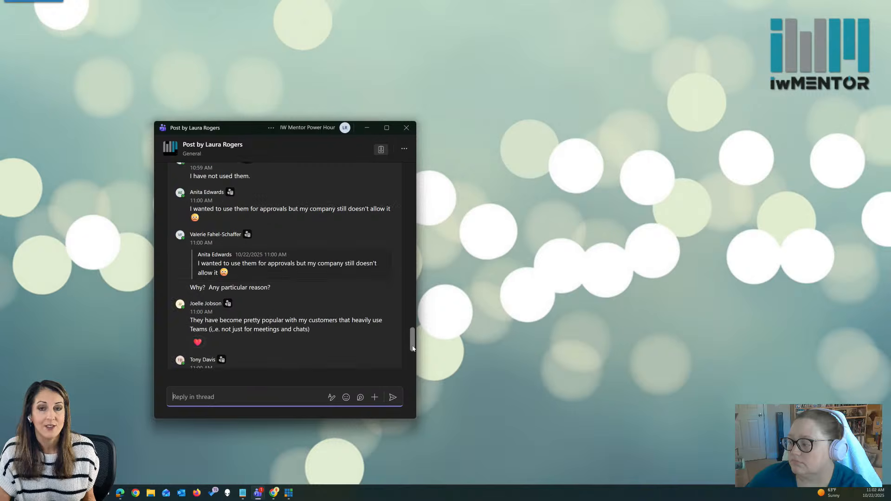
# Step: Move the Teams thread window off this monitor and bring the browser window with the Help Desk Tickets list onto it
pyautogui.moveTo(245, 125); pyautogui.dragTo(0, 116)
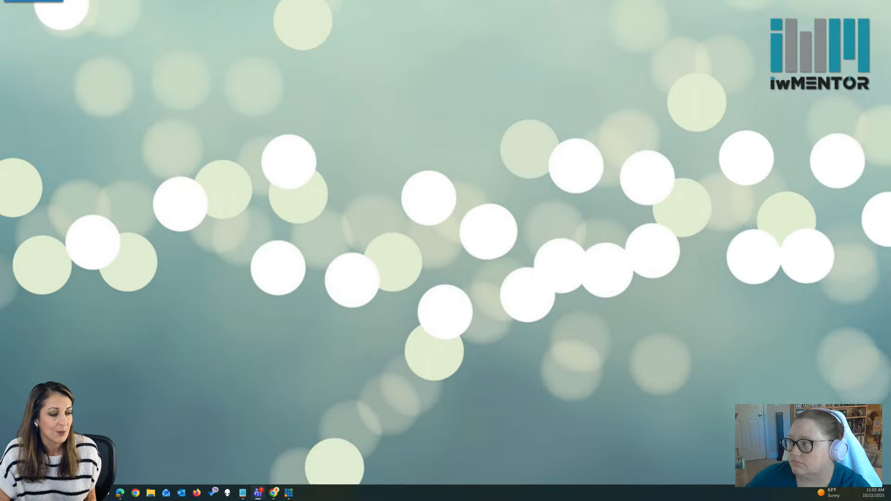
pyautogui.moveTo(0, 116); pyautogui.dragTo(516, 49)
pyautogui.click(601, 46)
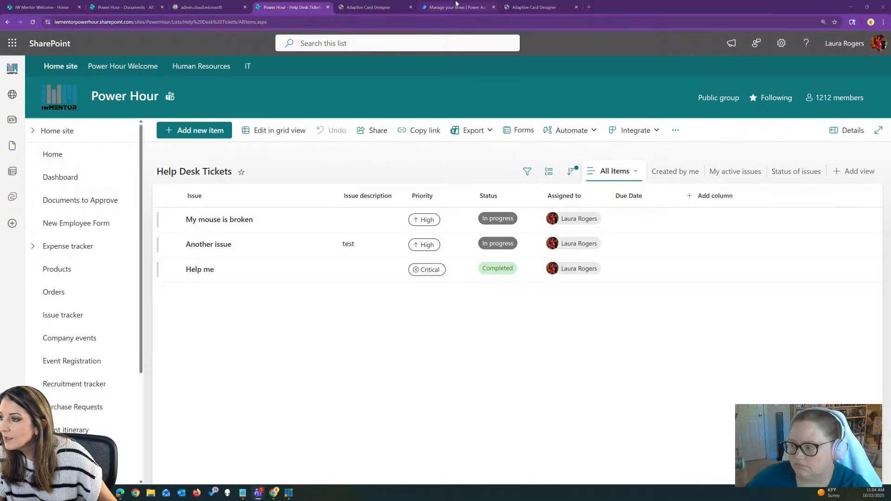
# Step: Copy the site's base address, adaptivecards.microsoft.com, from the open Adaptive Card Designer page and load it in a new browser tab
pyautogui.click(371, 7)
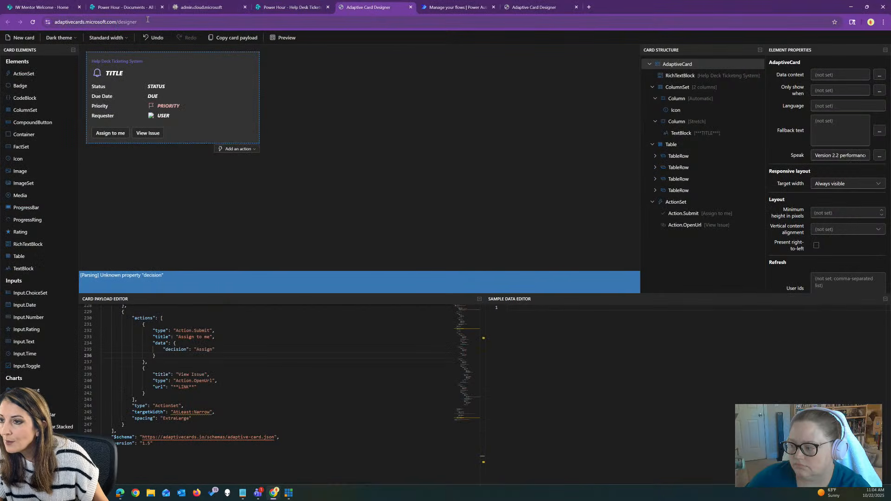
pyautogui.click(114, 22)
pyautogui.moveTo(135, 22); pyautogui.dragTo(33, 22)
pyautogui.hotkey('ctrl', 'c')
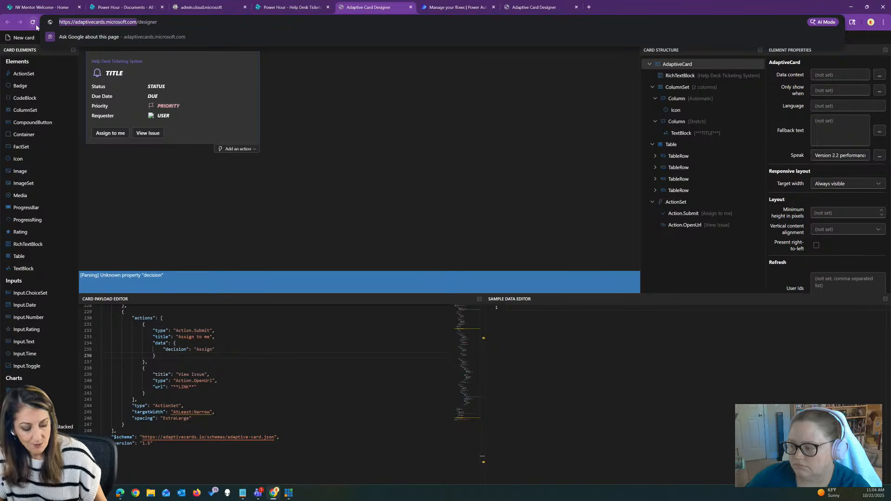
pyautogui.click(589, 7)
pyautogui.hotkey('ctrl', 'v')
pyautogui.press('Return')
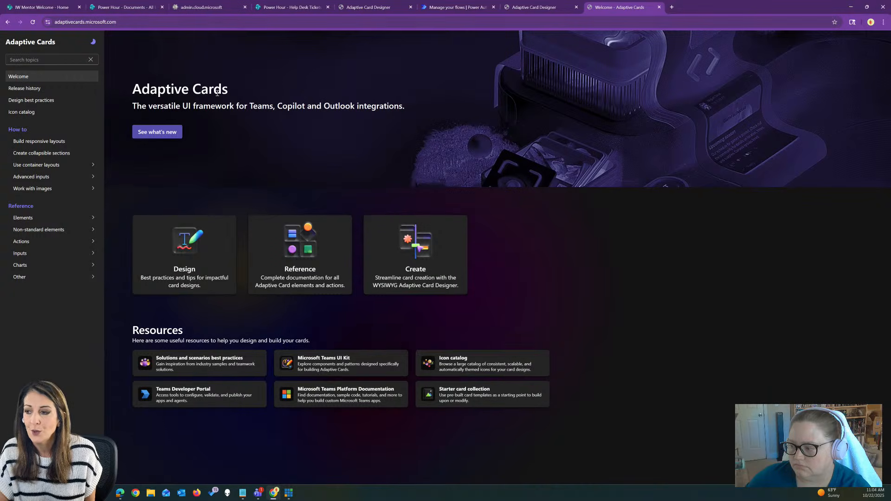
# Step: Extend the address to adaptivecards.microsoft.com/designer and load the card designer page
pyautogui.click(155, 22)
pyautogui.click(155, 21)
pyautogui.write('/de')
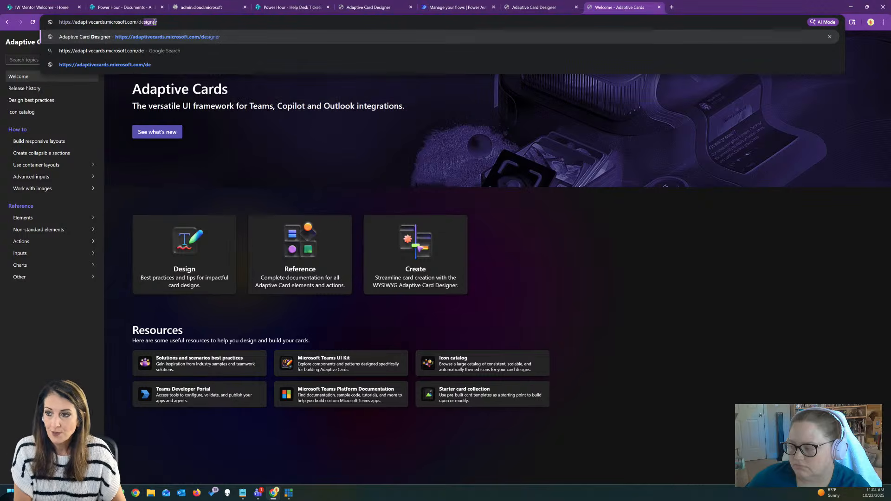
pyautogui.press('Return')
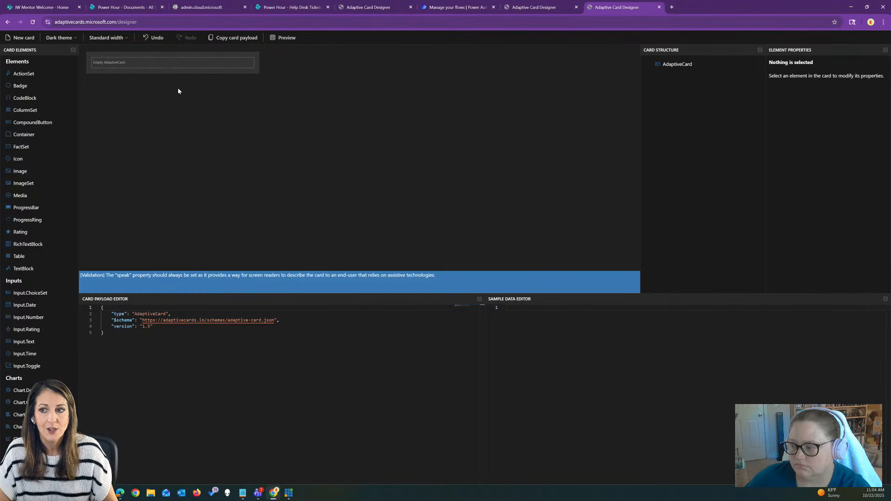
# Step: Open the gallery of samples for a new card and look through the available starter cards
pyautogui.click(22, 39)
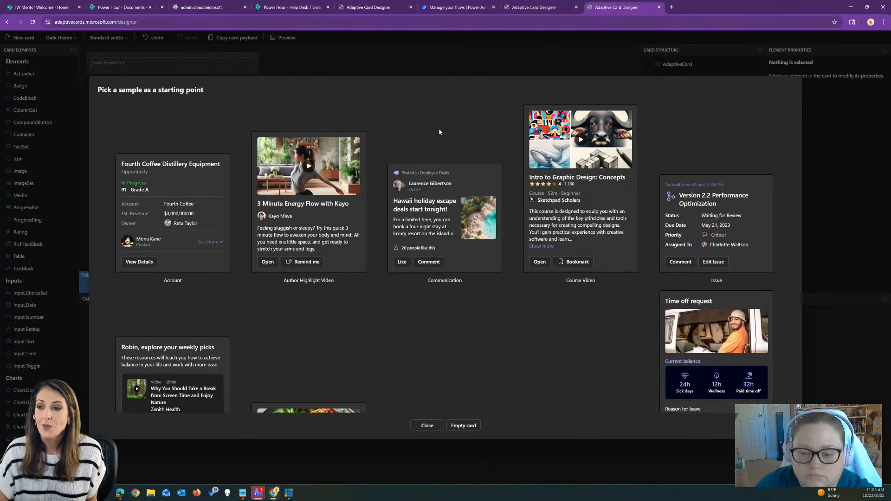
pyautogui.scroll(-1, 499, 305)
pyautogui.scroll(-2, 499, 303)
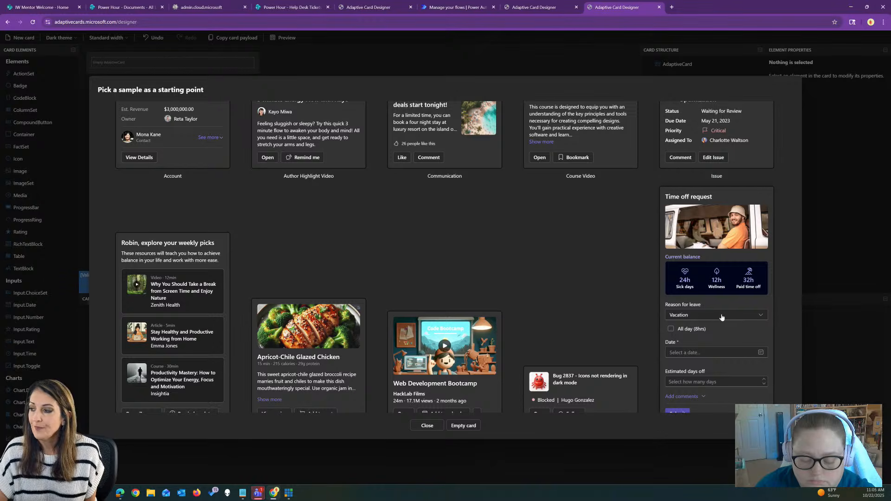
pyautogui.scroll(-2, 723, 317)
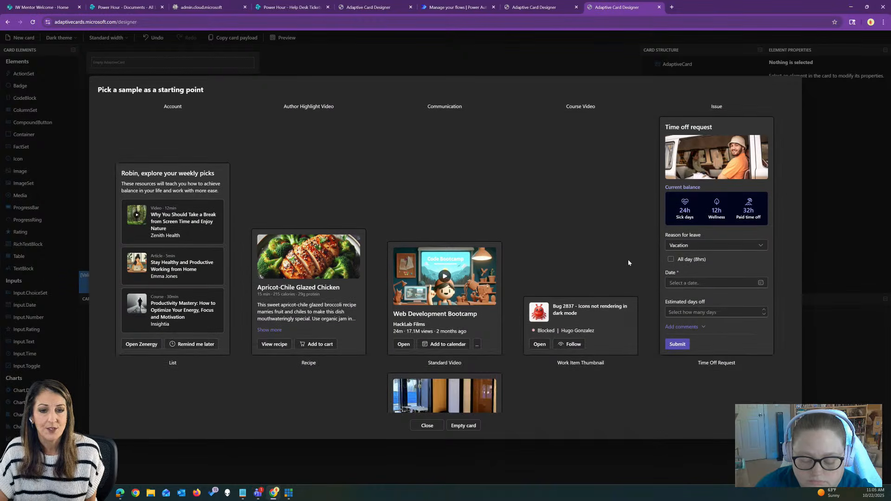
pyautogui.scroll(-4, 611, 253)
pyautogui.scroll(-4, 630, 288)
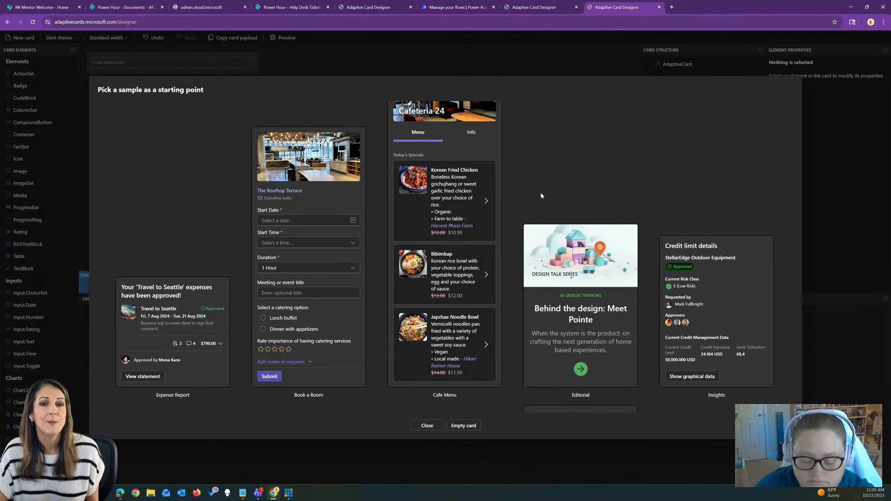
pyautogui.scroll(-3, 598, 183)
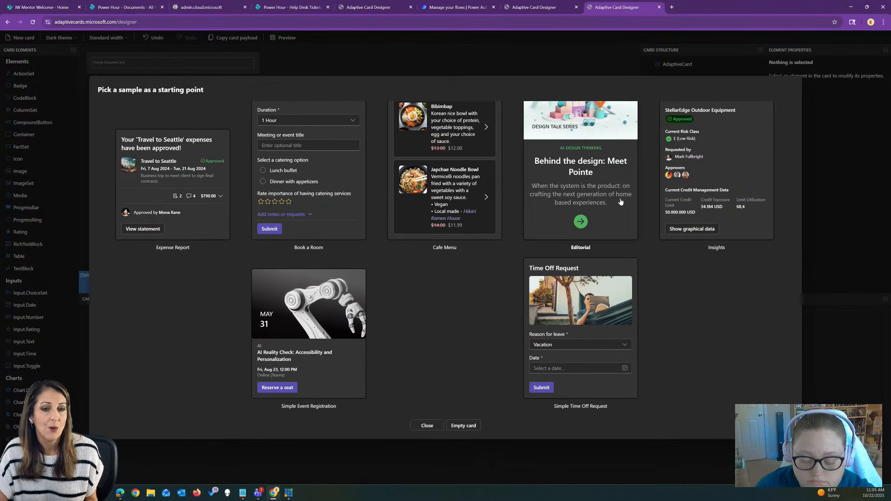
pyautogui.scroll(6, 638, 222)
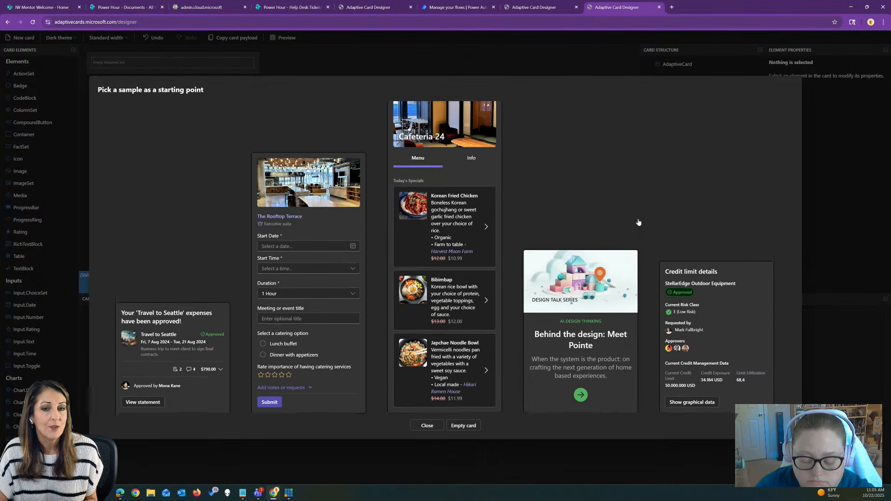
pyautogui.scroll(5, 639, 223)
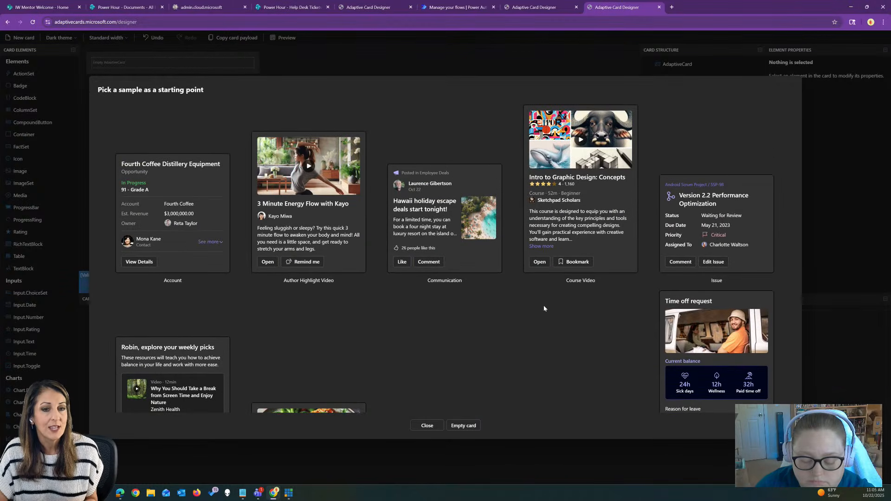
pyautogui.scroll(-3, 542, 325)
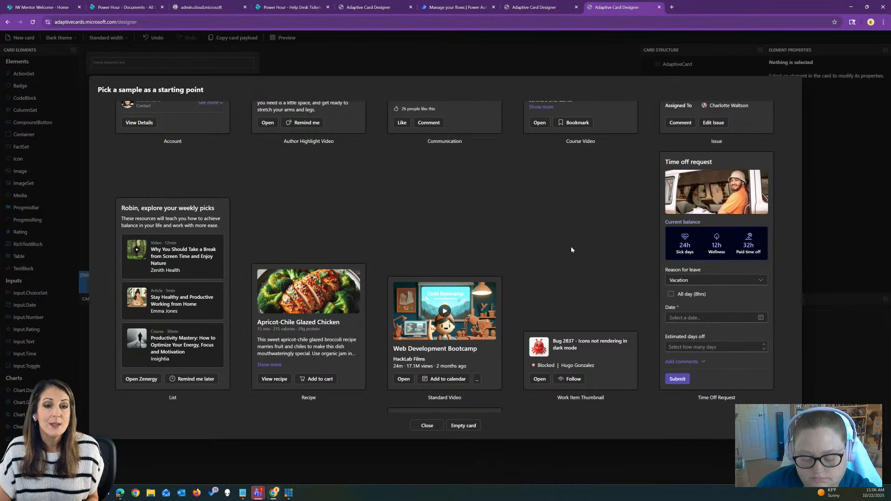
pyautogui.scroll(-2, 570, 246)
pyautogui.scroll(3, 566, 239)
pyautogui.scroll(2, 566, 241)
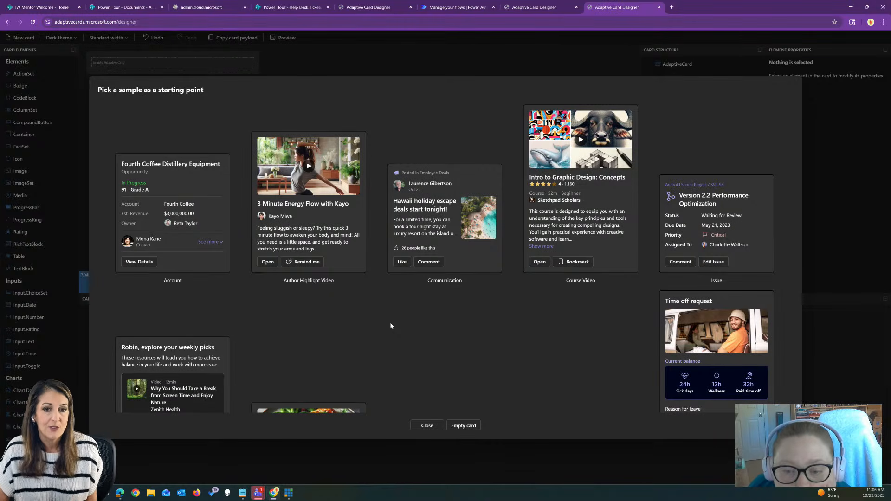
# Step: Find the Work Item Thumbnail sample in the gallery and load it as the starting point for the card
pyautogui.scroll(-5, 404, 320)
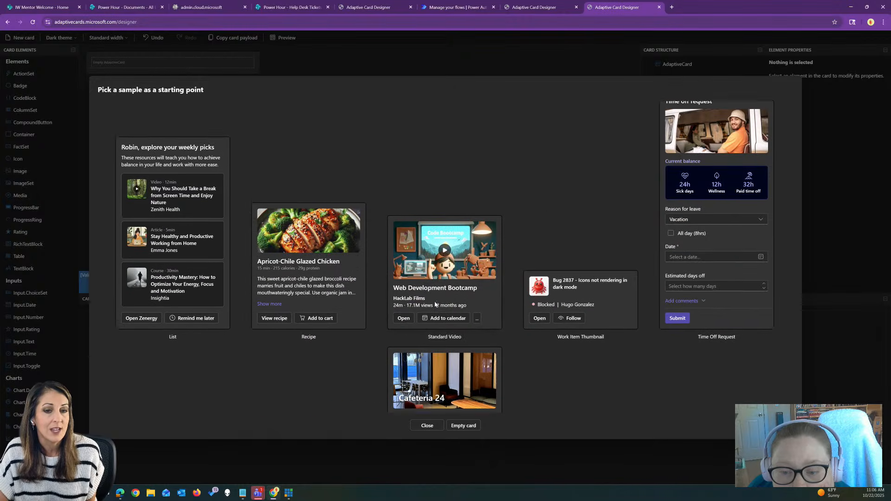
pyautogui.scroll(-2, 530, 241)
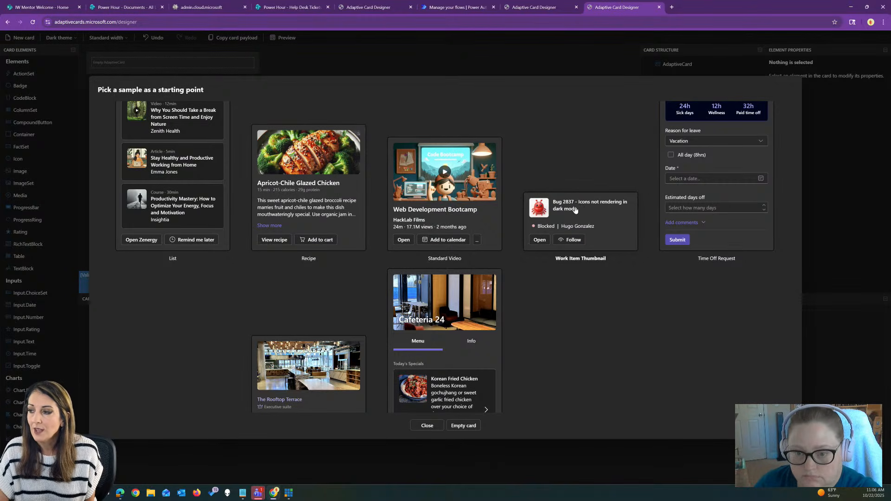
pyautogui.scroll(-1, 583, 206)
pyautogui.scroll(-5, 579, 192)
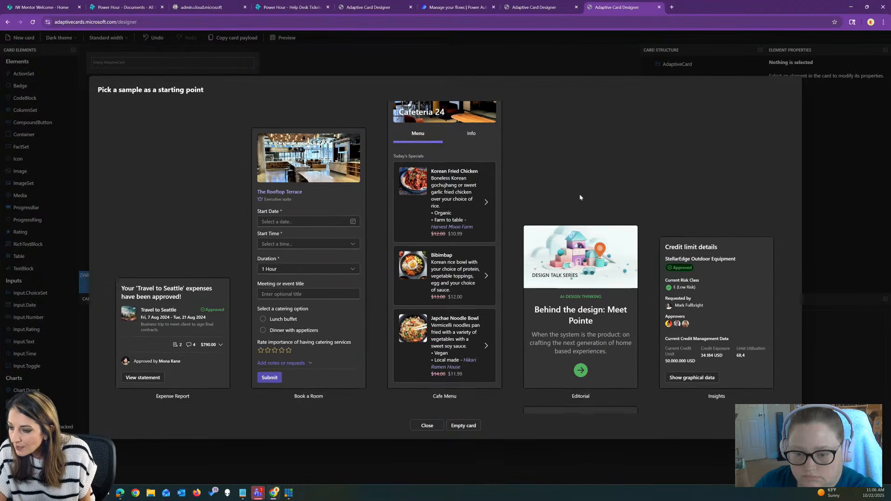
pyautogui.scroll(-4, 174, 306)
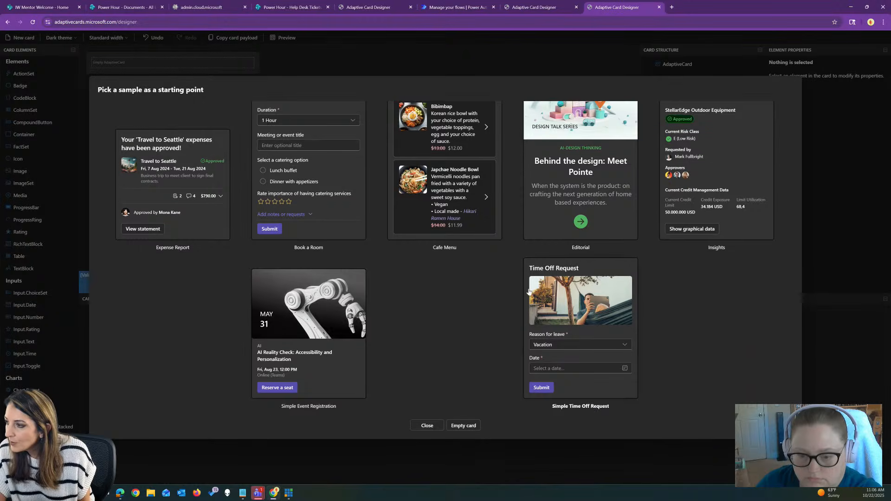
pyautogui.scroll(6, 529, 291)
pyautogui.scroll(6, 529, 292)
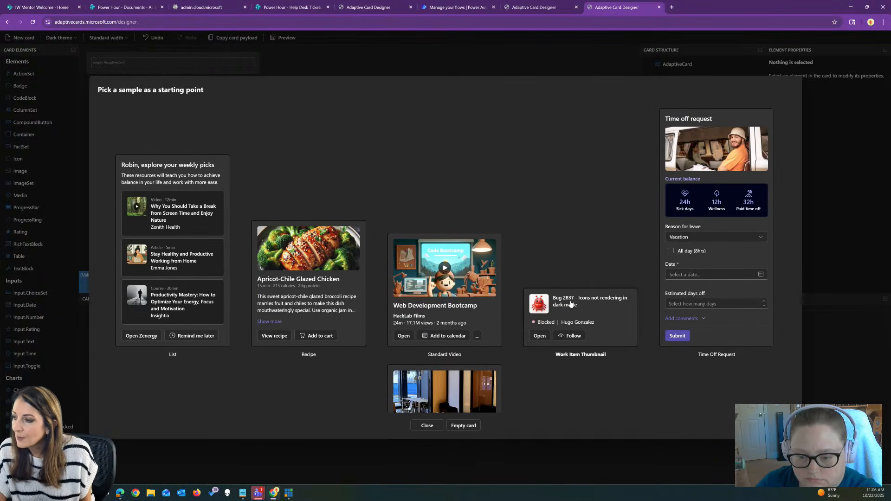
pyautogui.click(570, 304)
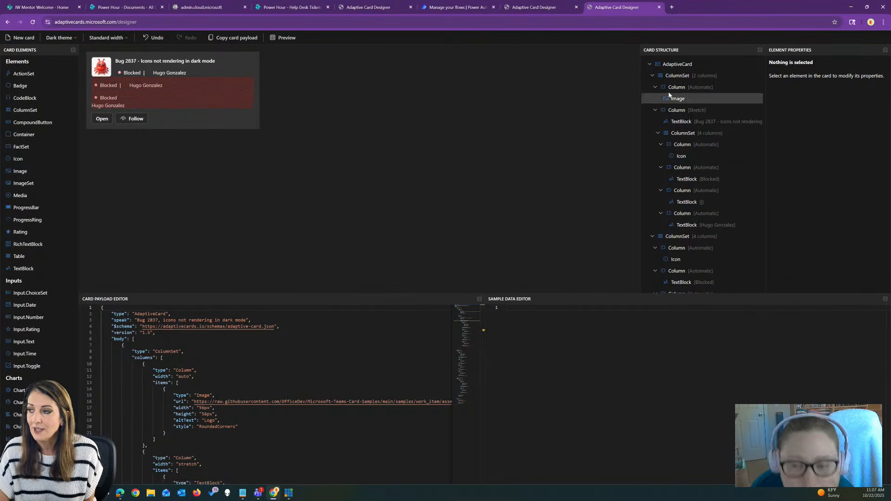
# Step: Inspect the properties of the card's title text, Blocked status texts, and Open and Follow actions
pyautogui.click(110, 85)
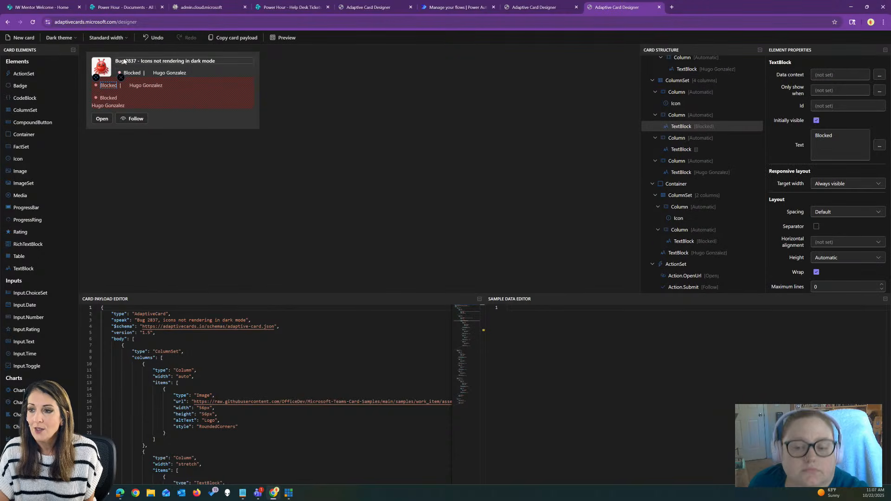
pyautogui.click(125, 61)
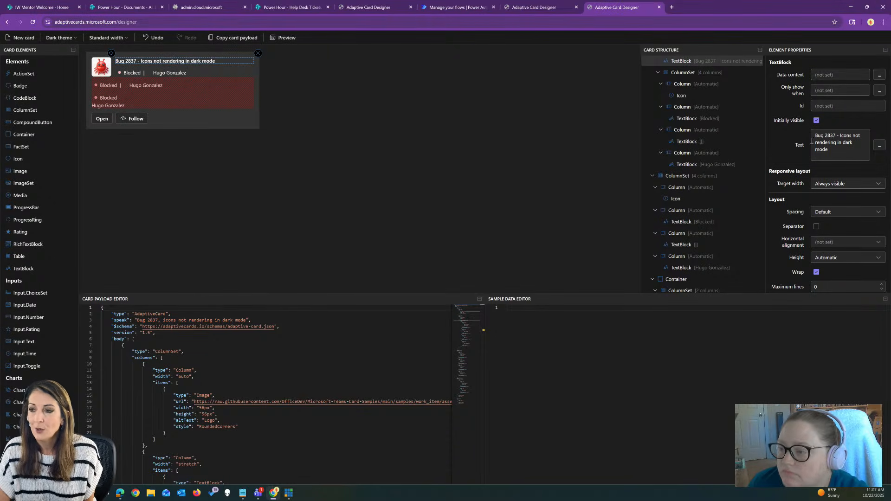
pyautogui.click(131, 73)
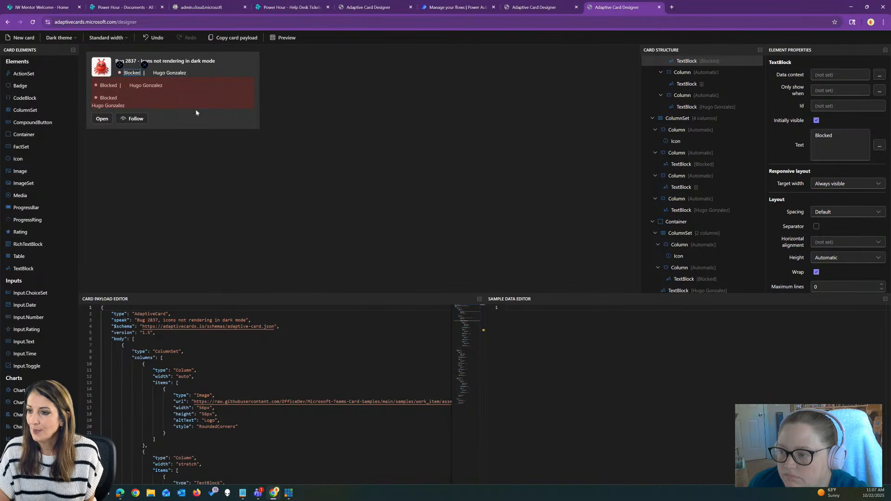
pyautogui.click(103, 119)
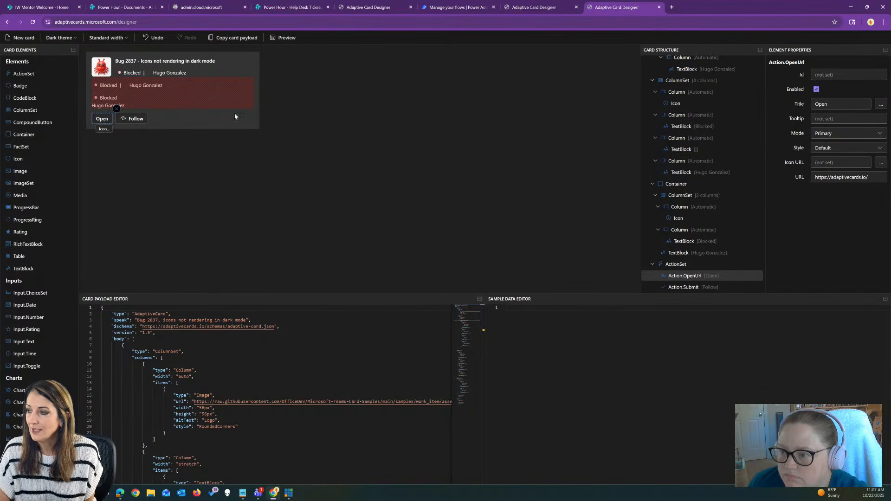
pyautogui.click(133, 119)
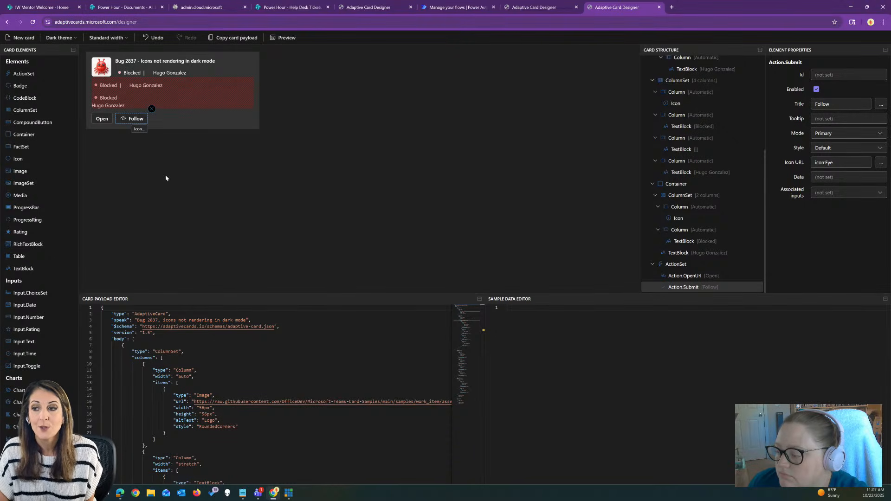
pyautogui.click(138, 63)
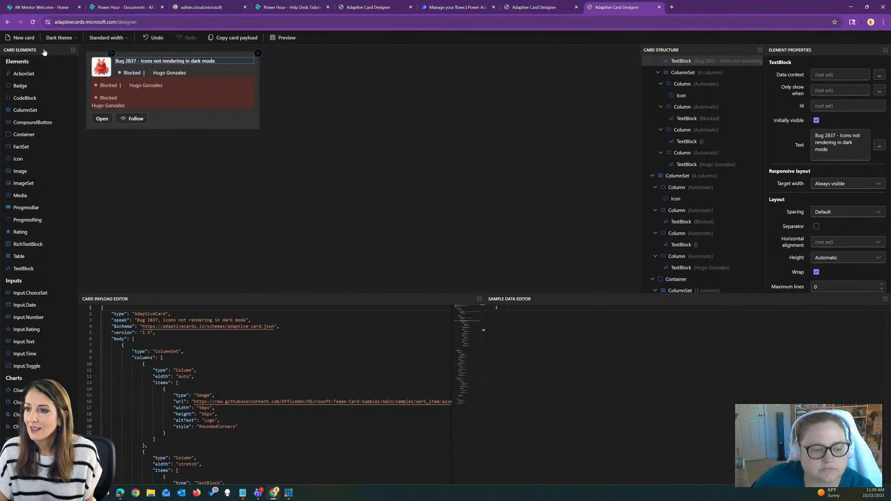
# Step: Reopen the new-card sample gallery and review the layouts from the Account card down to the Time Off Request cards
pyautogui.click(21, 38)
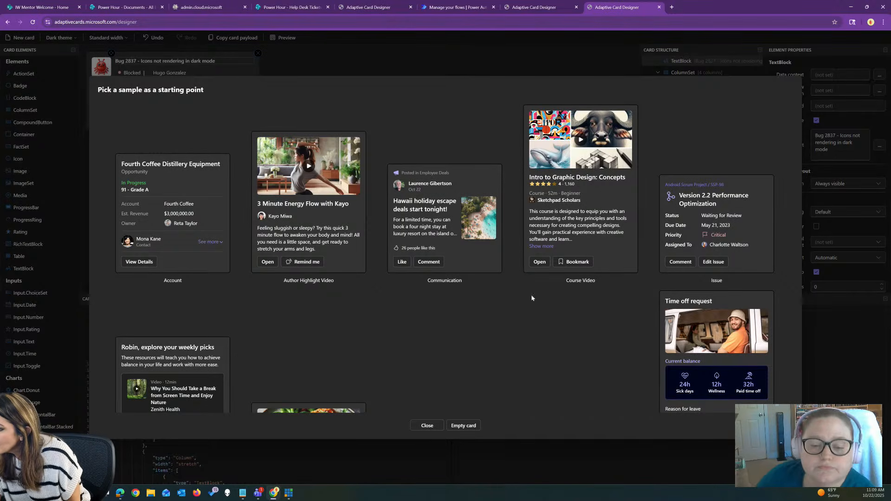
pyautogui.scroll(-3, 343, 236)
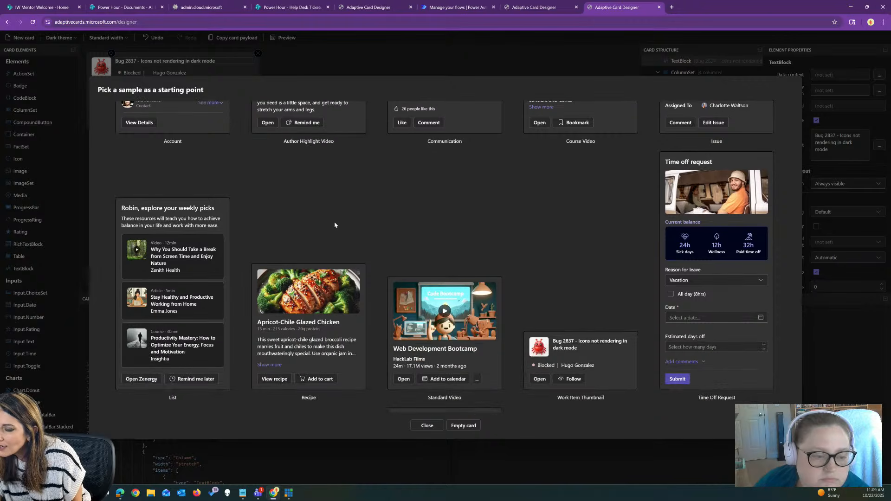
pyautogui.scroll(3, 336, 232)
pyautogui.scroll(-3, 335, 224)
pyautogui.scroll(-5, 421, 229)
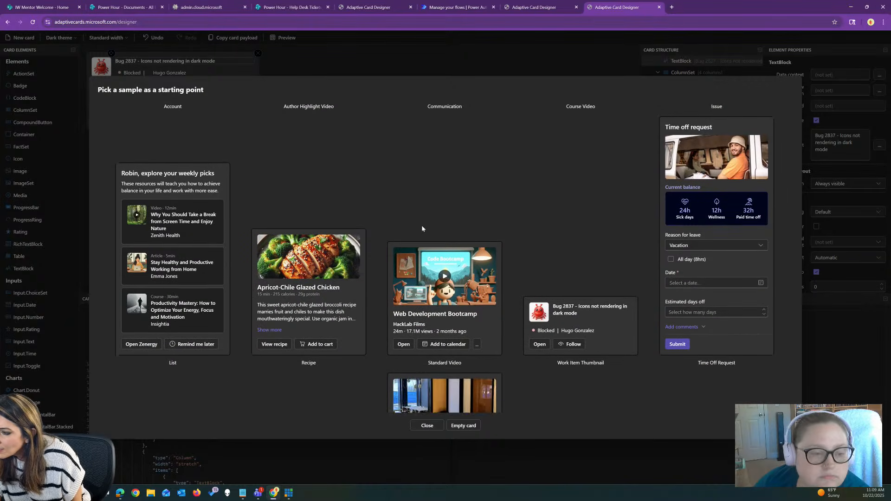
pyautogui.scroll(-2, 361, 256)
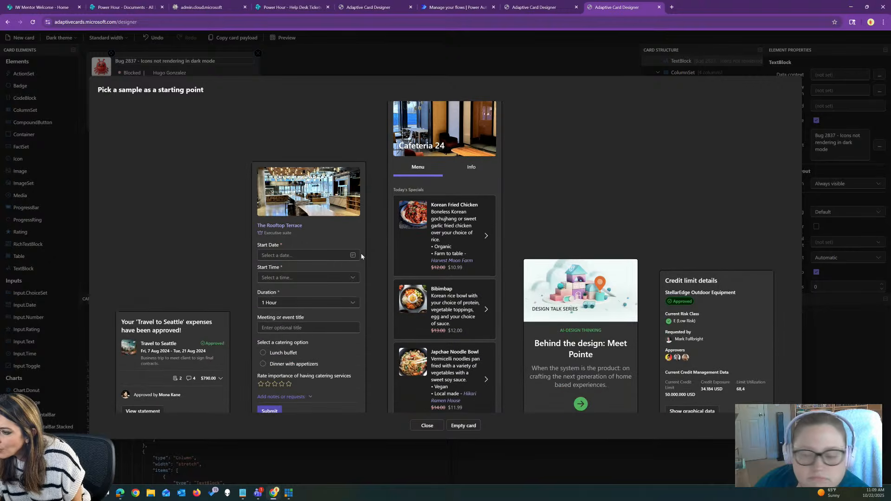
pyautogui.scroll(-2, 390, 269)
pyautogui.scroll(-2, 394, 276)
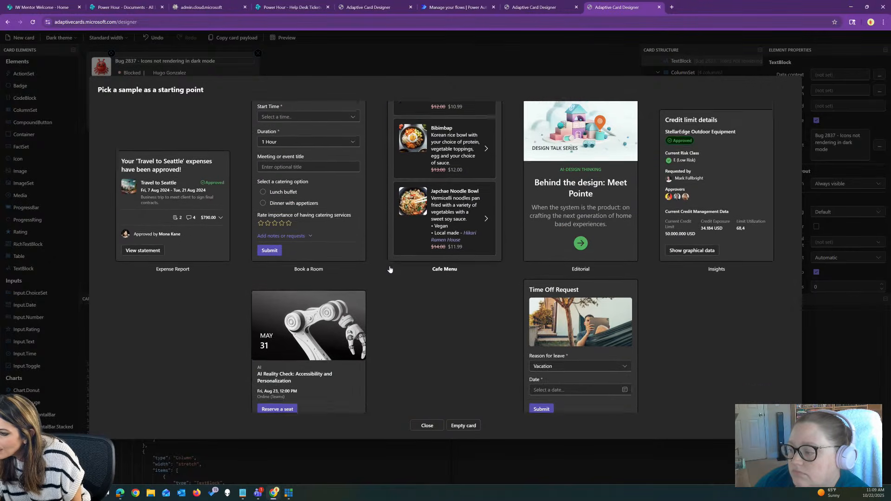
pyautogui.scroll(1, 401, 282)
pyautogui.scroll(-1, 401, 281)
pyautogui.scroll(6, 401, 283)
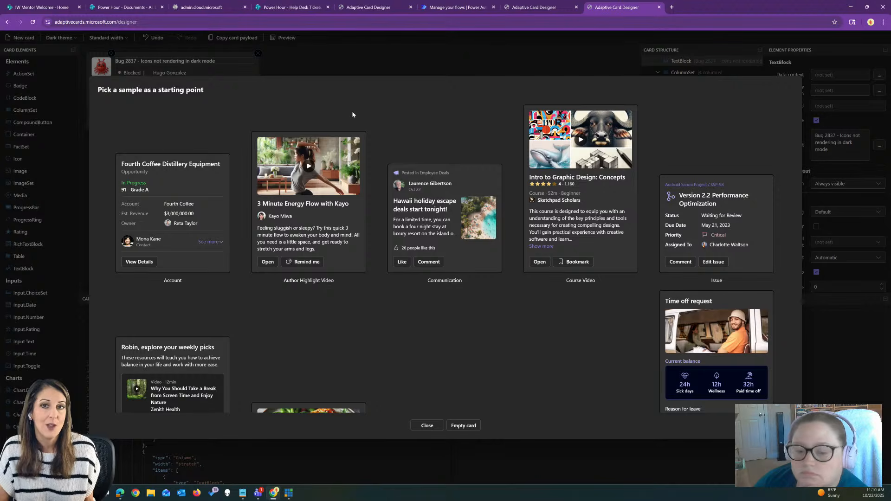
# Step: Switch to the Help Desk Tickets list in SharePoint
pyautogui.click(277, 3)
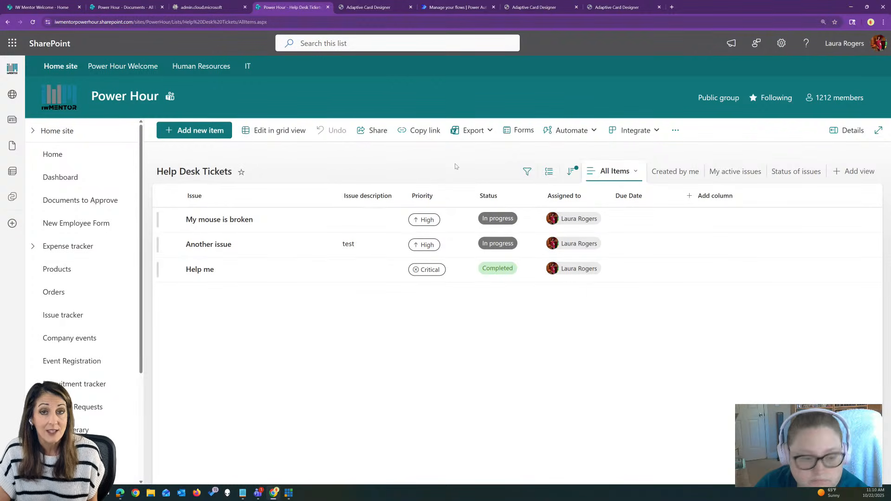
# Step: Create a new blank form for the Help Desk Tickets list and title it New Help Desk Request
pyautogui.click(522, 131)
pyautogui.click(274, 219)
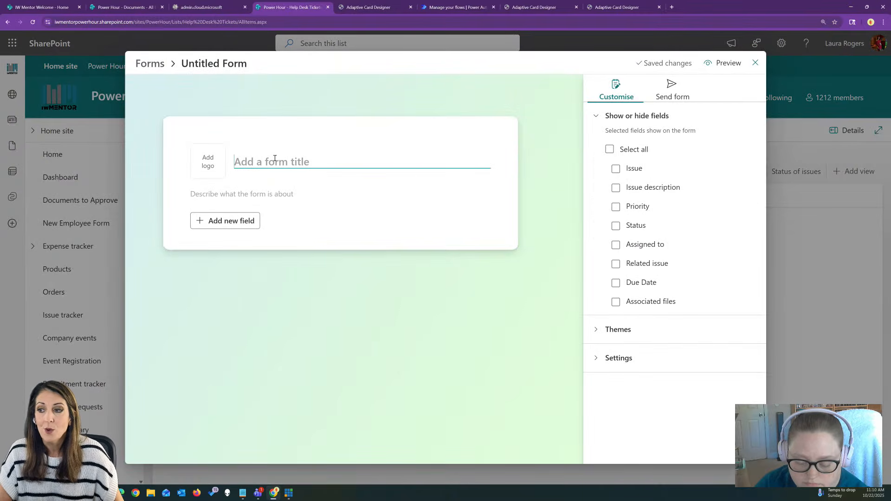
pyautogui.write('New')
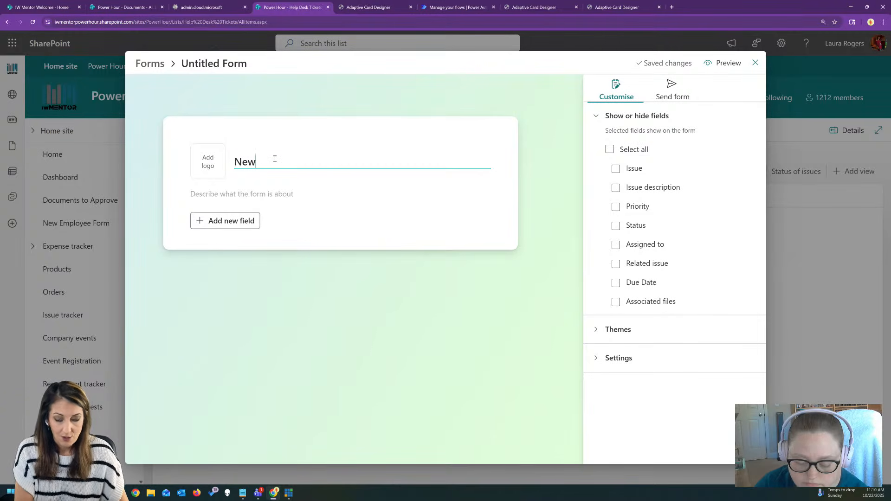
pyautogui.write(' Help Desk Request')
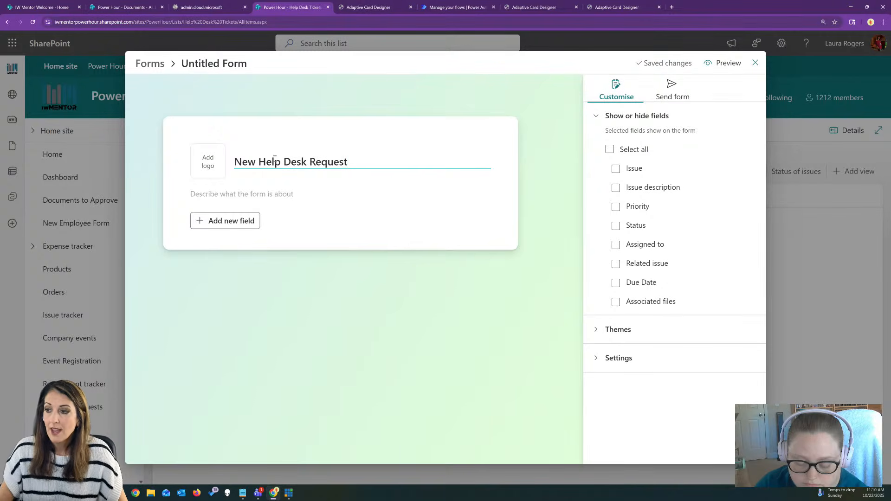
# Step: Include only the Issue, Issue description and Priority fields on the form
pyautogui.click(609, 149)
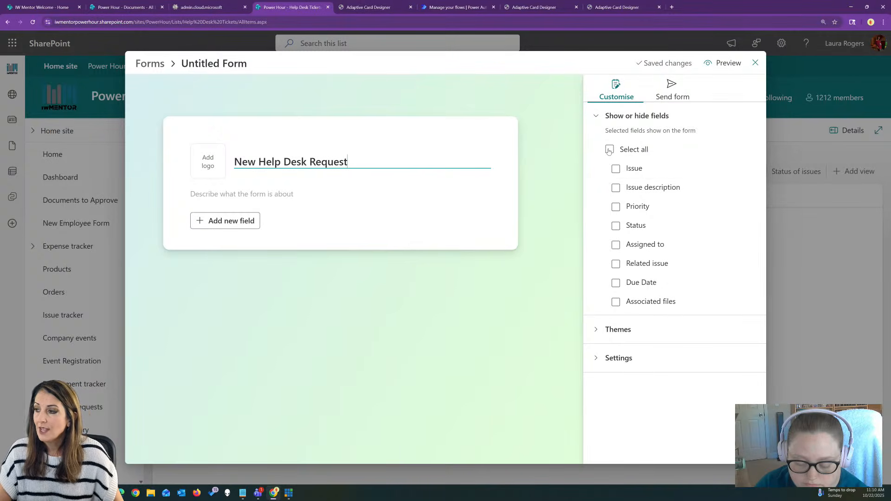
pyautogui.click(616, 244)
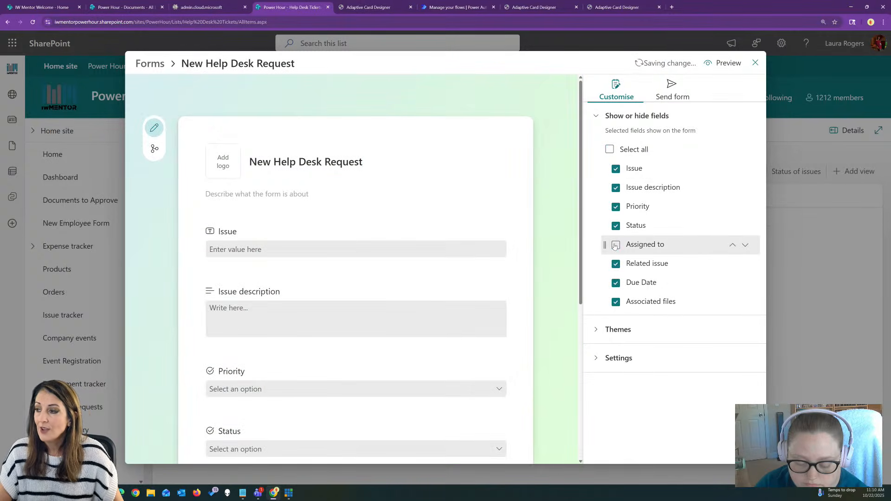
pyautogui.click(616, 264)
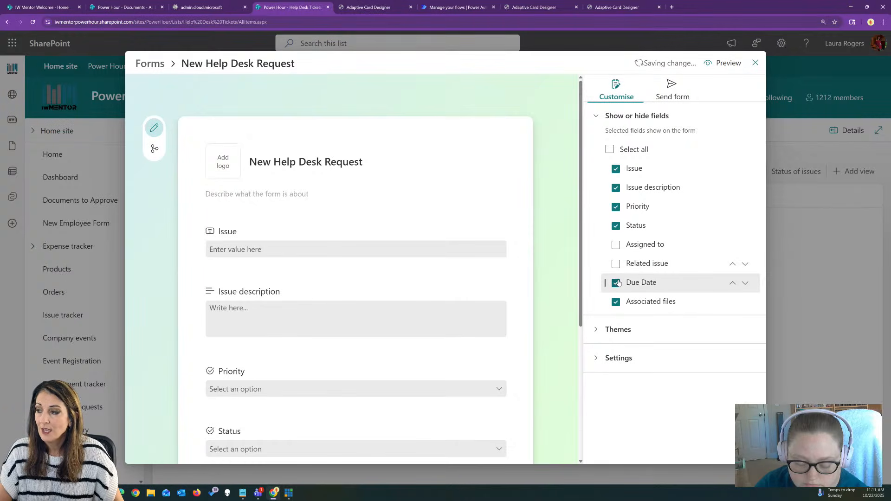
pyautogui.click(615, 283)
pyautogui.click(616, 302)
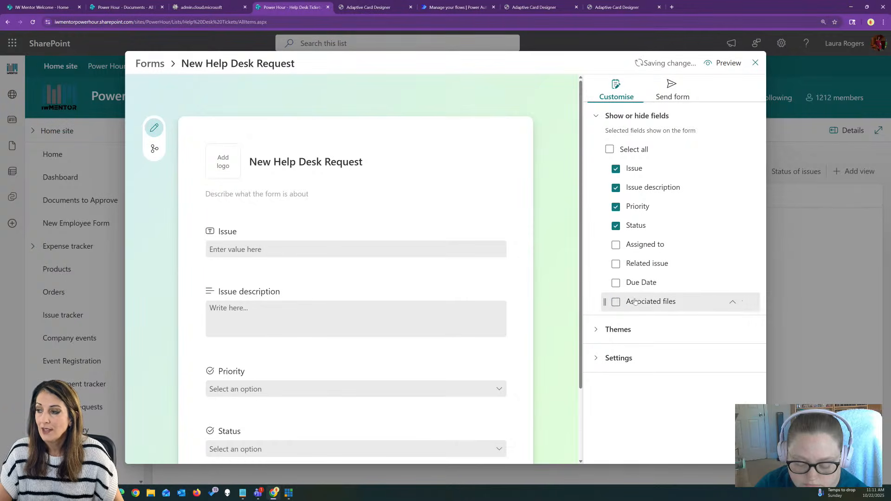
pyautogui.click(615, 226)
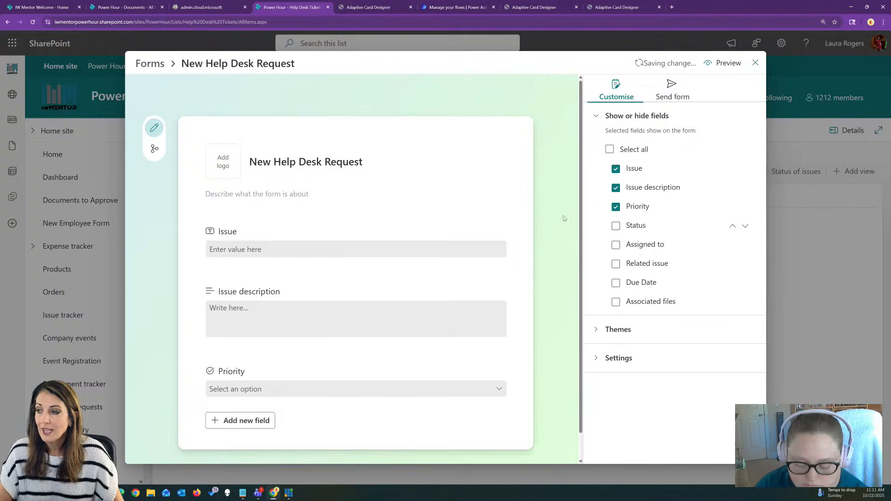
pyautogui.scroll(-1, 270, 330)
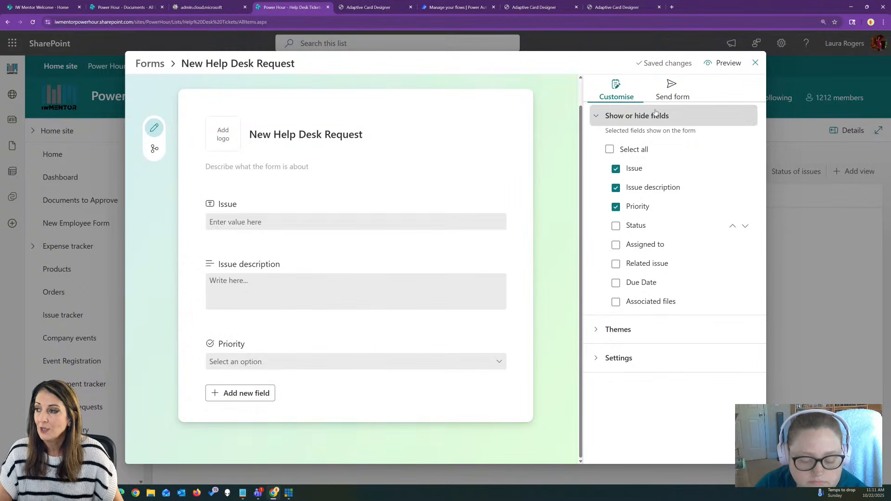
# Step: Apply the purple-to-teal gradient theme to the form and copy its sharing link
pyautogui.click(626, 335)
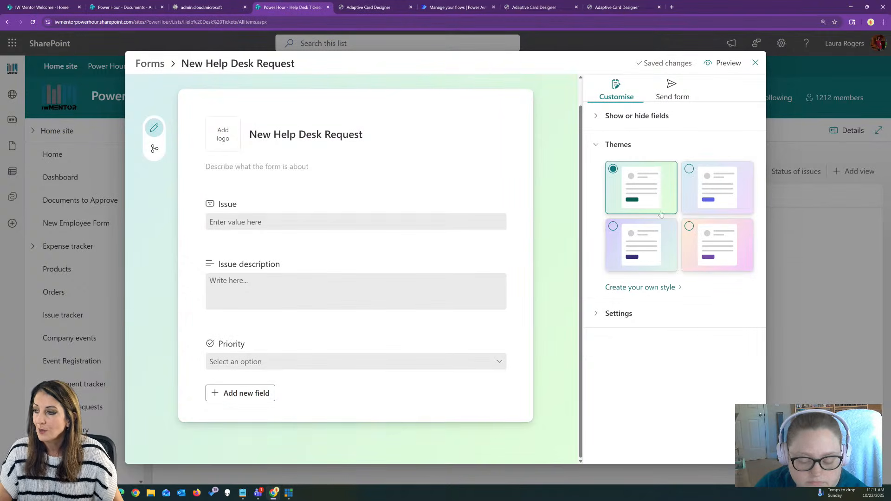
pyautogui.click(642, 251)
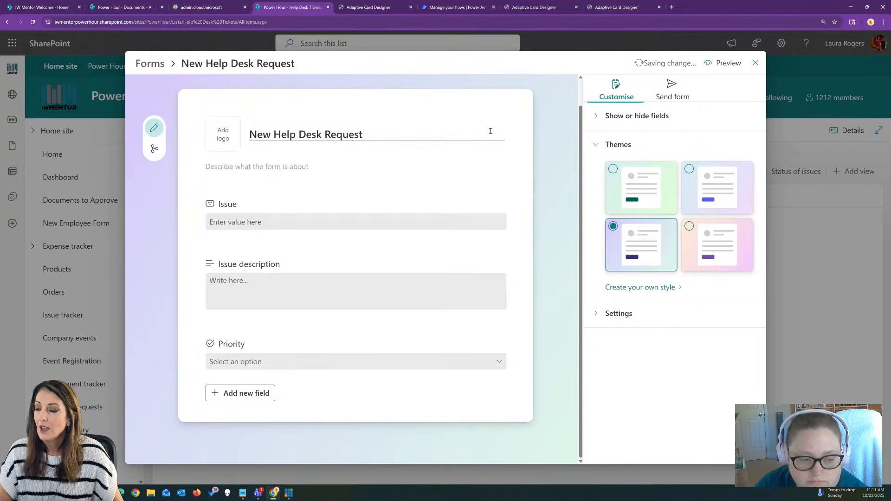
pyautogui.click(670, 89)
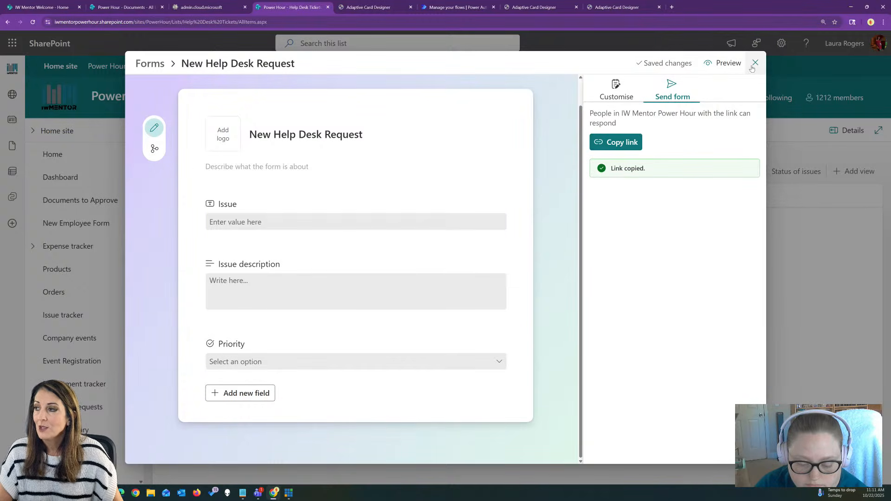
# Step: Preview the form and enter Broken keyboard as the issue
pyautogui.click(724, 63)
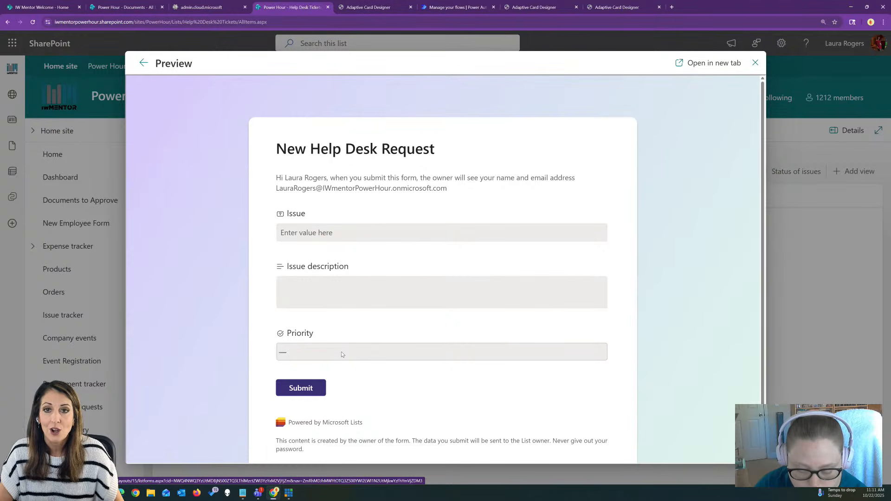
pyautogui.click(343, 228)
pyautogui.write('T')
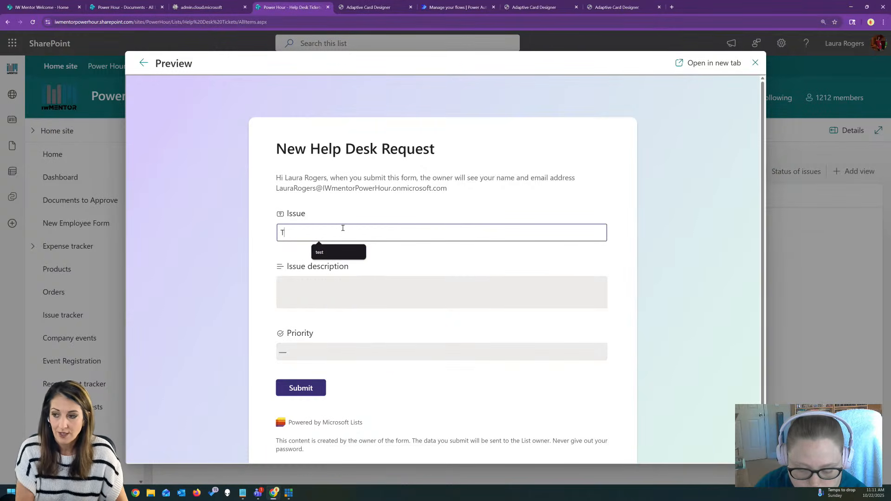
pyautogui.press('BackSpace')
pyautogui.write('Br')
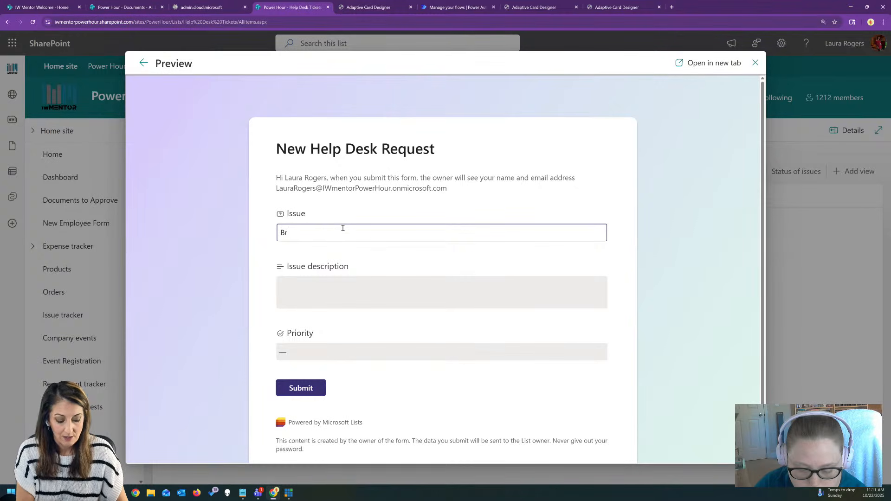
pyautogui.write('oken keyboard')
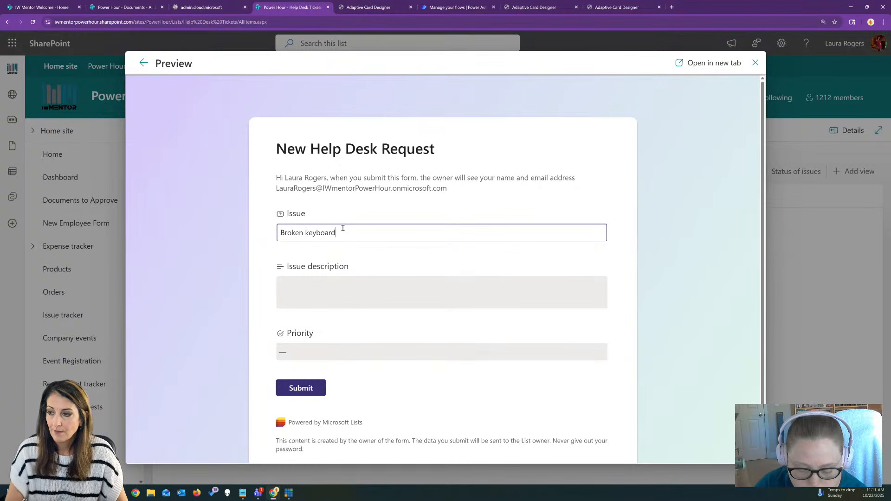
# Step: Enter Test as the issue description and set the request's priority to High
pyautogui.click(338, 283)
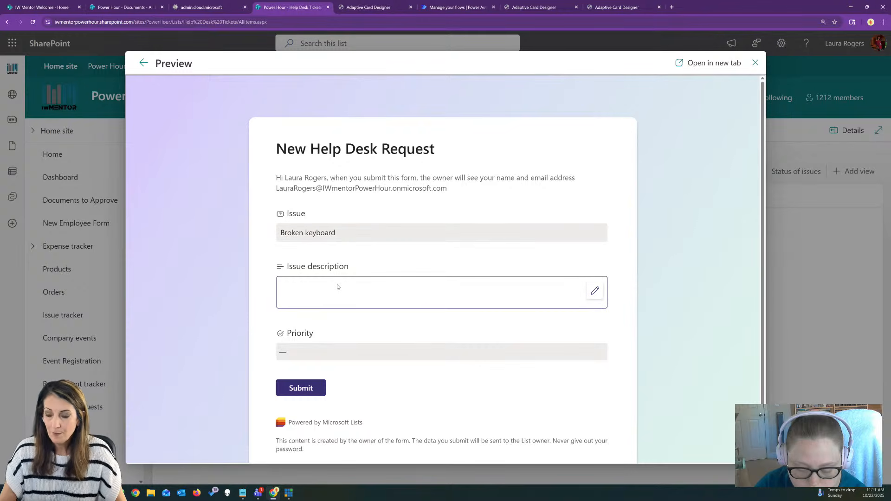
pyautogui.click(594, 291)
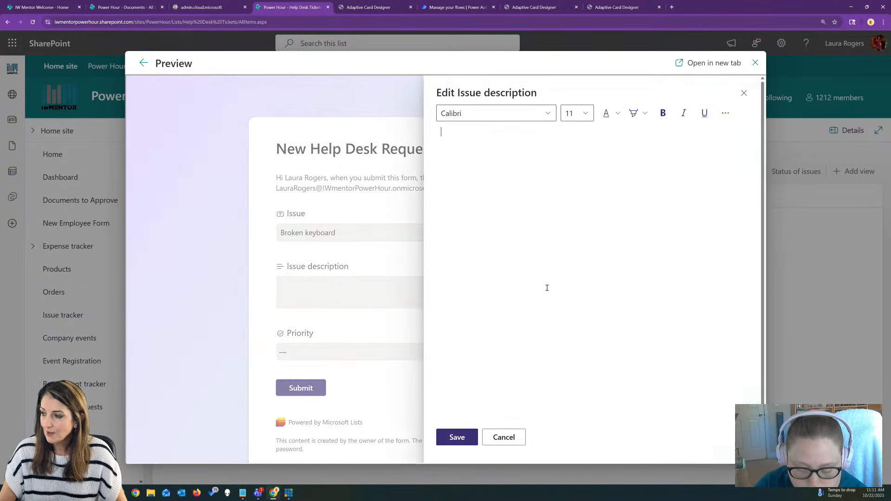
pyautogui.write('Test')
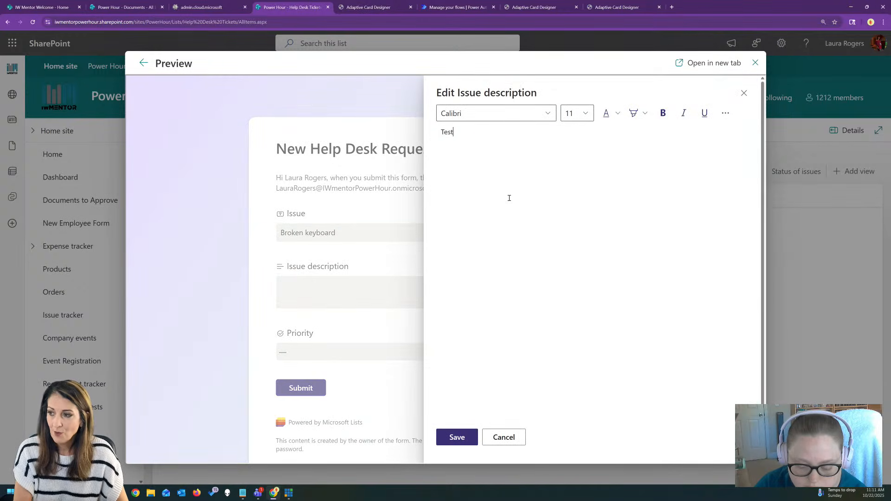
pyautogui.click(449, 441)
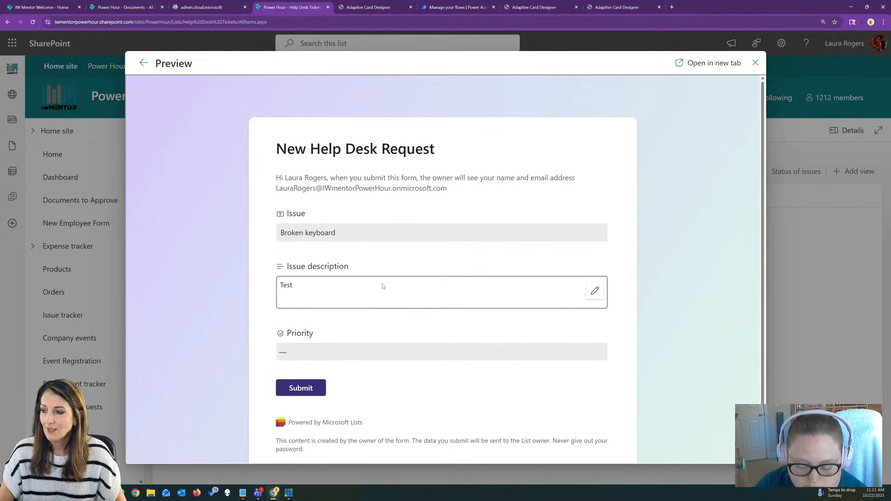
pyautogui.click(318, 349)
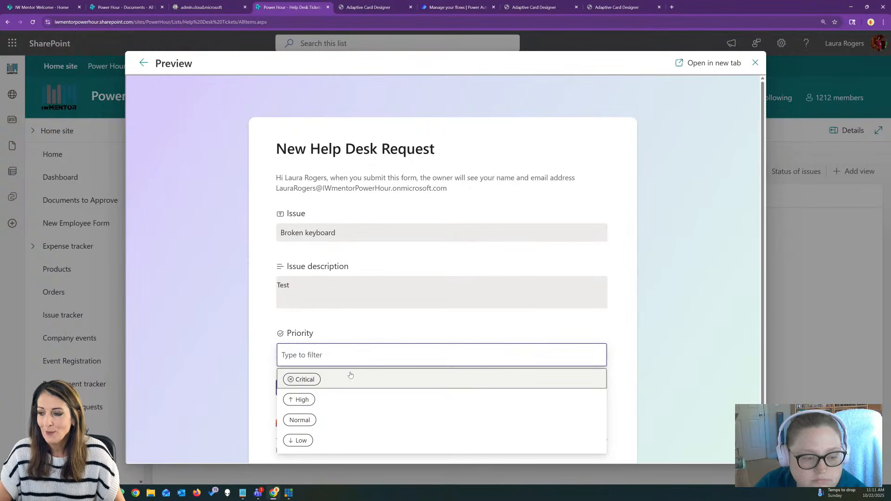
pyautogui.click(344, 399)
# Step: Submit the request and return to a refreshed Help Desk Tickets list
pyautogui.click(300, 389)
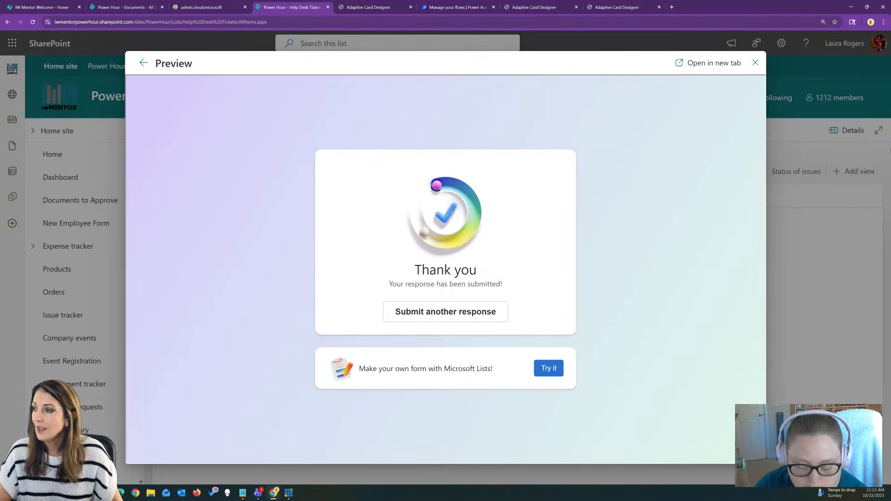
pyautogui.click(754, 62)
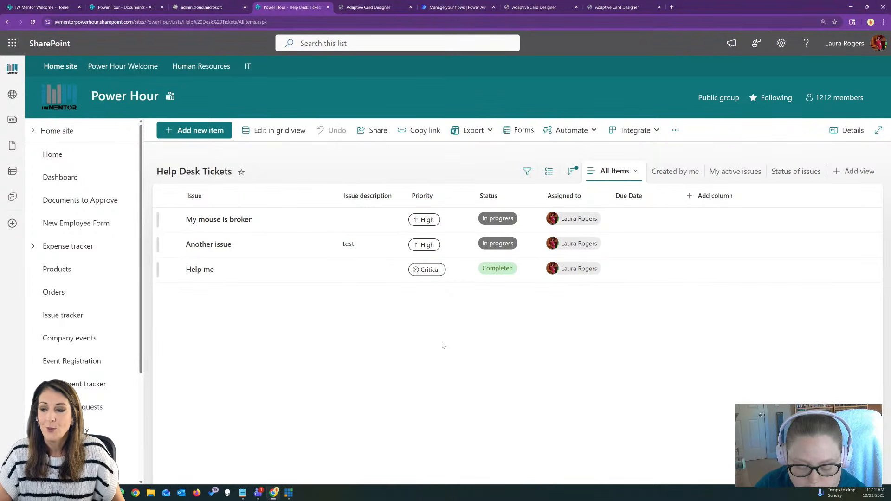
pyautogui.click(33, 21)
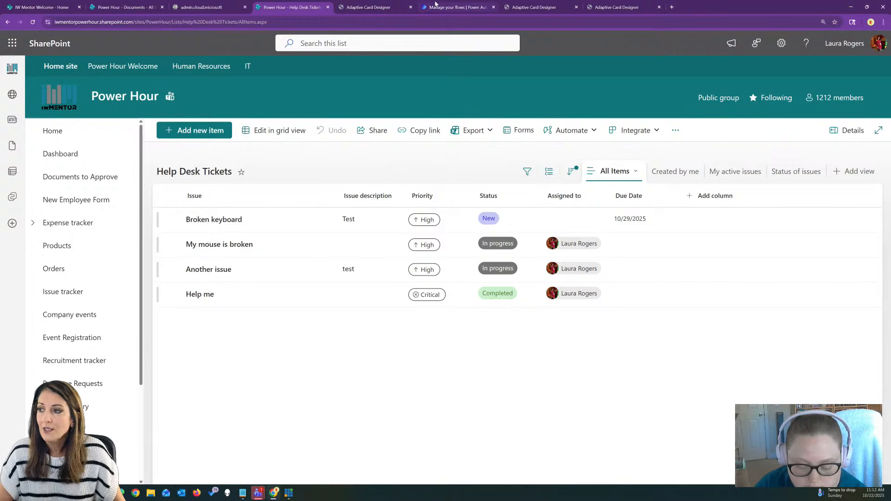
# Step: Switch to Teams and assign the Broken keyboard ticket to yourself from its card in the Human Resources General channel
pyautogui.moveTo(453, 3)
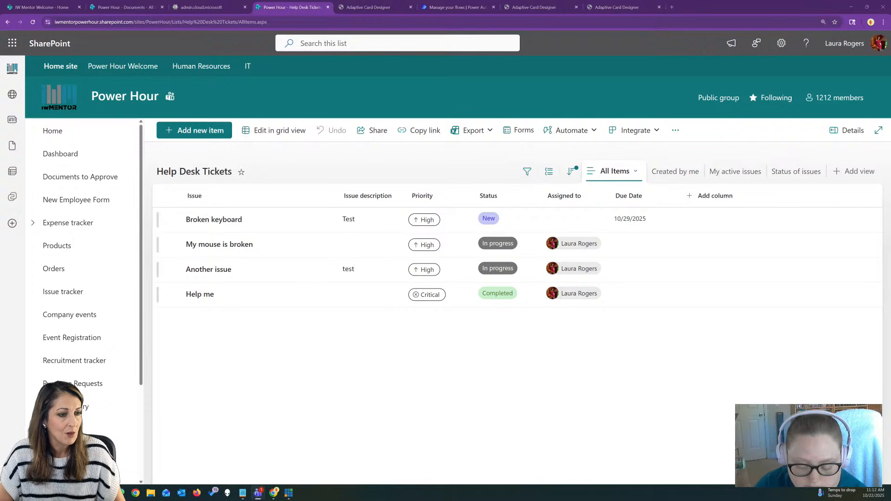
pyautogui.moveTo(0, 69); pyautogui.dragTo(492, 71)
pyautogui.click(354, 166)
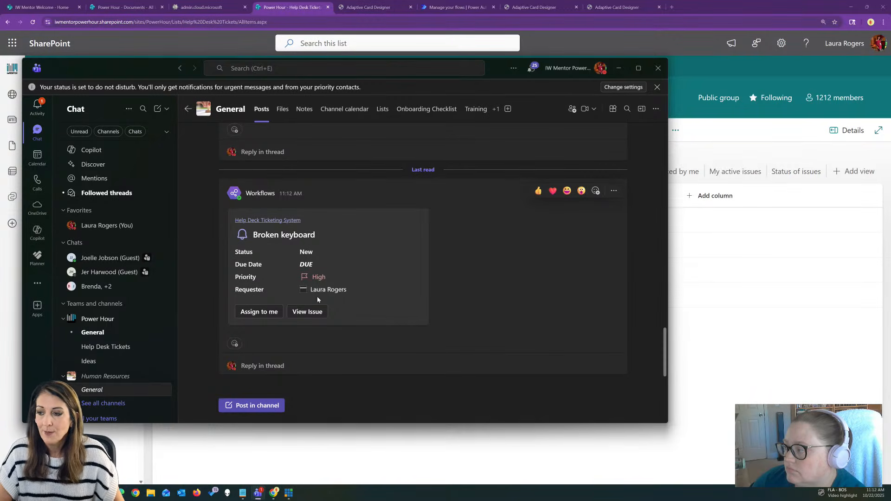
pyautogui.moveTo(640, 69)
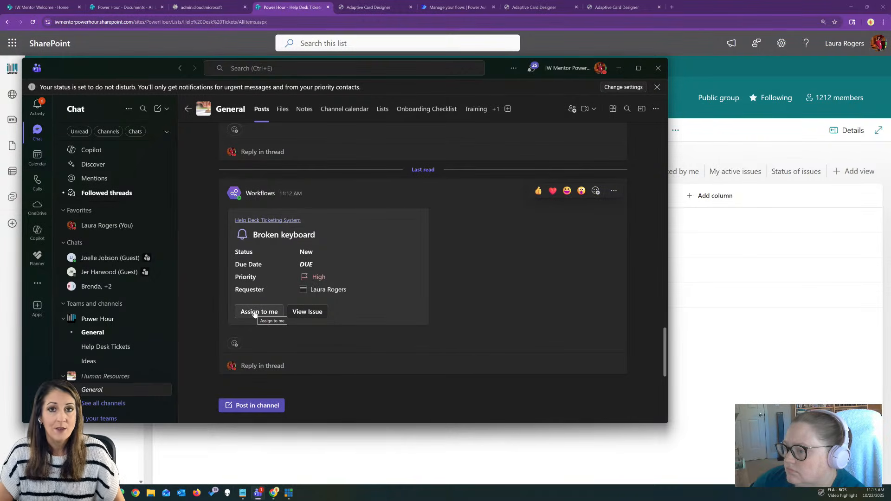
pyautogui.click(254, 312)
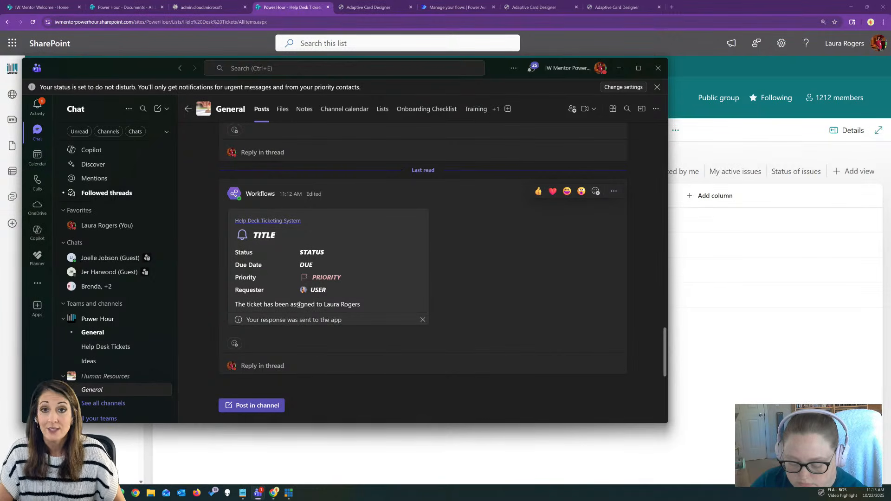
# Step: Switch back to the SharePoint list, refresh it and select the Broken keyboard ticket to check its status and assignee
pyautogui.click(618, 68)
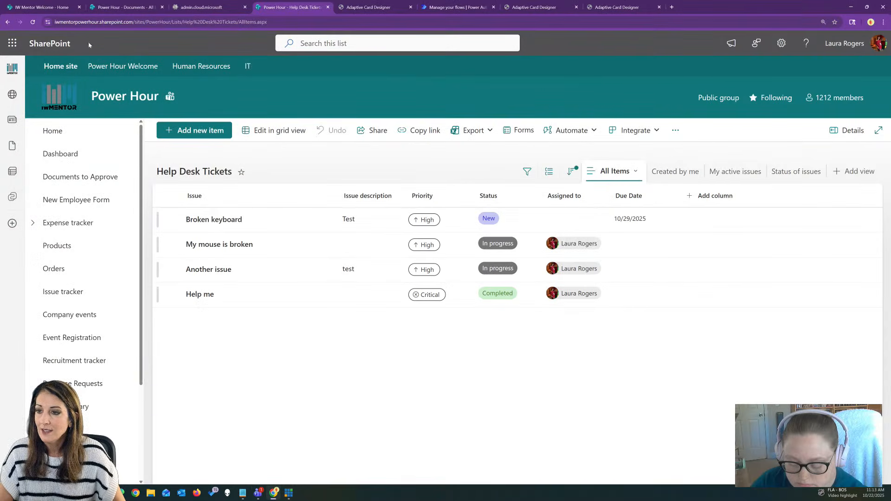
pyautogui.click(33, 23)
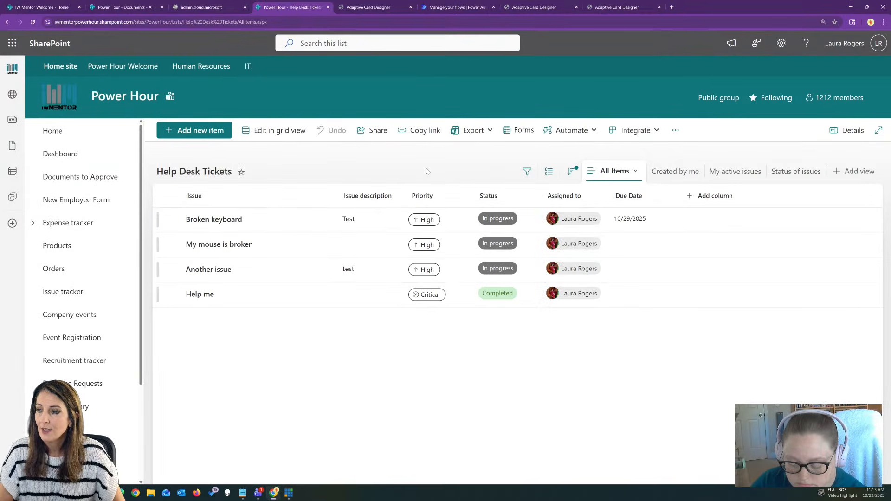
pyautogui.click(466, 220)
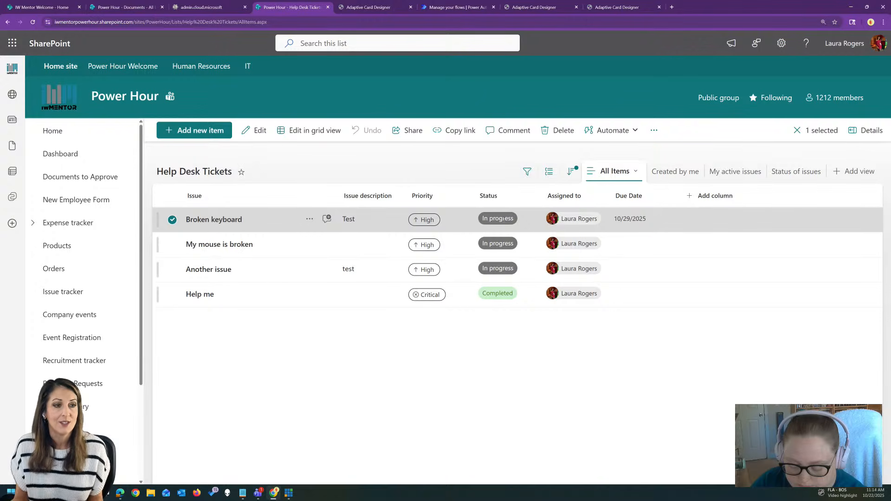
# Step: Switch to the help desk card in the Adaptive Card Designer, select its heading link text, and enlarge the page to 125%
pyautogui.click(372, 7)
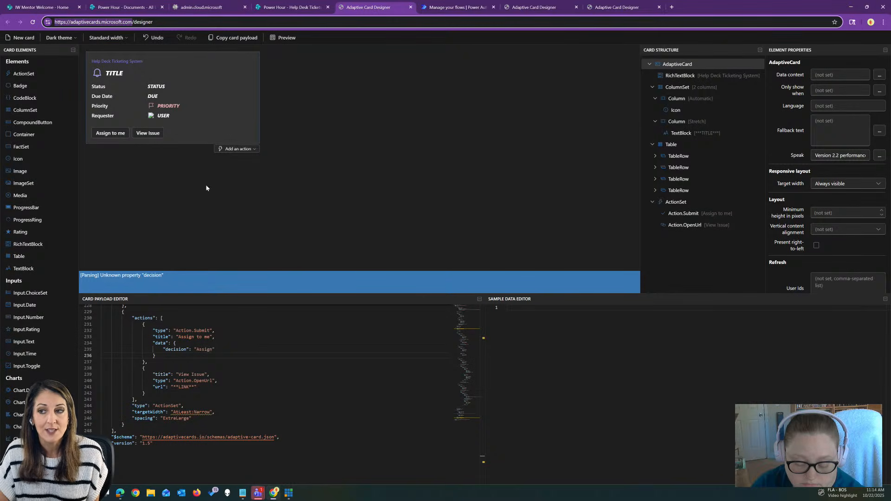
pyautogui.click(129, 61)
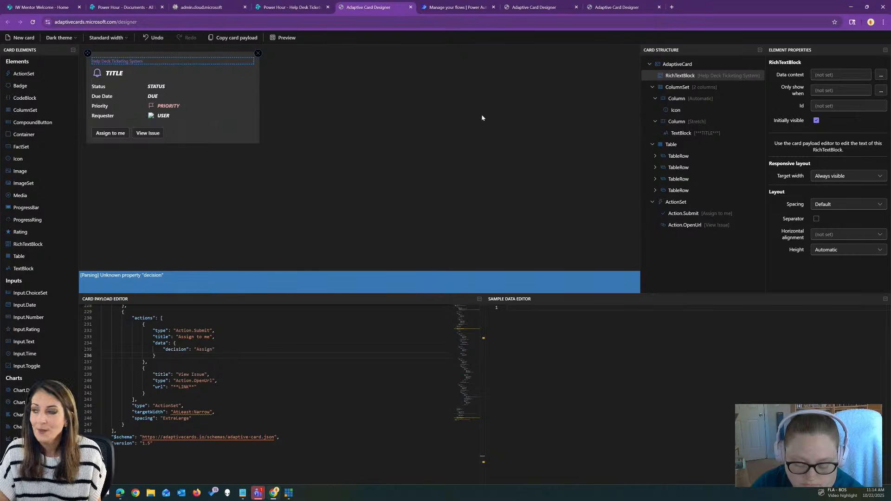
pyautogui.click(883, 22)
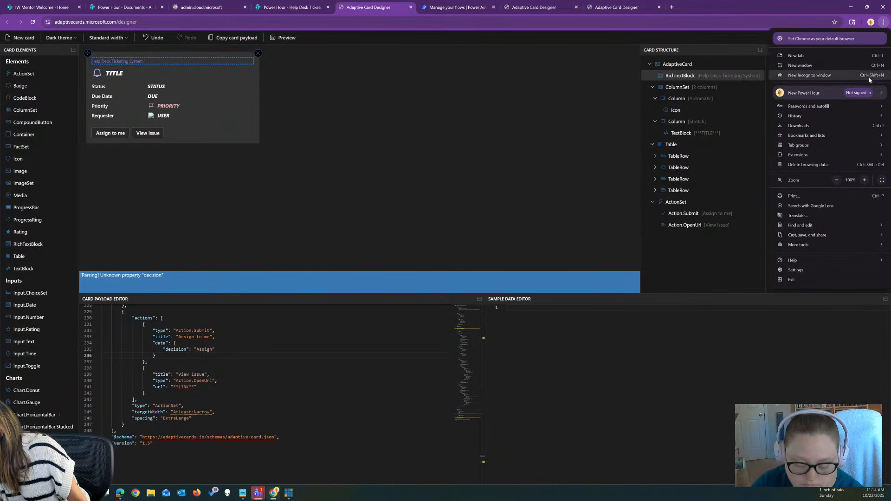
pyautogui.click(864, 180)
pyautogui.click(864, 180)
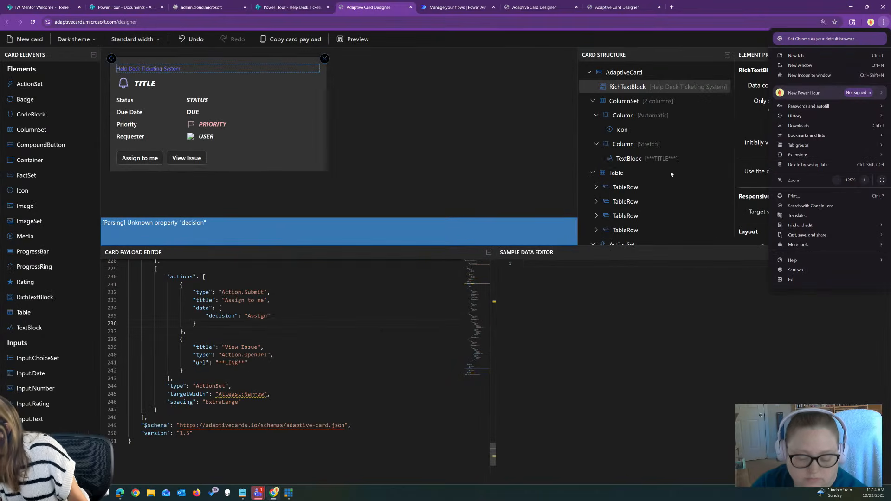
# Step: Examine the heading RichTextBlock's properties and its text and link definition at the start of the card payload
pyautogui.click(171, 69)
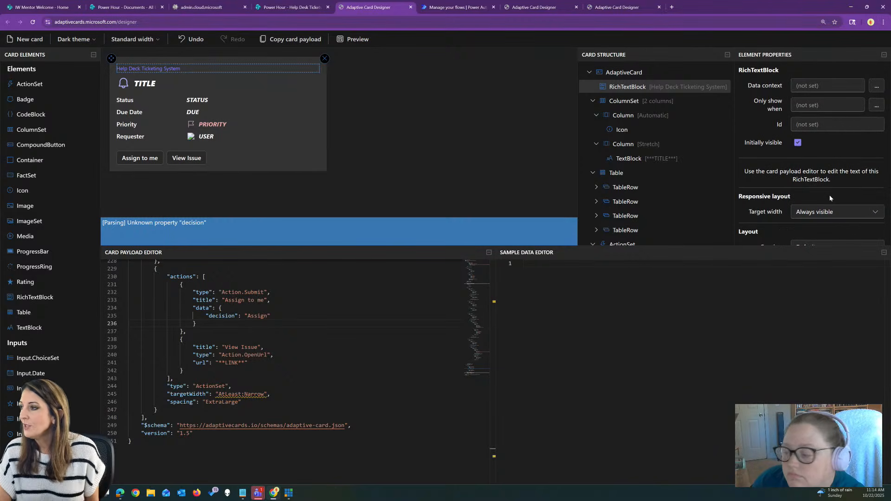
pyautogui.scroll(-1, 838, 173)
pyautogui.scroll(-1, 838, 173)
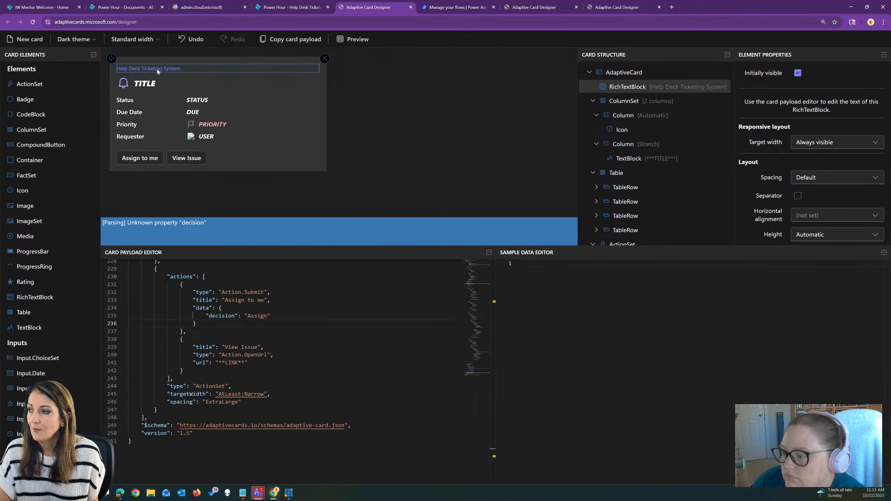
pyautogui.scroll(5, 484, 429)
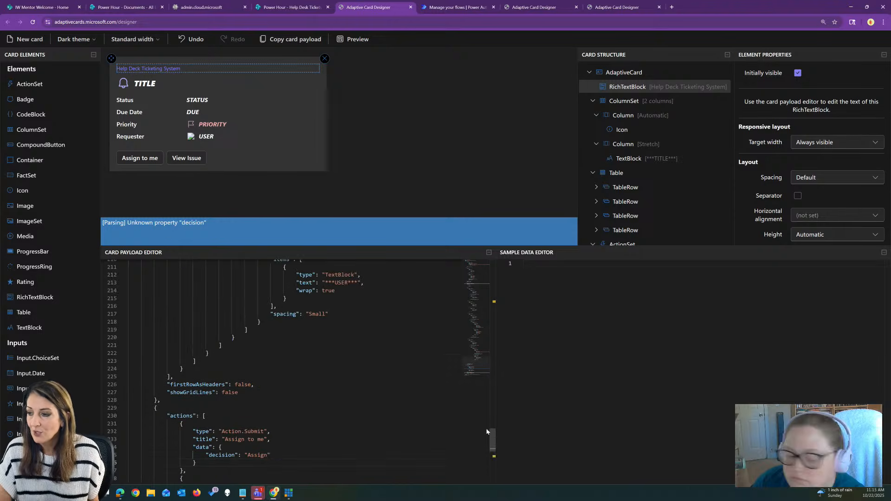
pyautogui.scroll(15, 469, 402)
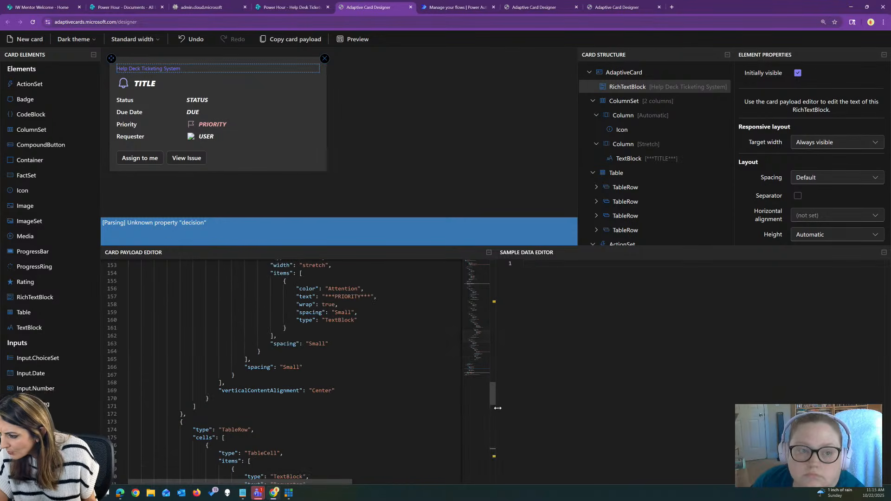
pyautogui.moveTo(494, 393); pyautogui.dragTo(504, 265)
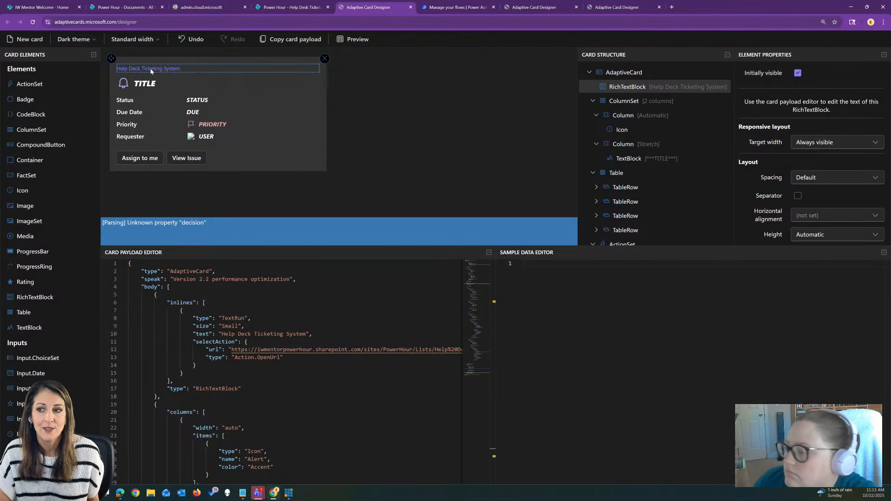
# Step: Examine the TITLE placeholder on the card and locate its text value in the card payload
pyautogui.click(150, 84)
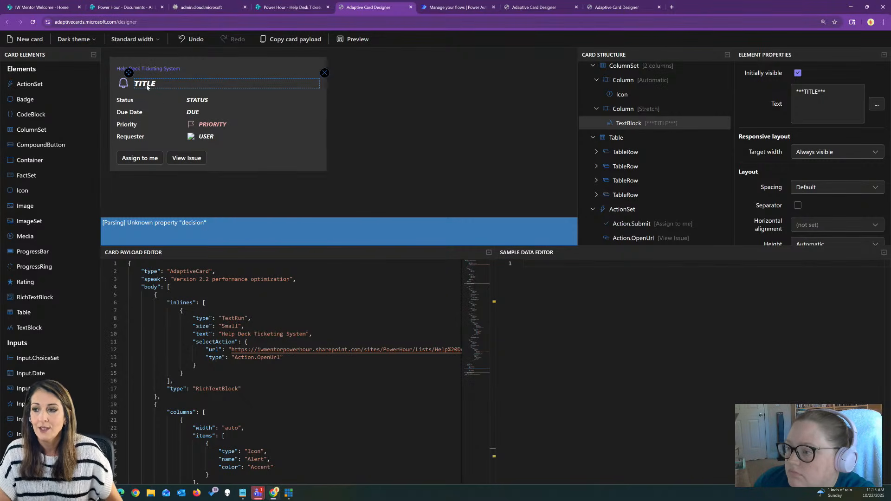
pyautogui.doubleClick(147, 85)
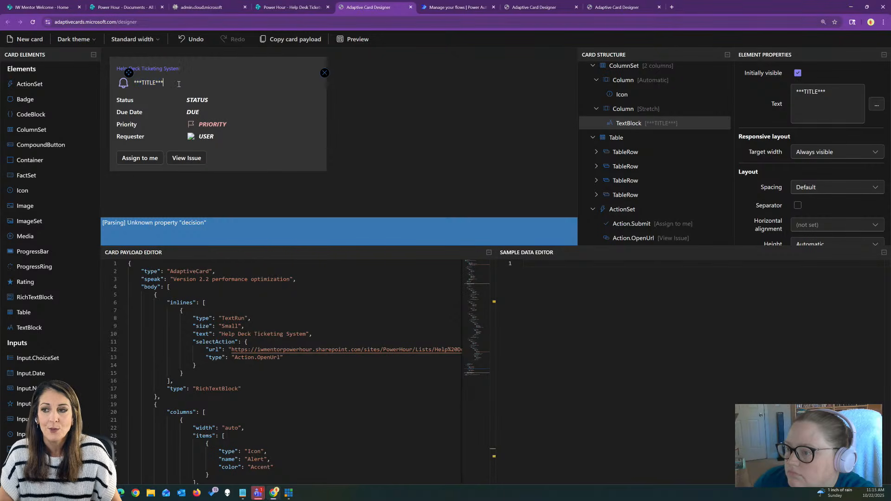
pyautogui.click(167, 116)
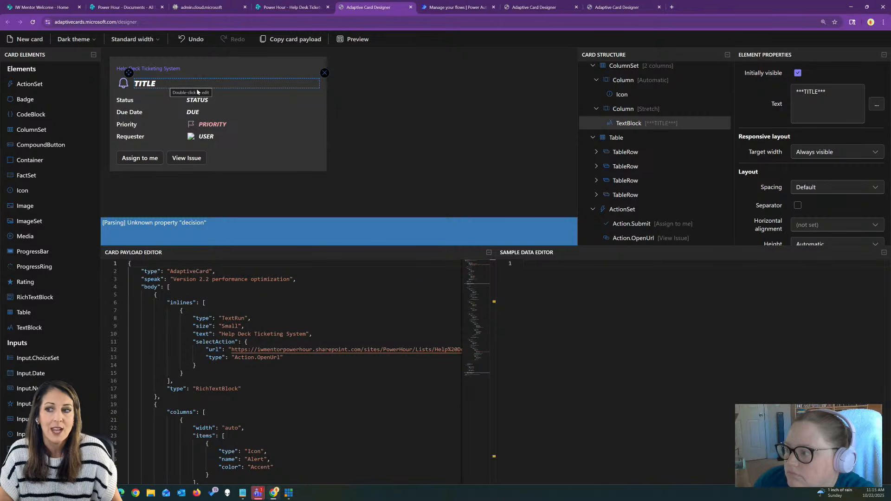
pyautogui.scroll(-2, 306, 347)
pyautogui.scroll(-2, 305, 347)
pyautogui.moveTo(244, 372); pyautogui.dragTo(280, 371)
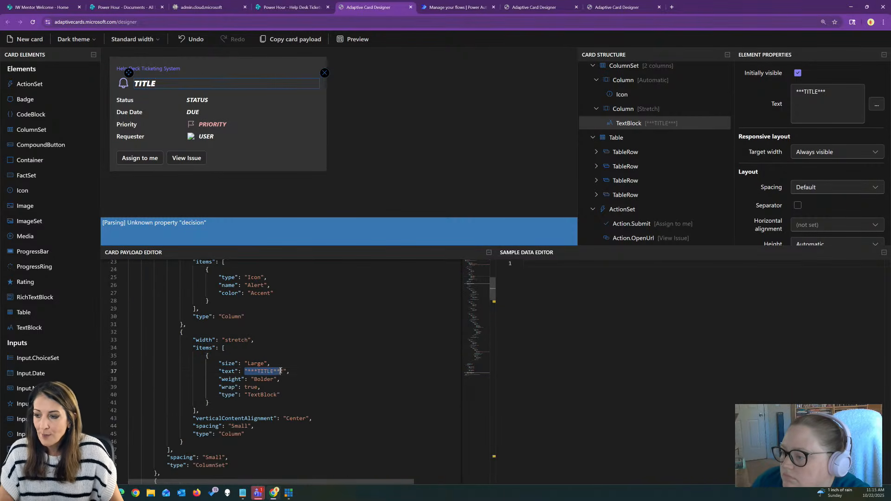
pyautogui.click(290, 371)
pyautogui.scroll(-1, 301, 361)
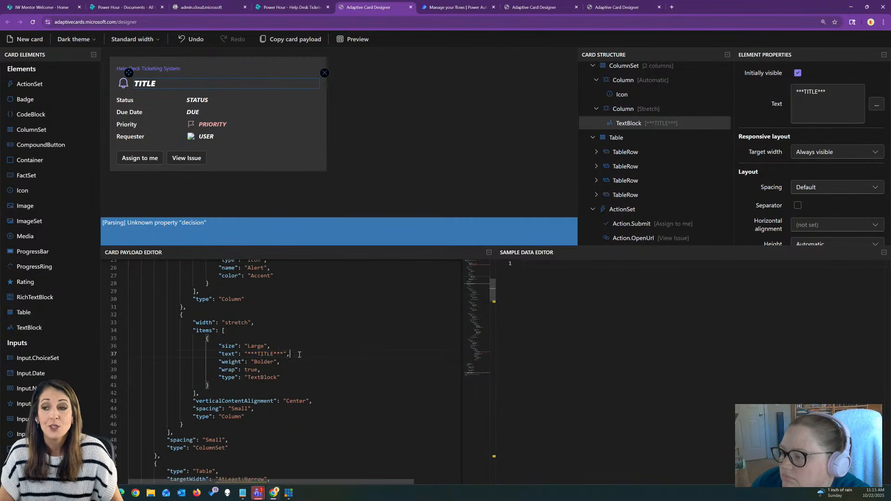
# Step: Inspect the placeholder text of the card's Status, Due Date, Priority and Requester values without changing it
pyautogui.click(200, 100)
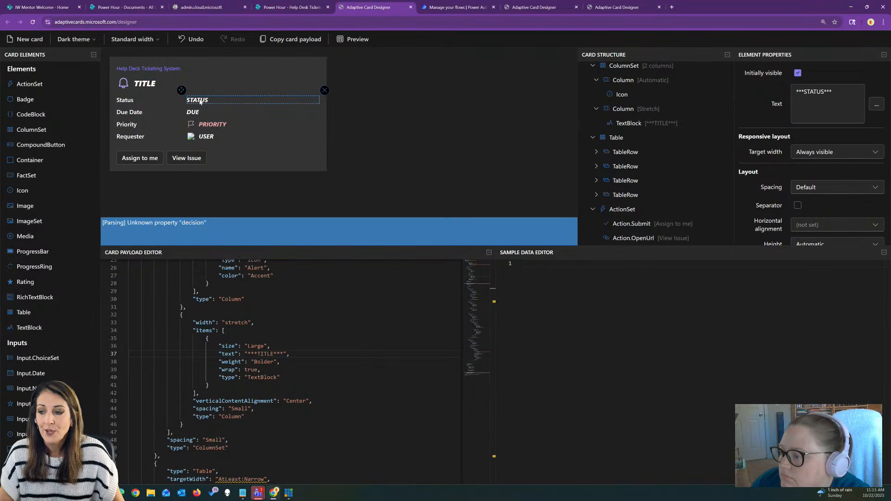
pyautogui.doubleClick(200, 101)
pyautogui.press('Escape')
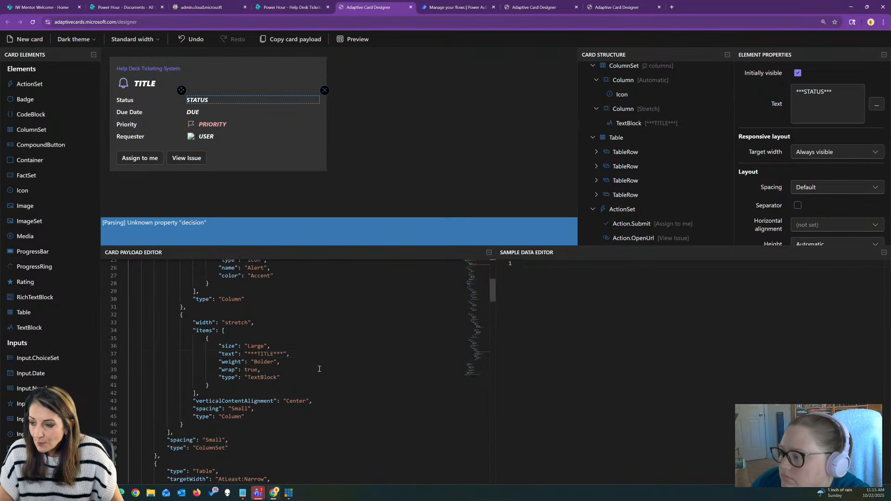
pyautogui.doubleClick(202, 101)
pyautogui.doubleClick(204, 112)
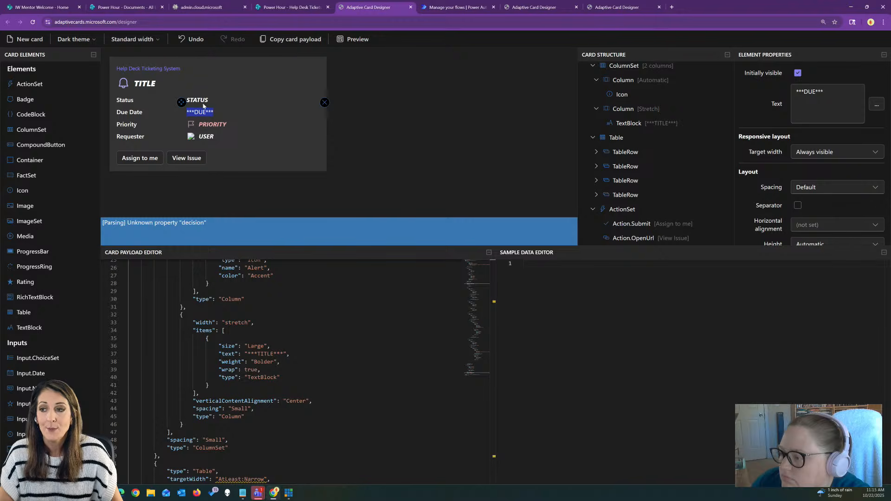
pyautogui.doubleClick(214, 125)
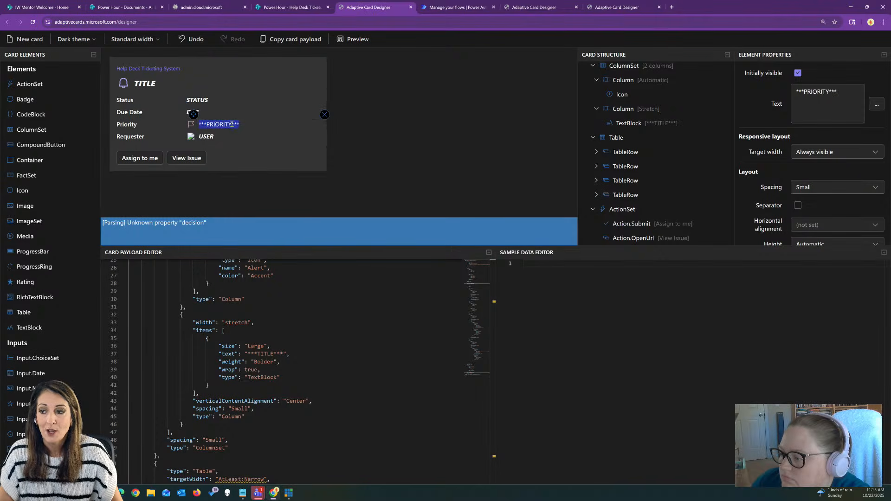
pyautogui.doubleClick(223, 136)
pyautogui.click(244, 136)
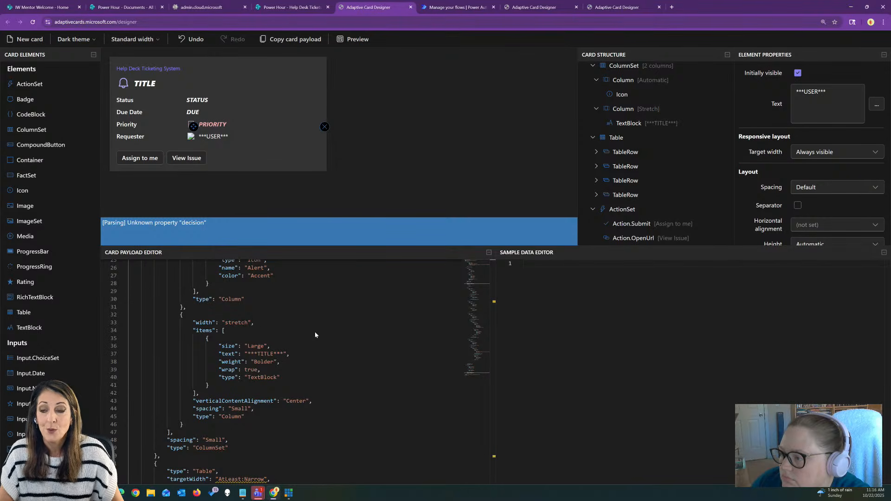
pyautogui.click(243, 174)
# Step: Review the action types available for the card's ActionSet and the properties of the Assign to me action
pyautogui.click(164, 158)
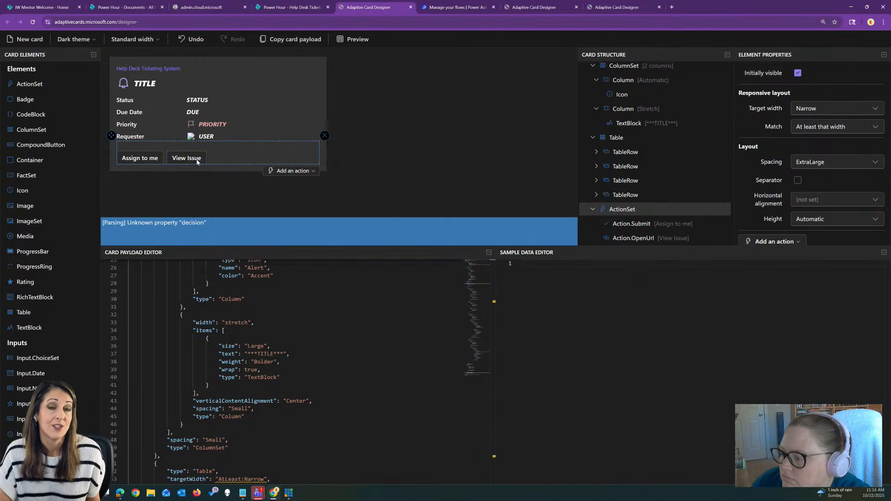
pyautogui.click(290, 171)
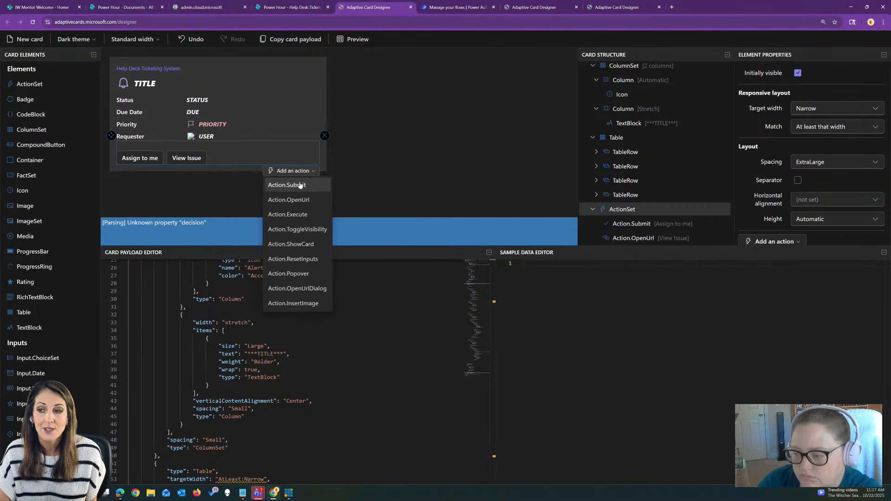
pyautogui.click(142, 160)
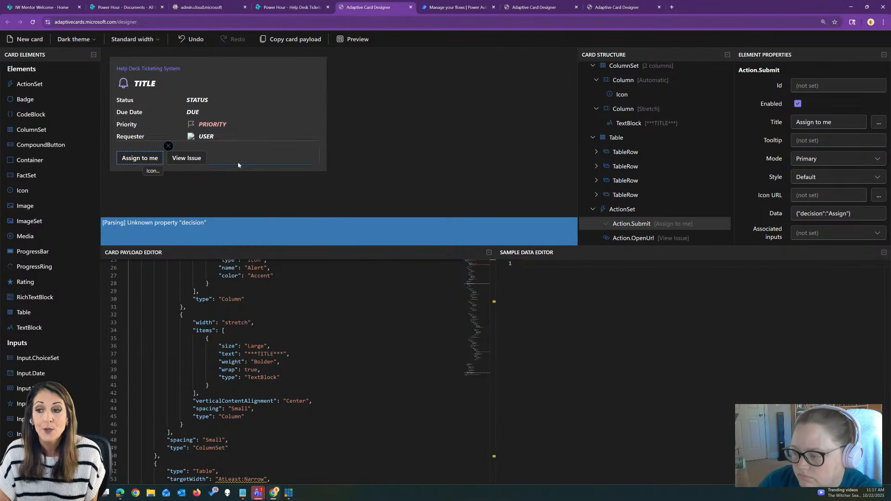
pyautogui.click(245, 160)
pyautogui.click(150, 159)
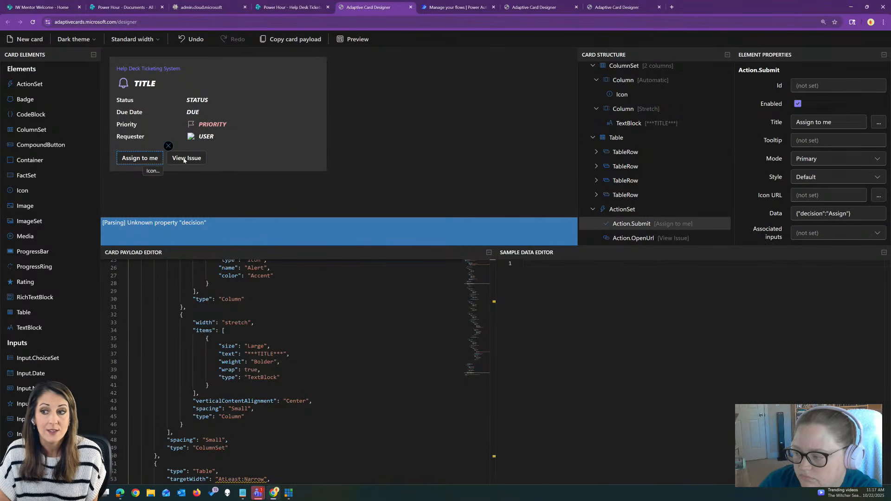
# Step: Add an Action.Submit action to the ActionSet holding Assign to me and View Issue
pyautogui.click(226, 159)
pyautogui.click(297, 171)
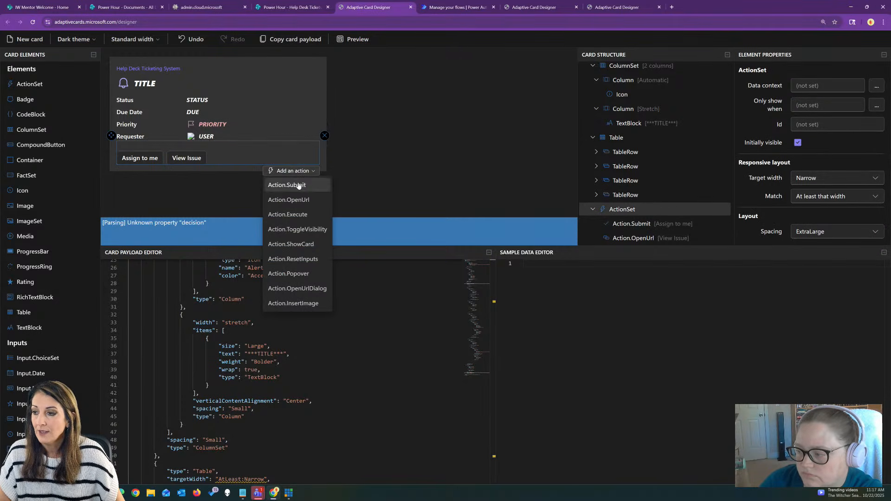
pyautogui.click(298, 183)
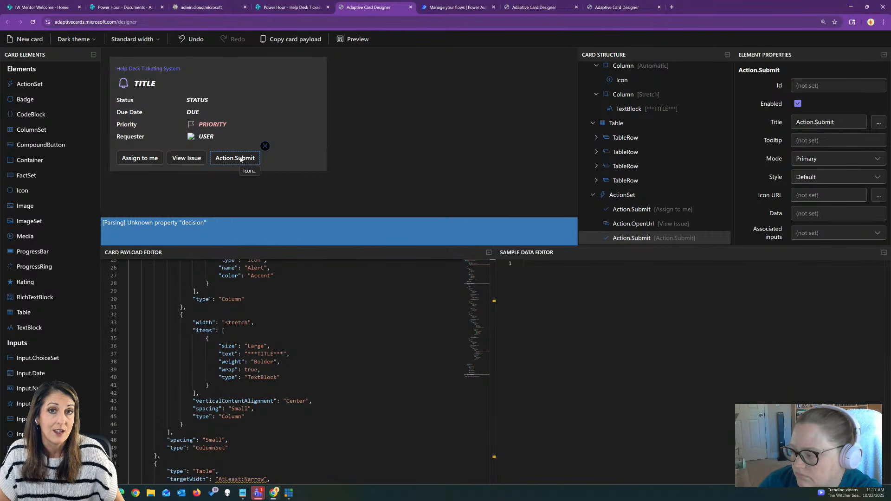
# Step: Switch to the SharePoint Help Desk Tickets list, review the Status choices in a new item form, and close it unsaved
pyautogui.click(293, 7)
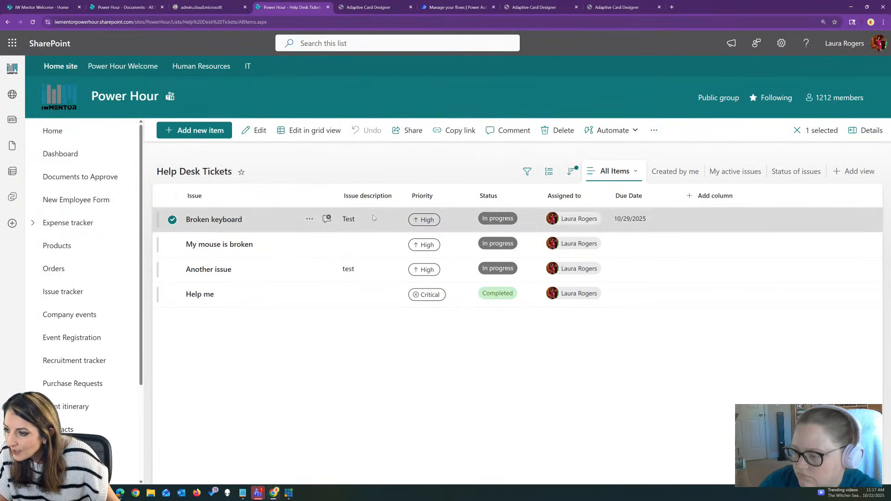
pyautogui.click(197, 131)
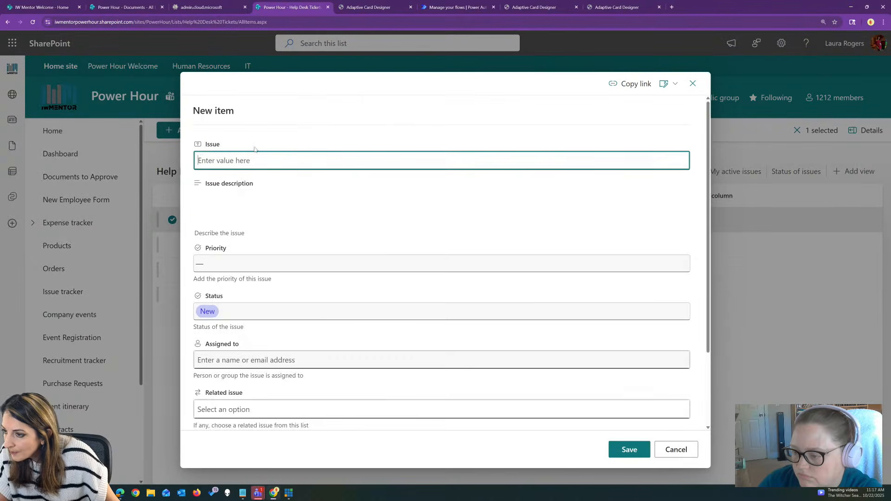
pyautogui.scroll(-2, 283, 333)
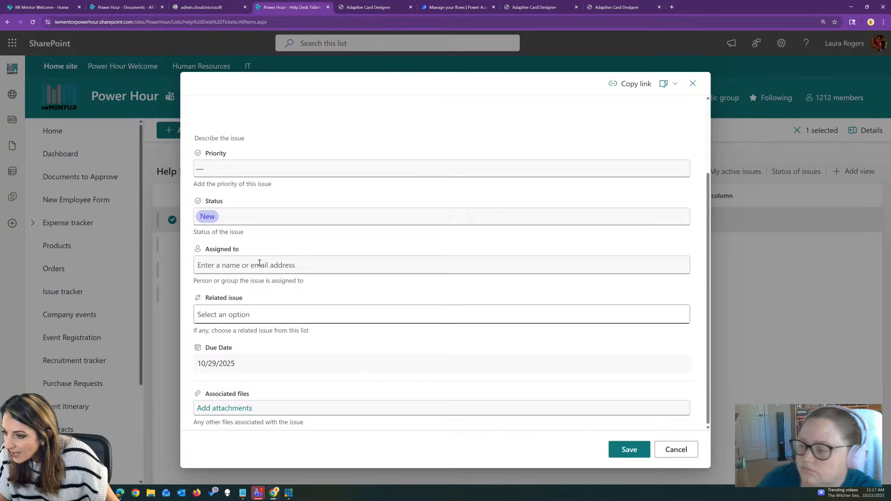
pyautogui.click(256, 215)
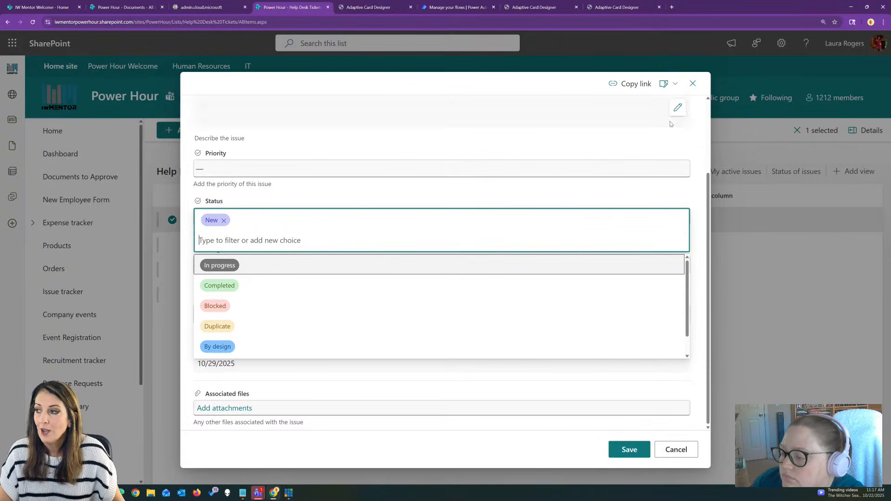
pyautogui.click(693, 84)
# Step: Switch back to the Adaptive Card Designer and set the new submit action's title to "Blocked" in the card payload
pyautogui.click(373, 7)
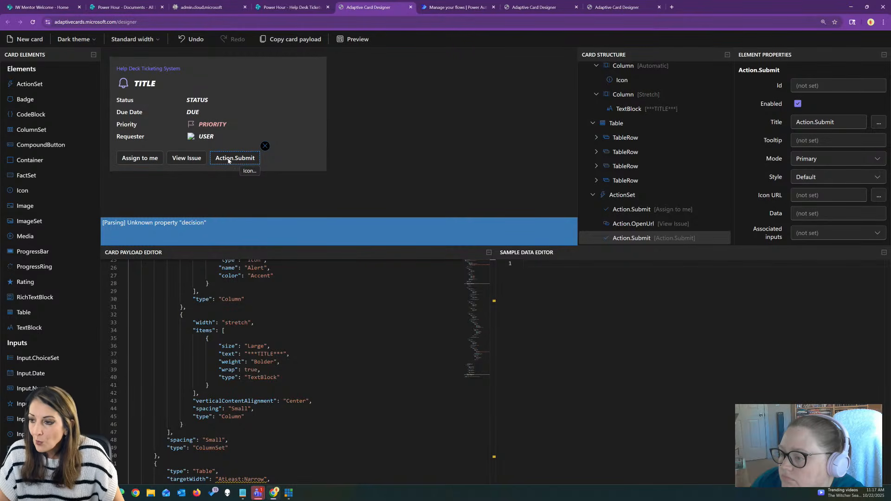
pyautogui.scroll(-15, 377, 363)
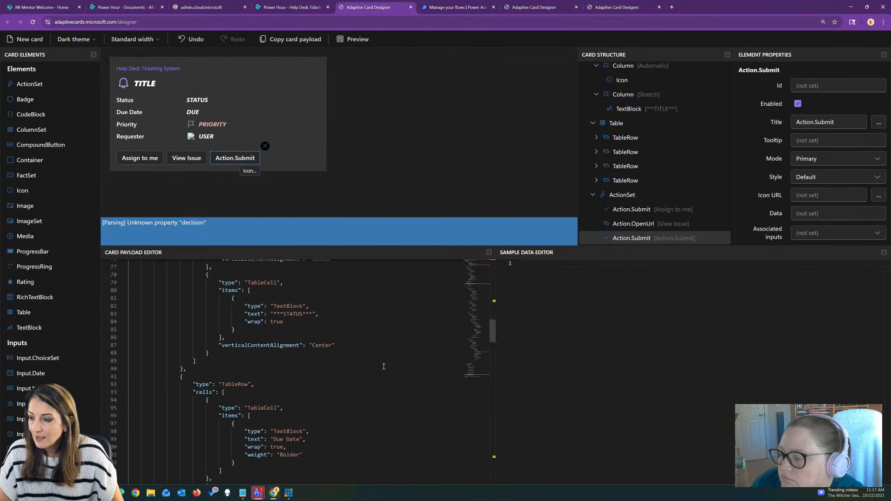
pyautogui.scroll(-2, 377, 363)
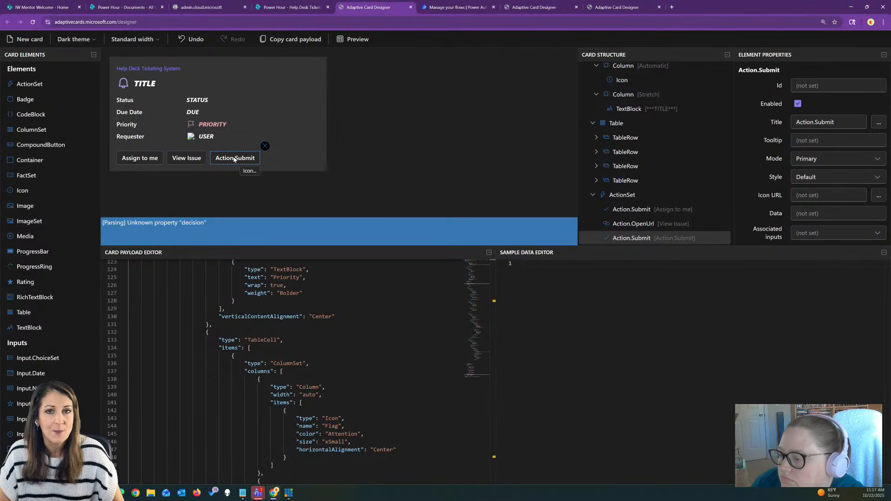
pyautogui.scroll(-8, 360, 345)
pyautogui.scroll(-11, 359, 345)
pyautogui.scroll(1, 359, 345)
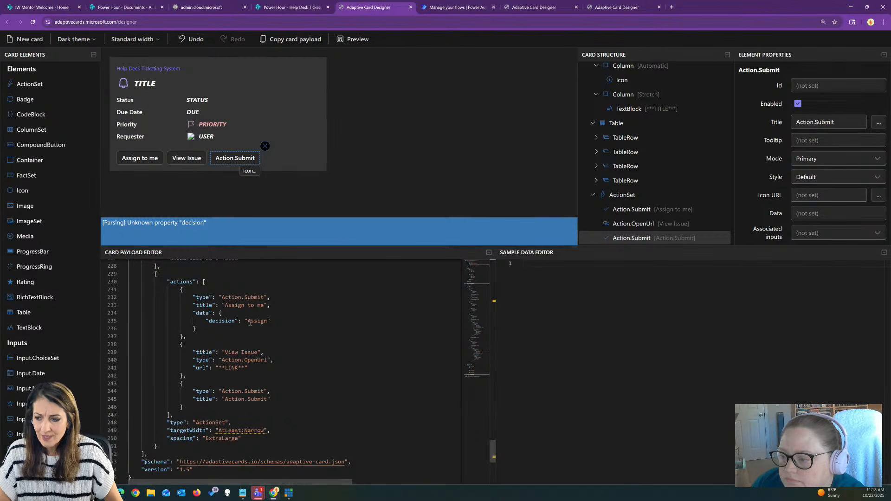
pyautogui.scroll(-1, 242, 371)
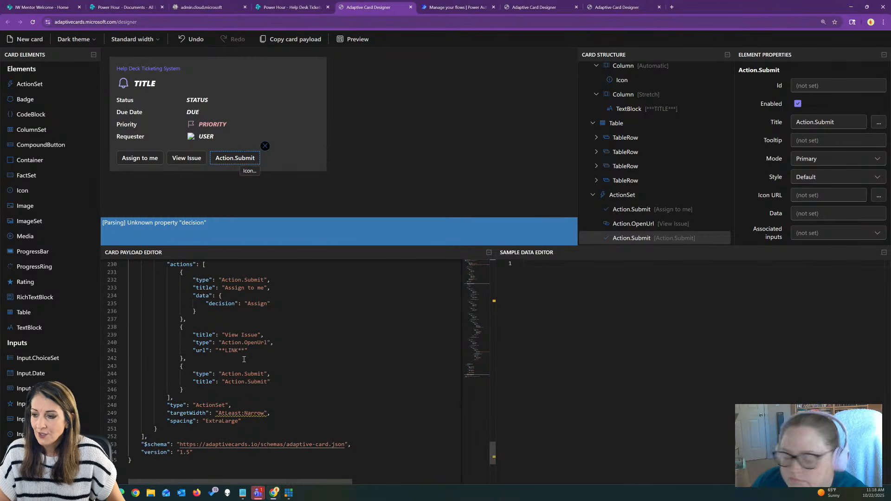
pyautogui.scroll(1, 243, 360)
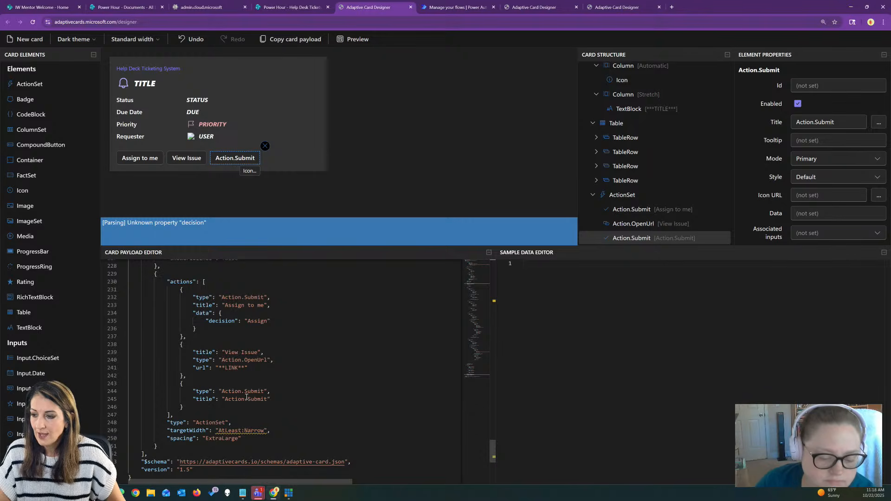
pyautogui.moveTo(226, 399); pyautogui.dragTo(274, 396)
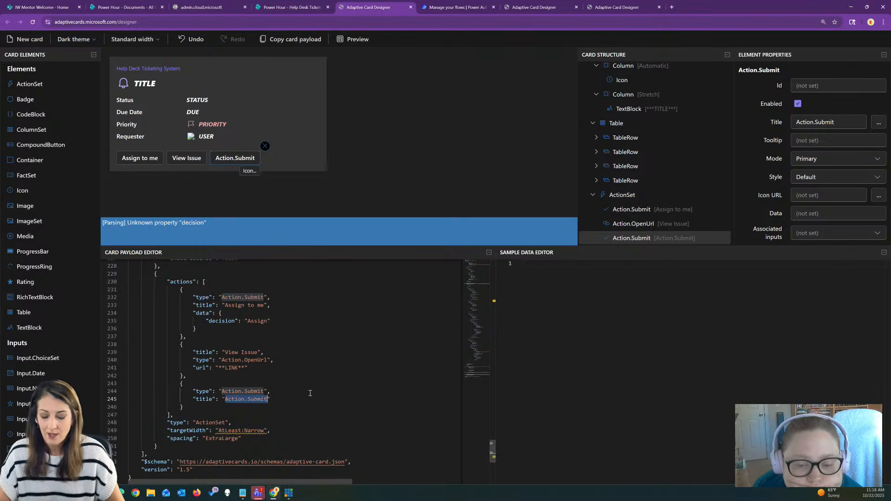
pyautogui.write('Blocked')
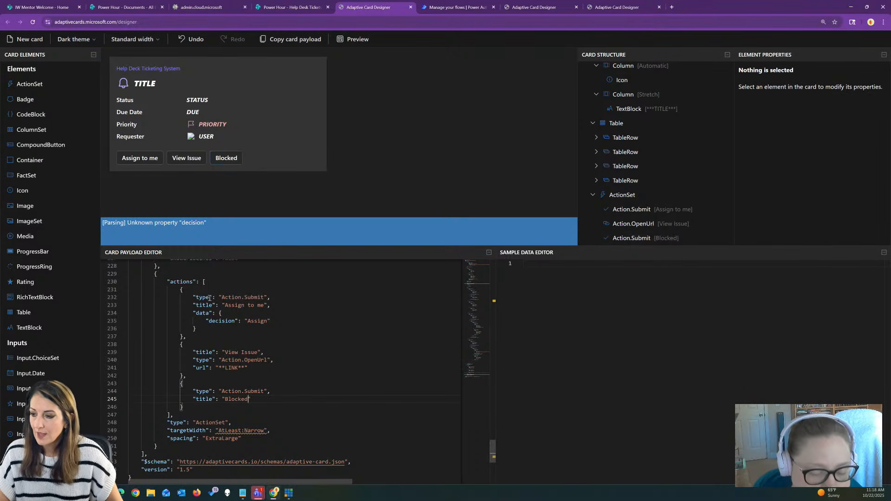
# Step: Examine the data block with the "decision" value in the Assign to me action and compare it with the Blocked action's payload
pyautogui.click(194, 313)
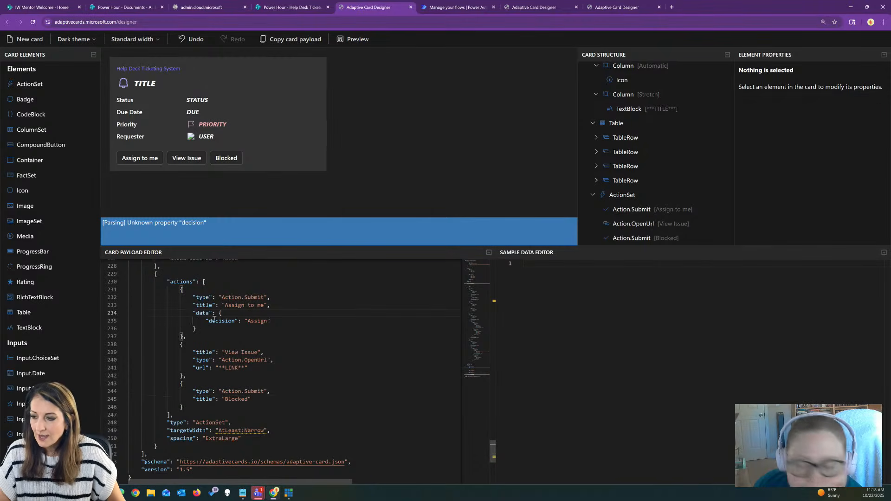
pyautogui.moveTo(194, 313); pyautogui.dragTo(203, 328)
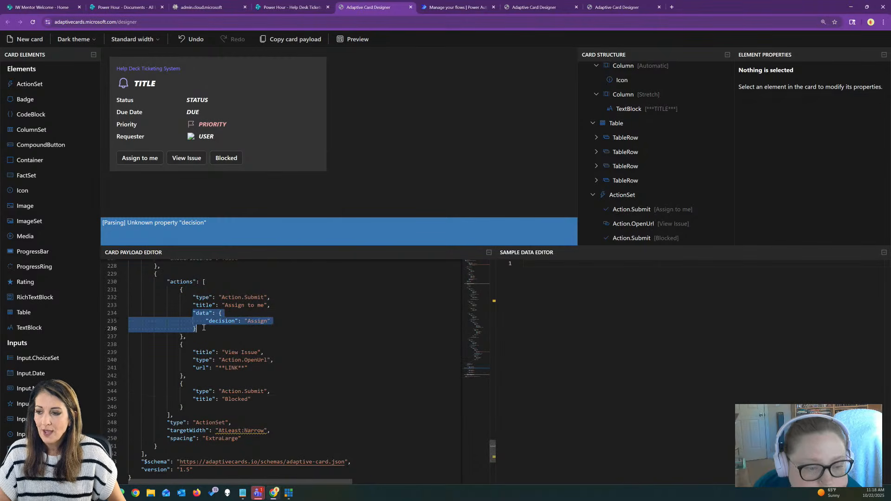
pyautogui.click(252, 321)
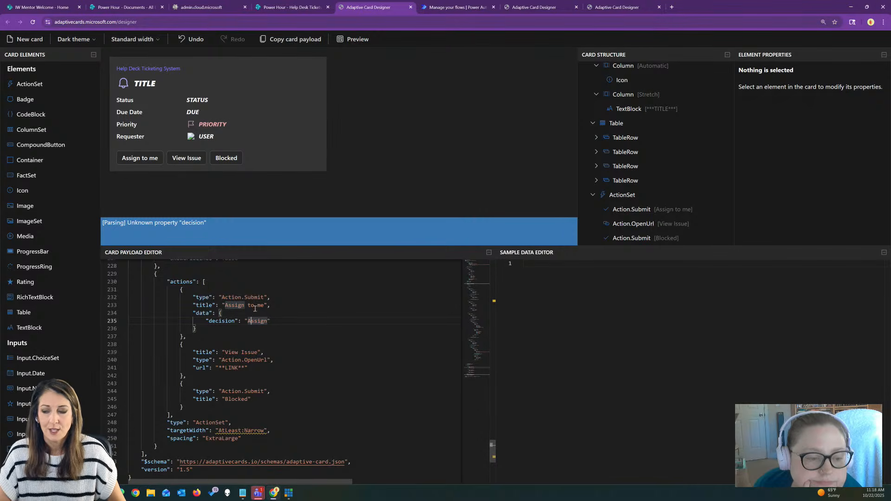
pyautogui.scroll(-1, 246, 320)
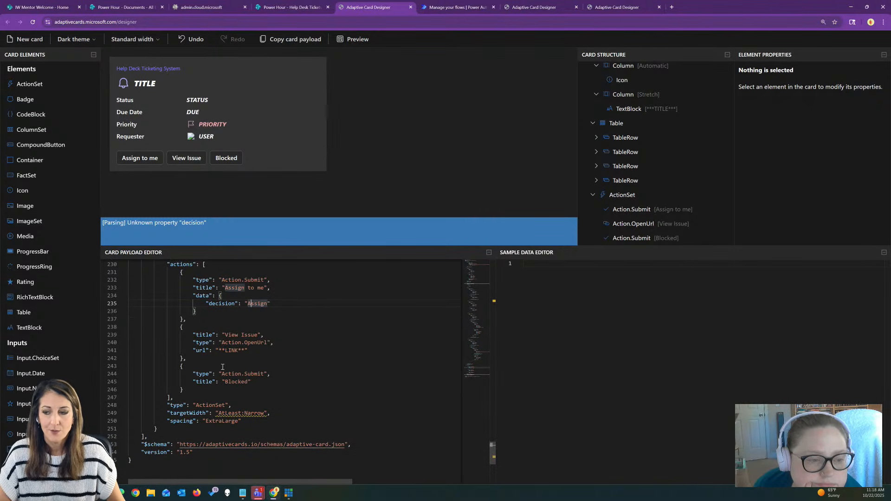
pyautogui.click(236, 382)
pyautogui.doubleClick(237, 382)
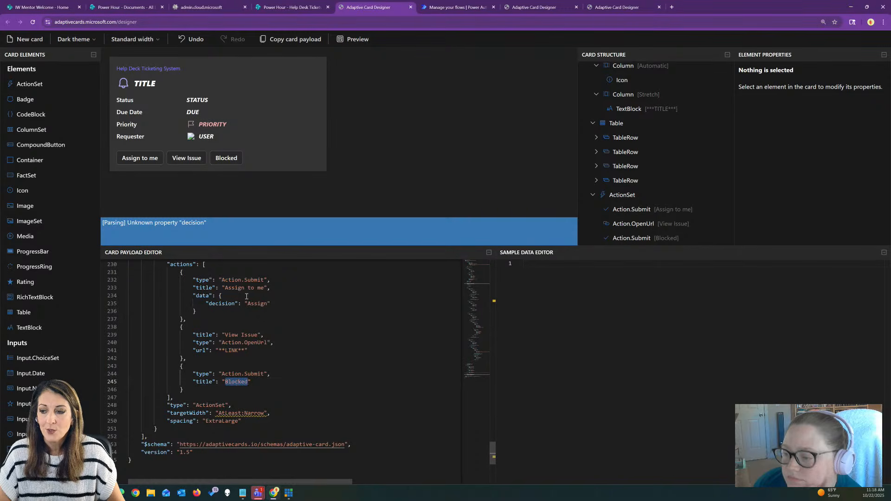
pyautogui.click(233, 289)
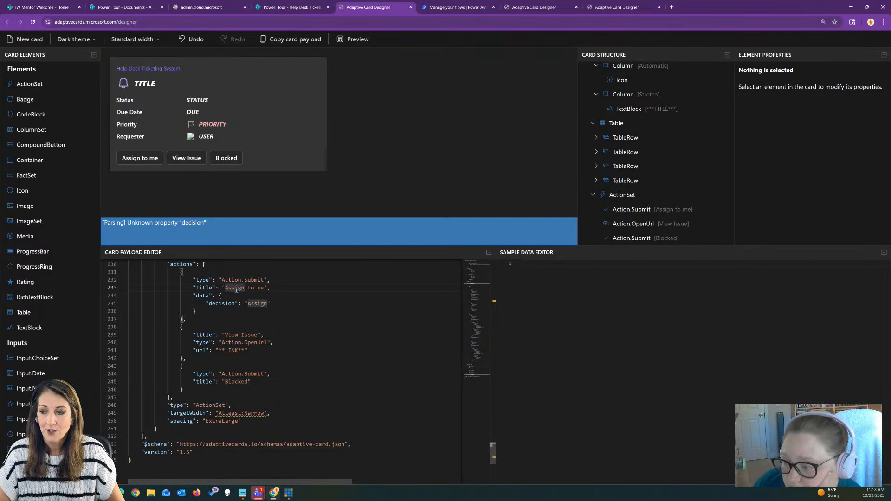
pyautogui.doubleClick(235, 381)
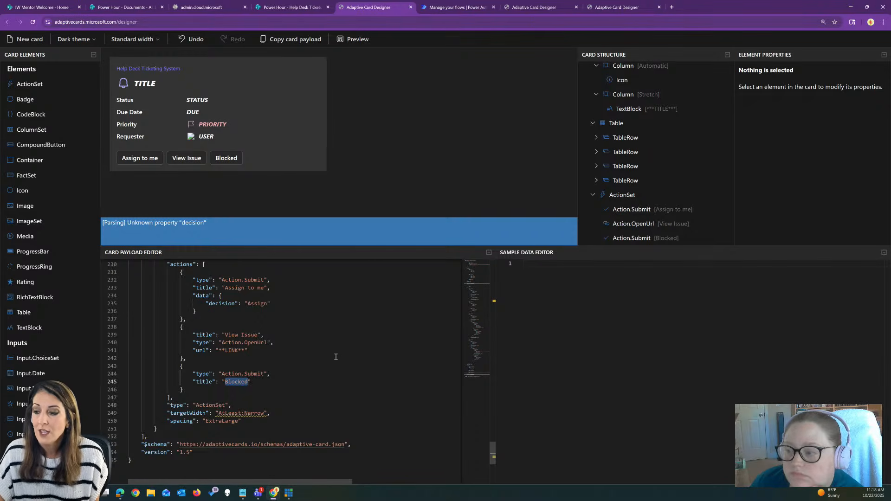
# Step: Switch to Teams and look through the help desk cards posted in the Human Resources General channel, including their requester pictures
pyautogui.scroll(-3, 338, 355)
pyautogui.scroll(15, 338, 355)
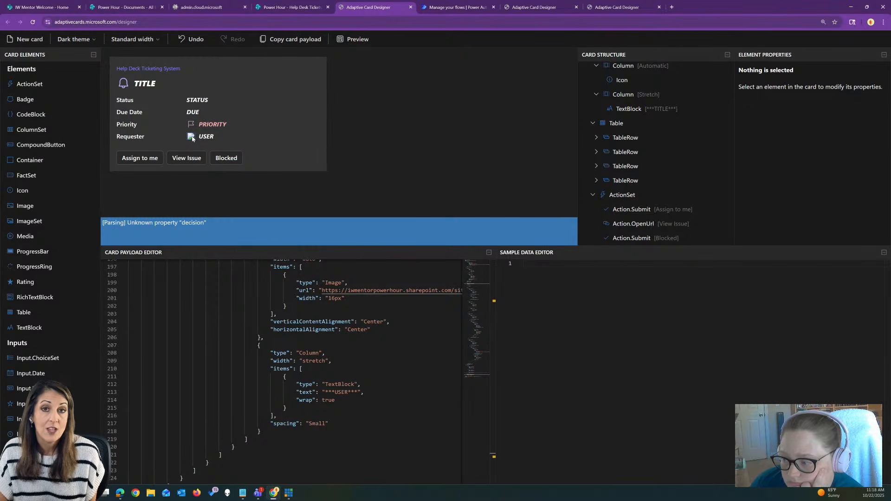
pyautogui.click(461, 4)
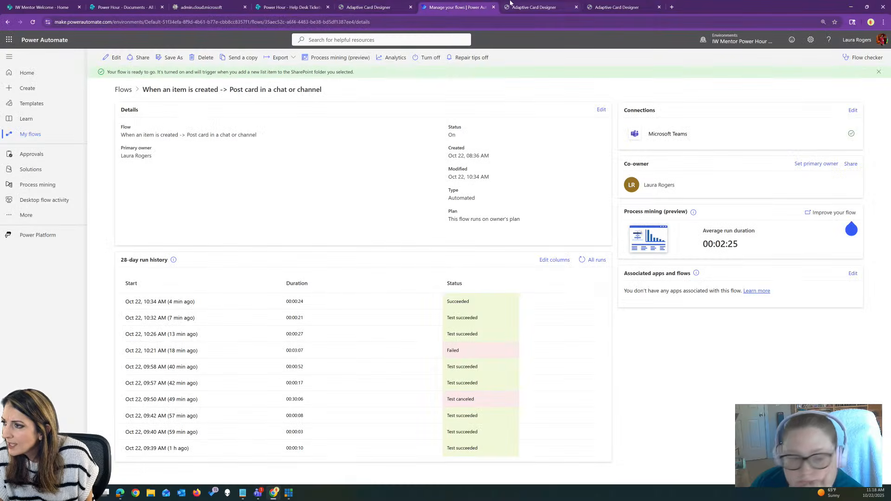
pyautogui.click(529, 4)
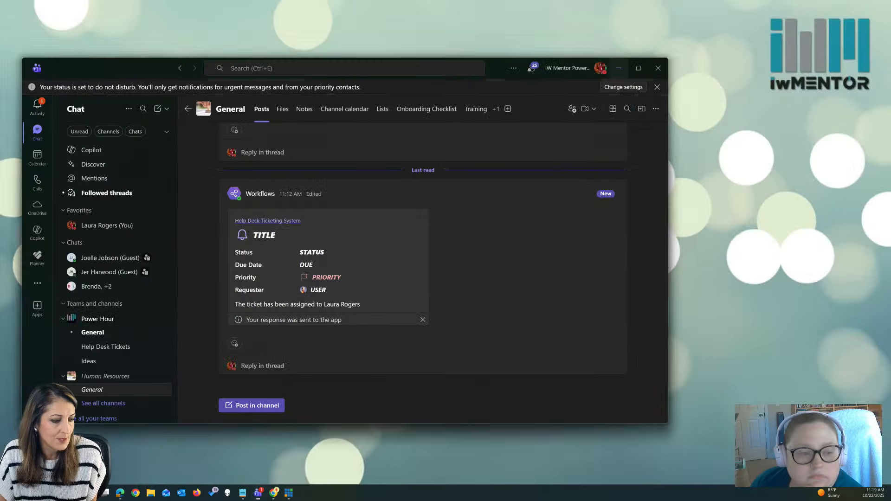
pyautogui.click(258, 492)
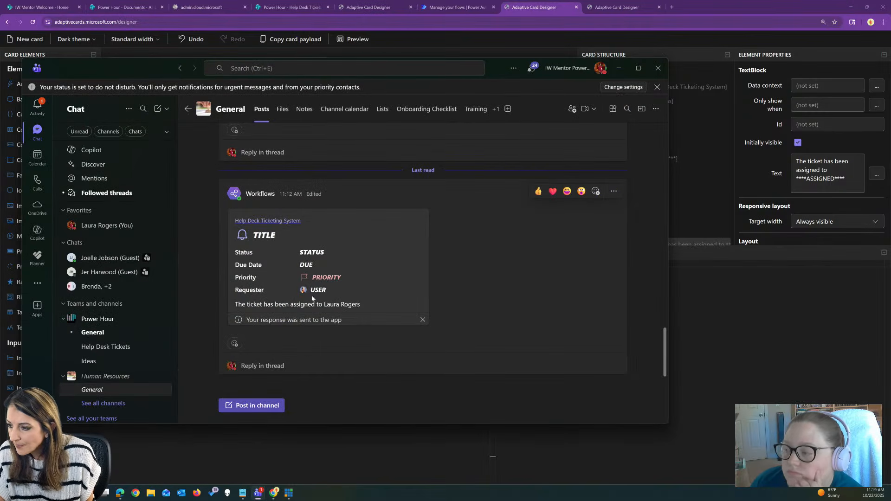
pyautogui.scroll(1, 318, 294)
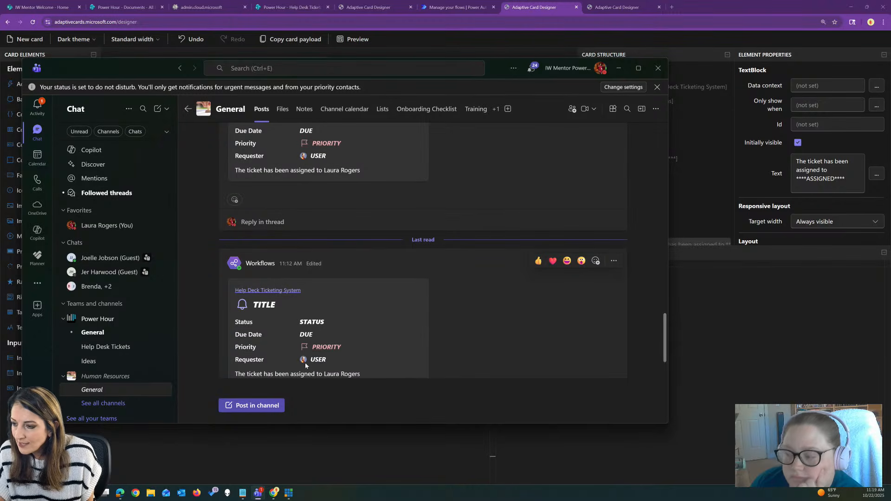
pyautogui.scroll(-1, 302, 312)
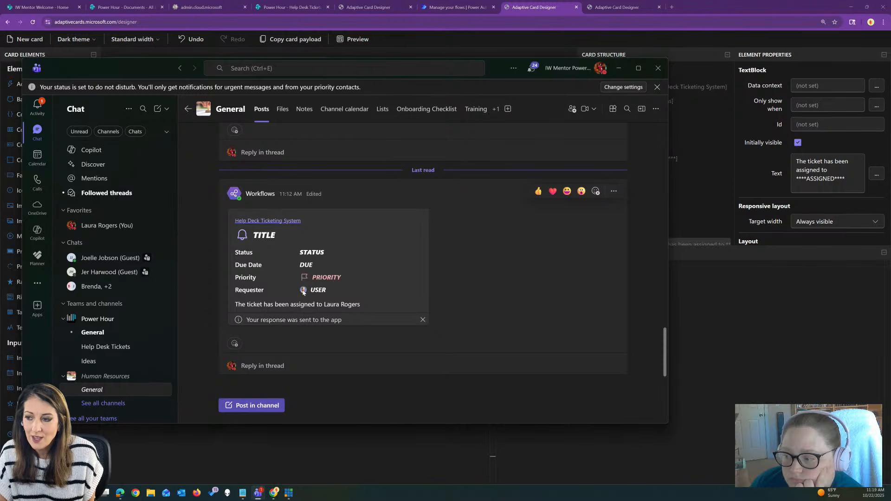
pyautogui.scroll(5, 308, 290)
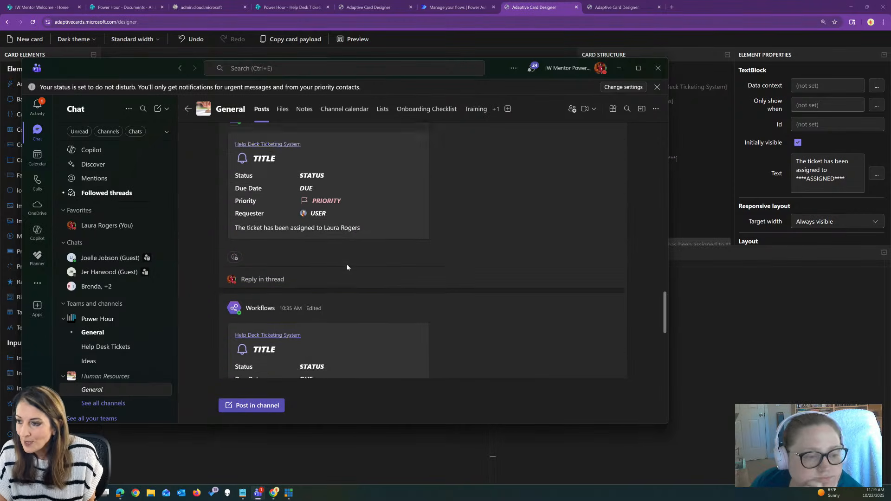
pyautogui.scroll(5, 347, 267)
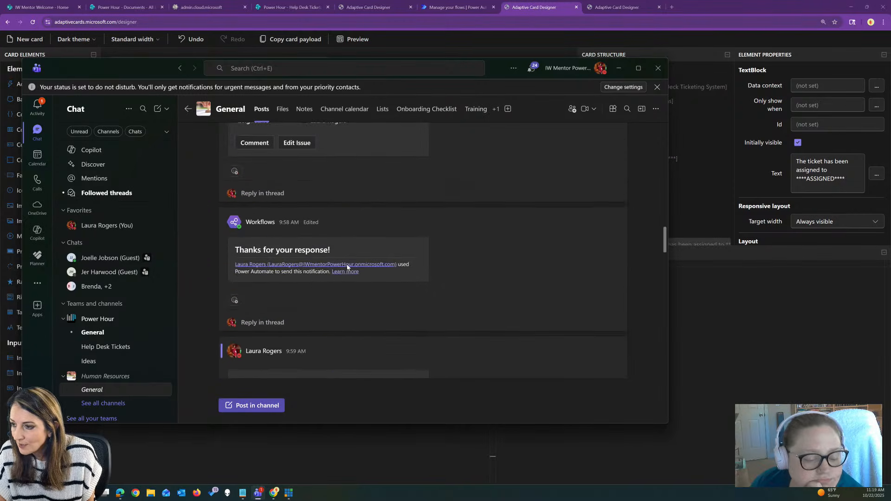
pyautogui.scroll(5, 347, 267)
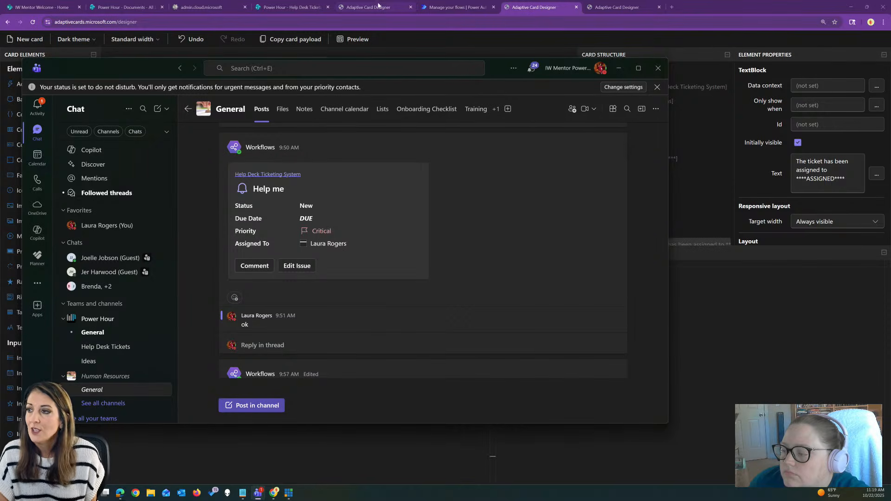
# Step: Switch back to the Adaptive Card Designer and examine the requester image's URL in the payload and the Blocked action's properties
pyautogui.click(378, 7)
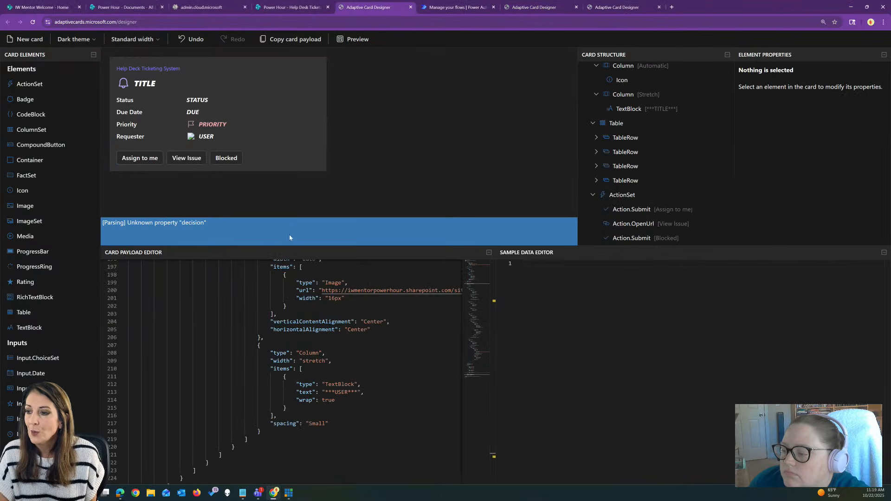
pyautogui.click(190, 136)
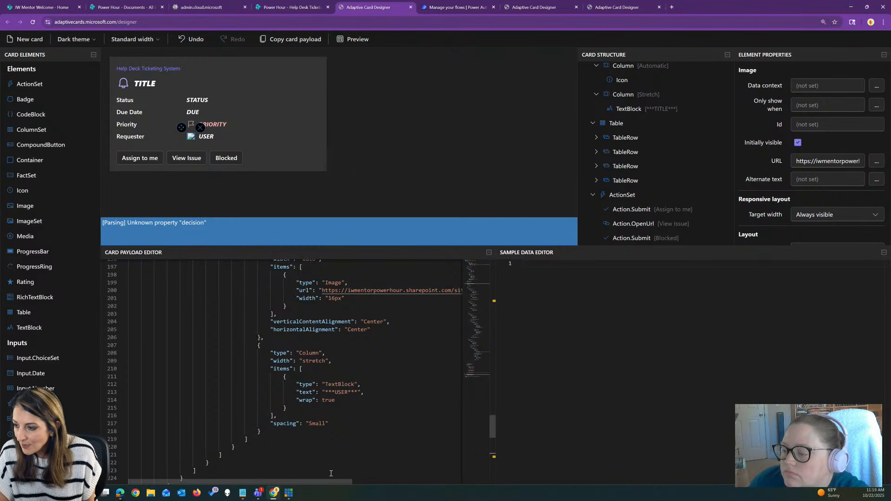
pyautogui.moveTo(325, 482); pyautogui.dragTo(445, 485)
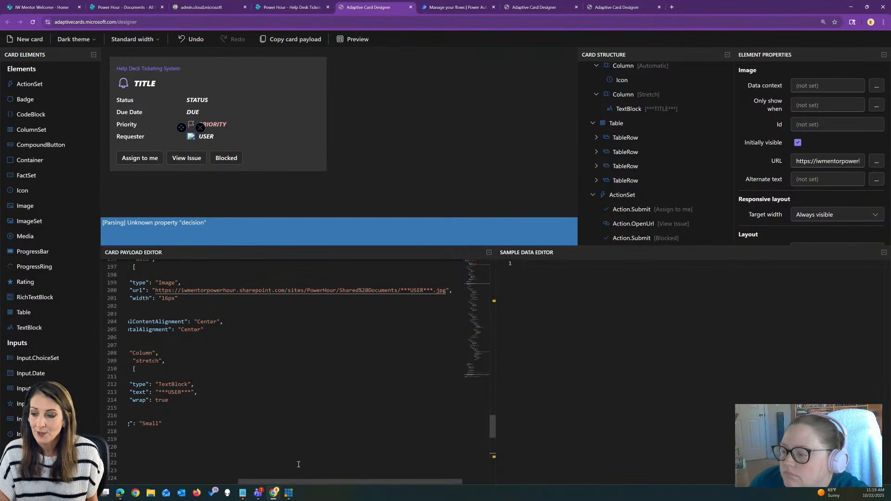
pyautogui.moveTo(298, 483); pyautogui.dragTo(152, 484)
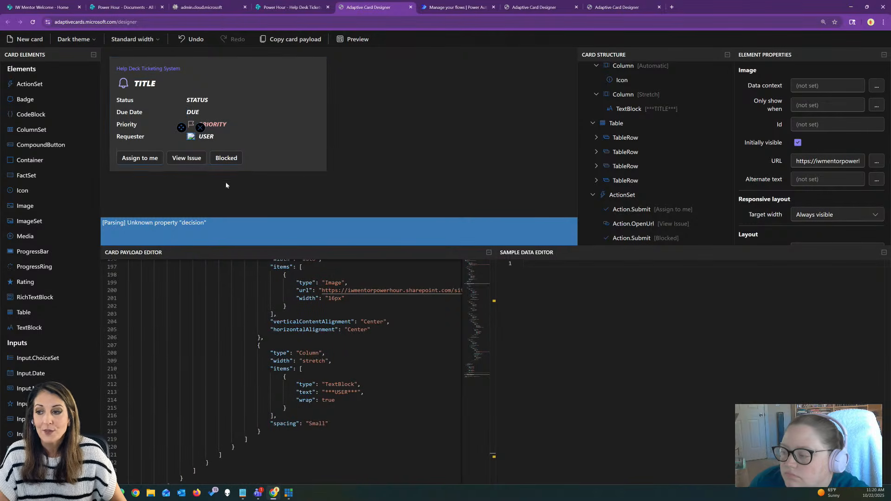
pyautogui.click(227, 159)
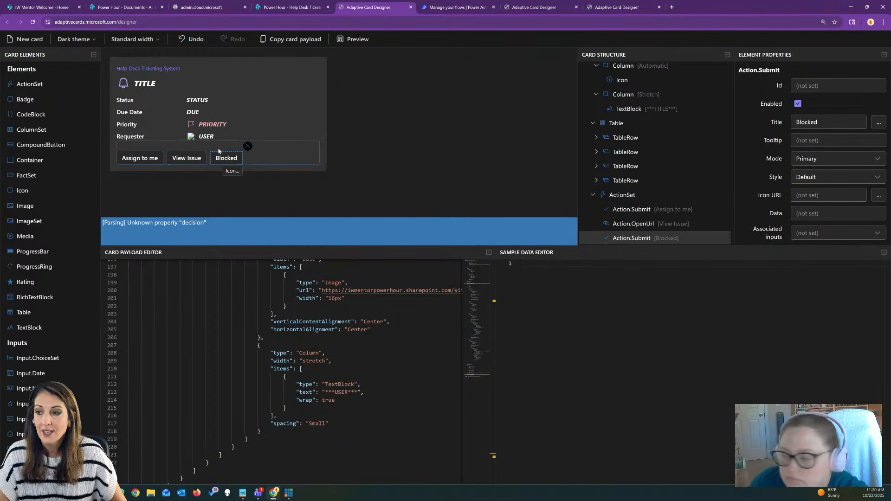
pyautogui.click(398, 334)
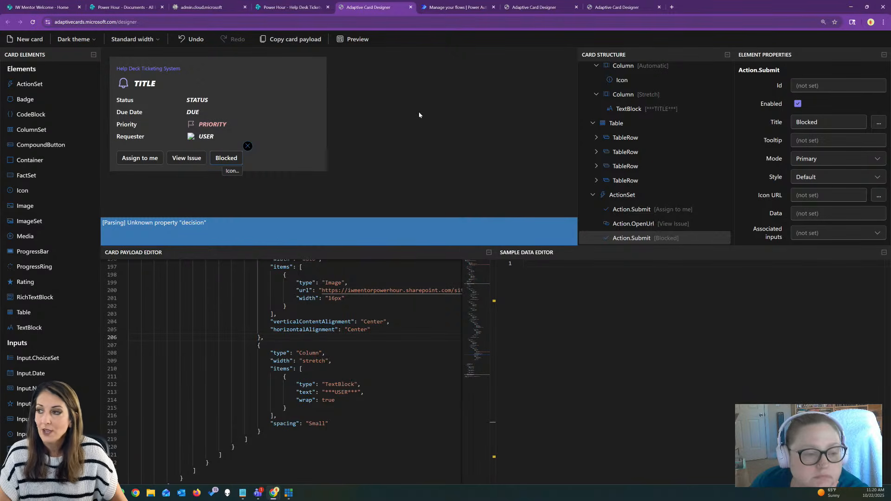
# Step: Open Power Automate in a new browser tab and start a blank automated cloud flow, skipping the name and trigger setup
pyautogui.click(672, 8)
pyautogui.write('mak')
pyautogui.press('Return')
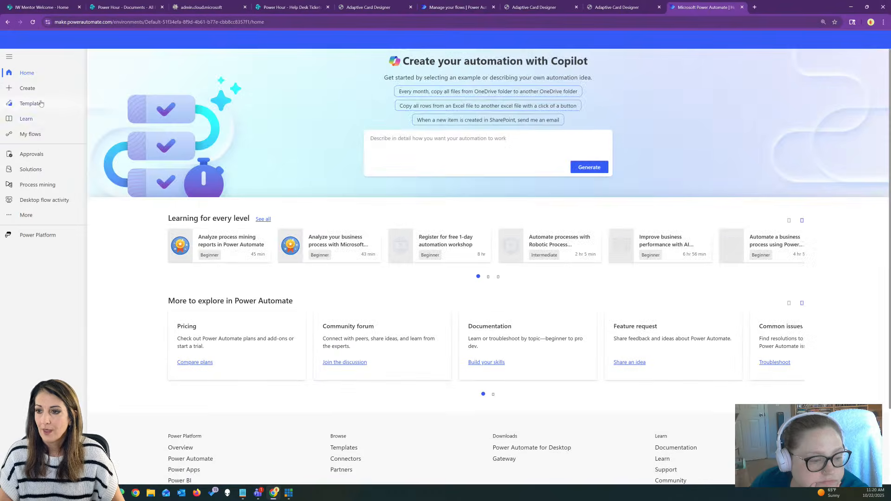
pyautogui.click(30, 133)
pyautogui.click(122, 57)
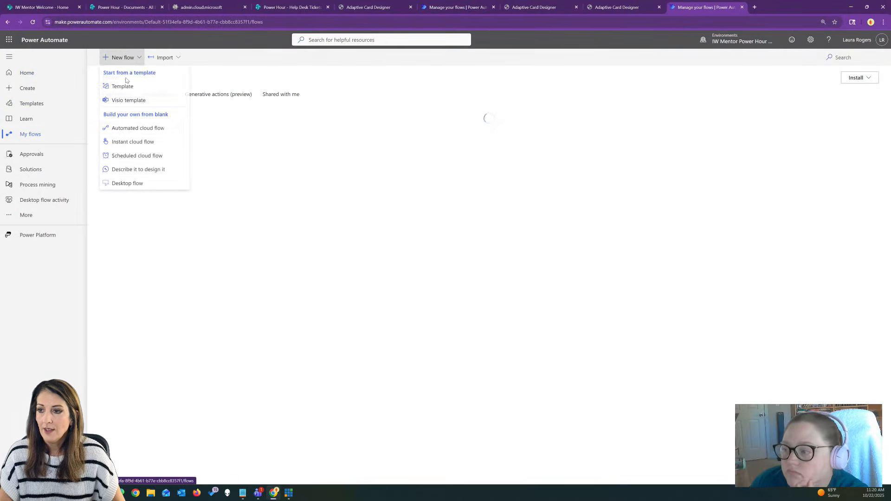
pyautogui.click(135, 128)
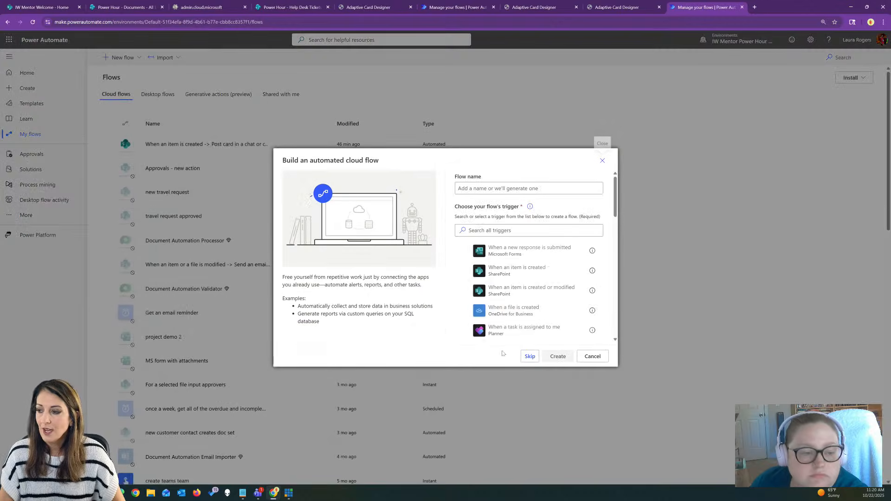
pyautogui.click(529, 356)
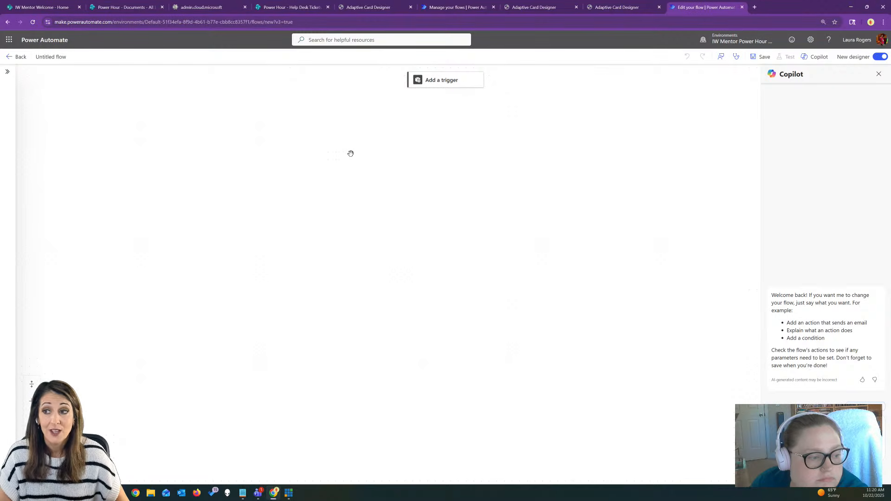
# Step: Add the SharePoint "When an item is created" trigger to the untitled flow
pyautogui.click(457, 7)
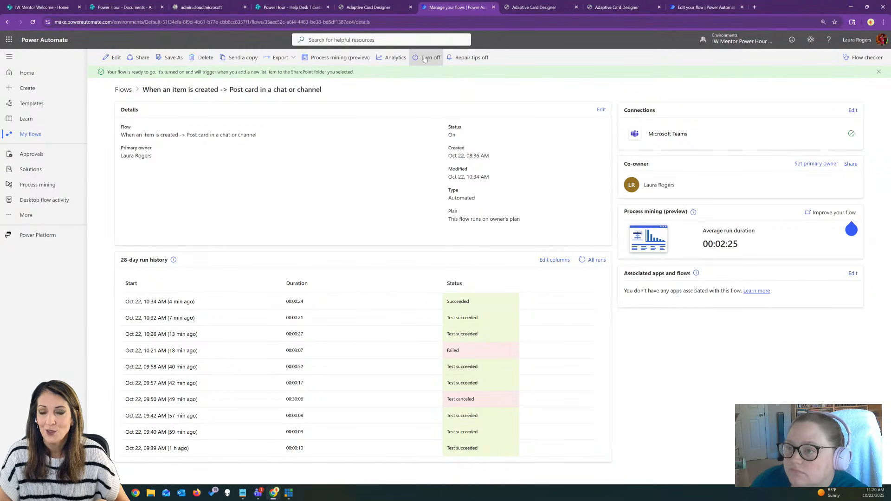
pyautogui.click(705, 7)
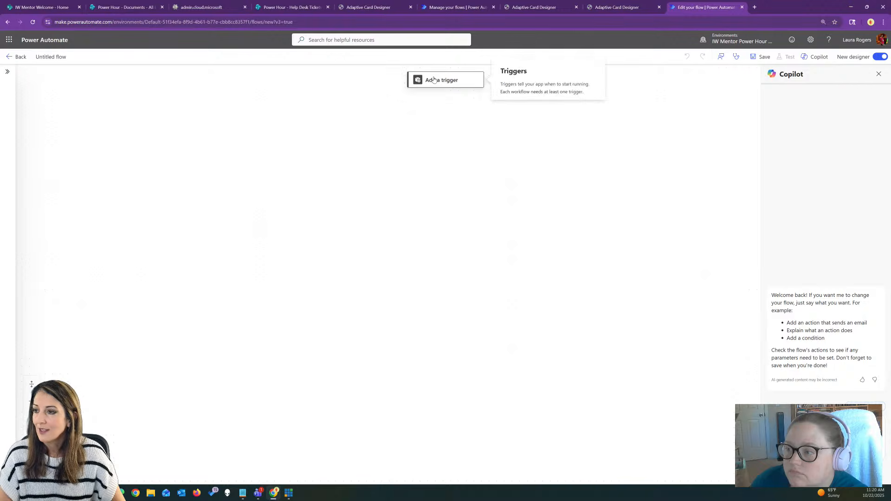
pyautogui.click(438, 80)
pyautogui.click(60, 144)
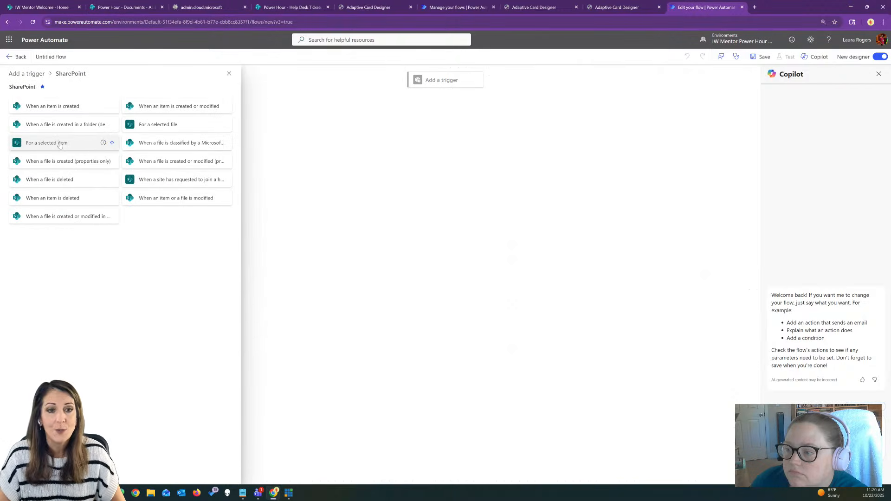
pyautogui.click(60, 107)
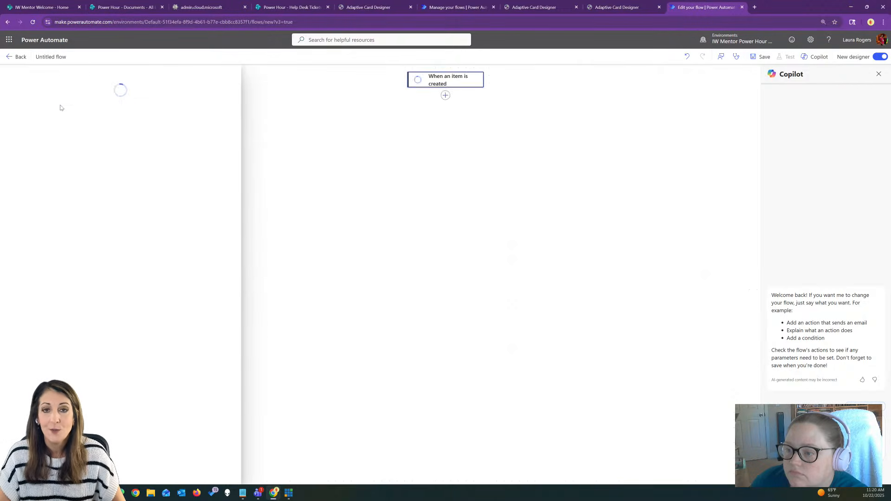
# Step: Set the trigger's site address to the Power Hour site and its list name to Help Desk Tickets
pyautogui.click(133, 135)
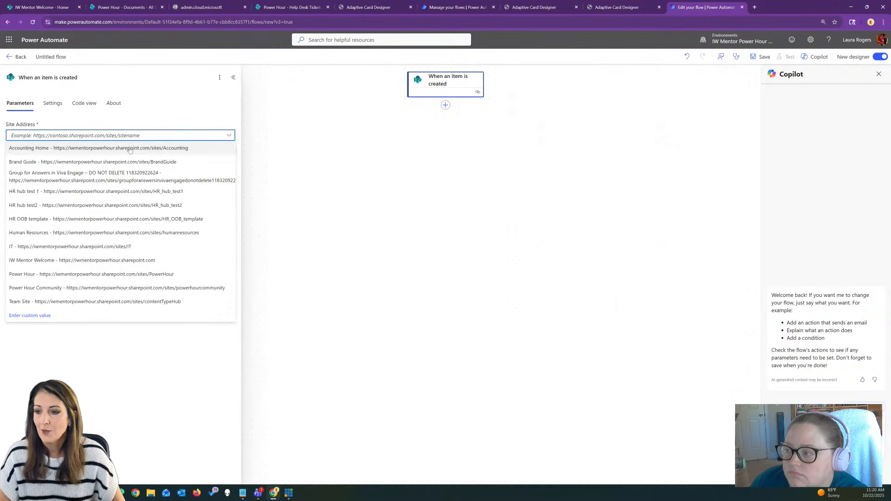
pyautogui.click(111, 274)
pyautogui.click(120, 159)
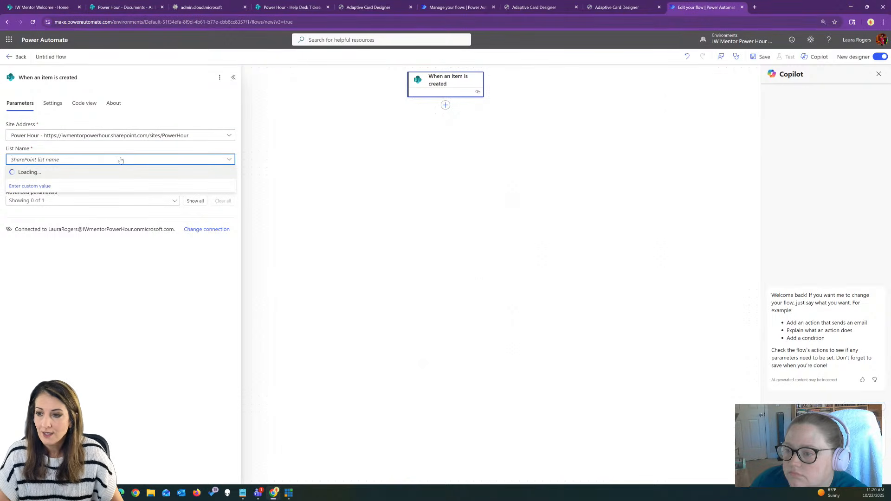
pyautogui.click(153, 255)
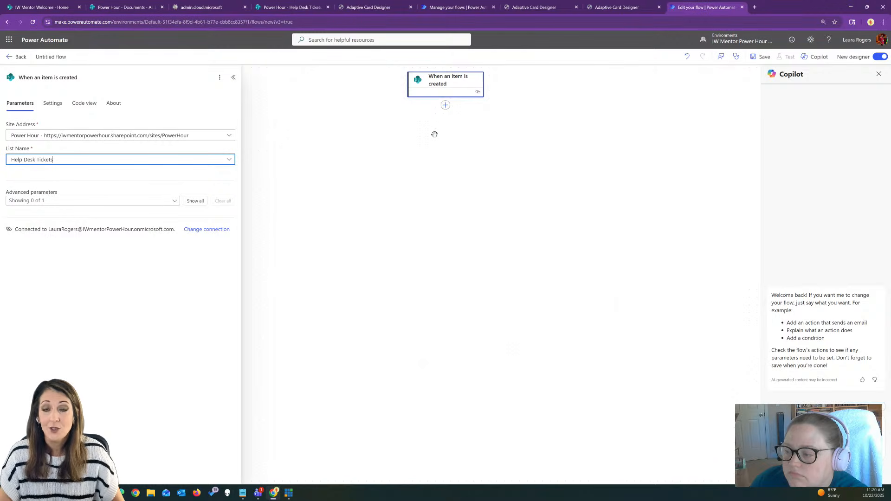
# Step: Search the actions for "card" and add the Teams "Post adaptive card and wait for a response" action after the trigger
pyautogui.click(445, 105)
pyautogui.write('card')
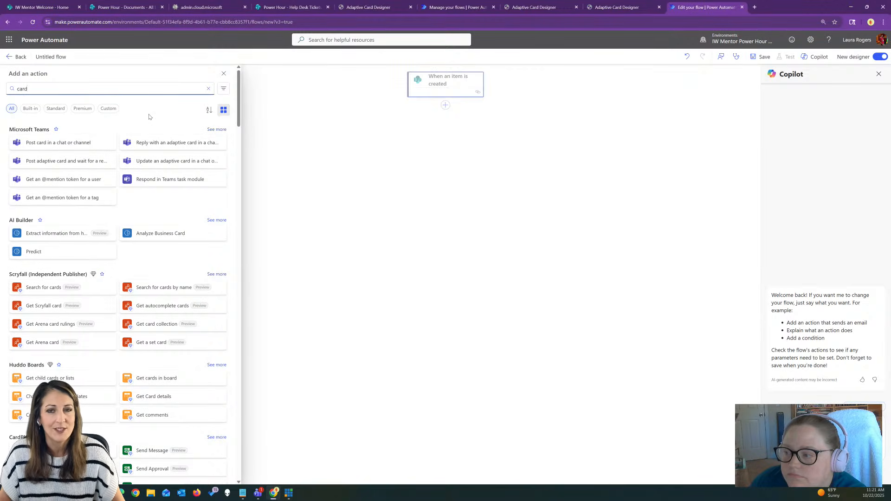
pyautogui.click(61, 165)
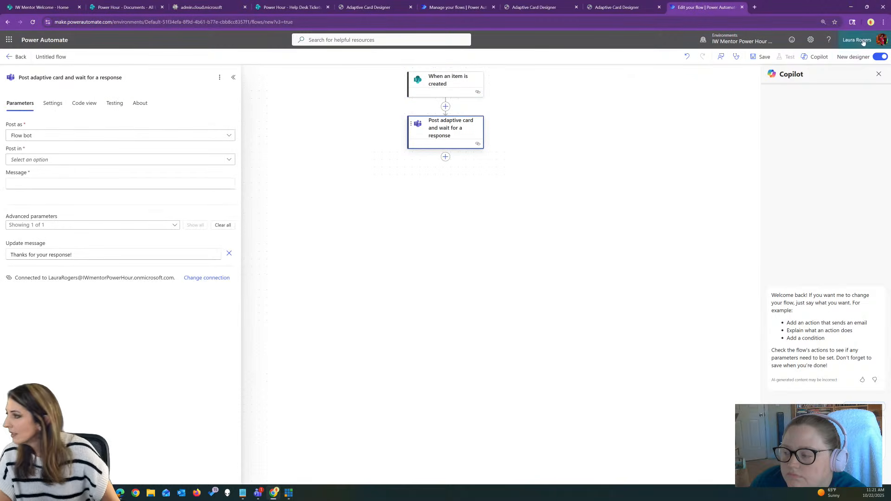
# Step: Keep Flow bot as the adaptive card's poster and set the card to post in a Channel
pyautogui.click(883, 22)
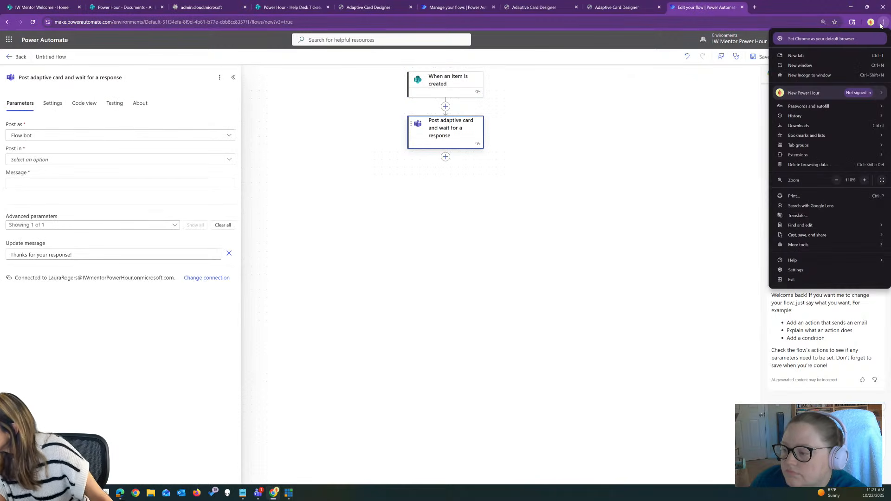
pyautogui.click(863, 180)
pyautogui.click(399, 244)
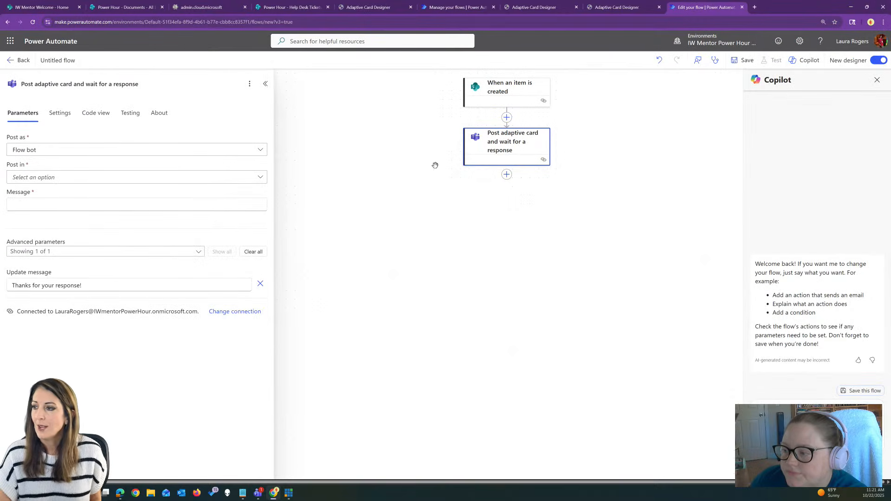
pyautogui.click(163, 150)
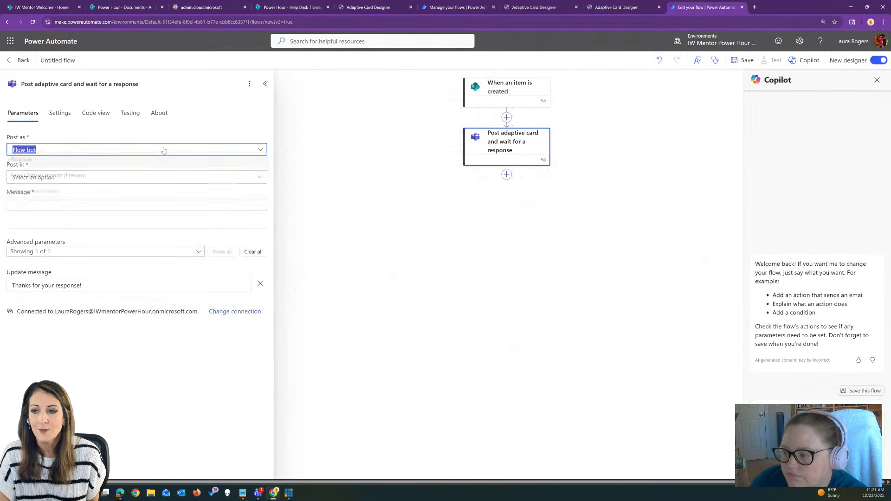
pyautogui.click(136, 179)
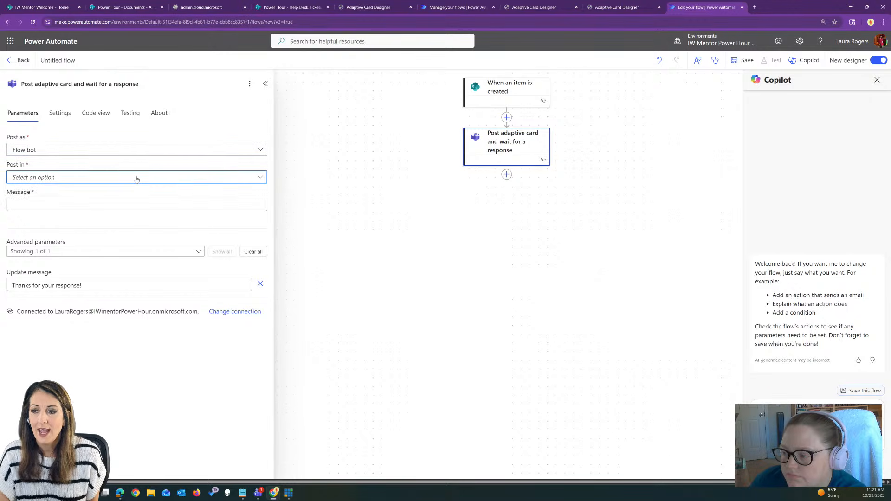
pyautogui.click(116, 193)
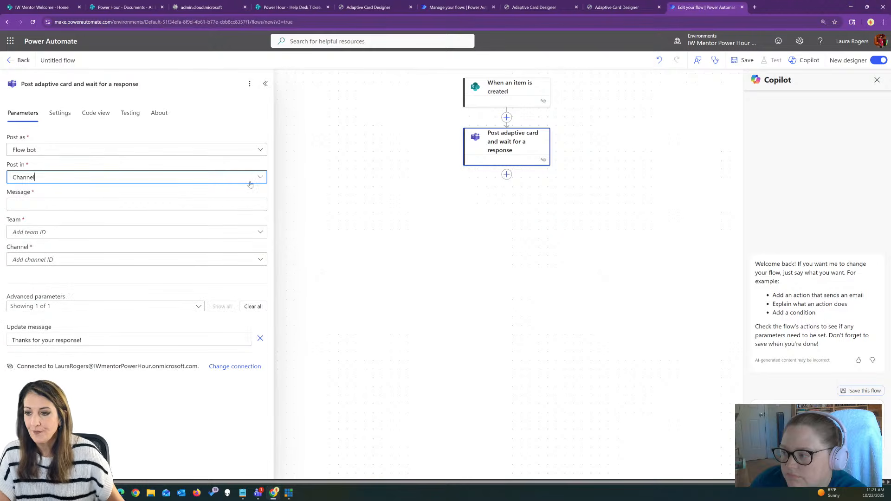
# Step: Set the adaptive card action's team to Power Hour and its channel to Help Desk Tickets
pyautogui.click(117, 205)
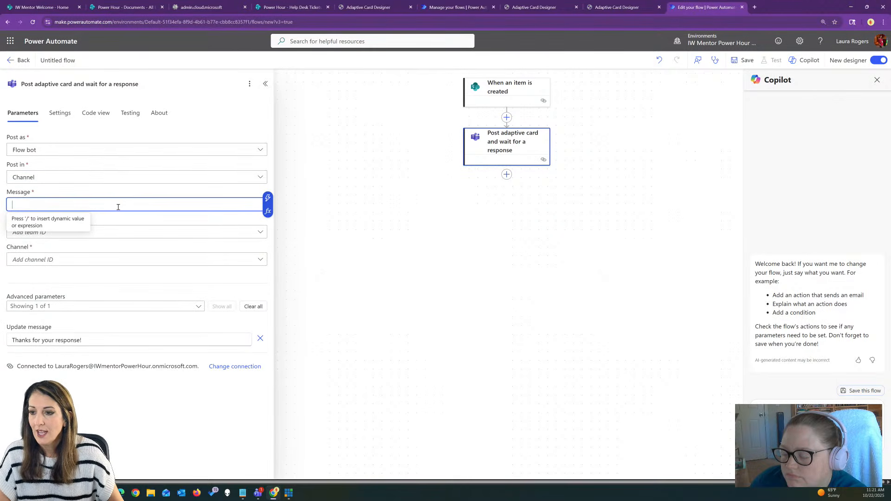
pyautogui.click(150, 222)
pyautogui.click(129, 233)
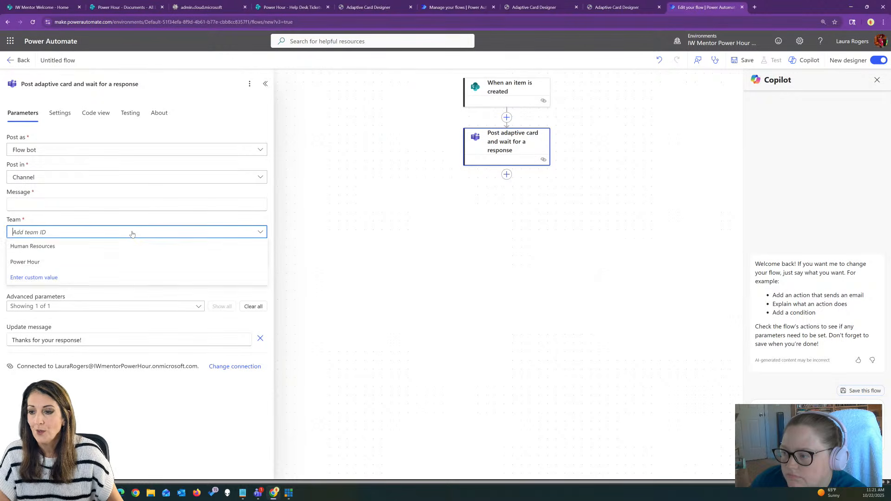
pyautogui.click(112, 261)
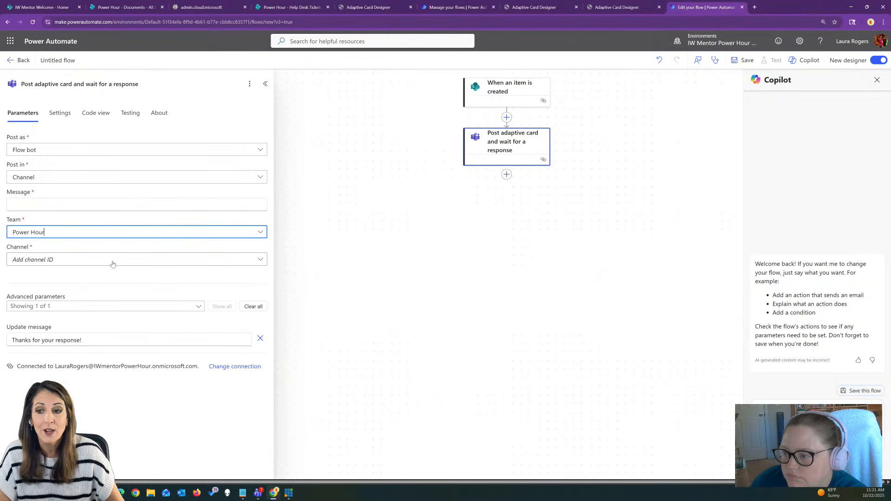
pyautogui.click(140, 260)
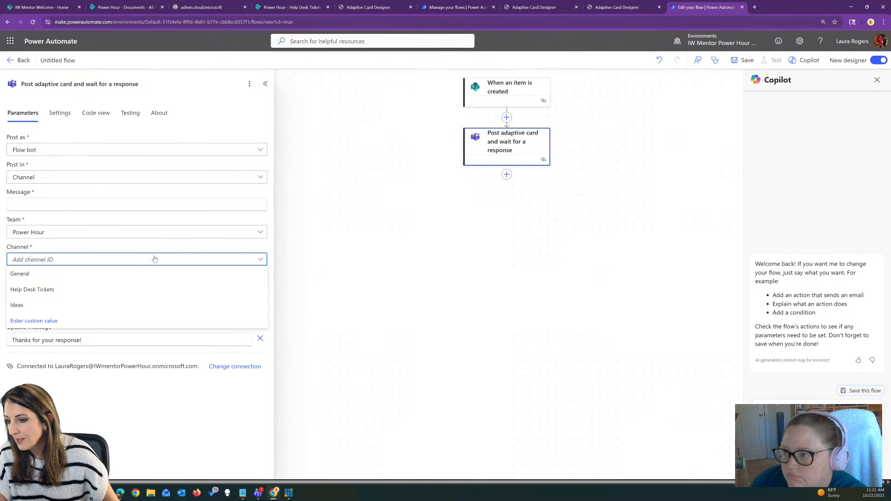
pyautogui.click(90, 289)
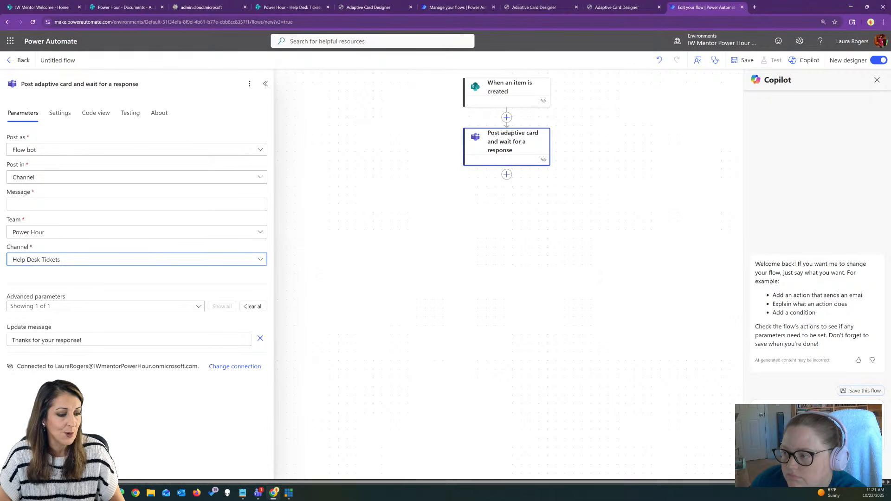
# Step: Switch to Teams, view the Help Desk Tickets channel of the Power Hour team, and return to the flow
pyautogui.hotkey('alt', 'Tab')
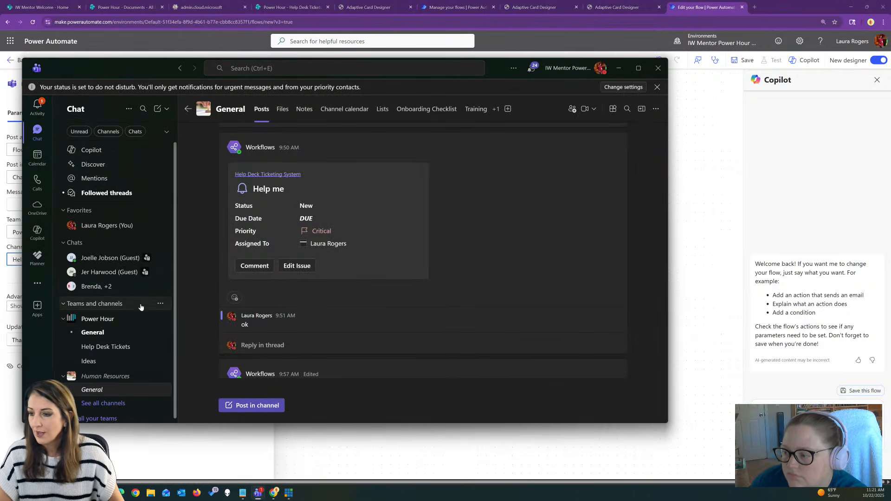
pyautogui.scroll(-1, 141, 308)
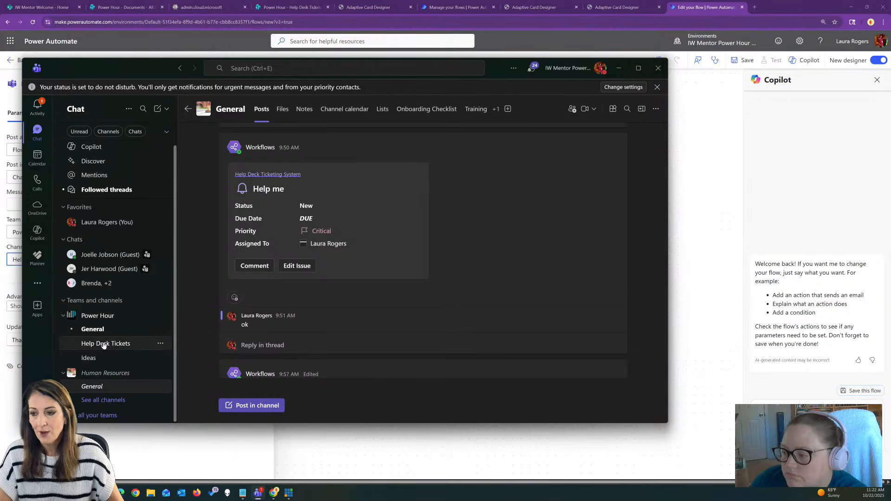
pyautogui.click(103, 344)
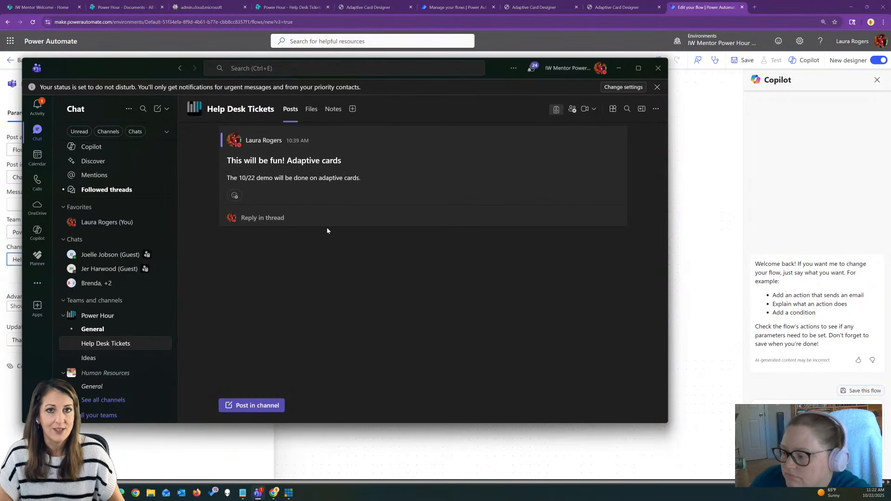
pyautogui.click(619, 68)
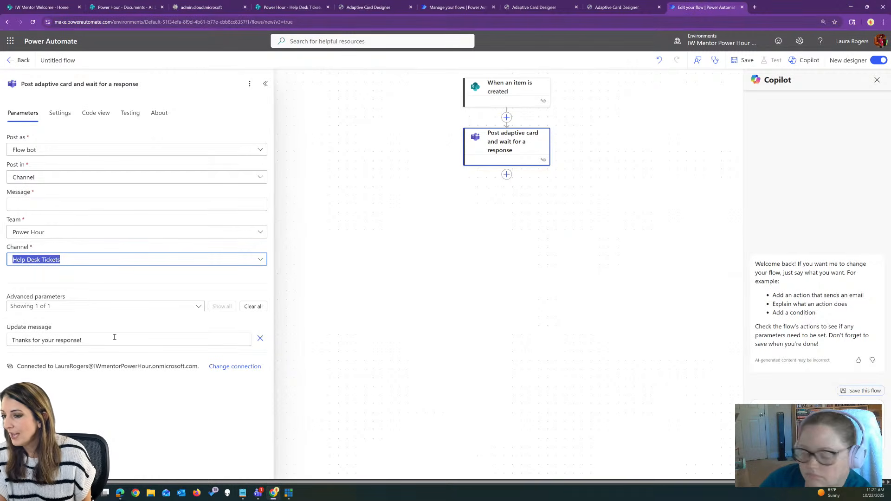
# Step: Paste the copied adaptive card JSON into the action's message and go back to its beginning
pyautogui.click(70, 204)
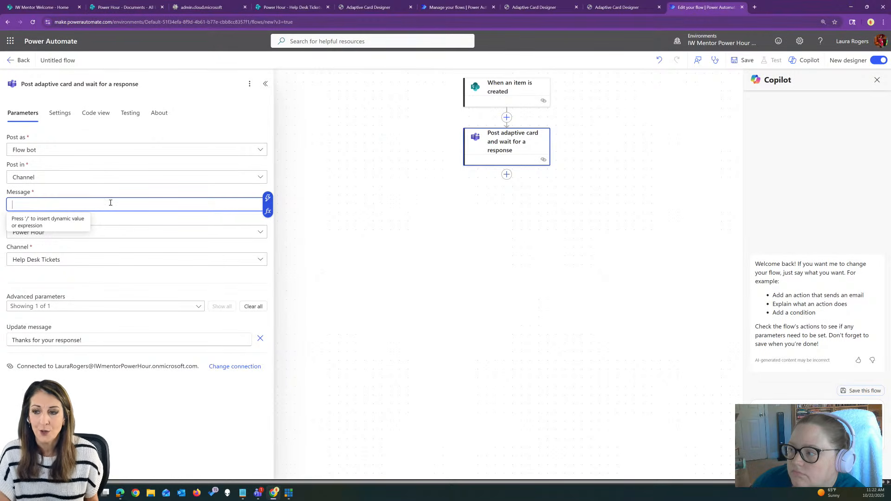
pyautogui.hotkey('ctrl', 'v')
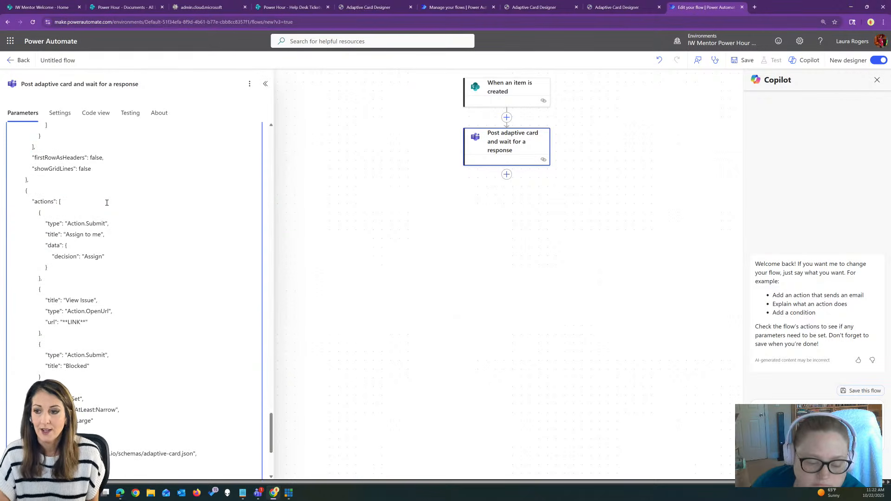
pyautogui.moveTo(272, 423); pyautogui.dragTo(272, 134)
pyautogui.click(196, 221)
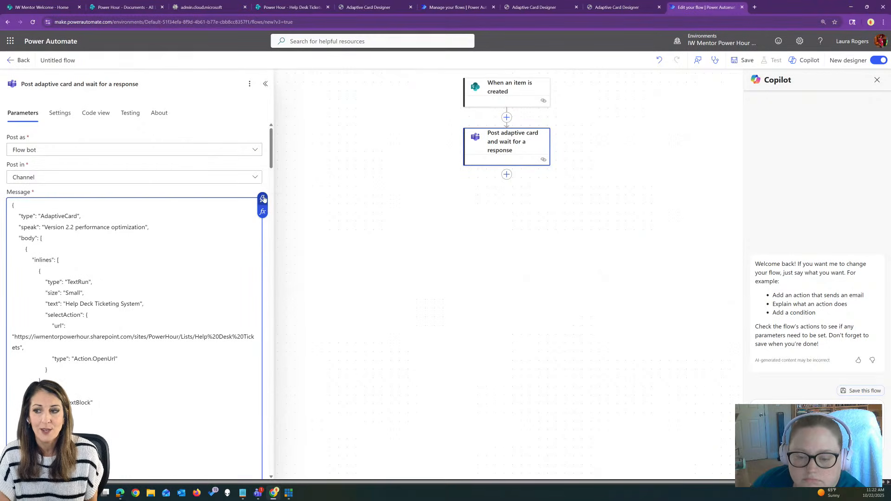
# Step: Replace the ***TITLE*** placeholder in the card JSON with the trigger's Title dynamic value
pyautogui.scroll(-5, 148, 284)
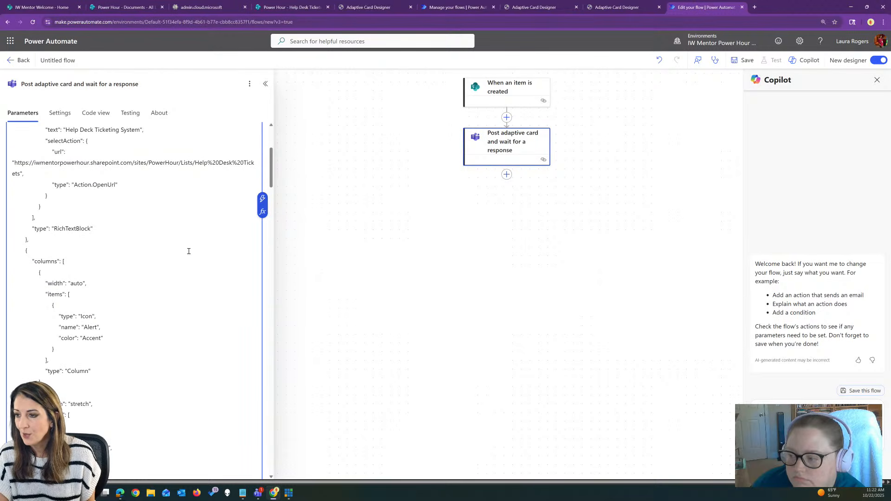
pyautogui.scroll(5, 183, 248)
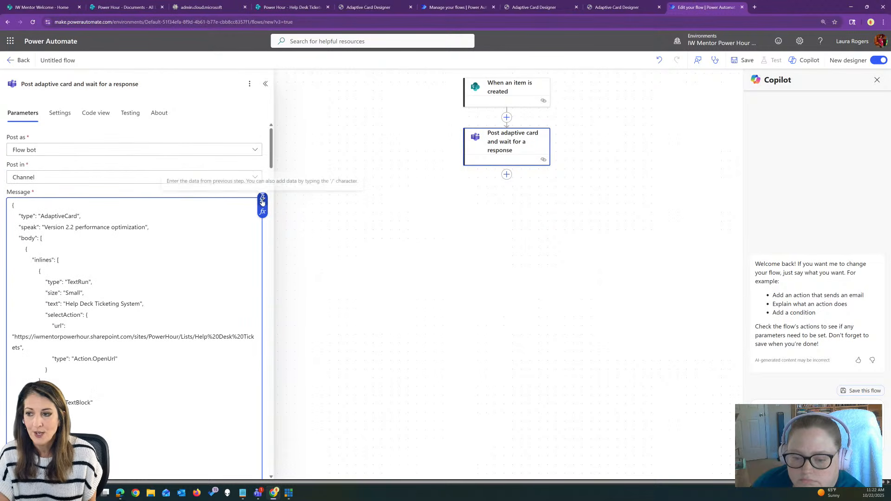
pyautogui.scroll(-5, 191, 250)
pyautogui.scroll(-4, 190, 252)
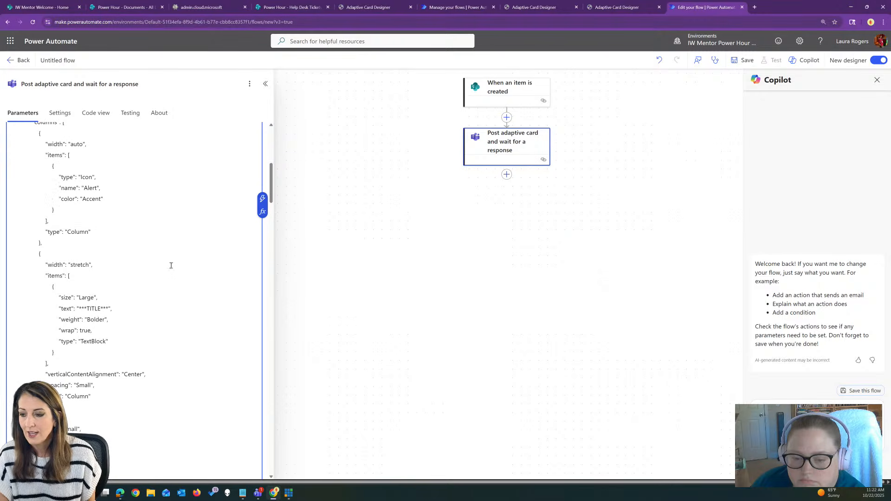
pyautogui.moveTo(79, 309); pyautogui.dragTo(109, 309)
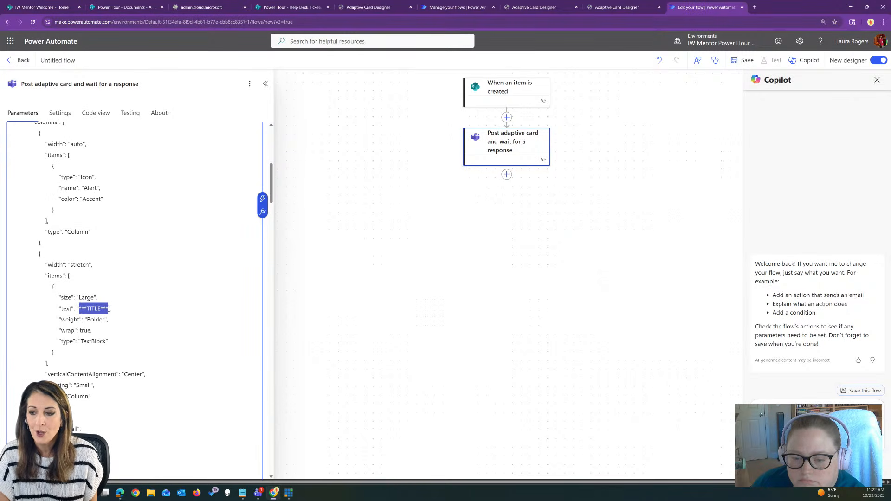
pyautogui.click(262, 204)
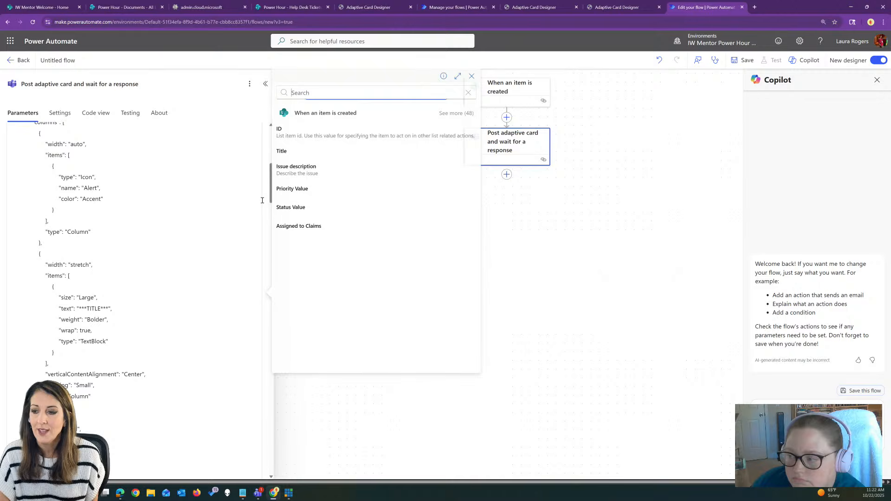
pyautogui.click(306, 153)
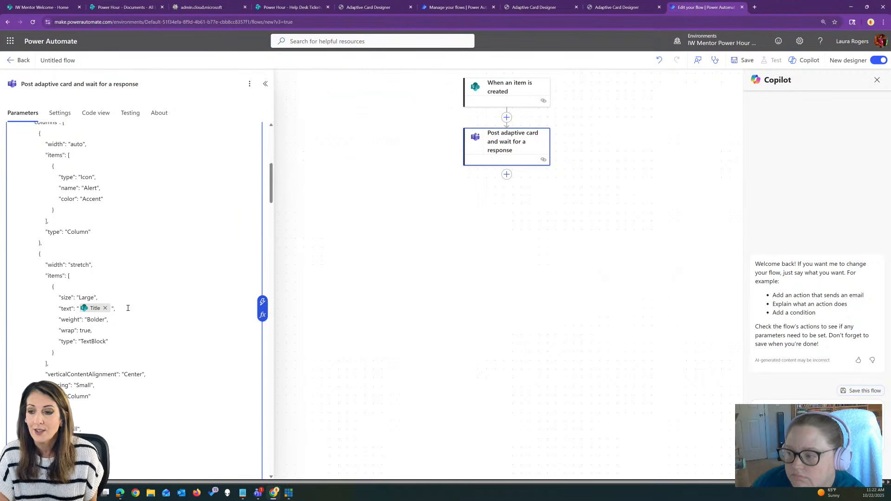
pyautogui.scroll(-1, 128, 308)
pyautogui.scroll(-2, 128, 308)
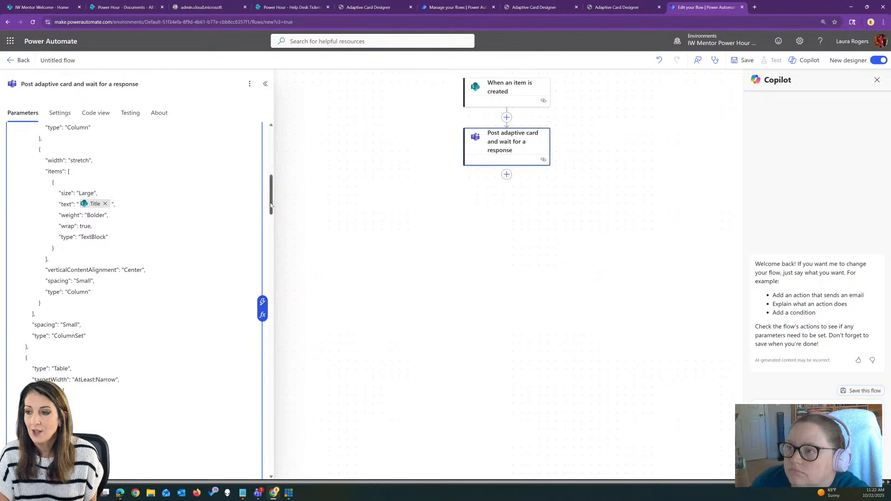
pyautogui.moveTo(270, 203); pyautogui.dragTo(270, 252)
pyautogui.moveTo(92, 288); pyautogui.dragTo(128, 288)
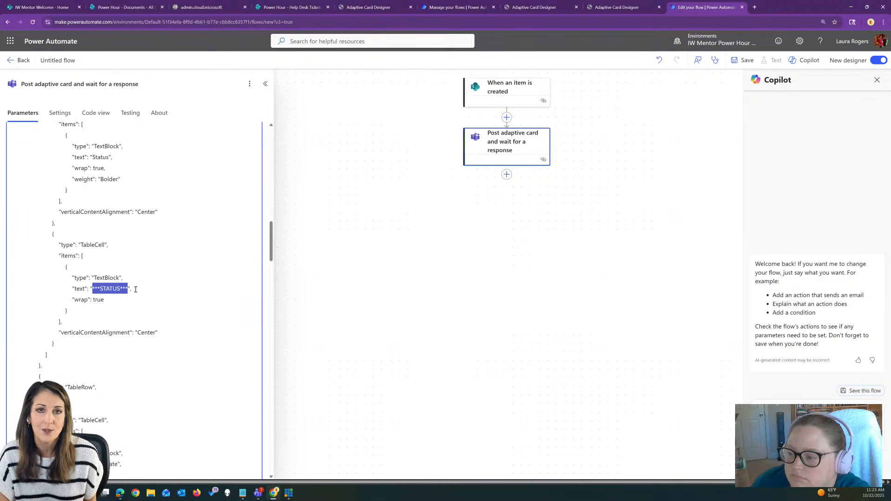
pyautogui.click(171, 287)
pyautogui.scroll(10, 162, 277)
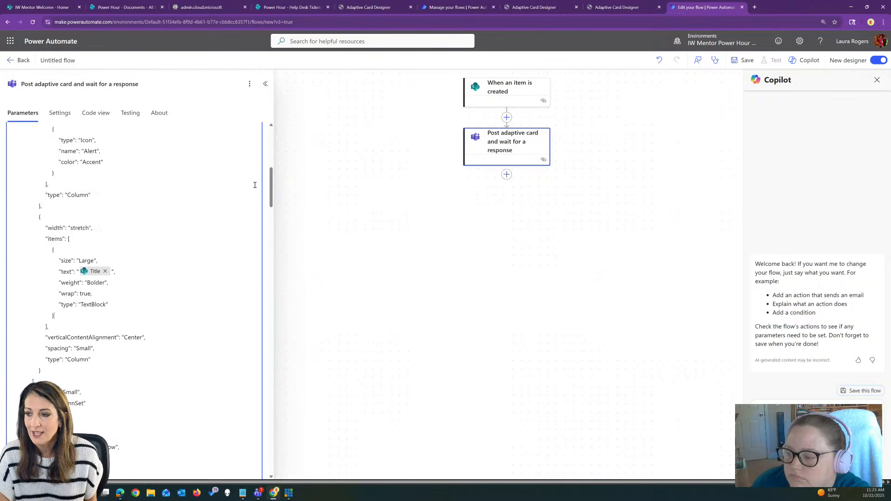
pyautogui.scroll(10, 209, 218)
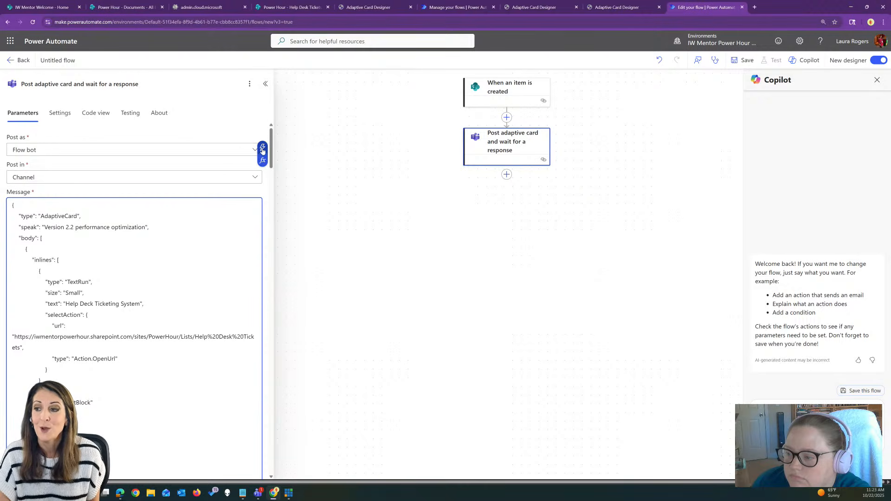
# Step: Replace the ***STATUS*** placeholder in the card's Status row with the trigger's Status Value dynamic content
pyautogui.scroll(-4, 232, 204)
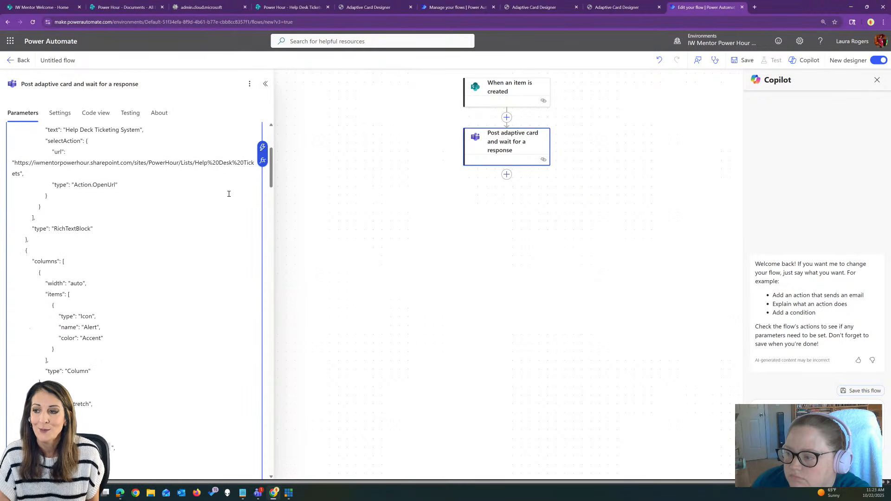
pyautogui.scroll(-2, 209, 195)
pyautogui.scroll(-4, 128, 295)
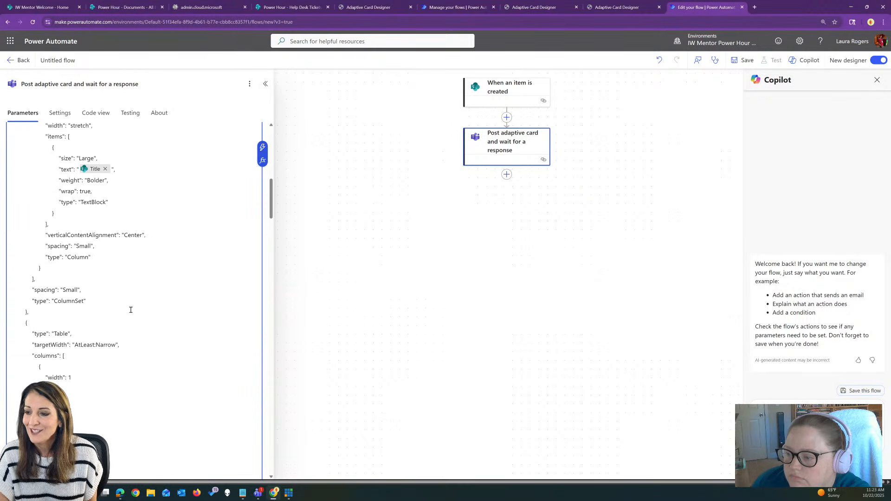
pyautogui.scroll(-3, 137, 296)
pyautogui.scroll(-3, 140, 292)
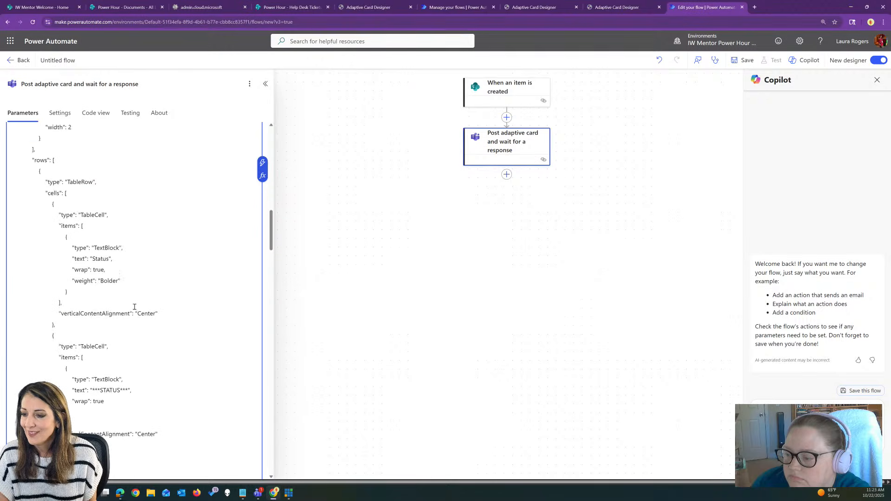
pyautogui.moveTo(92, 325); pyautogui.dragTo(129, 326)
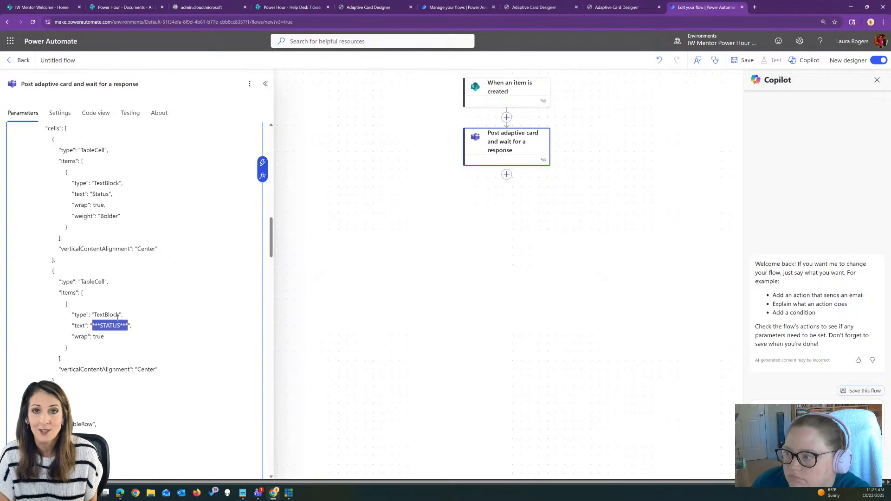
pyautogui.click(263, 163)
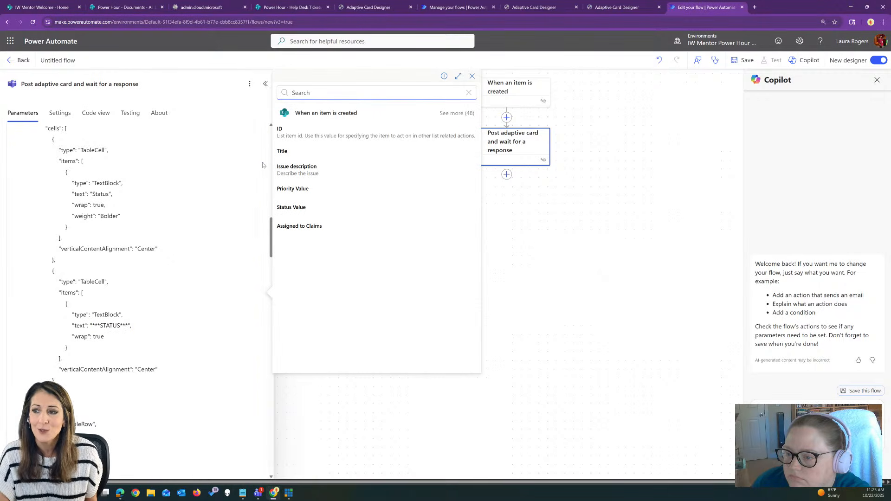
pyautogui.click(315, 208)
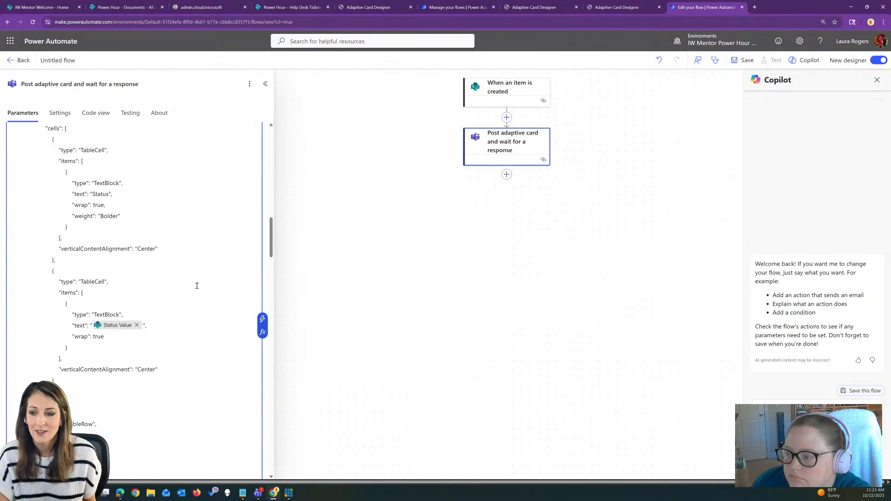
# Step: Replace the ***DUE*** placeholder in the card's Due Date row with the trigger's Due Date dynamic value
pyautogui.scroll(-6, 197, 285)
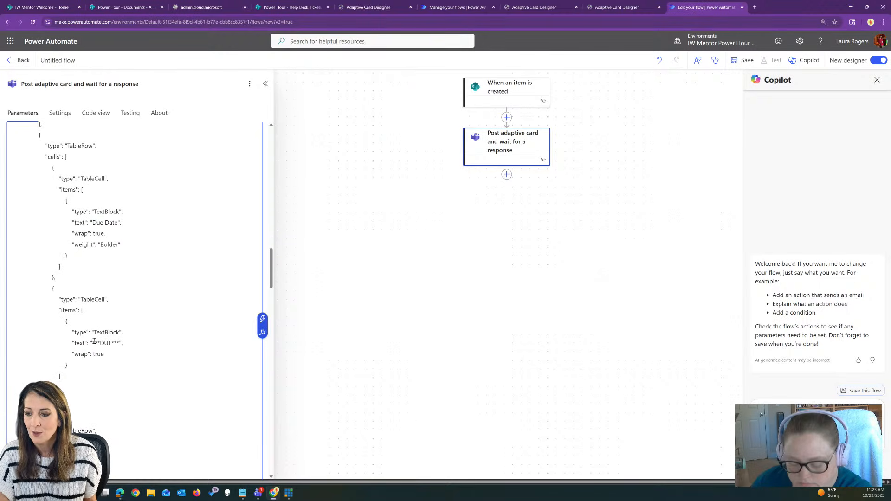
pyautogui.moveTo(93, 343); pyautogui.dragTo(120, 344)
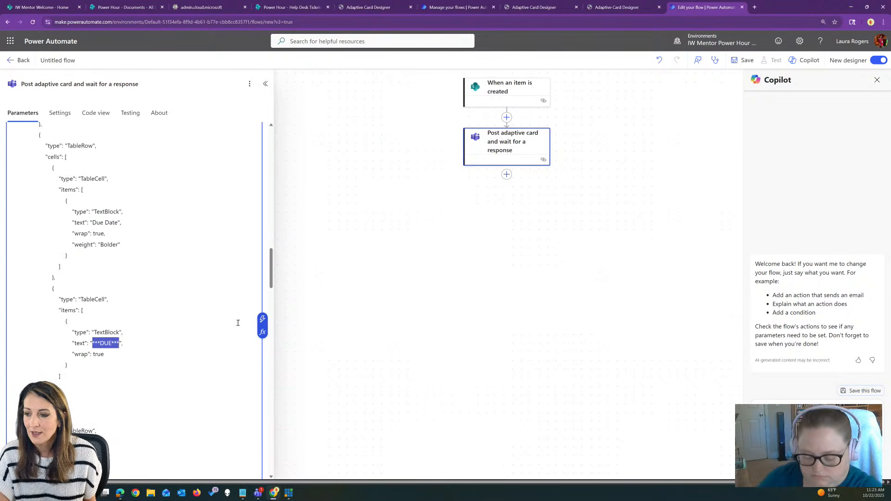
pyautogui.click(262, 318)
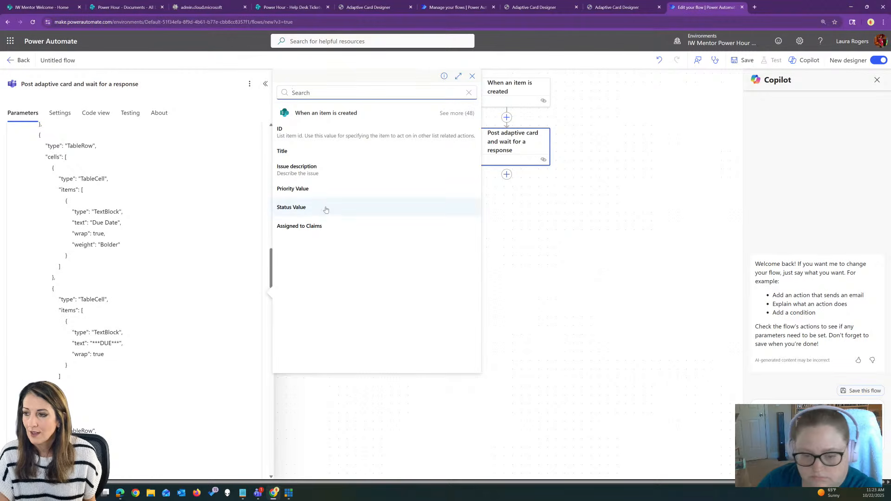
pyautogui.click(197, 295)
# Step: Replace the ***USER*** placeholder in the requester text block with the trigger's Created By DisplayName dynamic value
pyautogui.scroll(-10, 197, 295)
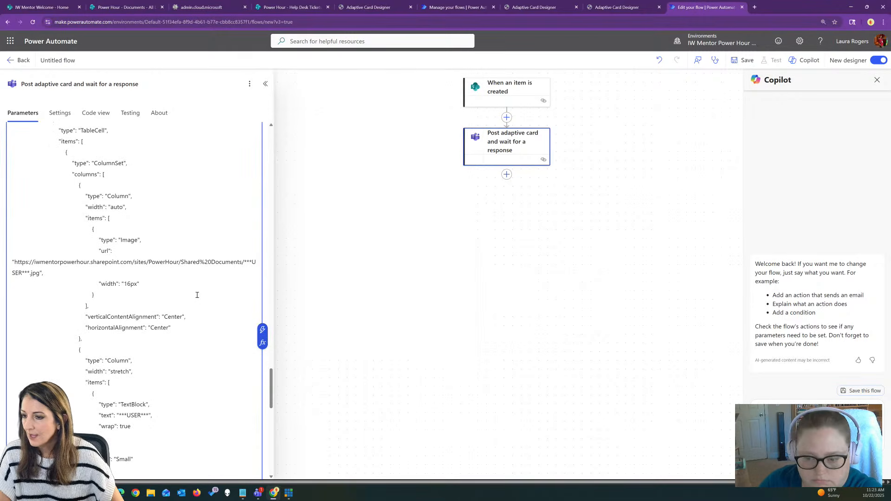
pyautogui.scroll(-3, 197, 296)
pyautogui.moveTo(119, 345); pyautogui.dragTo(149, 344)
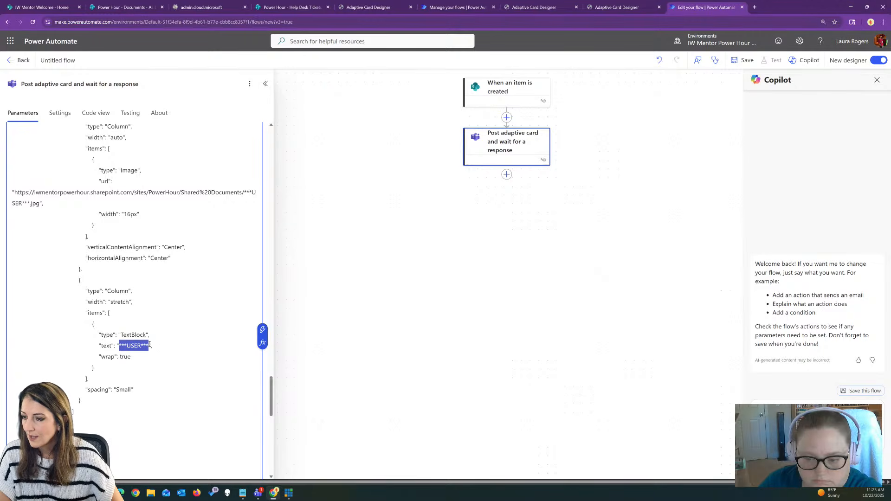
pyautogui.click(262, 329)
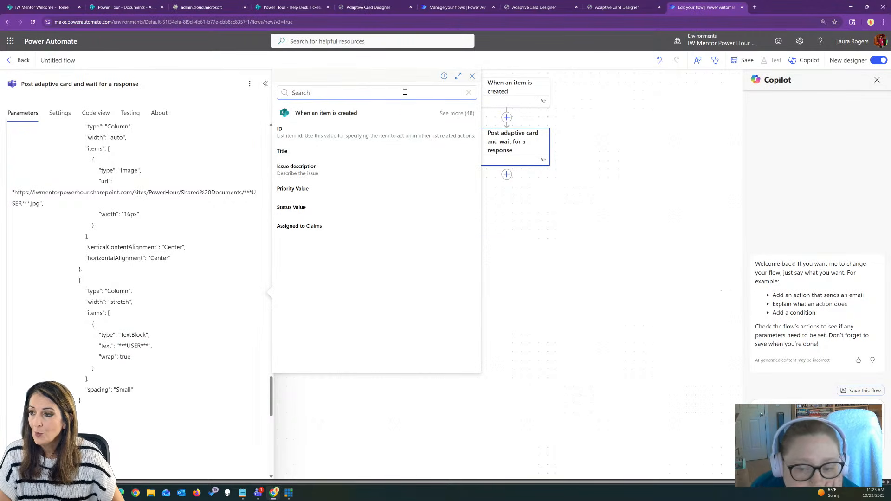
pyautogui.write('create')
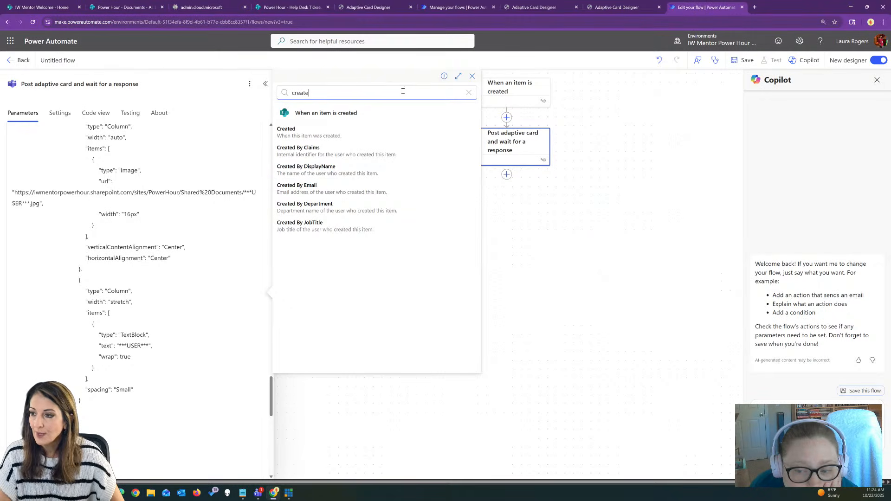
pyautogui.click(335, 170)
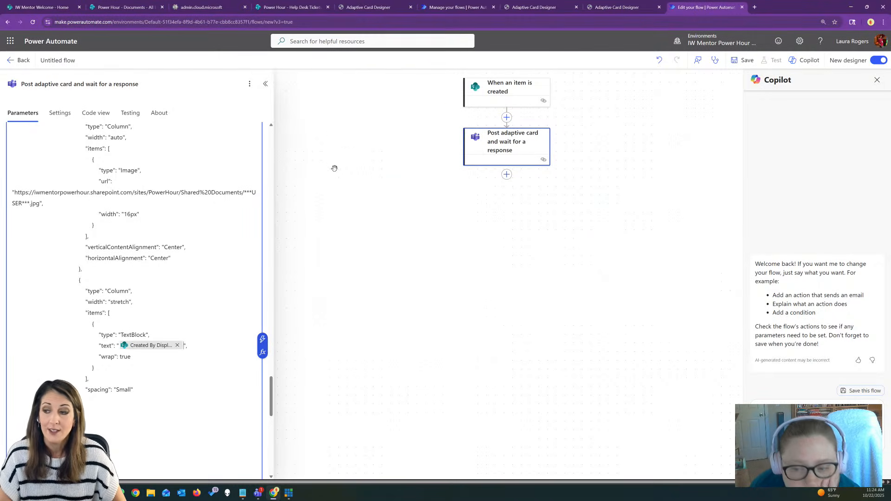
# Step: Replace the **LINK** placeholder in the View Issue action's url with the trigger's Link to item value and save the flow
pyautogui.scroll(-2, 171, 157)
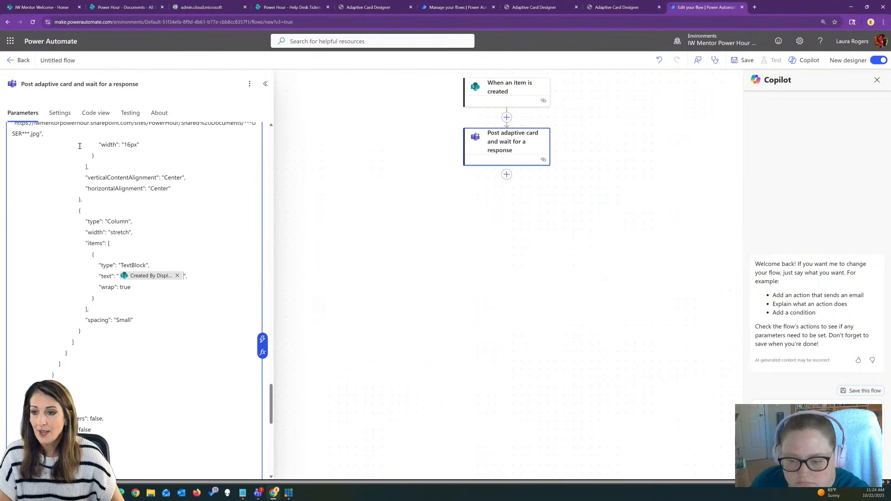
pyautogui.scroll(-10, 182, 300)
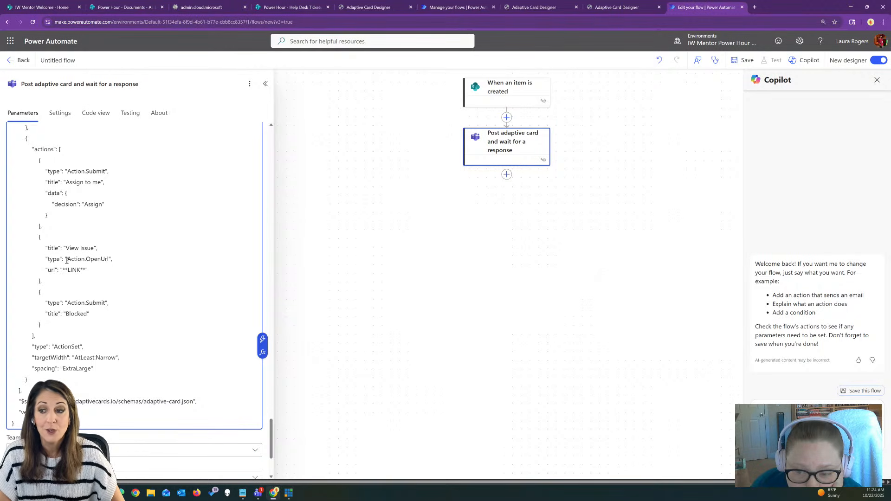
pyautogui.moveTo(63, 269); pyautogui.dragTo(85, 268)
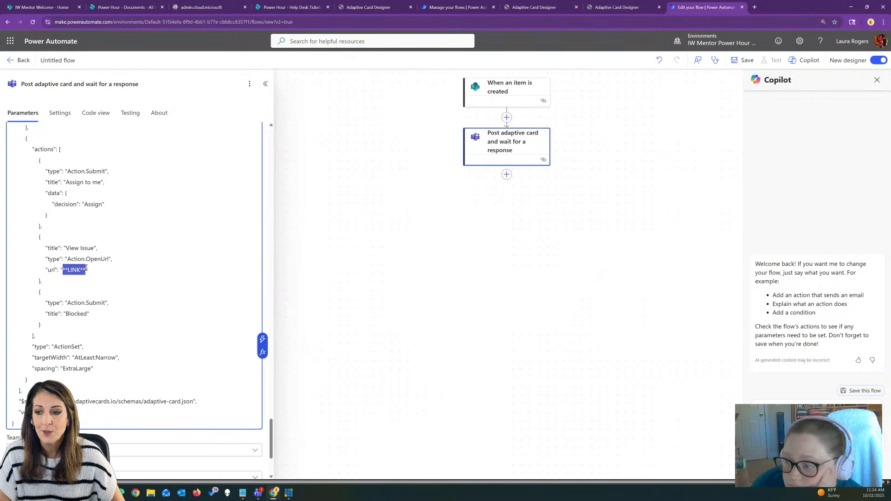
pyautogui.click(263, 339)
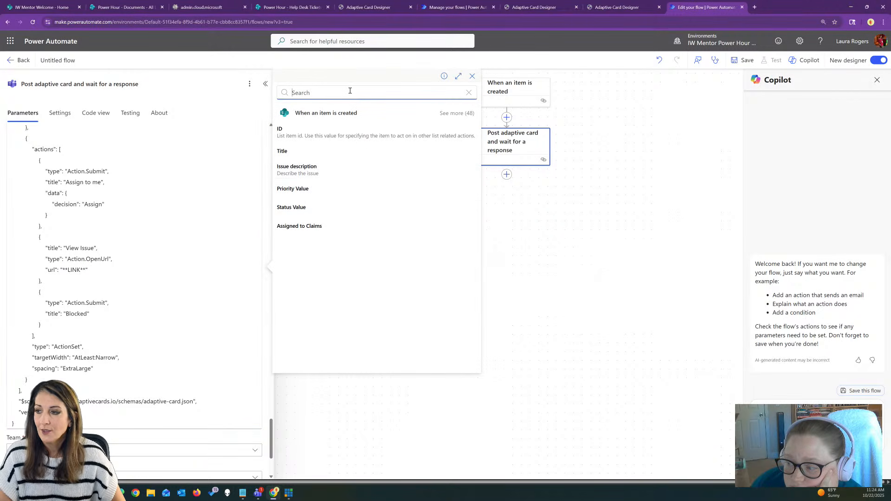
pyautogui.write('link')
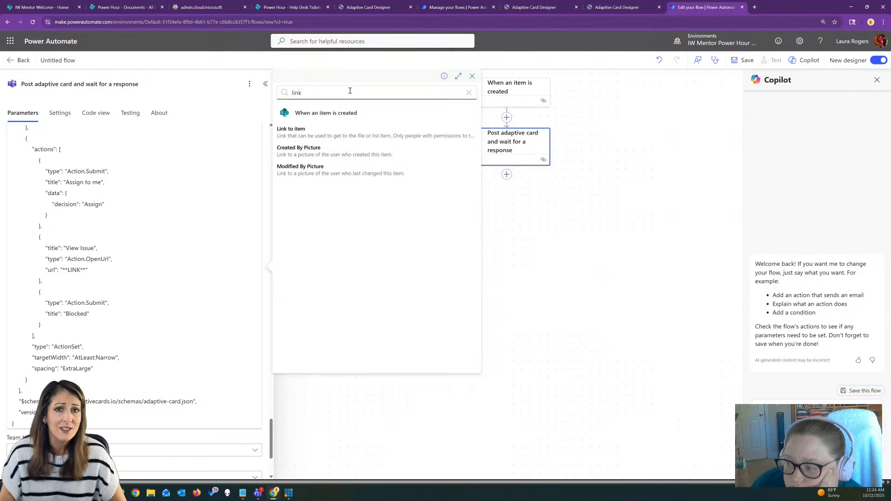
pyautogui.click(328, 135)
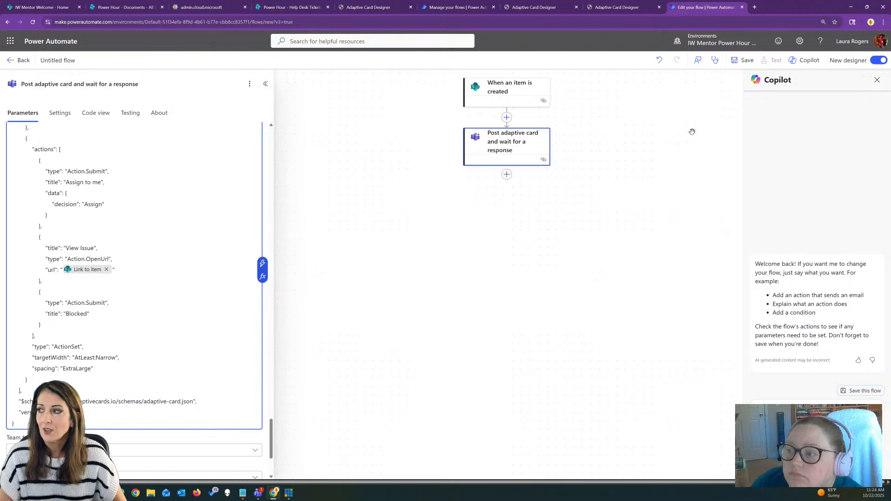
pyautogui.click(739, 62)
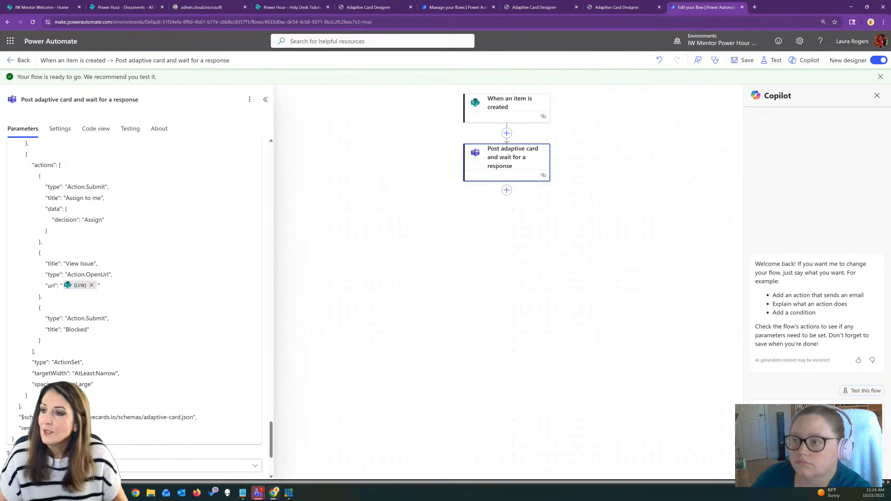
# Step: Add an item to the SharePoint Help Desk Tickets list with the issue Test 1125 and Normal priority, and save it
pyautogui.click(291, 7)
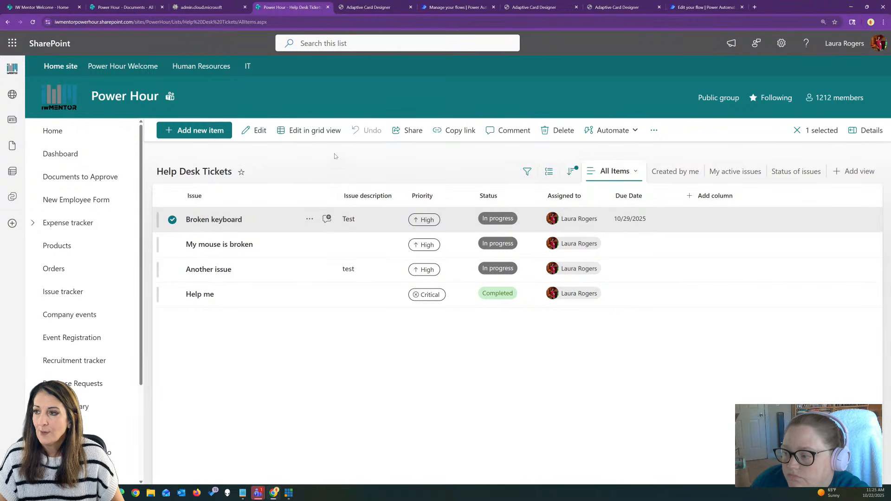
pyautogui.click(197, 132)
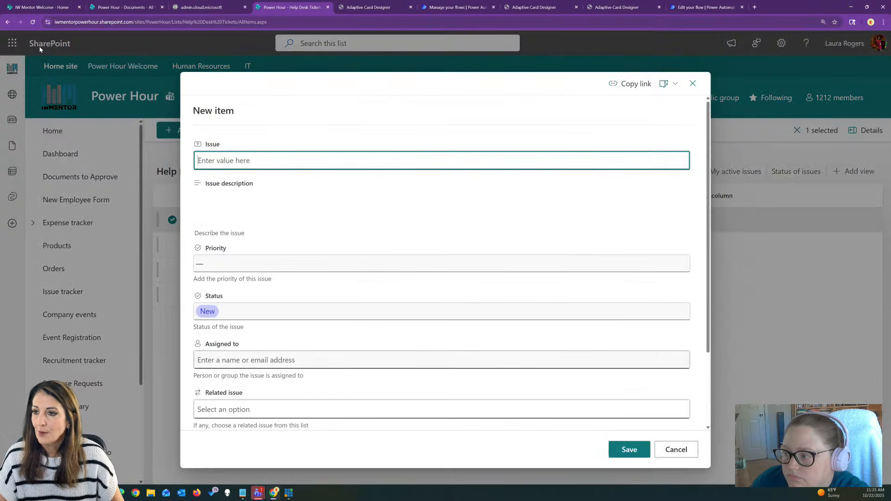
pyautogui.click(258, 161)
pyautogui.write('Test')
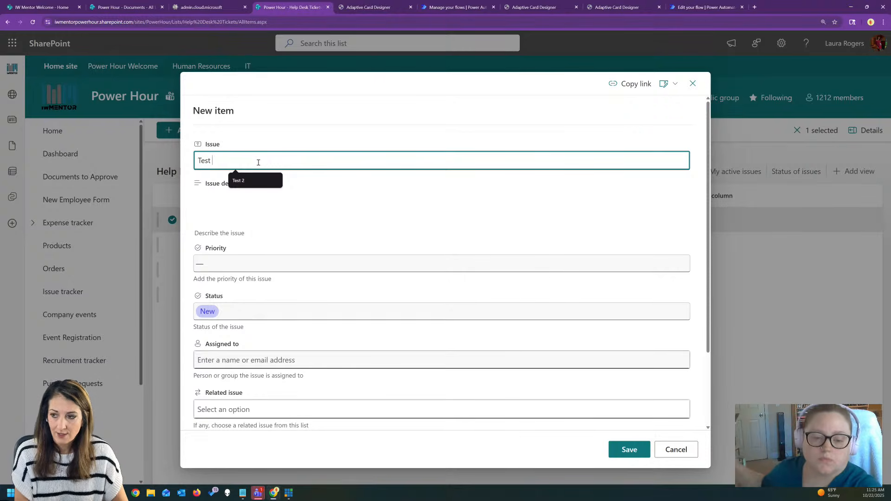
pyautogui.write(' 1125')
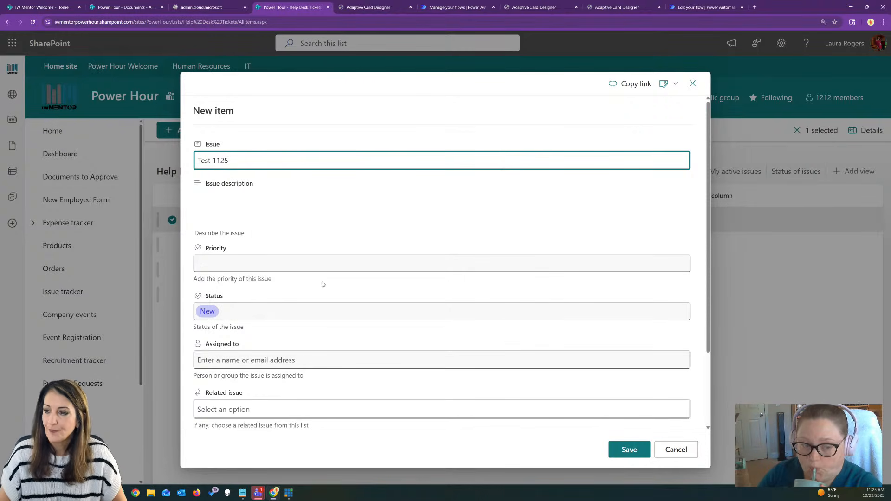
pyautogui.click(320, 263)
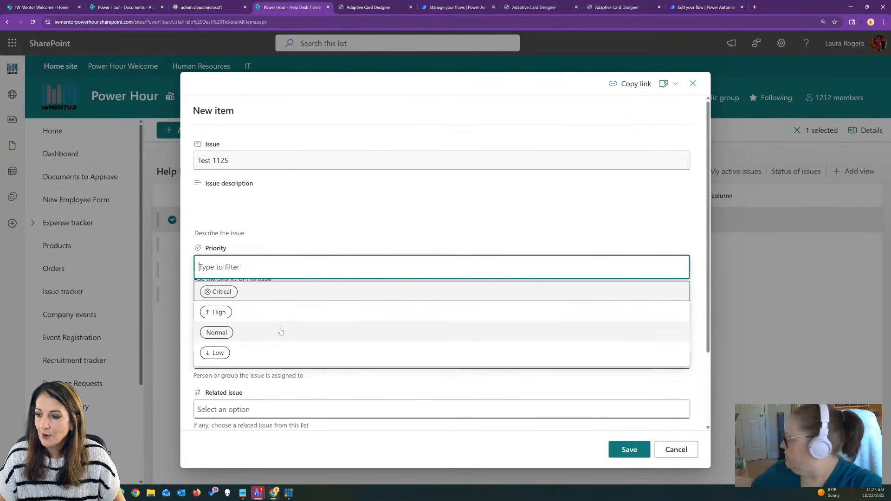
pyautogui.click(281, 331)
pyautogui.scroll(-2, 330, 345)
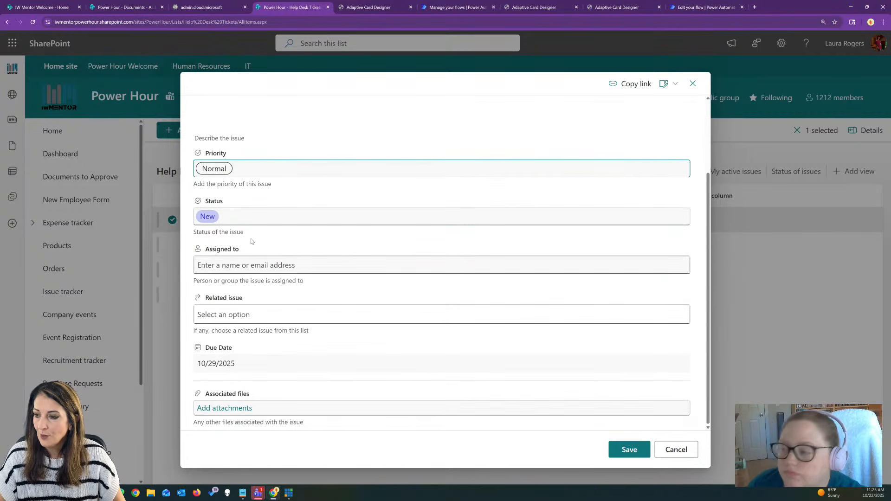
pyautogui.click(634, 448)
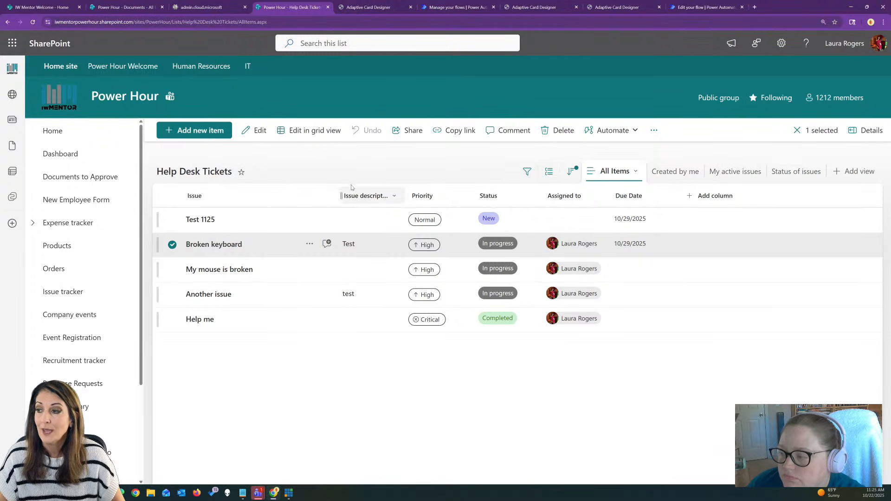
# Step: Look at the fields of the list's New Help Desk Request form and close it
pyautogui.click(370, 157)
pyautogui.click(522, 131)
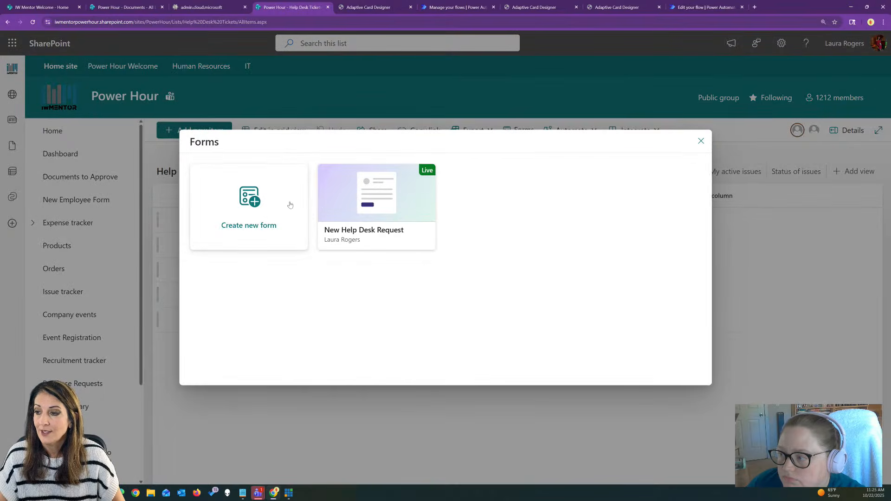
pyautogui.click(353, 208)
pyautogui.scroll(-1, 259, 267)
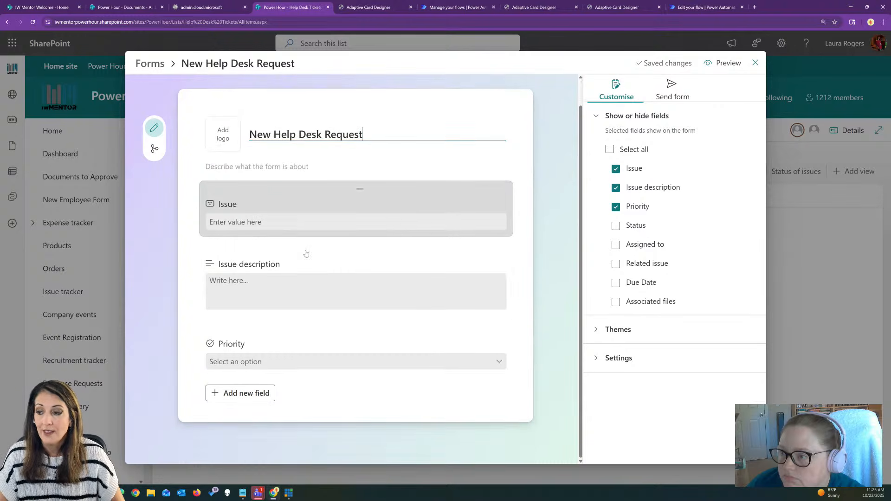
pyautogui.click(755, 61)
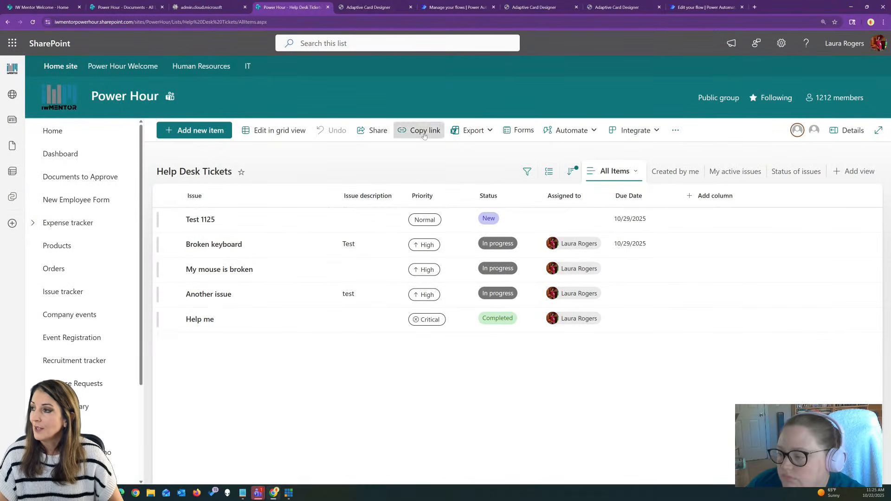
# Step: Go back to the flow's details page in Power Automate and rename the flow as New help desk ticket
pyautogui.click(710, 6)
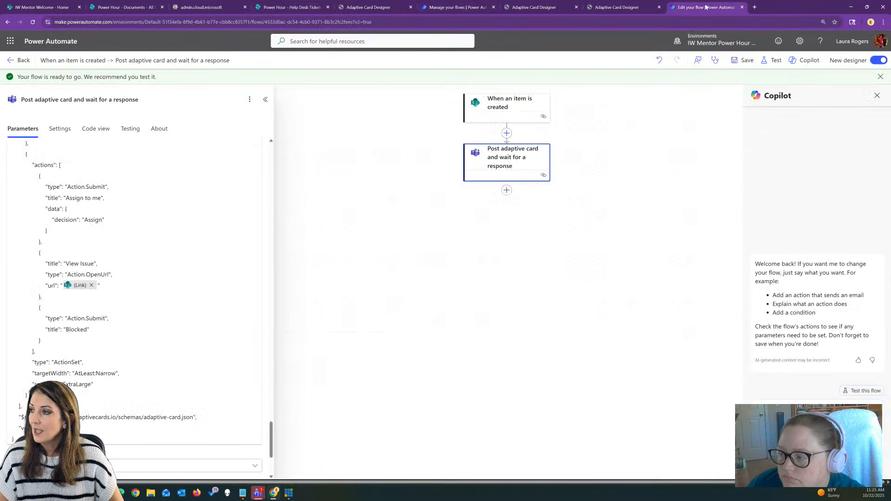
pyautogui.click(9, 60)
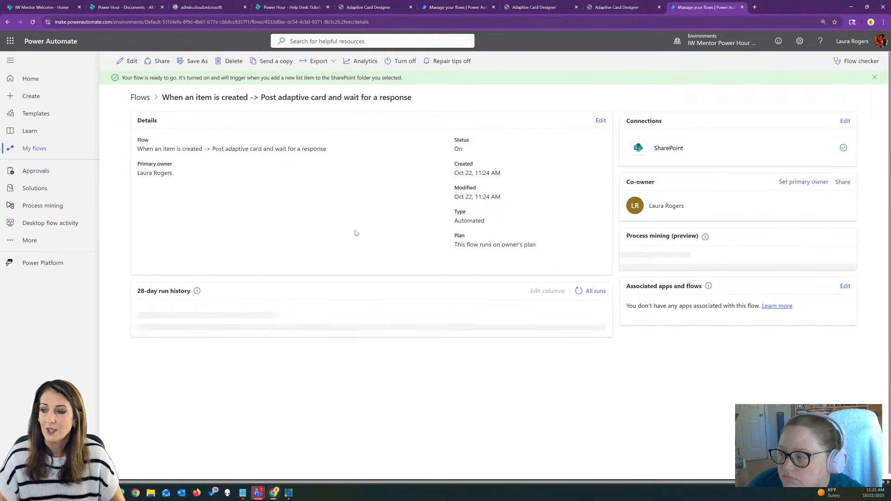
pyautogui.click(594, 124)
pyautogui.click(834, 101)
pyautogui.hotkey('ctrl', 's')
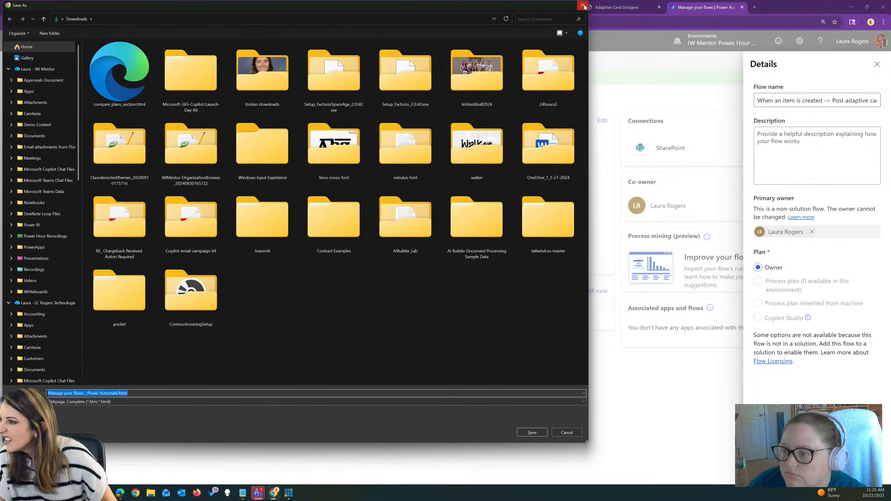
pyautogui.press('Escape')
pyautogui.hotkey('ctrl', 'a')
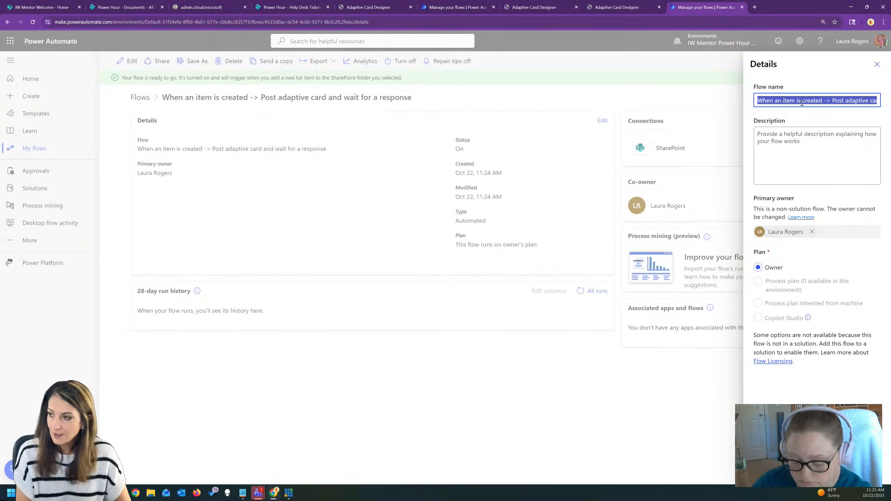
pyautogui.write('New help des')
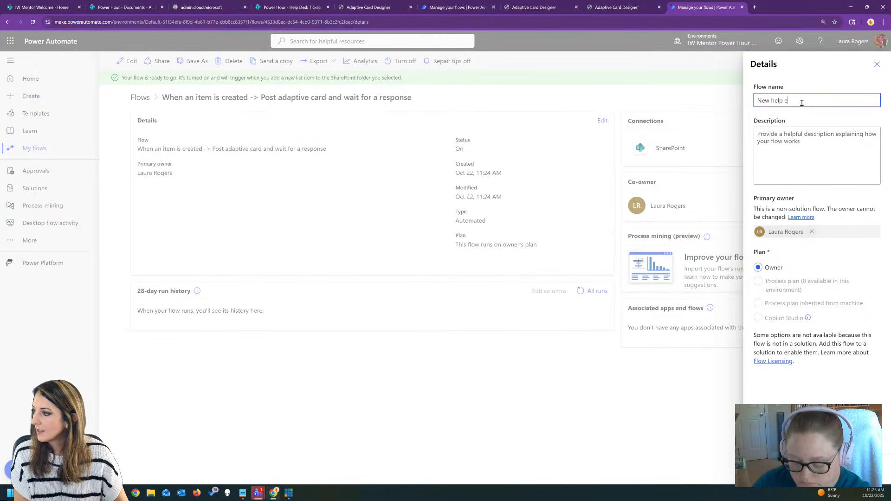
pyautogui.write('k ticket')
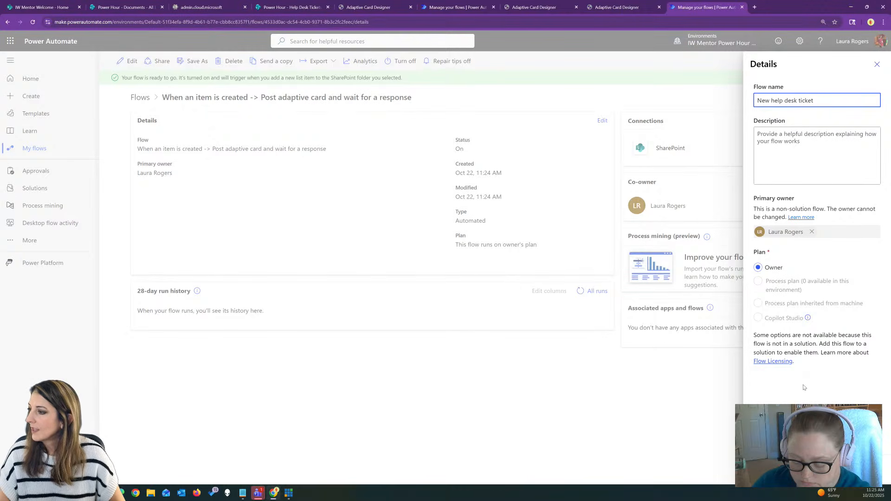
pyautogui.click(774, 467)
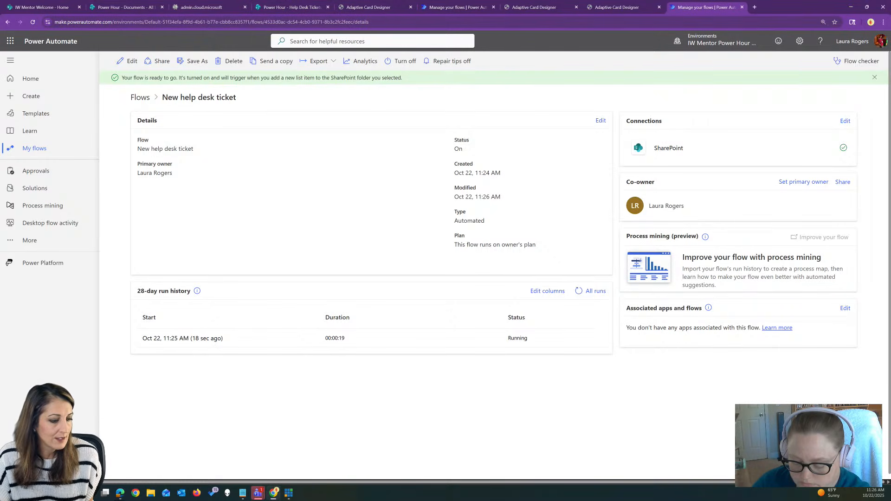
# Step: Switch to Teams, check the posted Test 1125 card in the Help Desk Tickets channel, and try its View Issue link
pyautogui.click(258, 493)
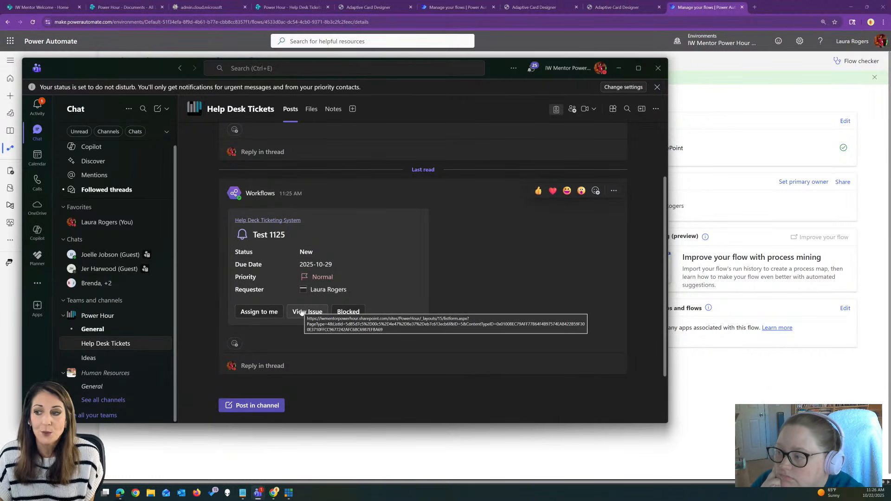
pyautogui.click(310, 312)
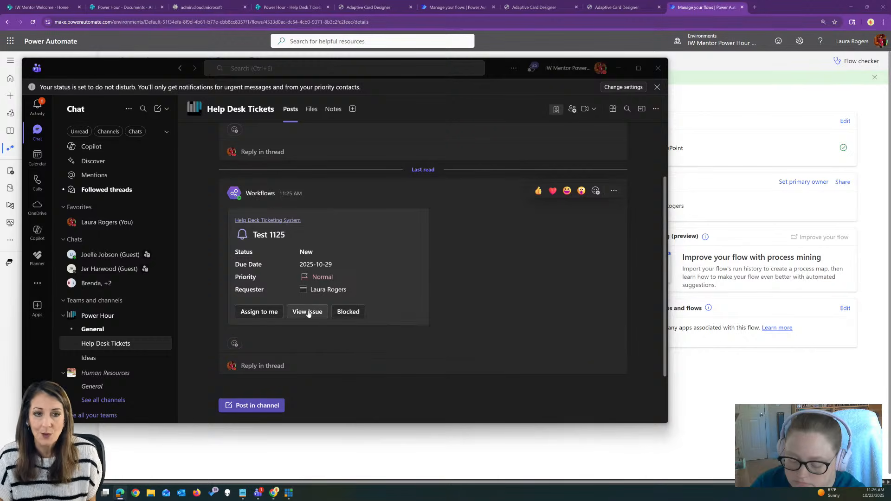
pyautogui.click(404, 394)
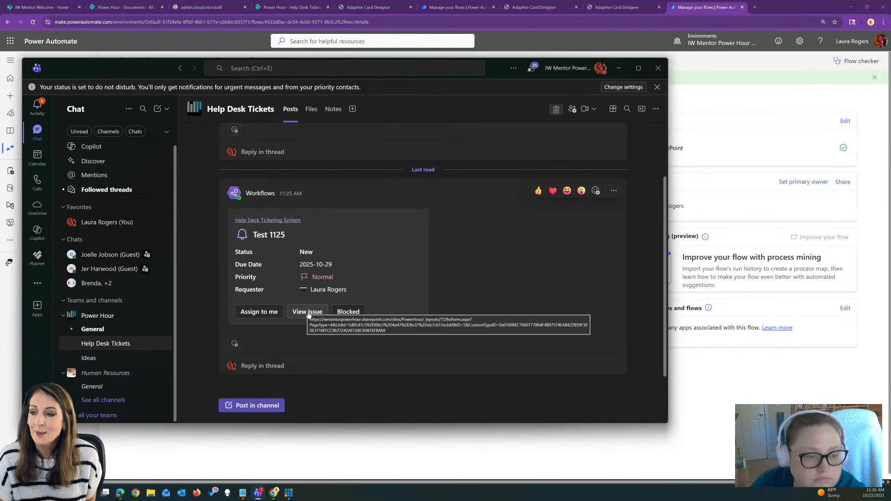
# Step: Respond to the Test 1125 card with Assign to me, retrying it once, and minimize the Teams window
pyautogui.click(273, 311)
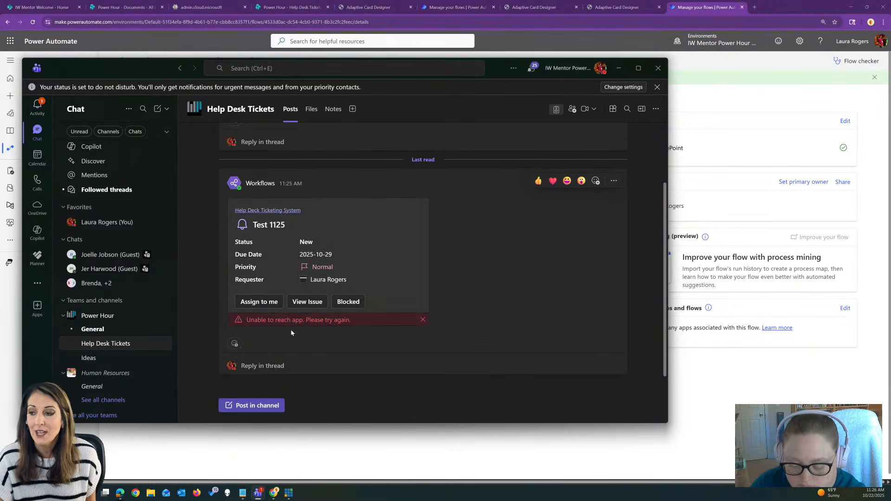
pyautogui.click(259, 308)
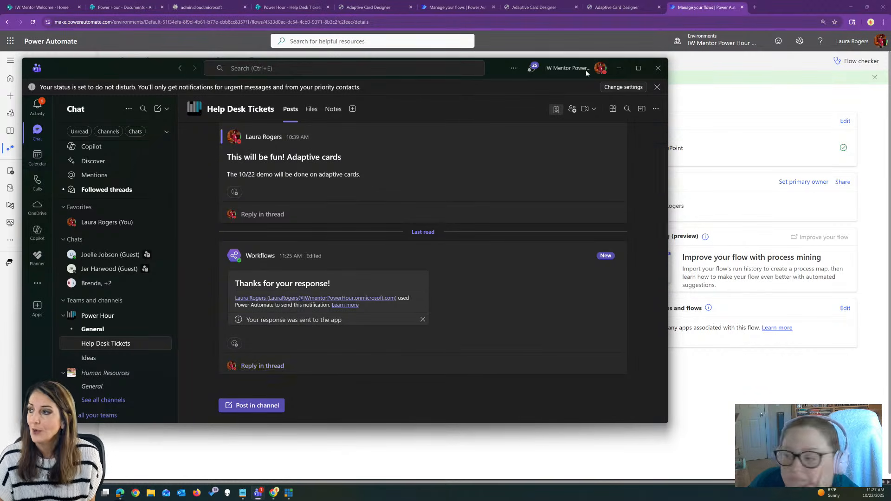
pyautogui.click(619, 68)
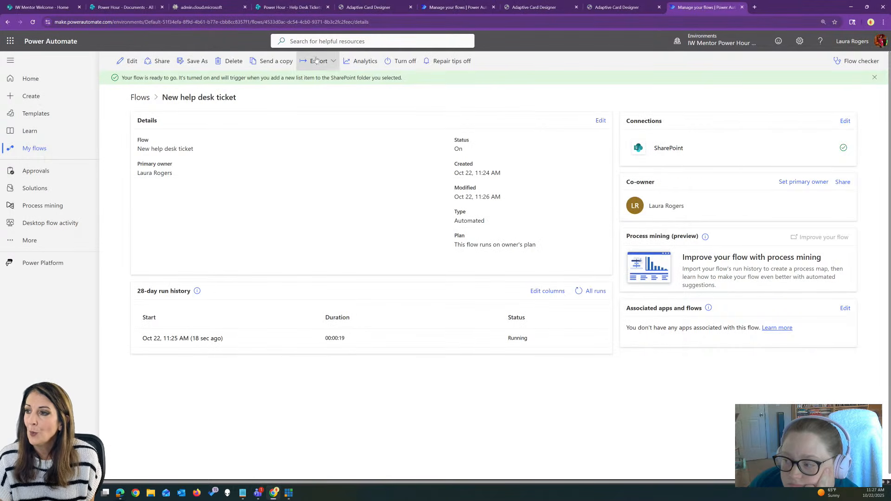
# Step: Copy the original ticket card's JSON payload and paste it over the whole payload of the assigned-ticket card in the other Adaptive Card Designer
pyautogui.click(371, 7)
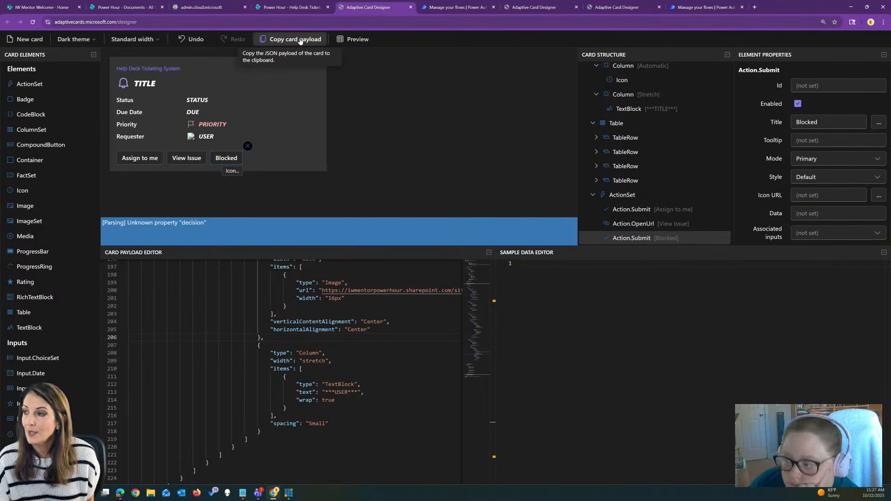
pyautogui.click(531, 6)
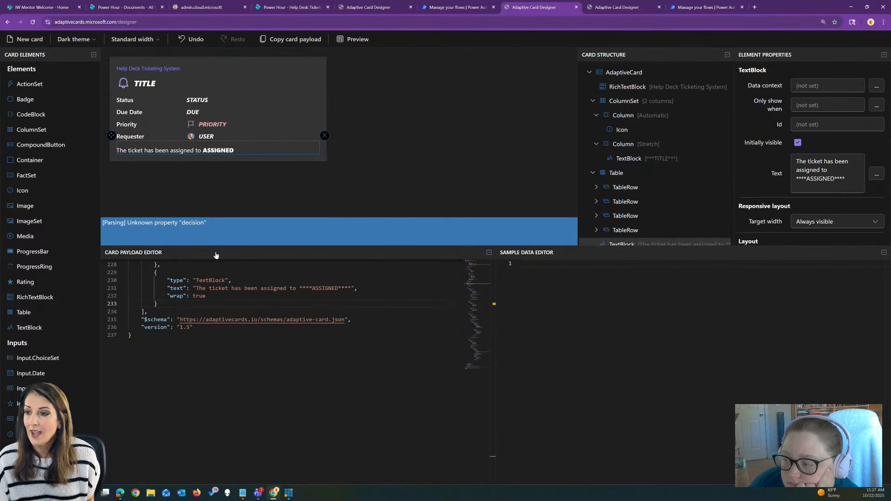
pyautogui.click(196, 281)
pyautogui.hotkey('ctrl', 'a')
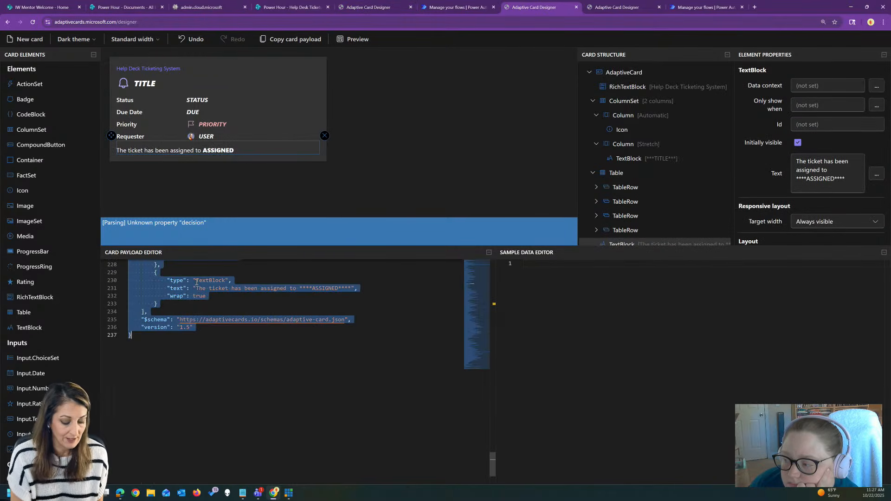
pyautogui.hotkey('ctrl', 'v')
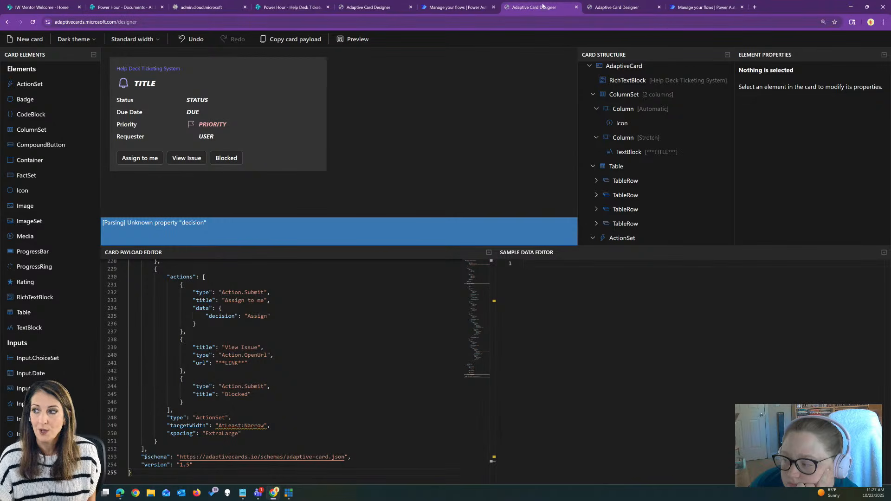
# Step: Add a TextBlock below the Requester row of the card and delete the ActionSet with its three buttons
pyautogui.click(253, 161)
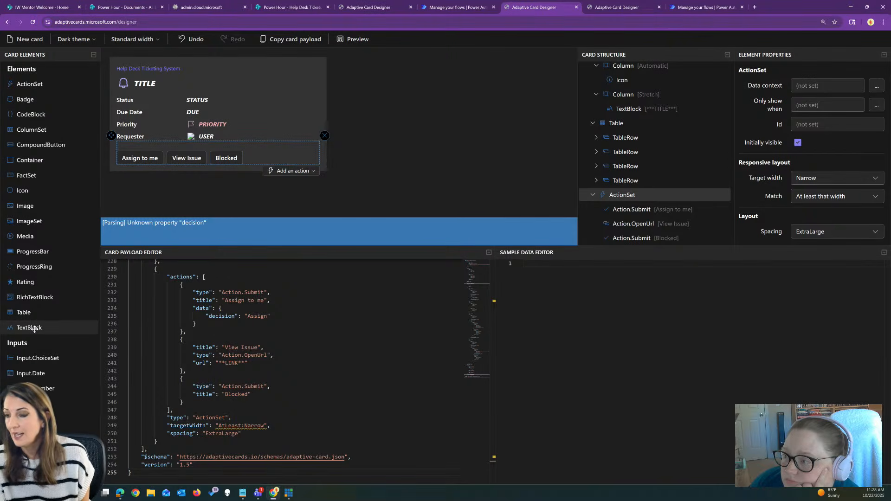
pyautogui.moveTo(34, 328); pyautogui.dragTo(147, 150)
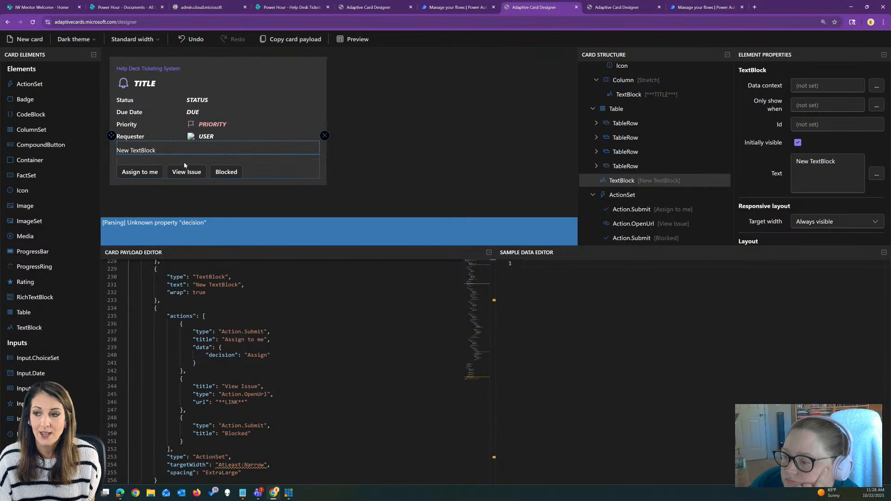
pyautogui.click(279, 163)
pyautogui.click(324, 152)
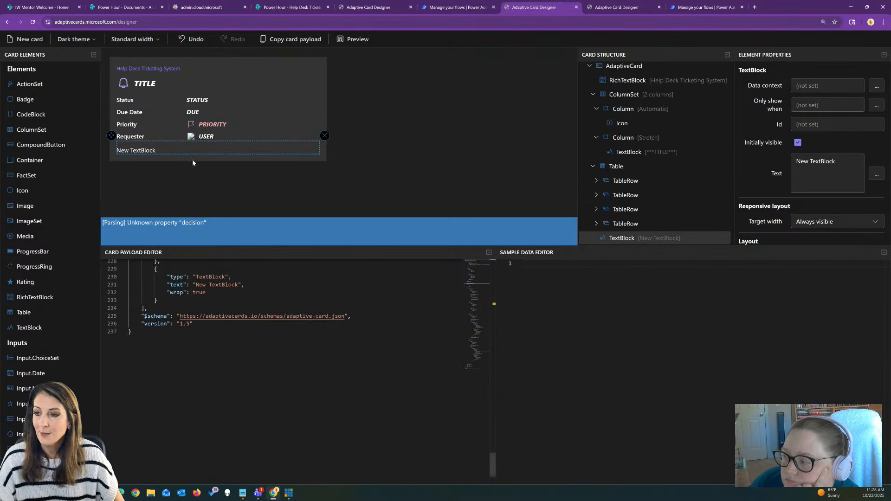
# Step: Set the new TextBlock's text to "Ticket has been assigned to *****USER****"
pyautogui.doubleClick(178, 149)
pyautogui.write('Ticket has be')
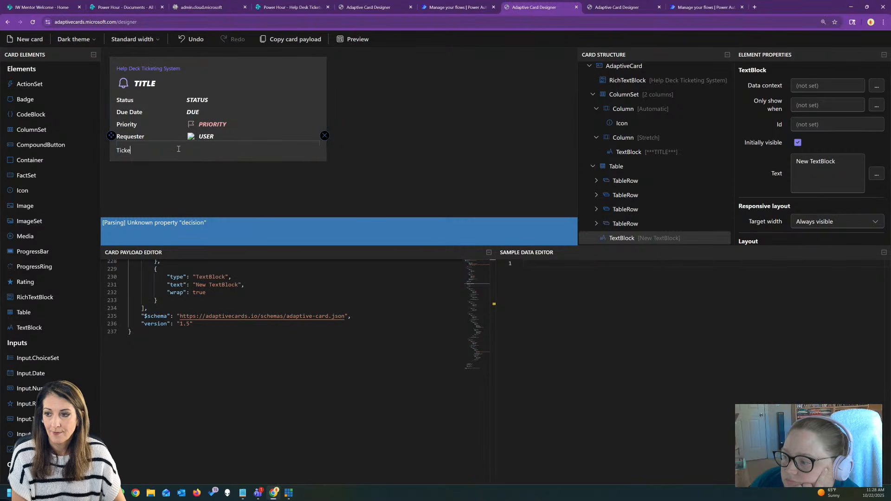
pyautogui.write('en a')
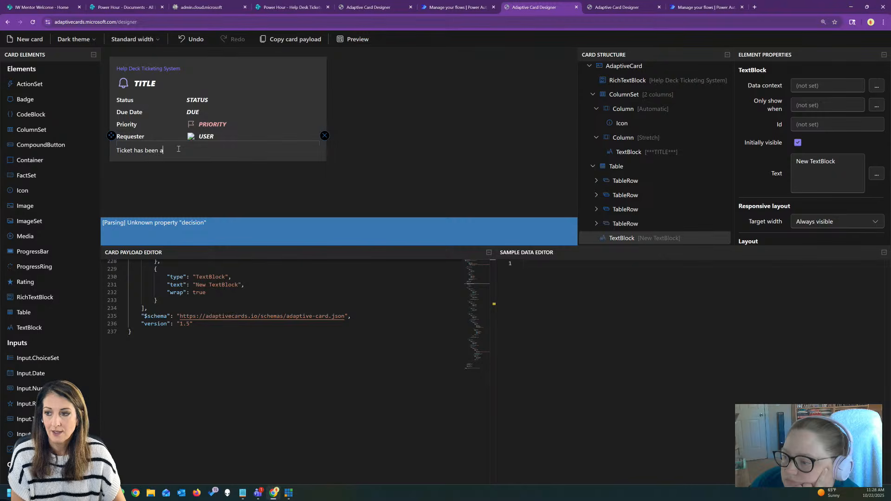
pyautogui.write('ssigned to ')
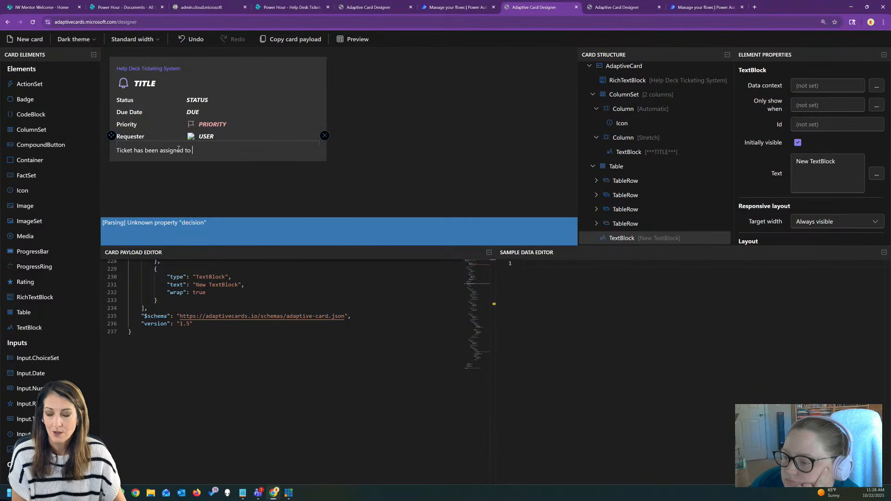
pyautogui.write('*****USER****')
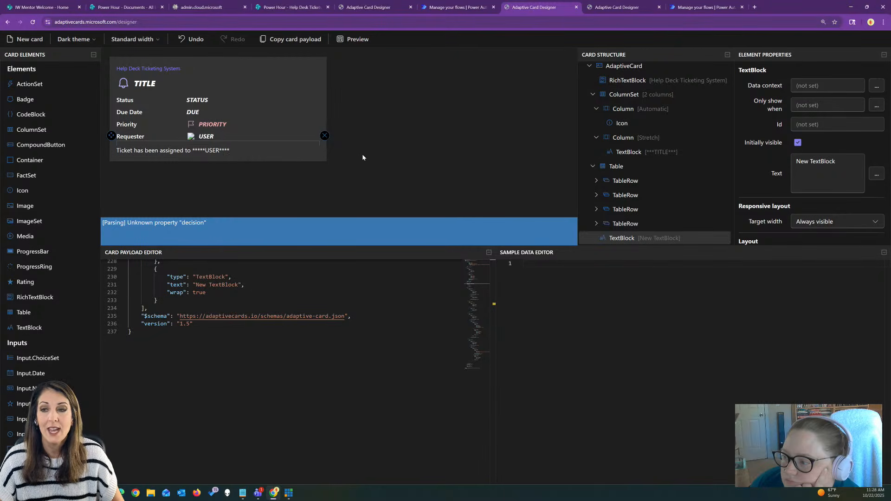
# Step: Replace the card's ***STATUS*** placeholder text with In Progress
pyautogui.click(203, 101)
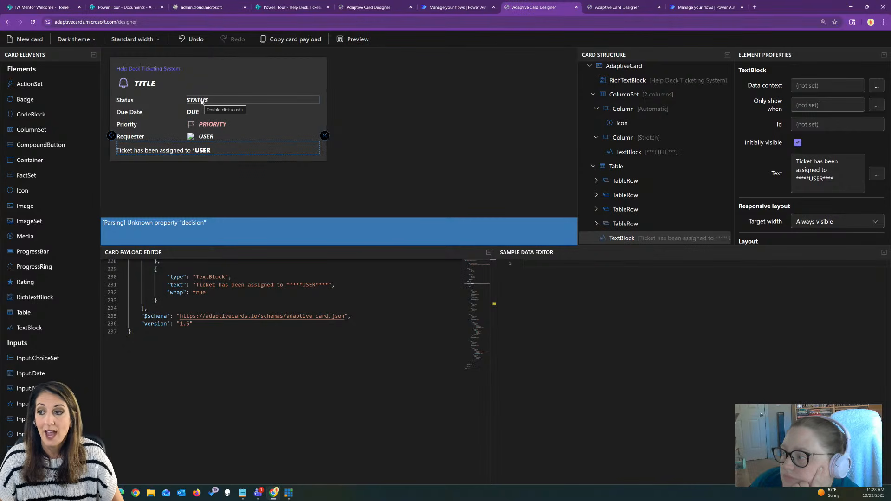
pyautogui.doubleClick(201, 101)
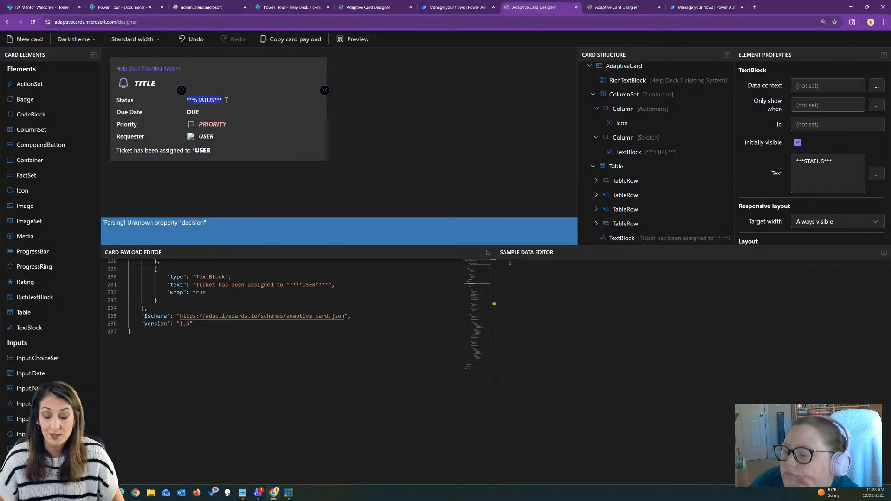
pyautogui.write('In P')
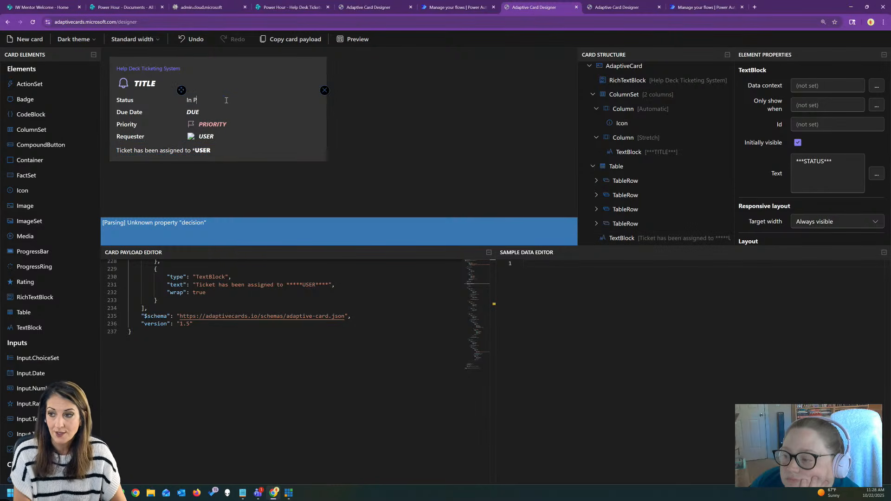
pyautogui.write('rogress')
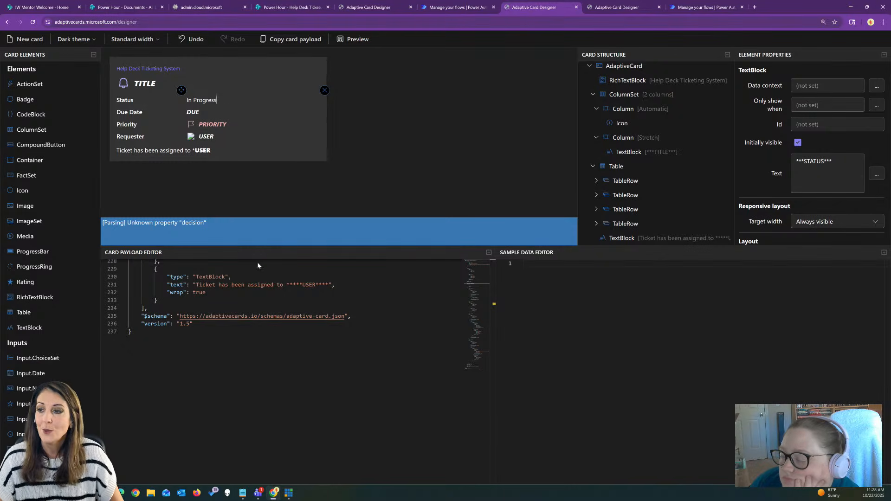
pyautogui.click(369, 284)
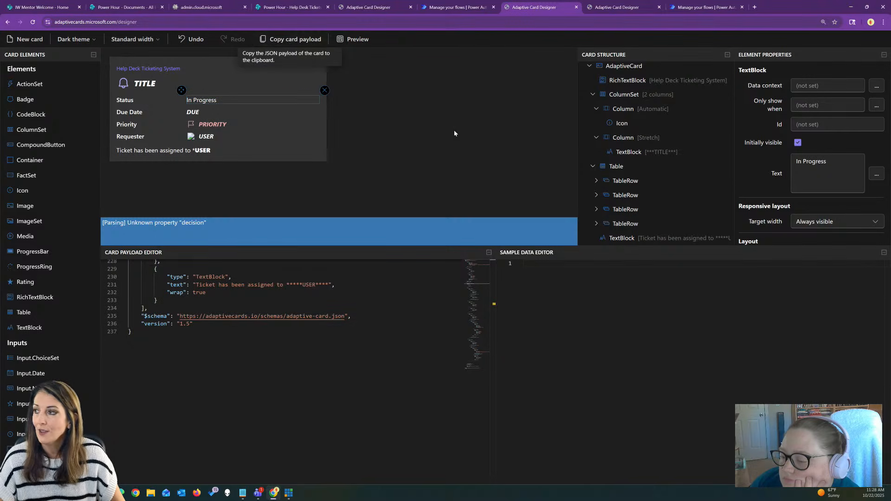
# Step: Open the New help desk ticket flow for editing in Power Automate and add a Condition after Post adaptive card and wait for a response
pyautogui.click(713, 3)
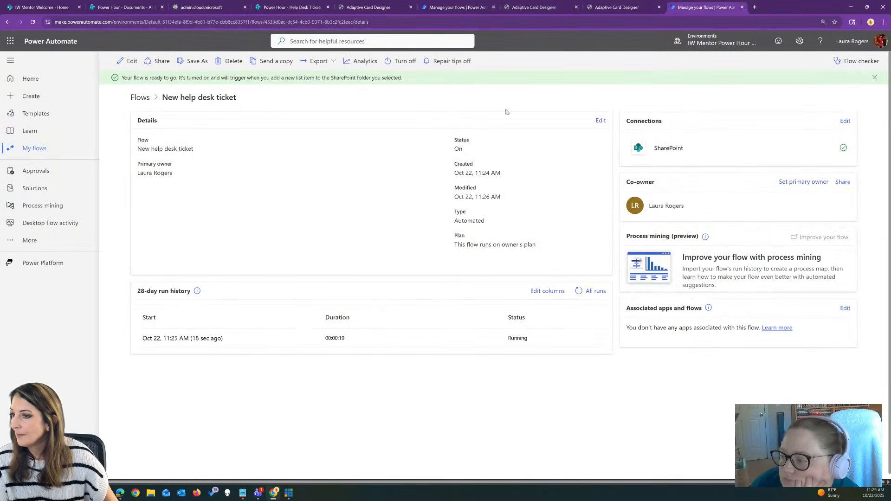
pyautogui.click(128, 61)
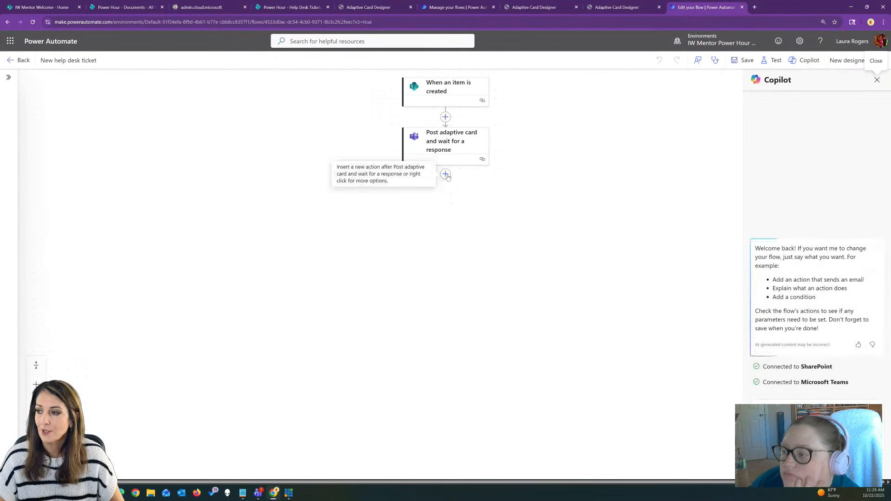
pyautogui.click(445, 174)
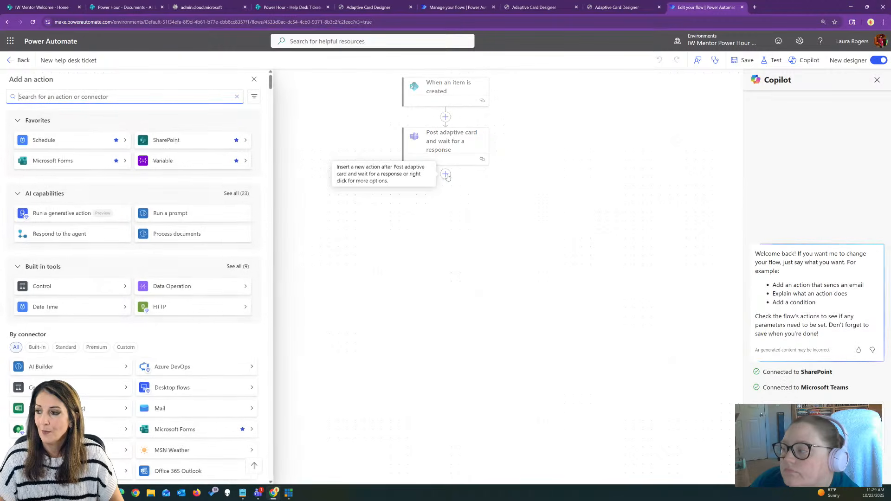
pyautogui.click(60, 288)
pyautogui.click(86, 119)
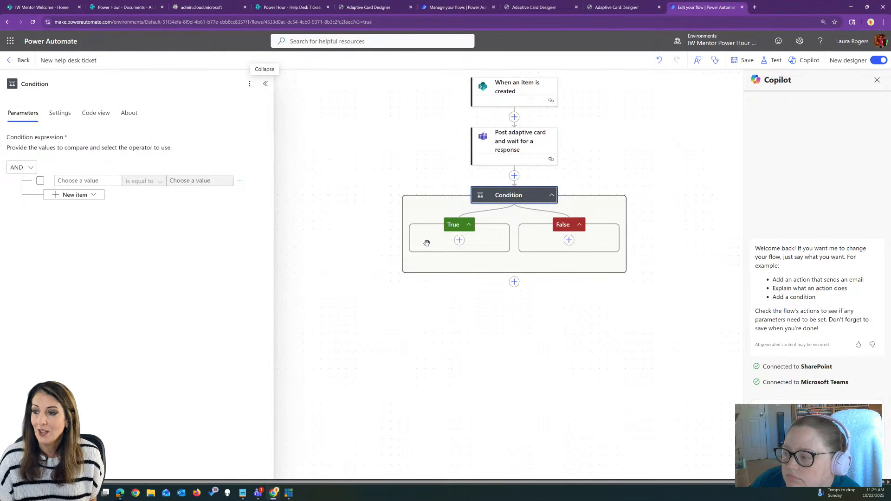
# Step: Examine the dynamic content available for the condition's first value, and view the sample response JSON in a zoomed and widened Notepad window
pyautogui.click(118, 180)
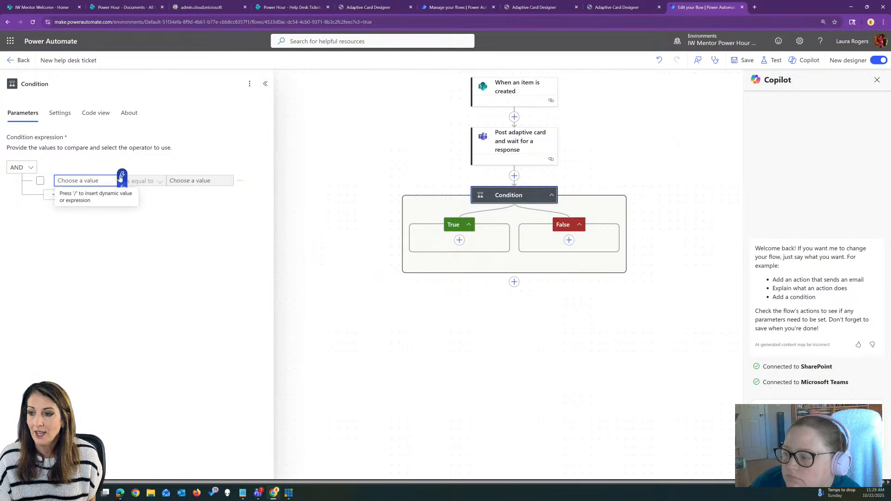
pyautogui.click(121, 176)
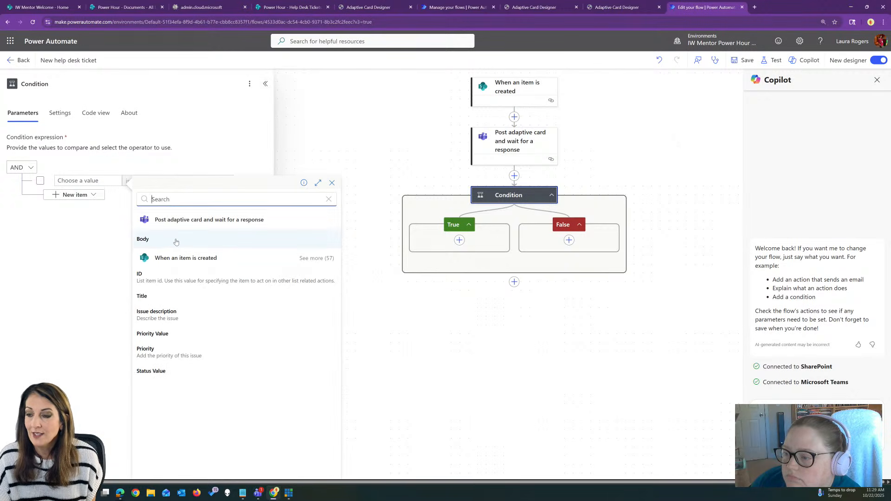
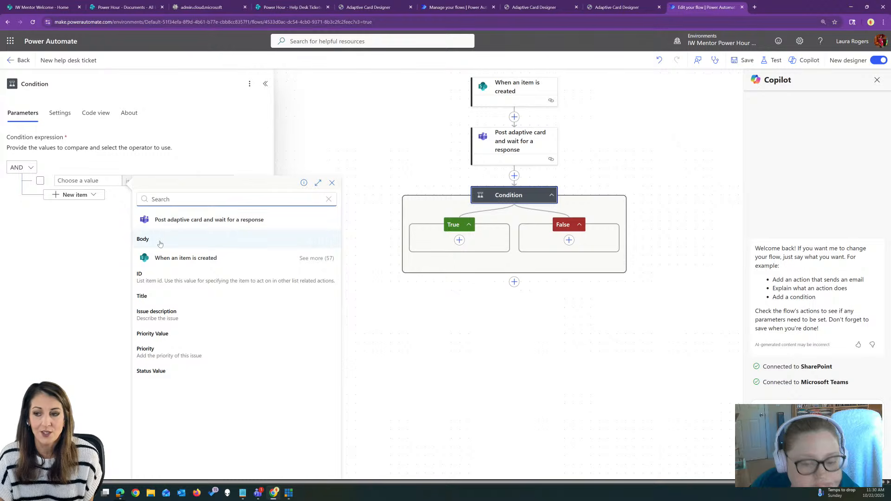
pyautogui.hotkey('alt', 'Tab')
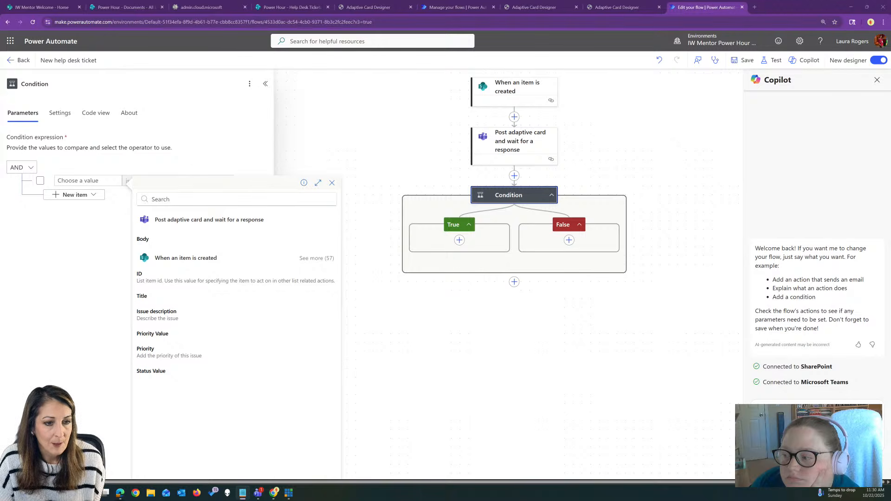
pyautogui.moveTo(0, 103); pyautogui.dragTo(366, 94)
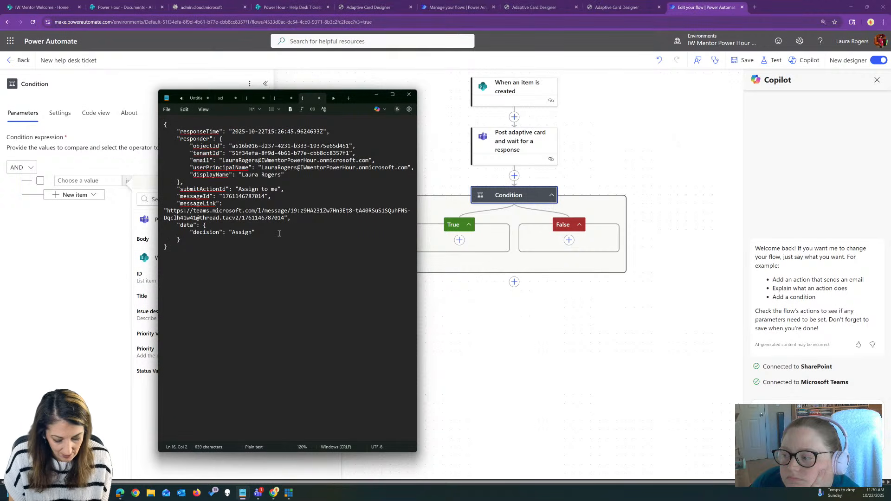
pyautogui.scroll(2, 279, 233)
pyautogui.scroll(1, 279, 233)
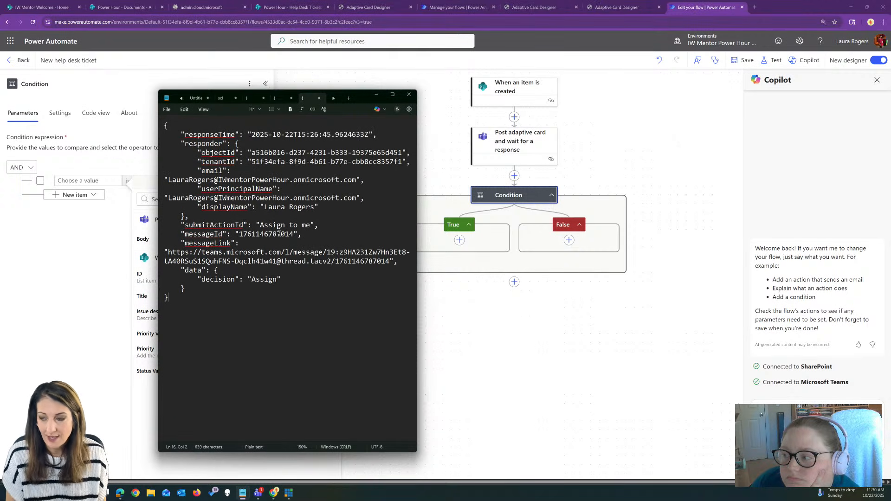
pyautogui.moveTo(417, 297); pyautogui.dragTo(604, 286)
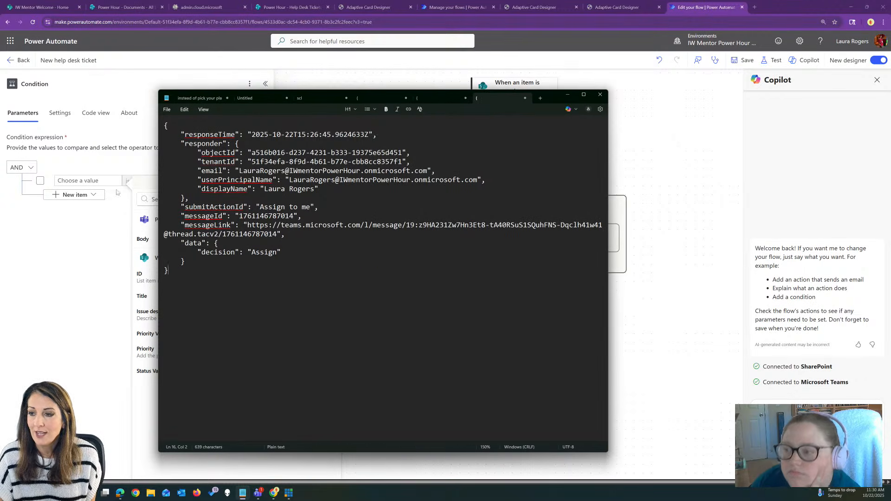
# Step: Reopen the dynamic content for the condition's first value, and examine the messageId and decision values in the Notepad response JSON
pyautogui.click(120, 168)
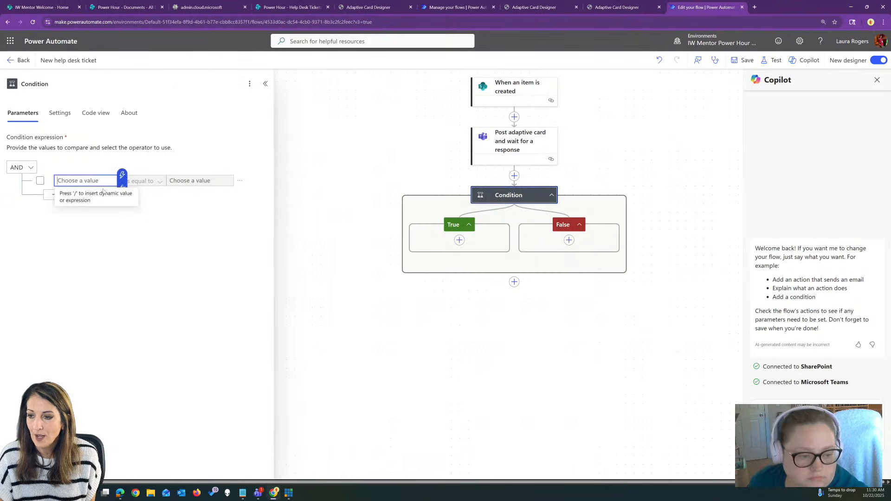
pyautogui.click(121, 180)
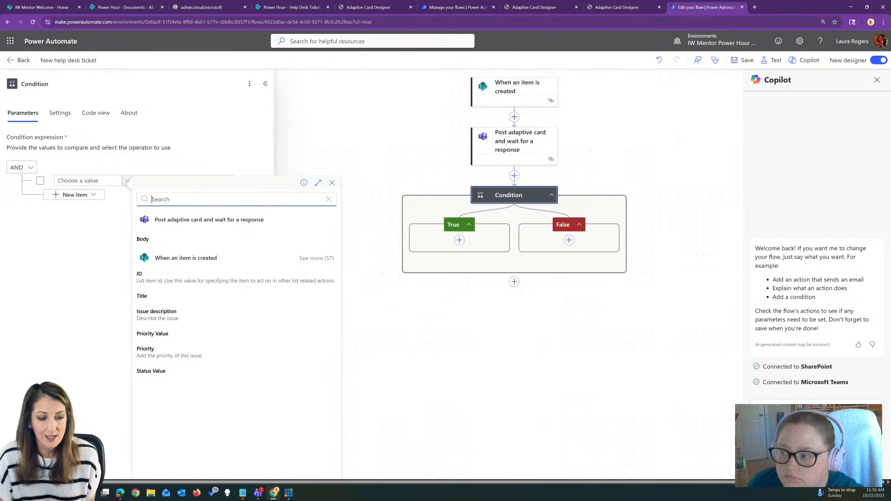
pyautogui.hotkey('alt', 'Tab')
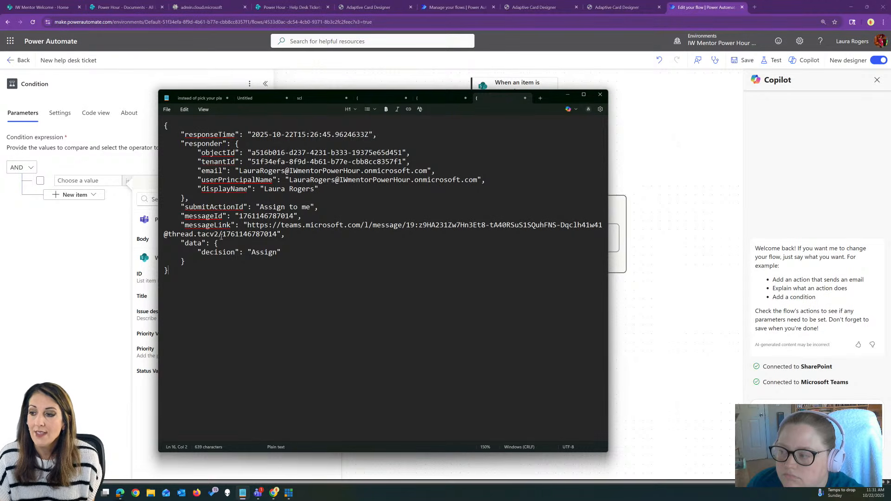
pyautogui.moveTo(240, 215); pyautogui.dragTo(294, 216)
pyautogui.click(304, 216)
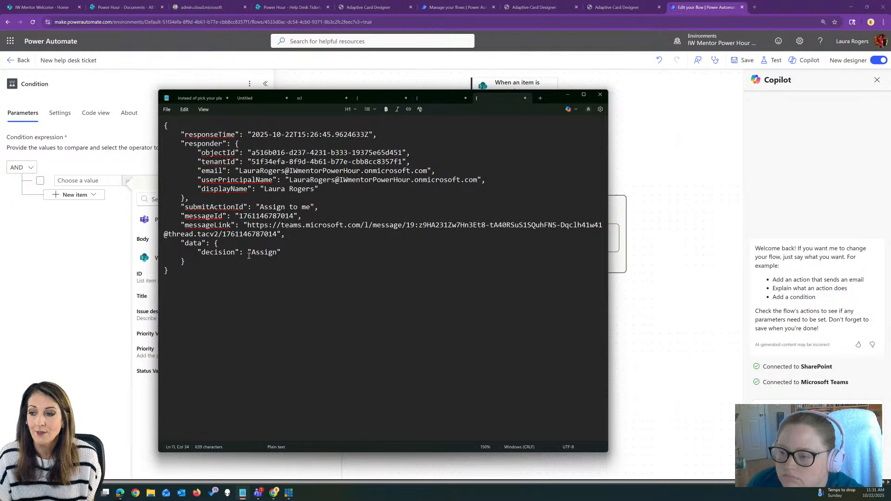
pyautogui.moveTo(252, 253); pyautogui.dragTo(274, 254)
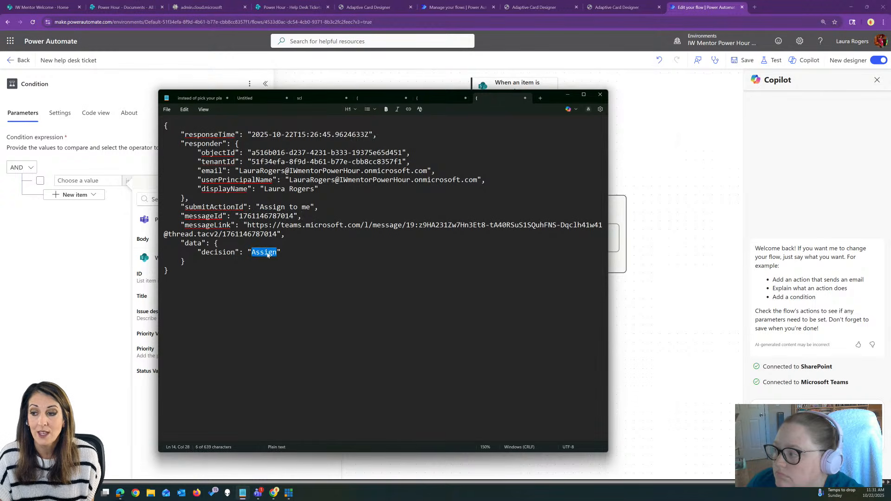
# Step: Check the decision value in the Notepad response JSON, and return to the condition in Power Automate
pyautogui.click(256, 252)
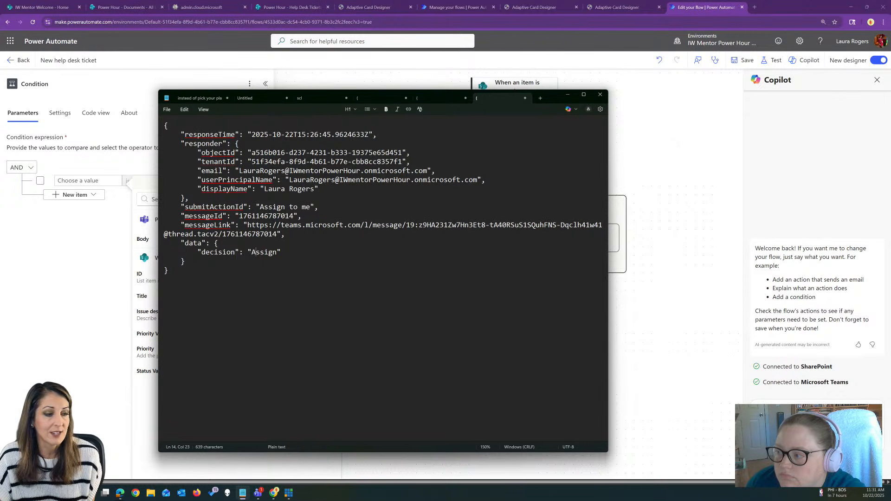
pyautogui.hotkey('alt', 'Tab')
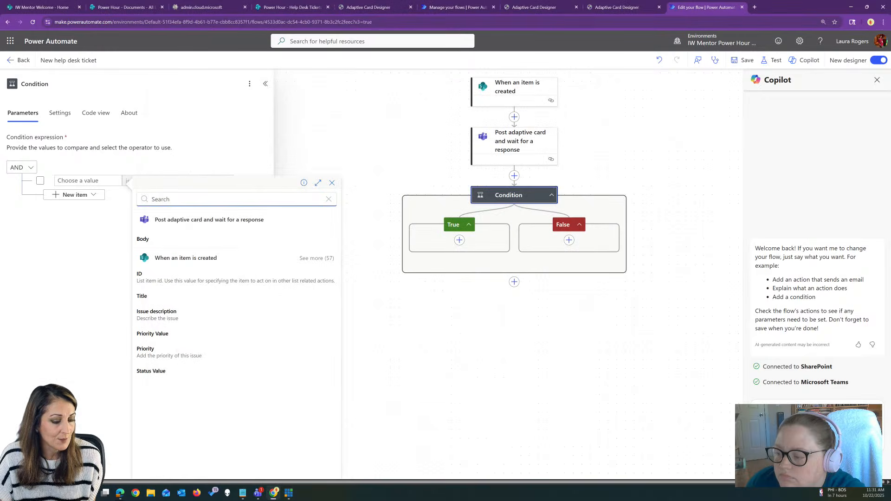
pyautogui.hotkey('alt', 'Tab')
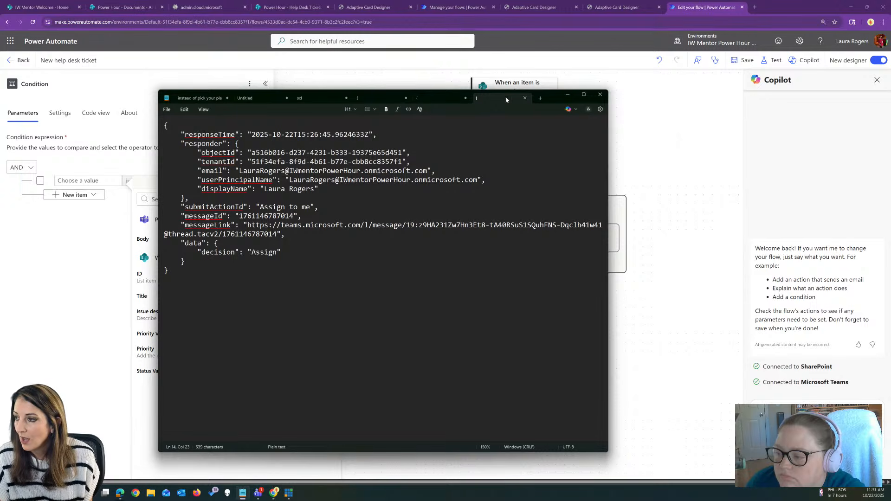
pyautogui.hotkey('alt', 'Tab')
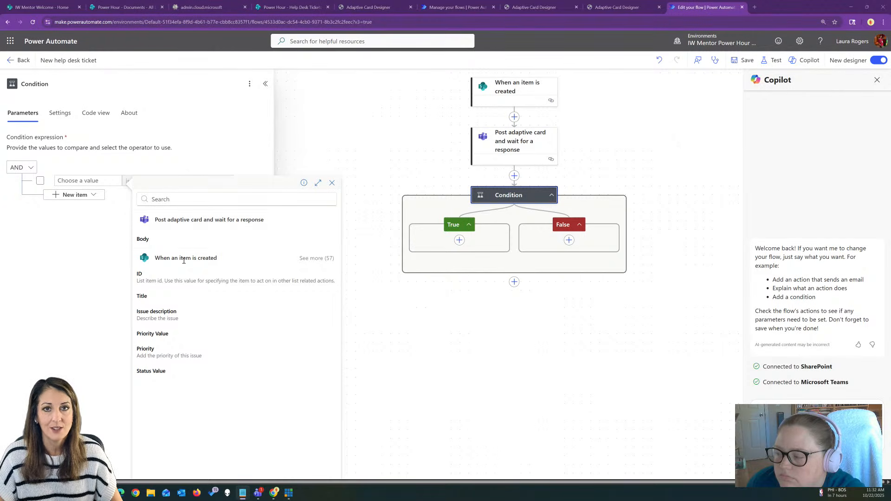
# Step: Write the expression outputs('Post_adaptive_card_and_wait_for_a_response')?['body/submitActionId'] for the condition's first value
pyautogui.click(104, 180)
pyautogui.click(122, 186)
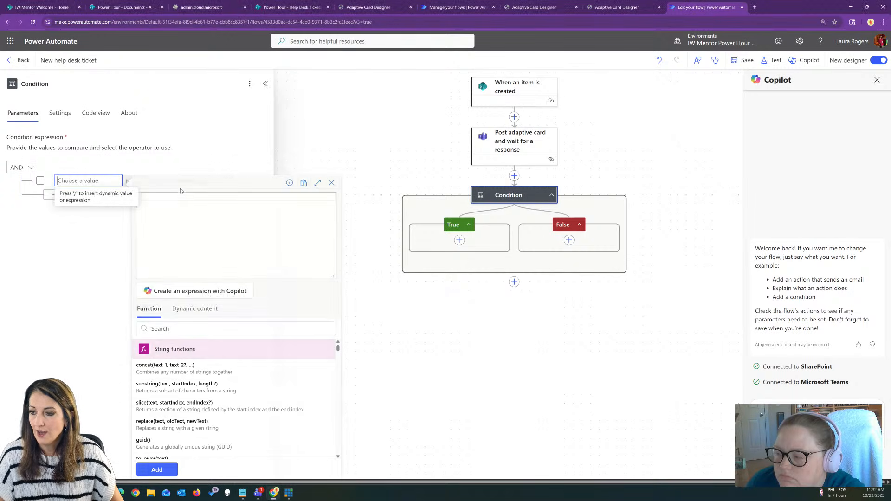
pyautogui.write("utputs('Post_adaptive_card_and_wait_for_a_response')?['body/submitActionId']")
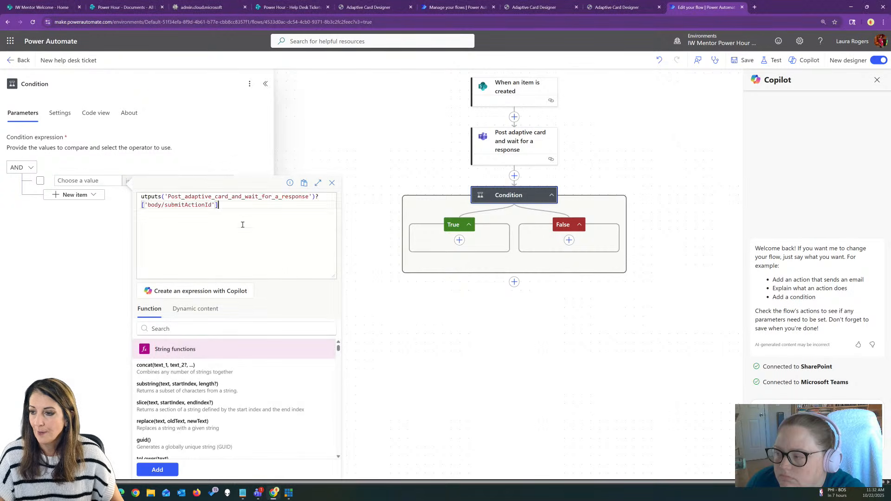
pyautogui.doubleClick(150, 195)
pyautogui.write('o')
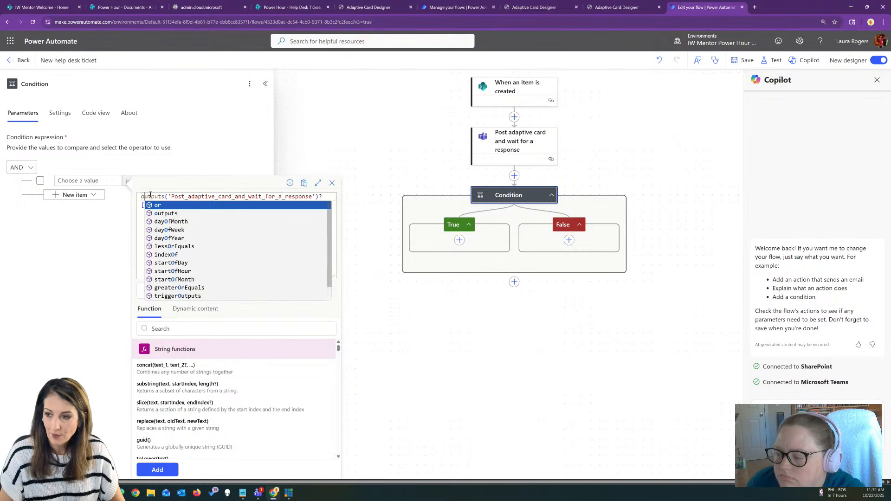
pyautogui.press('Return')
pyautogui.click(240, 206)
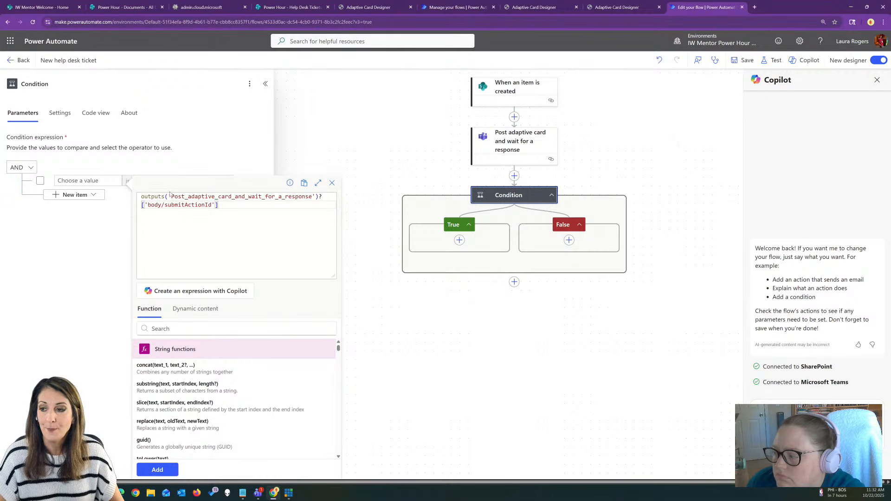
# Step: Check the submitActionId and decision values in the Notepad response JSON, and add the expression as the condition's first value
pyautogui.moveTo(0, 104); pyautogui.dragTo(597, 98)
pyautogui.click(143, 214)
pyautogui.moveTo(83, 205); pyautogui.dragTo(212, 205)
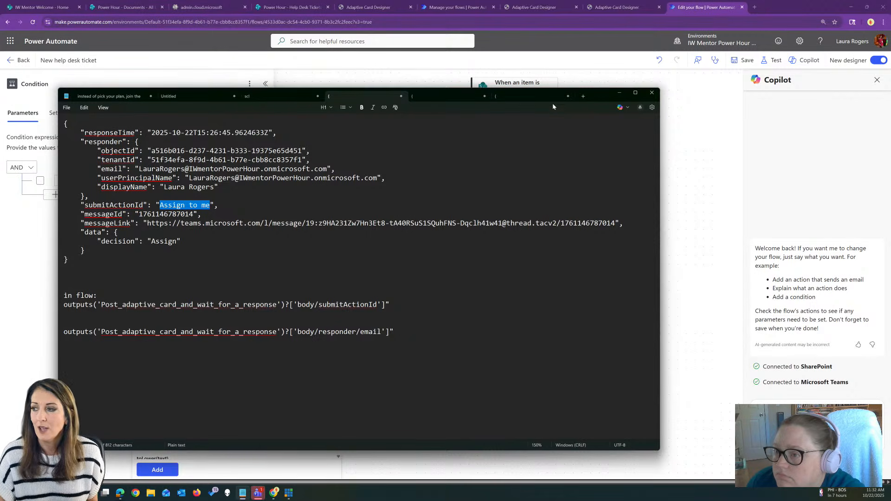
pyautogui.click(153, 242)
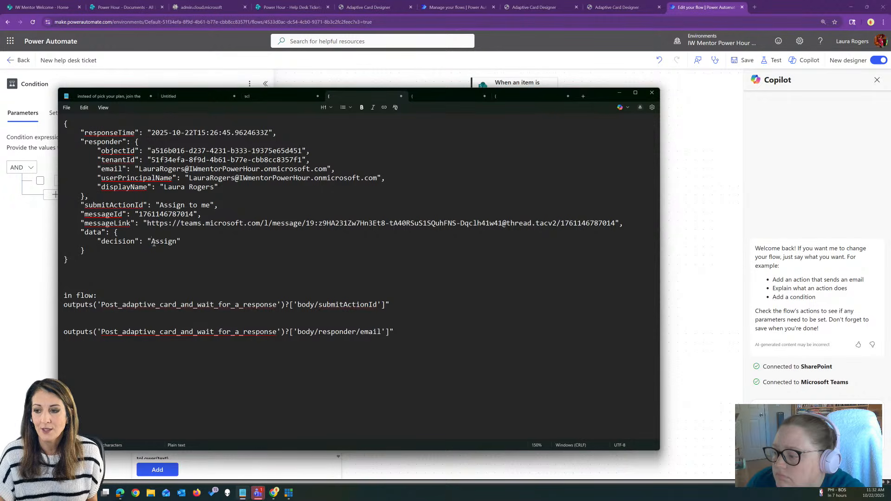
pyautogui.click(619, 93)
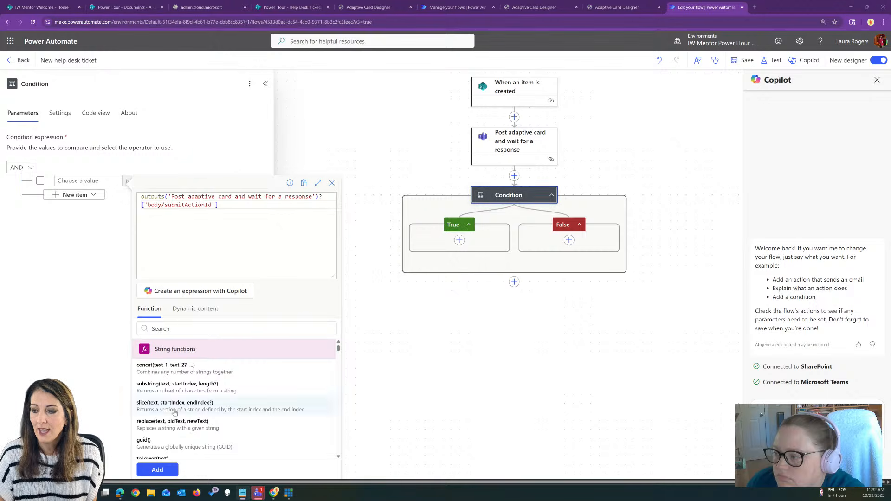
pyautogui.click(157, 470)
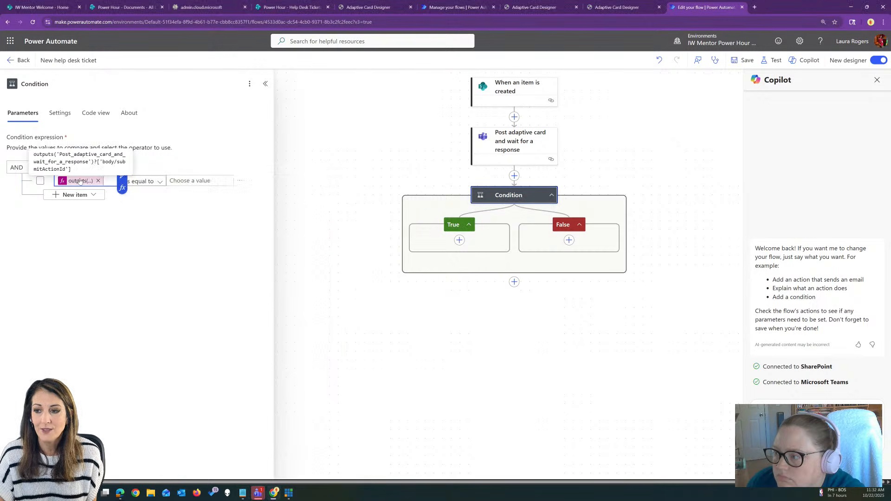
# Step: Set the condition's comparison value to Assign to me, and check it against the card's button title in Adaptive Card Designer
pyautogui.click(190, 179)
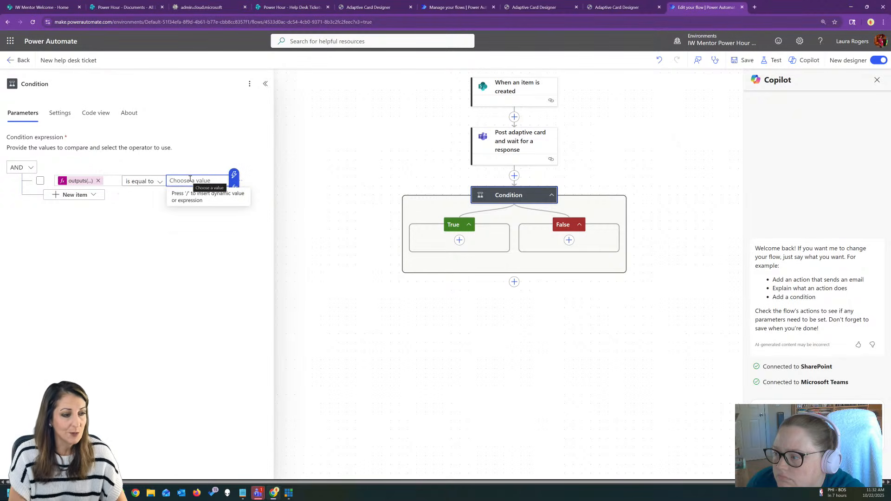
pyautogui.write('Assign ')
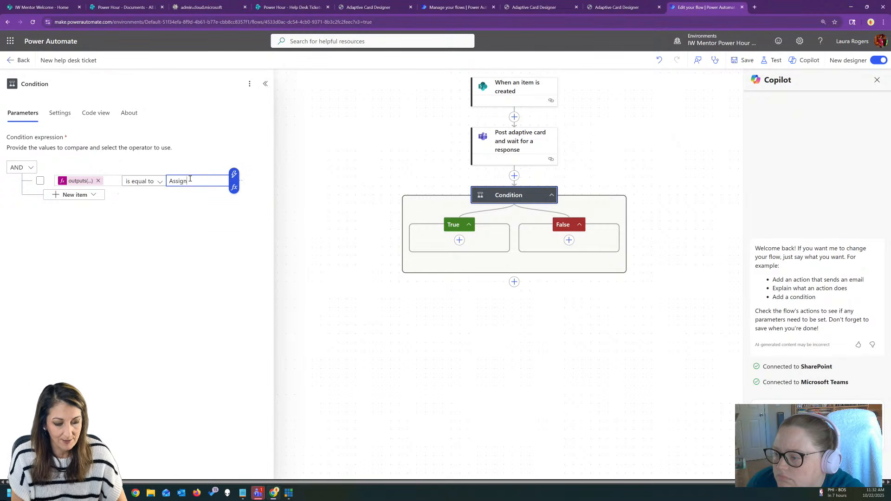
pyautogui.write('to me')
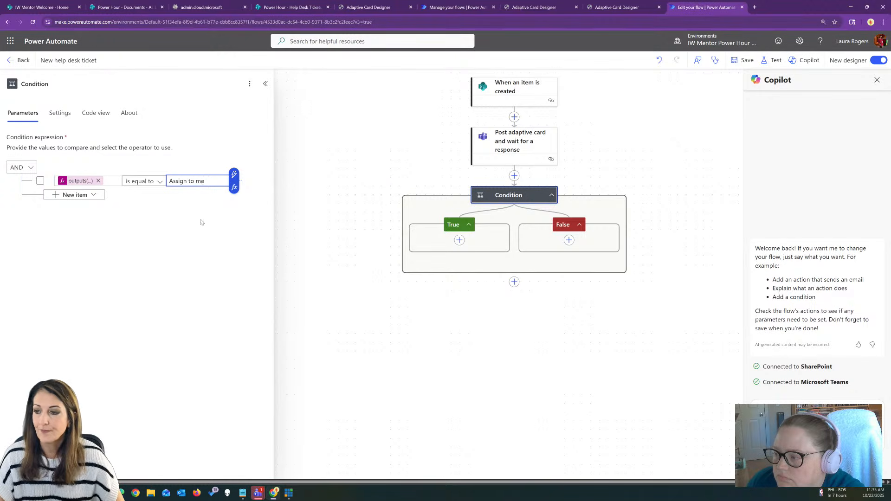
pyautogui.click(368, 7)
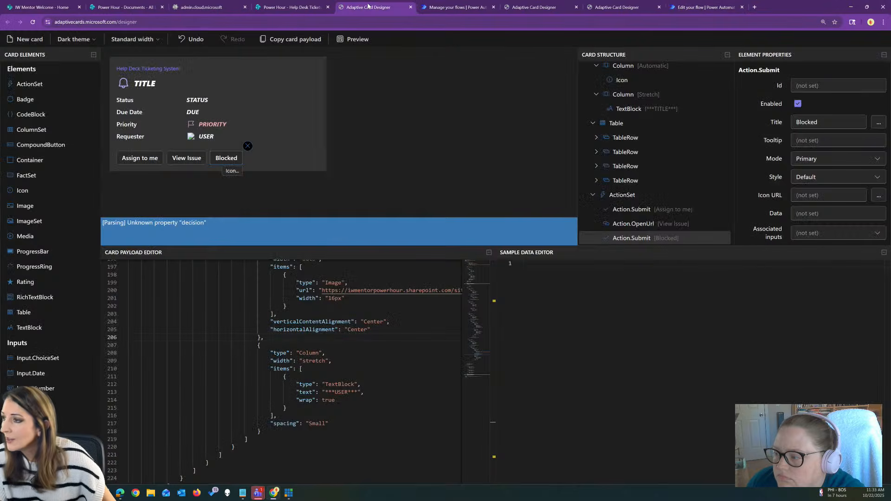
pyautogui.click(696, 4)
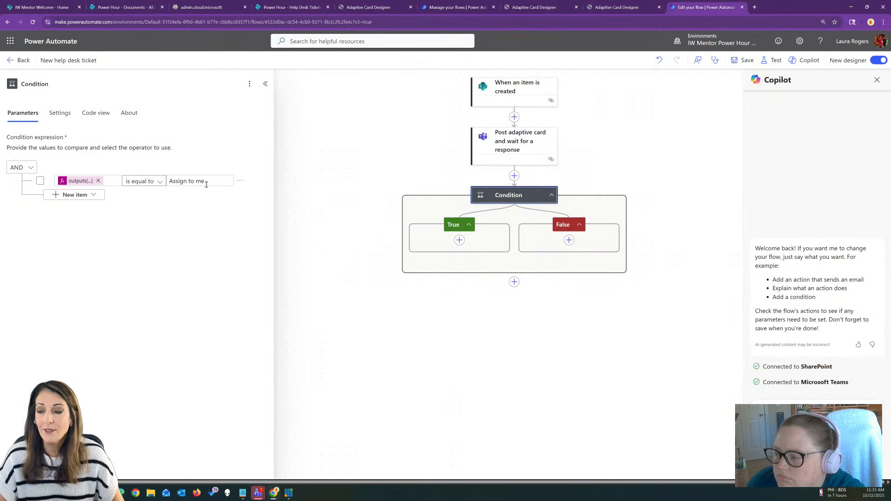
# Step: Add a SharePoint Update item action to the condition's True branch
pyautogui.moveTo(393, 200); pyautogui.dragTo(349, 241)
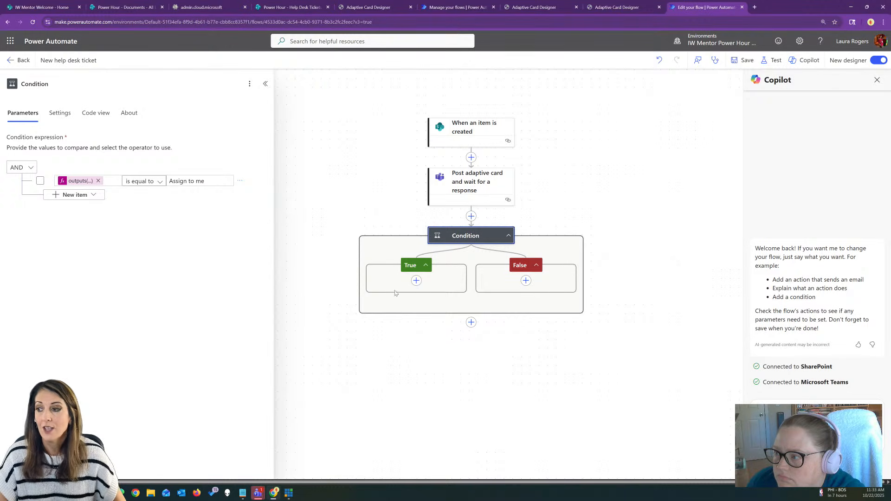
pyautogui.click(416, 280)
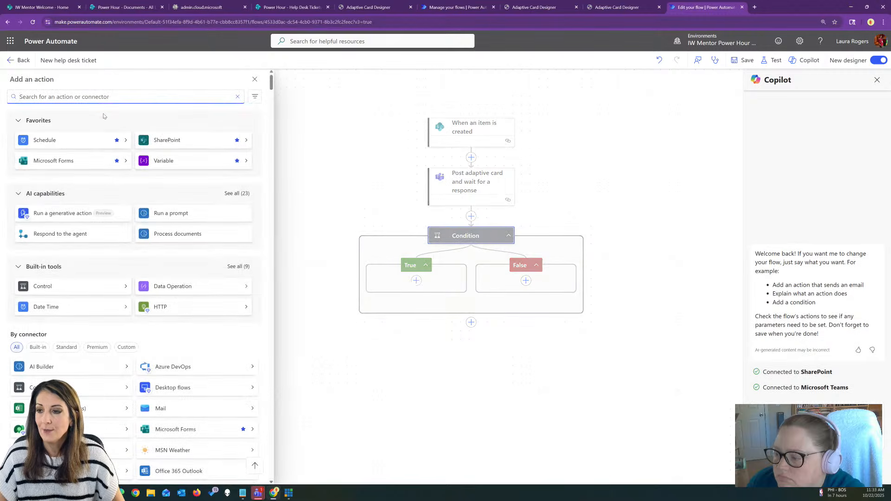
pyautogui.click(165, 139)
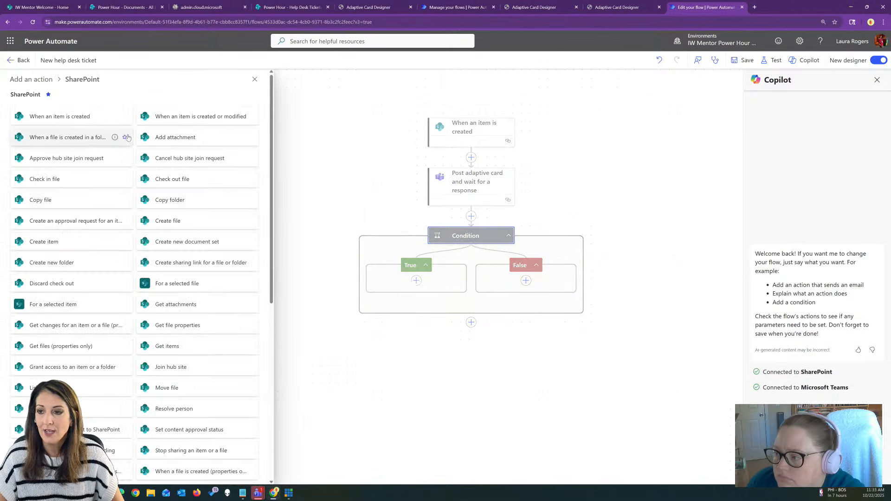
pyautogui.scroll(-7, 116, 146)
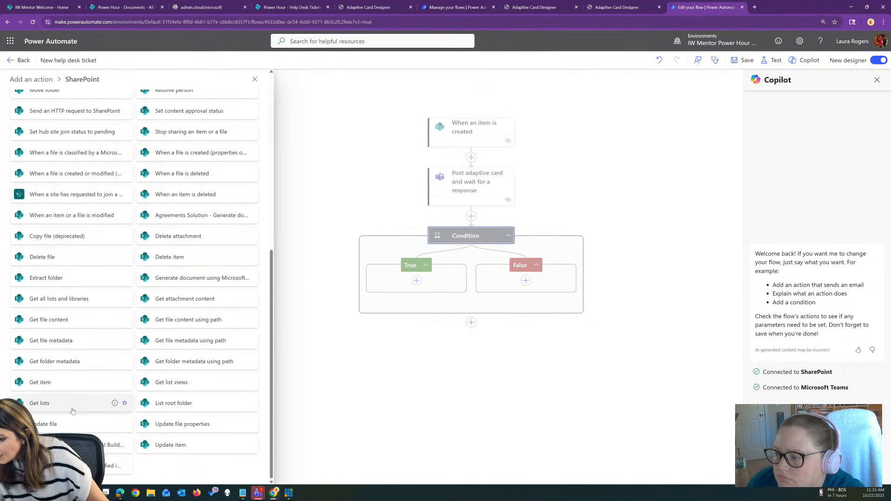
pyautogui.click(181, 447)
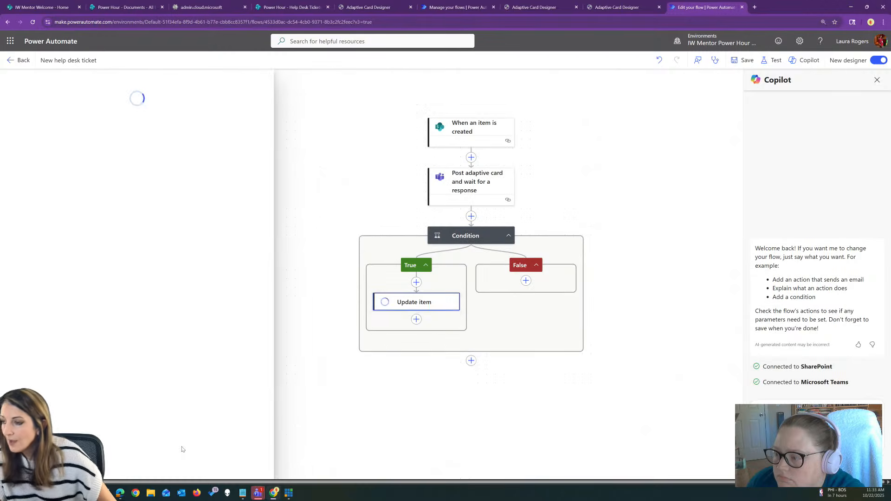
# Step: Configure Update item with the Power Hour site, the Help Desk Tickets list, and the ID from When an item is created
pyautogui.click(85, 151)
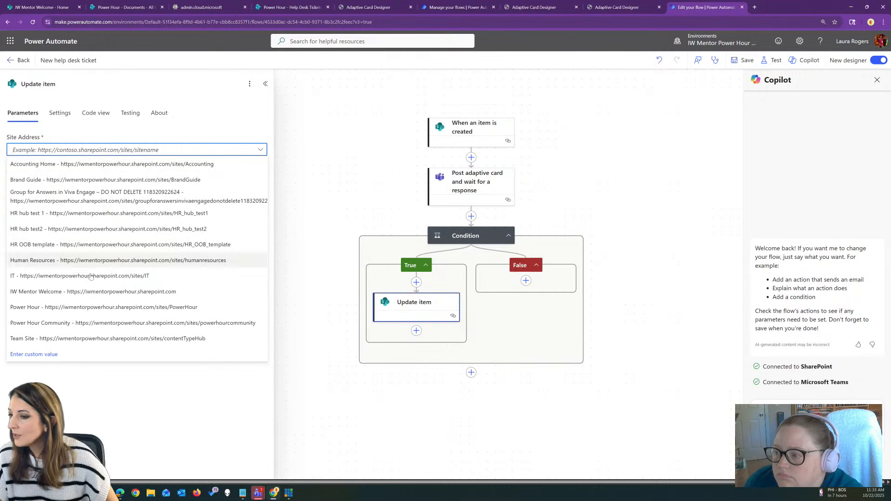
pyautogui.click(86, 307)
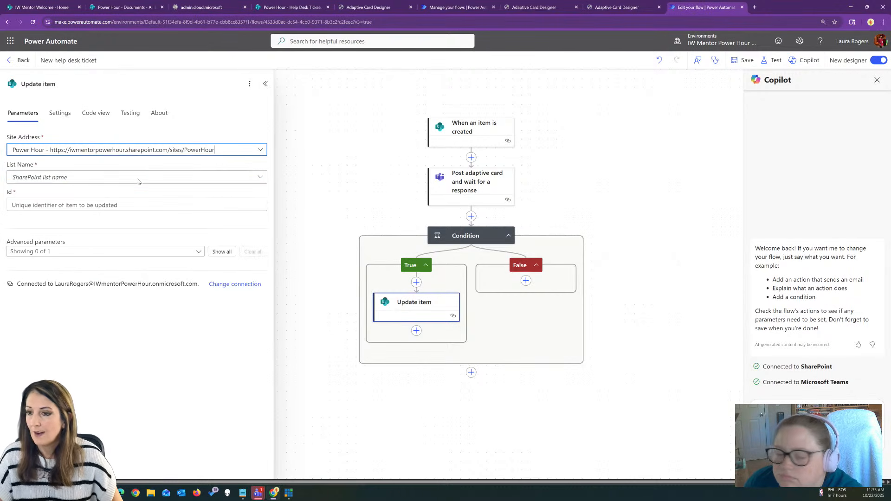
pyautogui.click(113, 178)
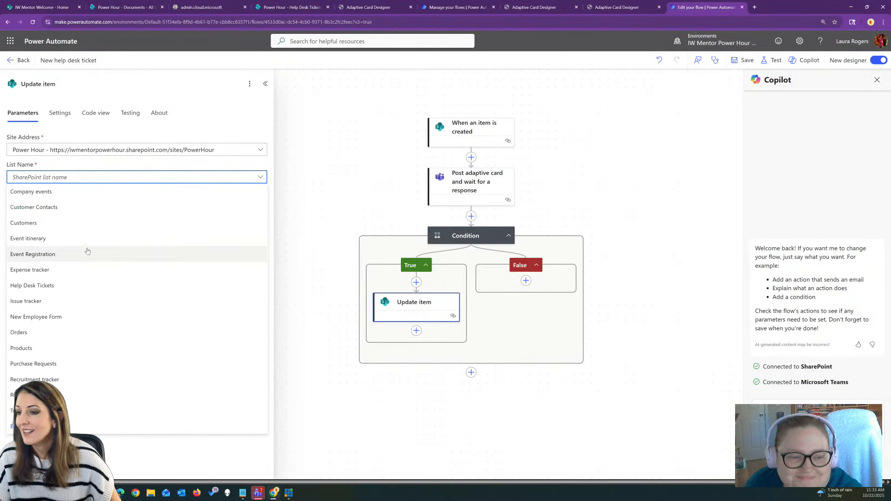
pyautogui.click(79, 285)
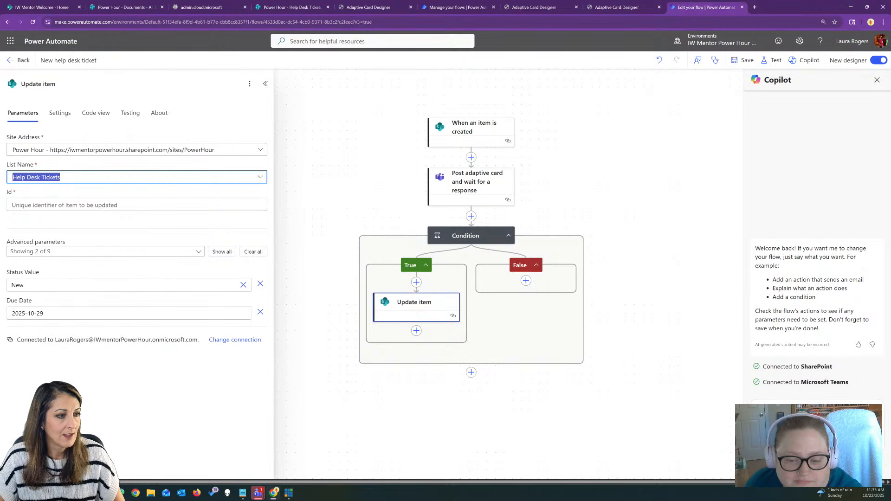
pyautogui.click(114, 204)
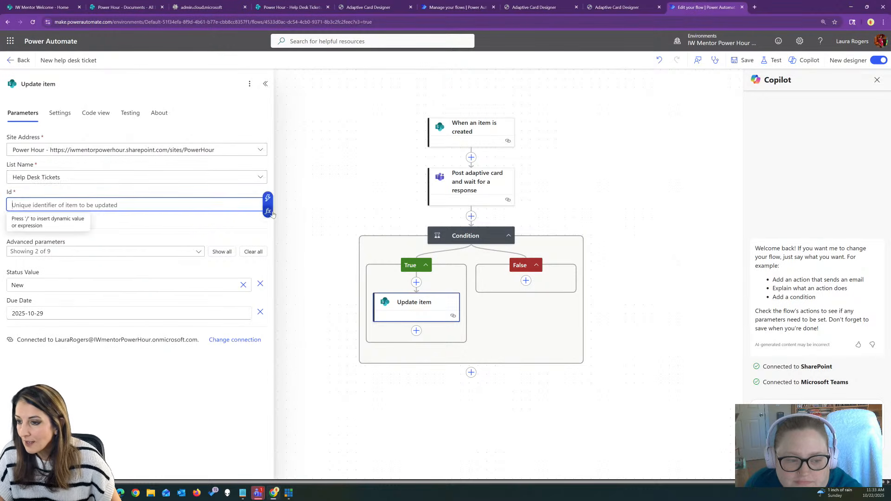
pyautogui.click(268, 200)
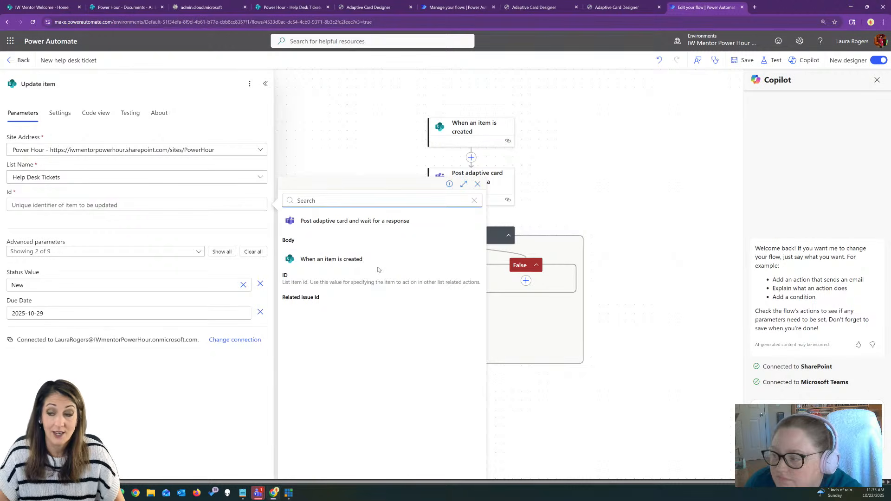
pyautogui.click(367, 279)
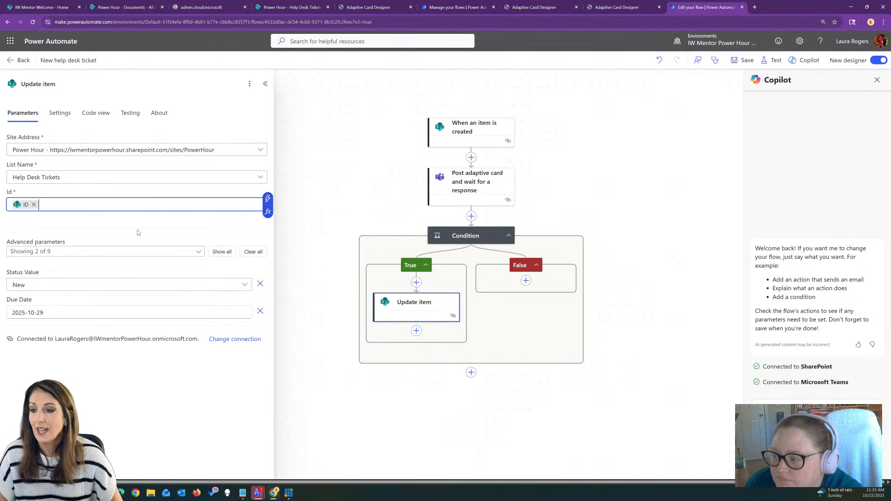
# Step: Set the Status Value of the Update item action in the True branch to In progress
pyautogui.click(140, 284)
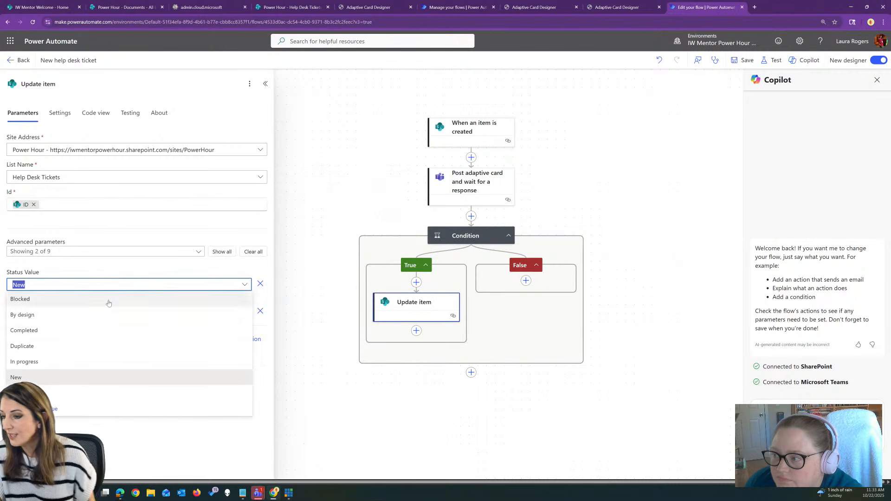
pyautogui.click(108, 301)
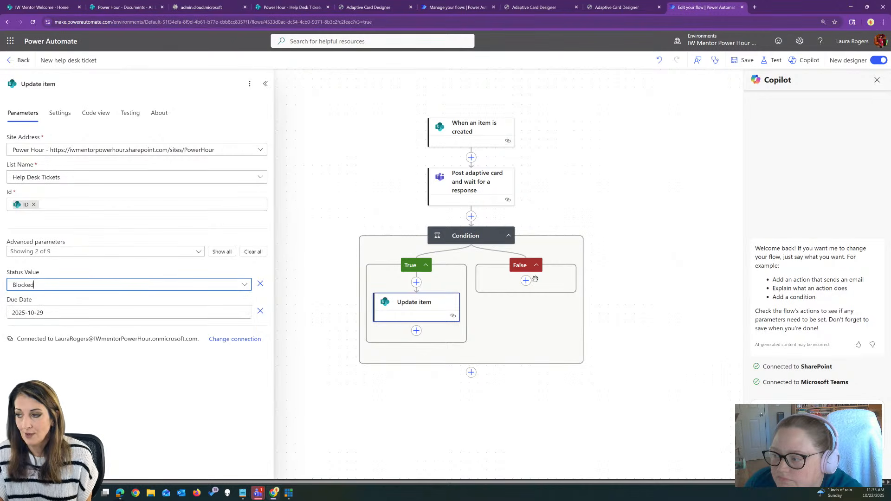
pyautogui.click(154, 284)
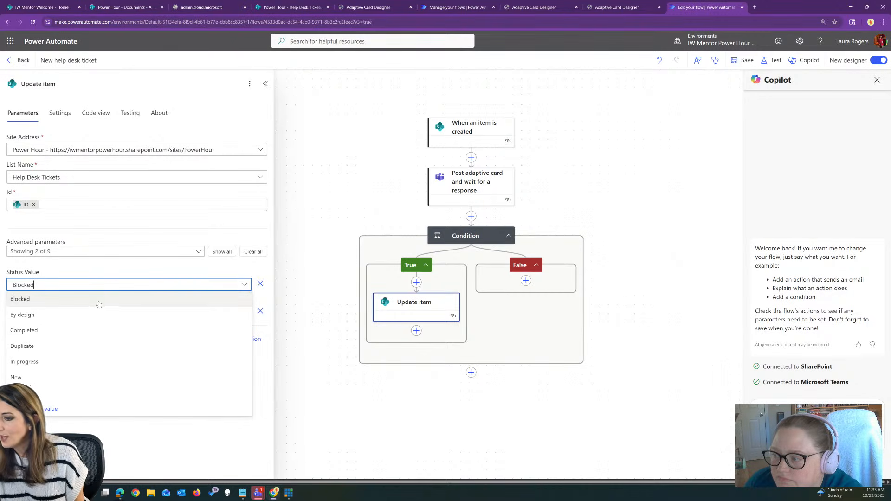
pyautogui.click(86, 362)
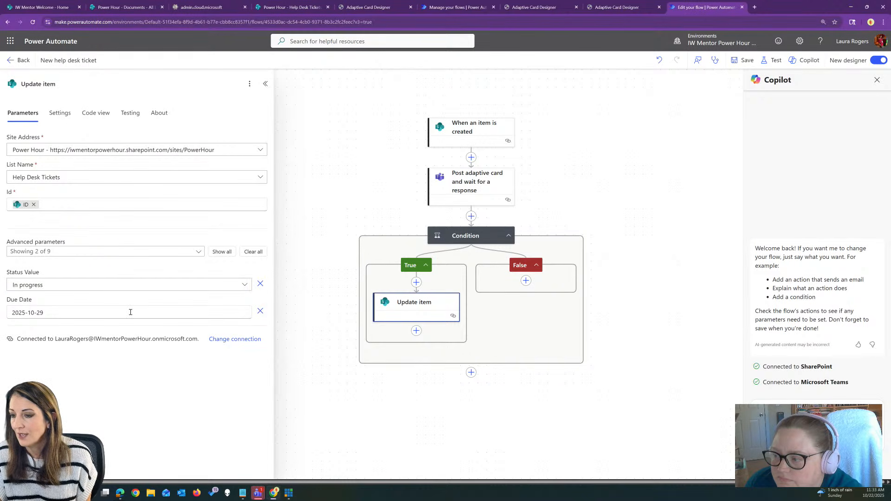
# Step: Copy the Update item action from the True branch and paste it into the Condition's False branch
pyautogui.click(249, 83)
pyautogui.click(242, 84)
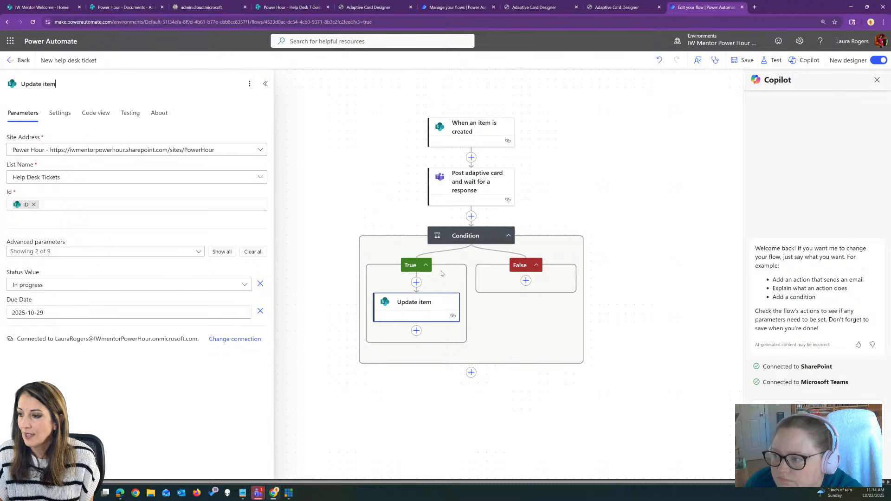
pyautogui.rightClick(414, 305)
pyautogui.click(436, 325)
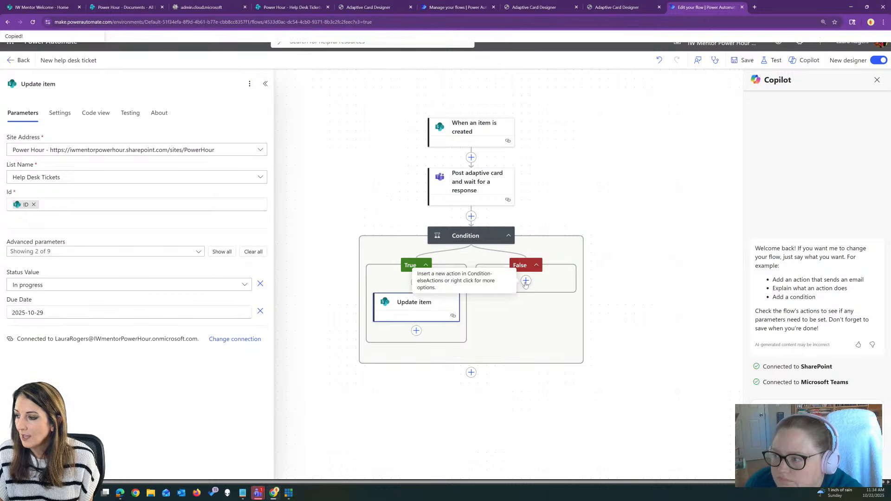
pyautogui.click(525, 280)
pyautogui.click(572, 273)
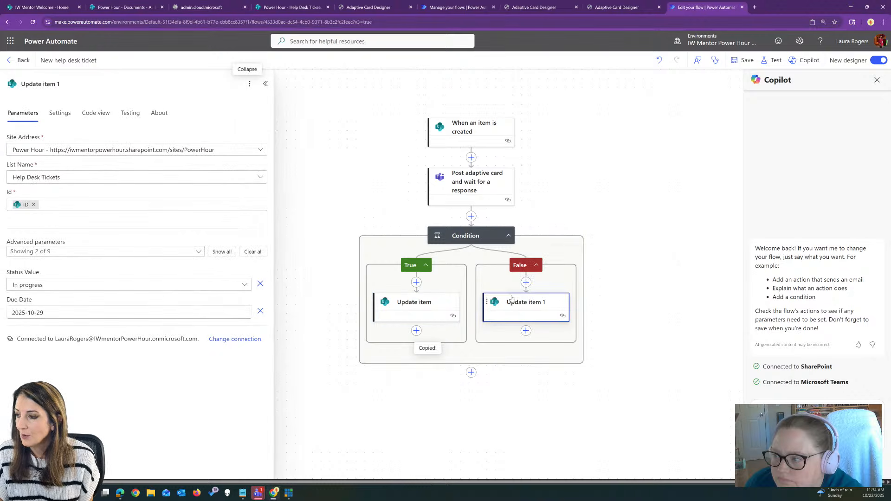
# Step: Rename the pasted False-branch action to "Update item blocked" and set its Status Value to Blocked
pyautogui.click(95, 83)
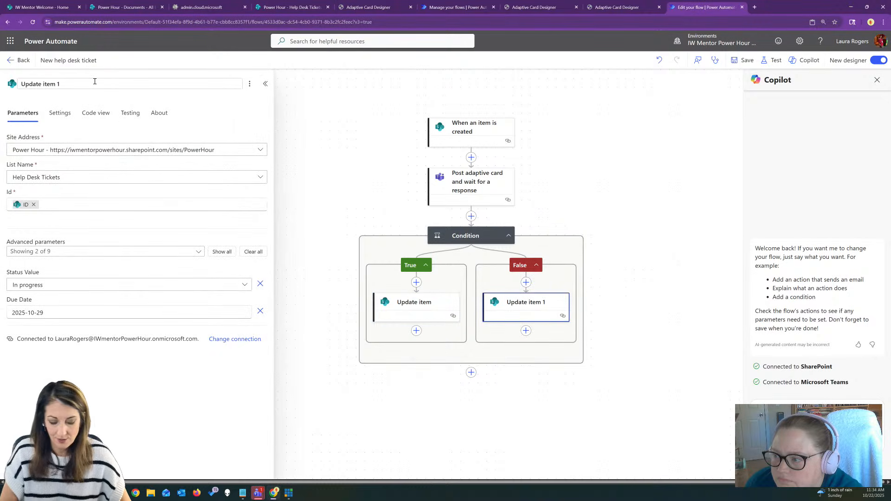
pyautogui.write('blocked')
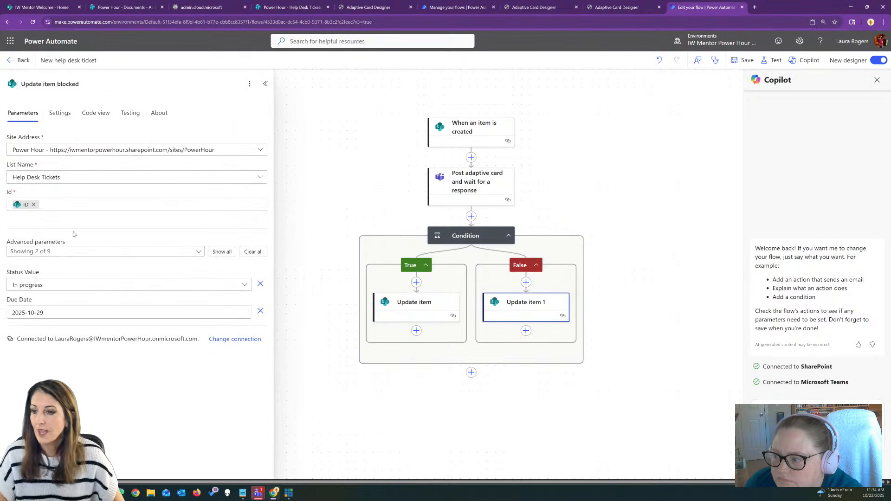
pyautogui.click(85, 284)
pyautogui.write('Blocked')
pyautogui.click(99, 269)
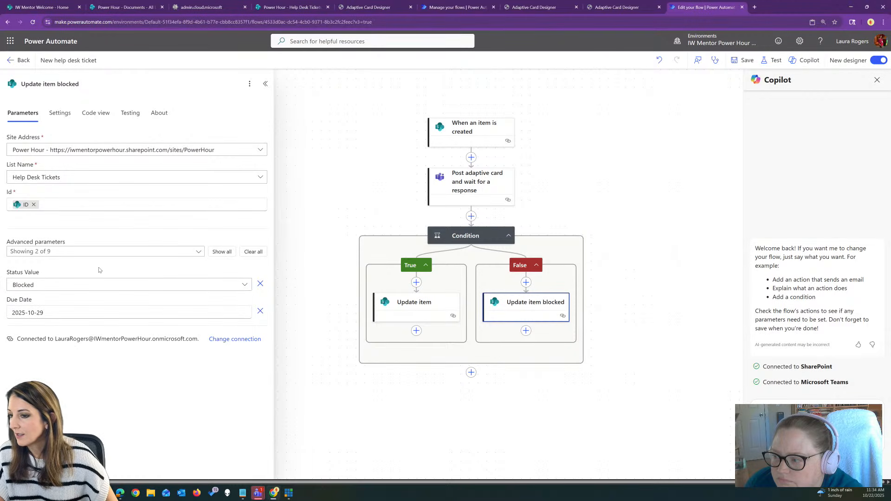
# Step: Rename the True-branch action to "Update item in progress" and add the Assigned to Claims parameter to it
pyautogui.click(418, 304)
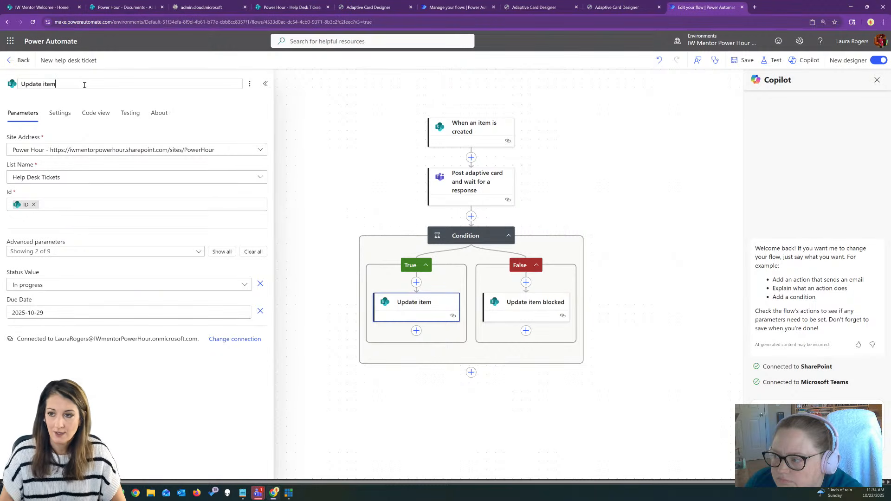
pyautogui.press('Return')
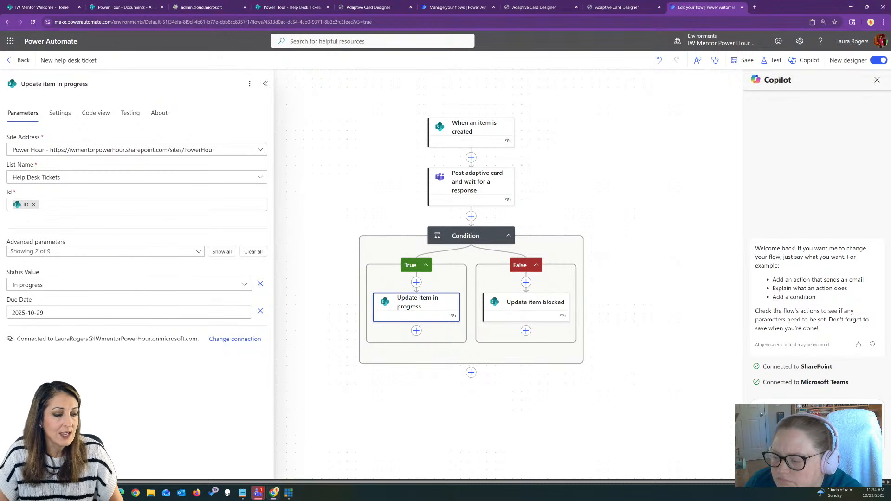
pyautogui.hotkey('alt', 'Tab')
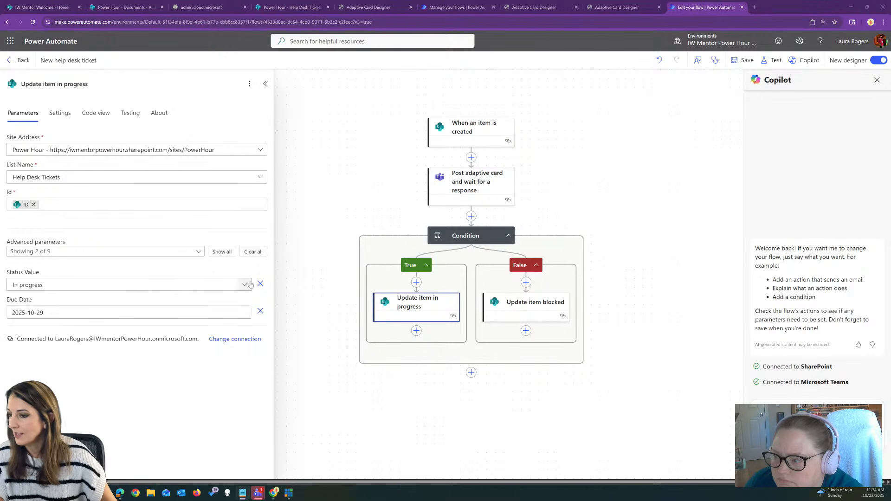
pyautogui.click(200, 253)
pyautogui.click(19, 347)
pyautogui.click(116, 236)
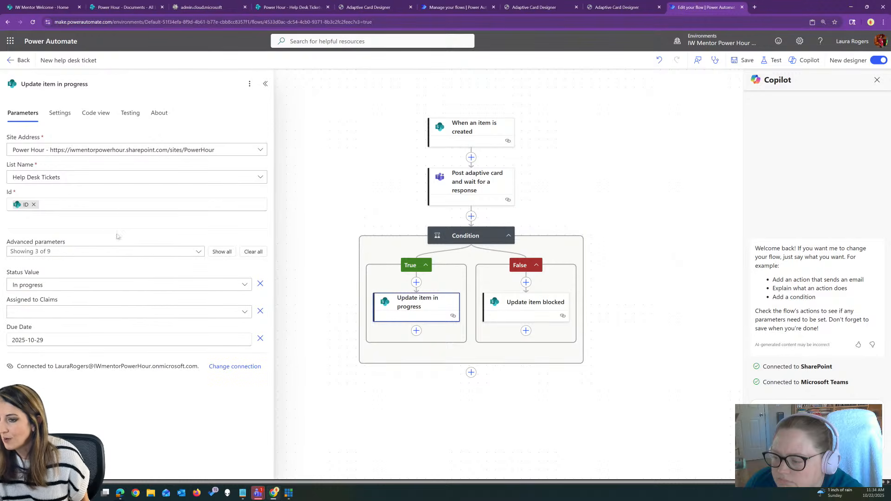
# Step: Set Assigned to Claims to the custom expression outputs('Post_adaptive_card_and_wait_for_a_response')?['body/responder/email']
pyautogui.click(94, 314)
pyautogui.click(68, 346)
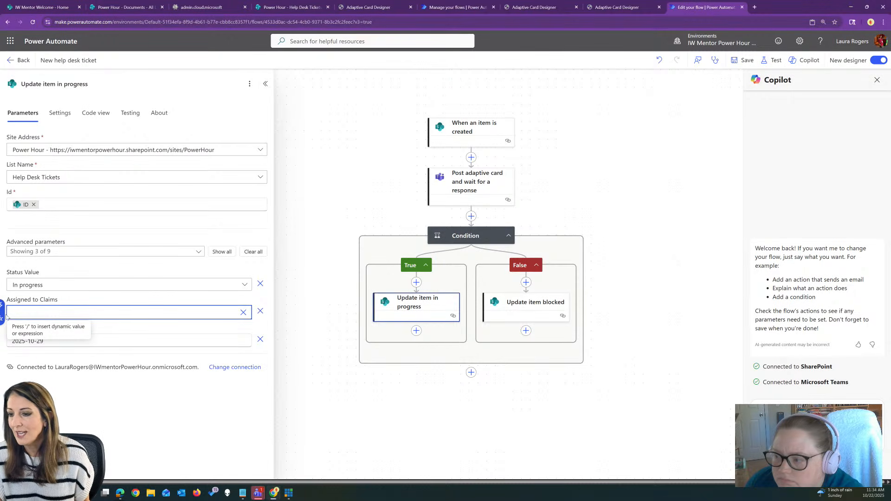
pyautogui.press('/')
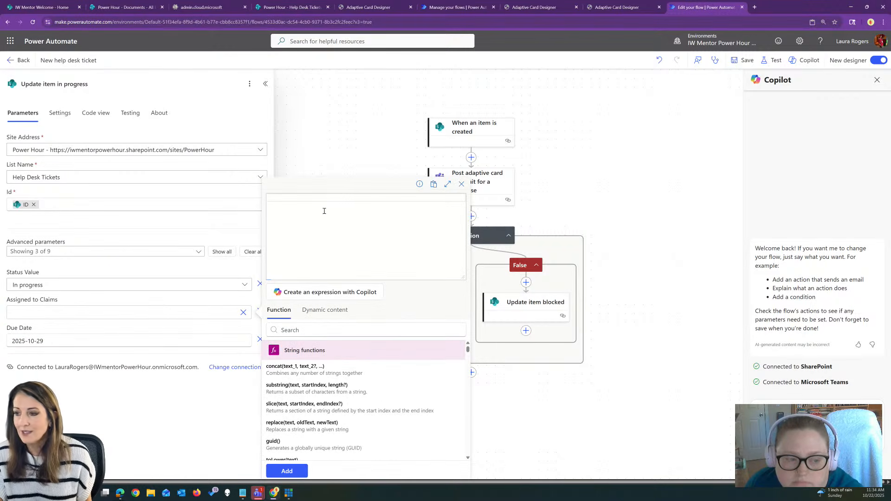
pyautogui.hotkey('ctrl', 'v')
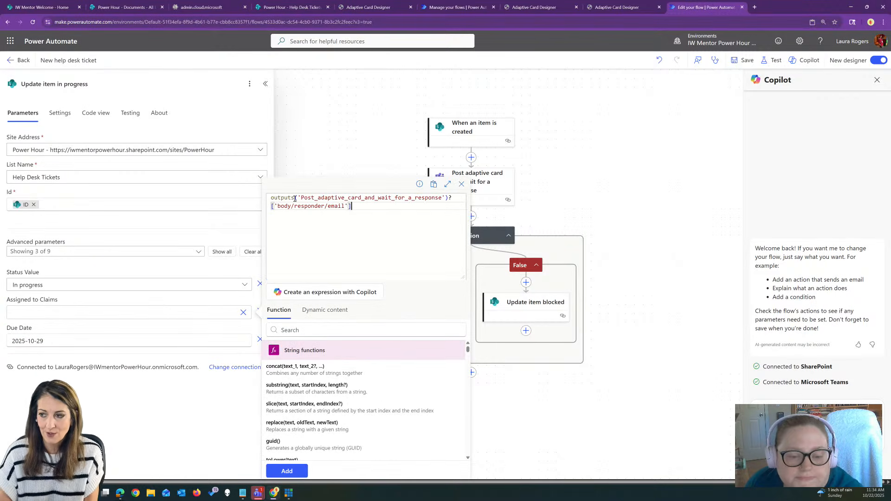
pyautogui.click(286, 471)
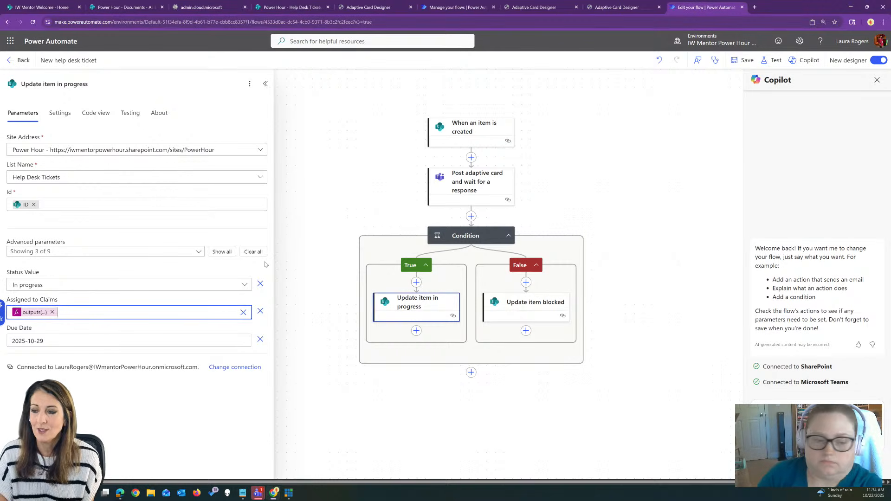
# Step: Find Teams update actions and add "Update an adaptive card in a chat or channel" after Update item in progress in the True branch
pyautogui.click(409, 308)
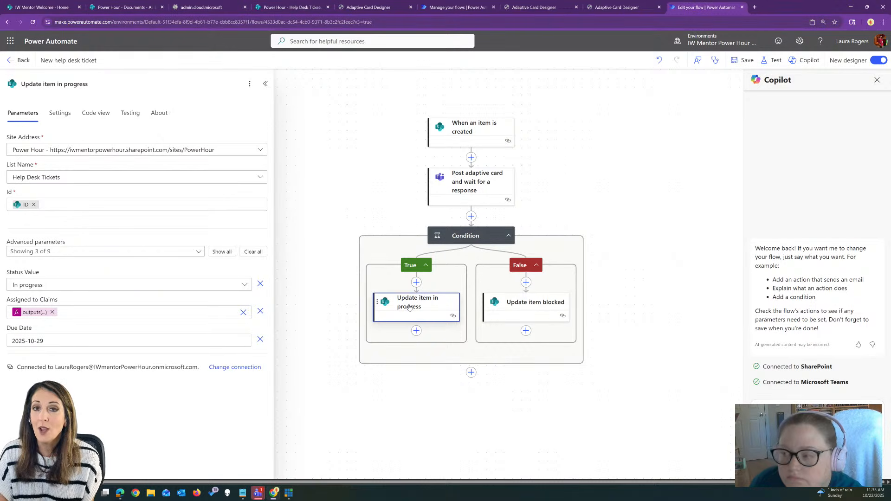
pyautogui.click(520, 302)
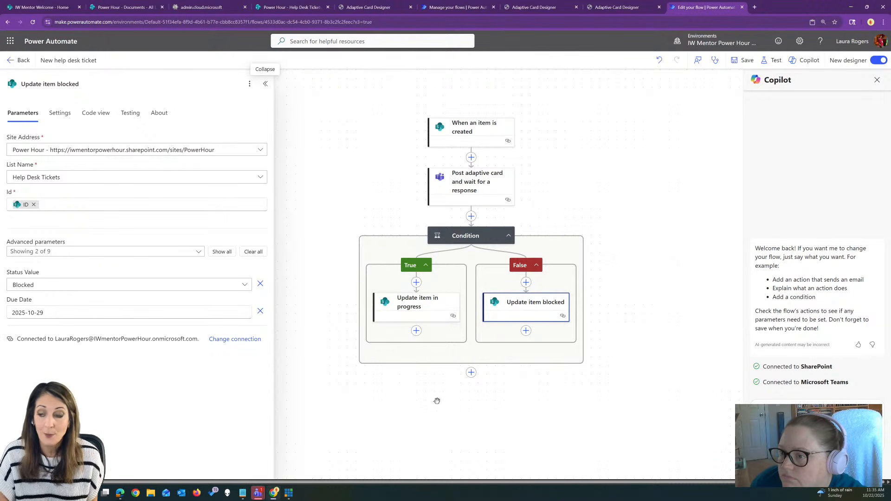
pyautogui.moveTo(431, 401); pyautogui.dragTo(408, 363)
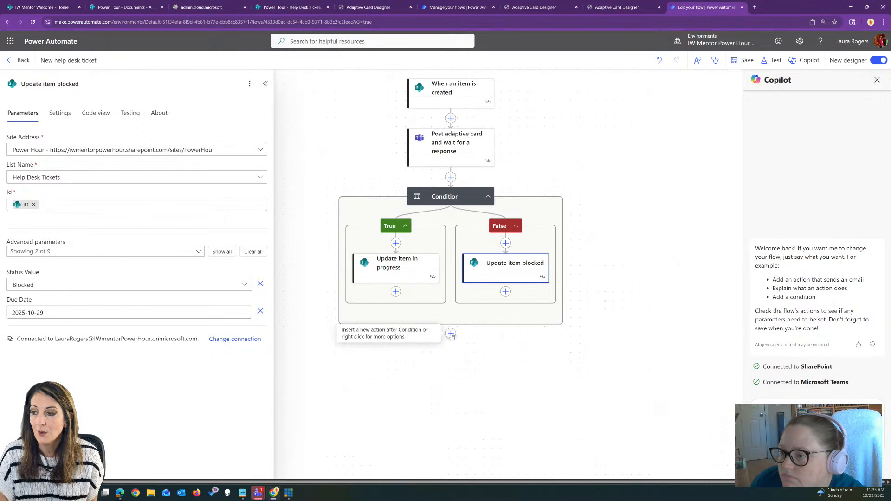
pyautogui.click(395, 291)
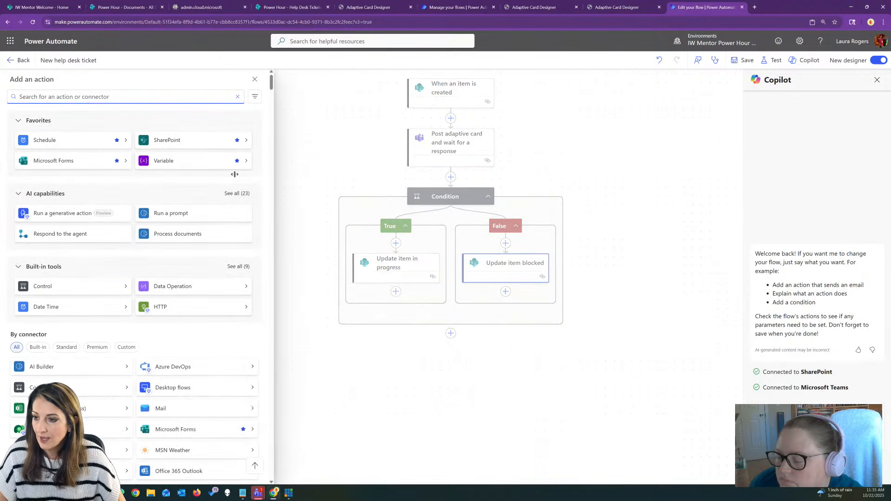
pyautogui.write('teams update')
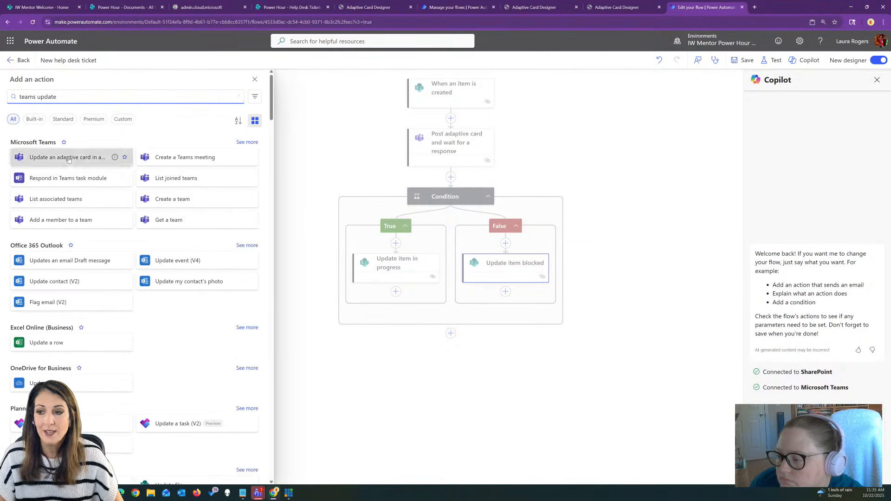
pyautogui.click(69, 159)
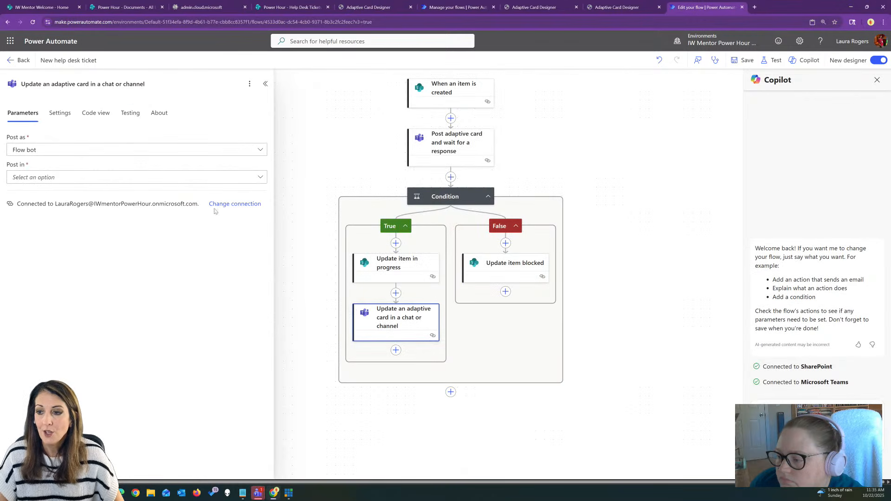
# Step: Configure the adaptive card update to post as Flow bot in a Channel, checking against the original Post adaptive card action
pyautogui.click(441, 152)
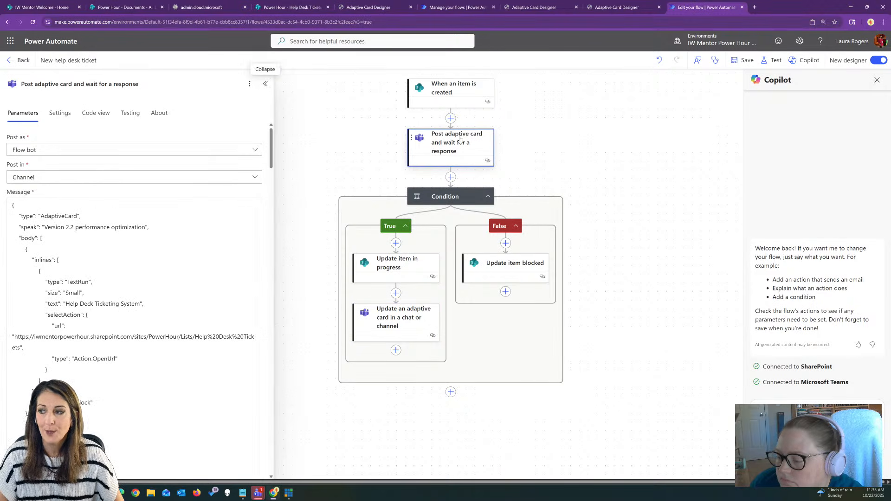
pyautogui.click(405, 322)
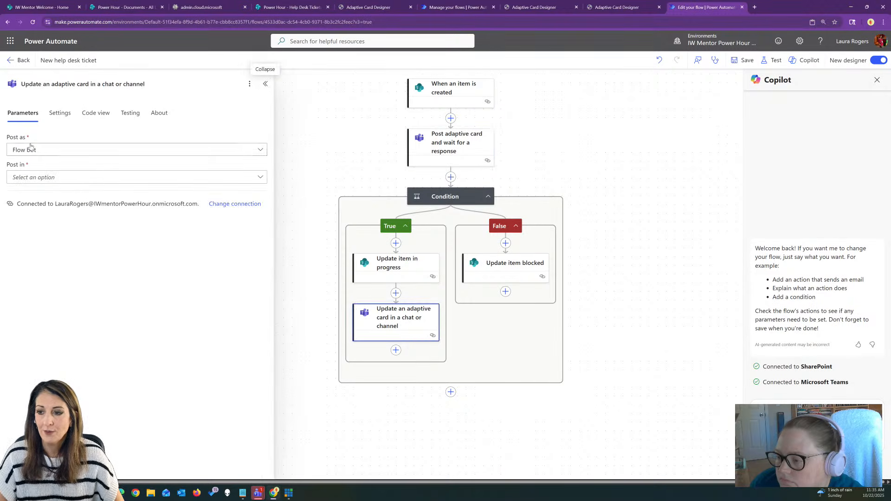
pyautogui.click(111, 149)
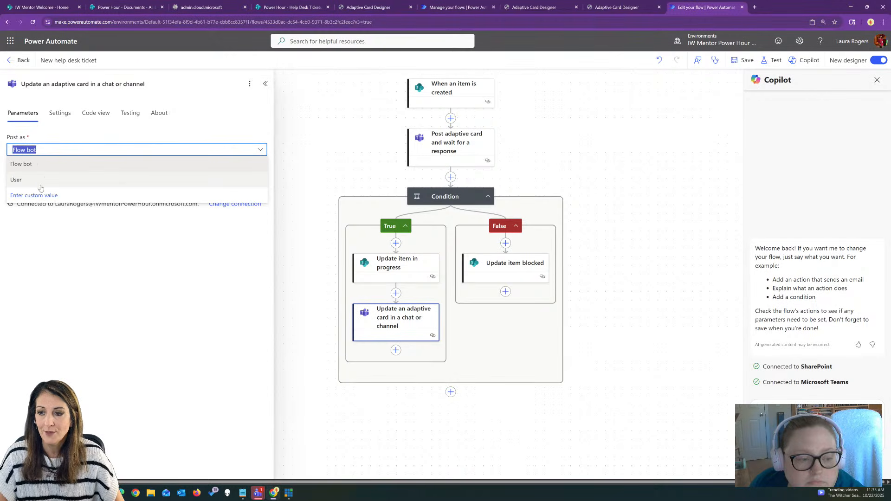
pyautogui.click(85, 147)
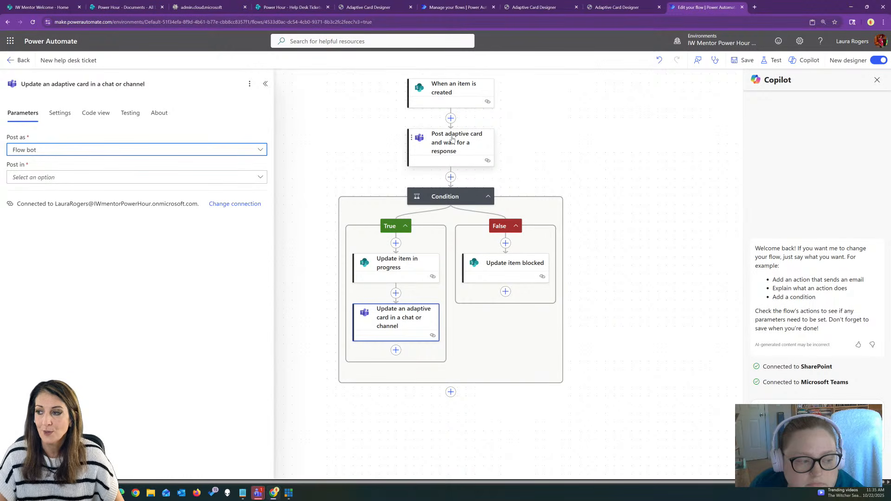
pyautogui.click(107, 177)
pyautogui.click(96, 192)
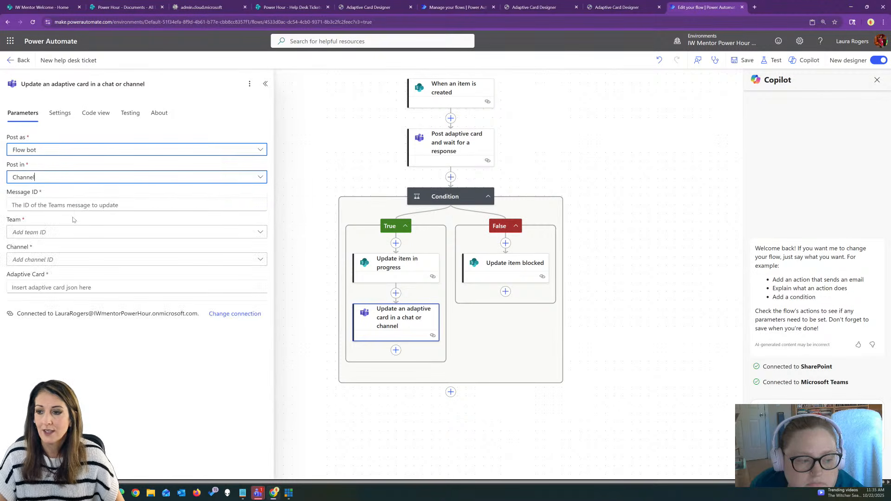
pyautogui.click(74, 203)
pyautogui.click(268, 198)
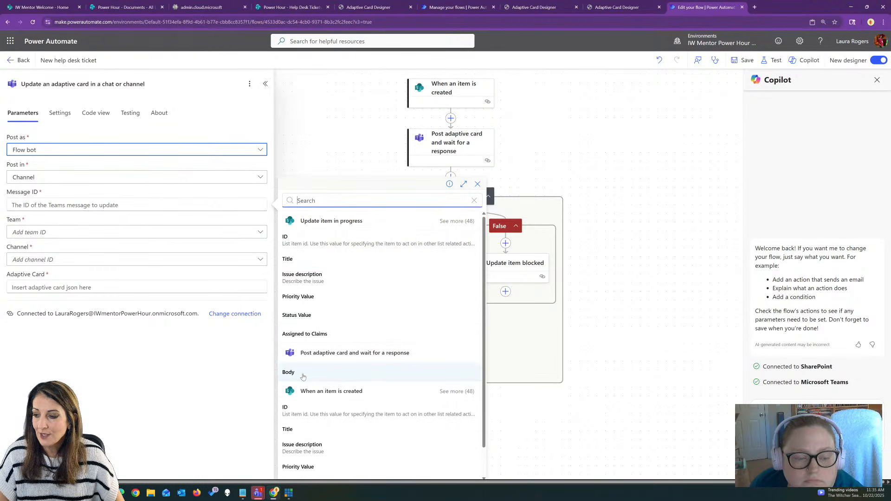
pyautogui.scroll(-1, 306, 373)
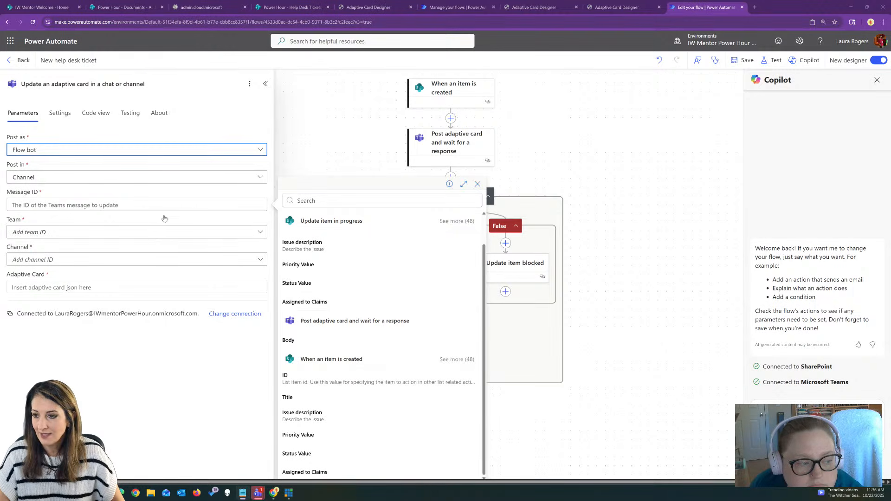
# Step: Set Message ID to the custom expression outputs('Post_adaptive_card_and_wait_for_a_response')?['body/messageId'], checking the property name against the sample response in the notes
pyautogui.click(128, 203)
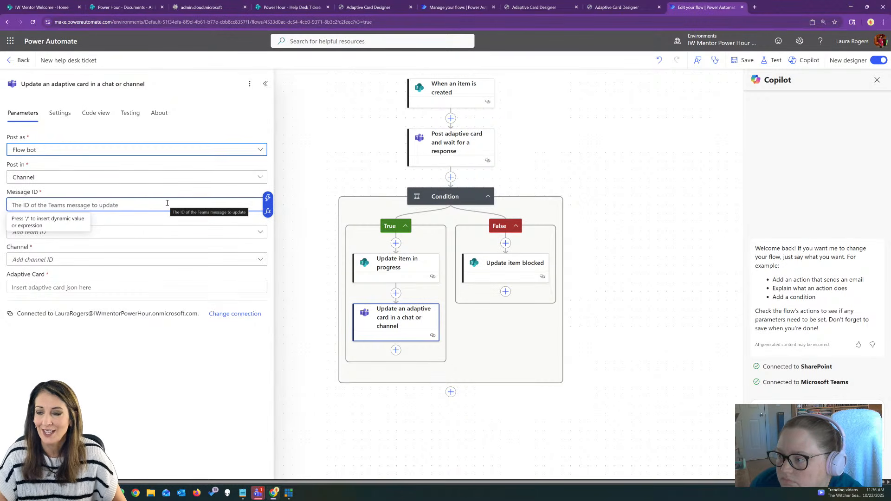
pyautogui.click(268, 211)
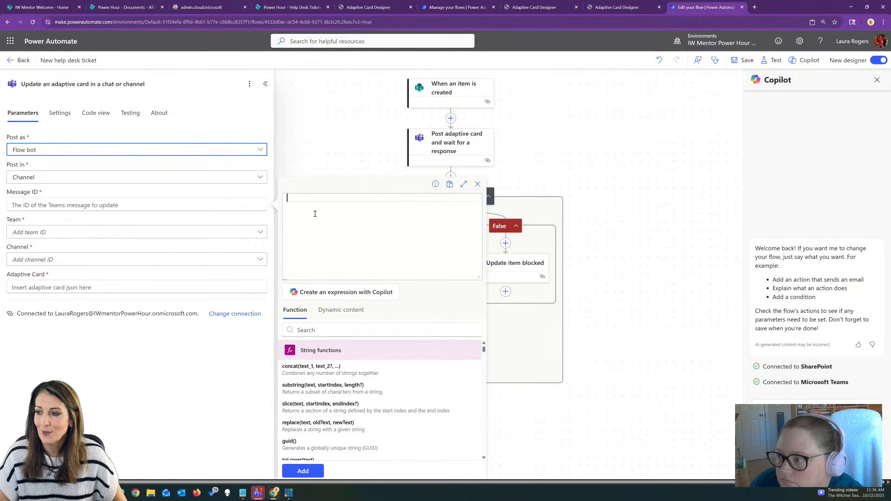
pyautogui.write("outputs('Post_adaptive_card_and_wait_for_a_response')?['body/submitActionId']")
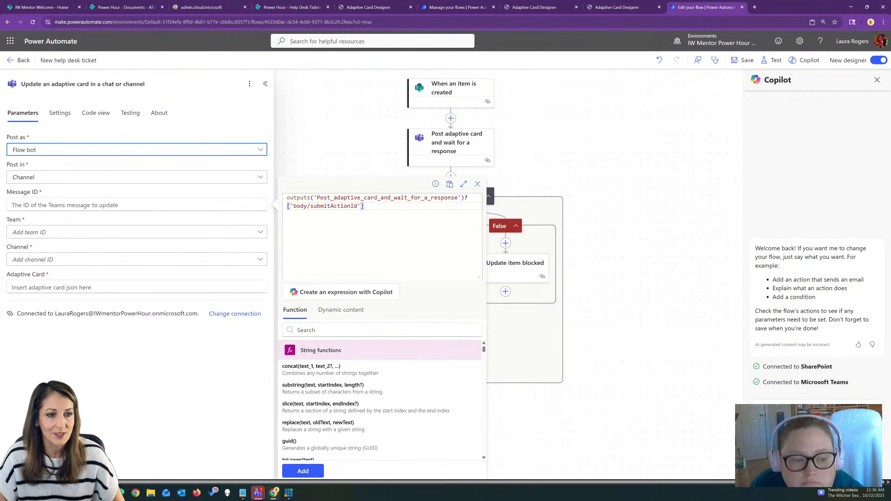
pyautogui.hotkey('alt', 'Tab')
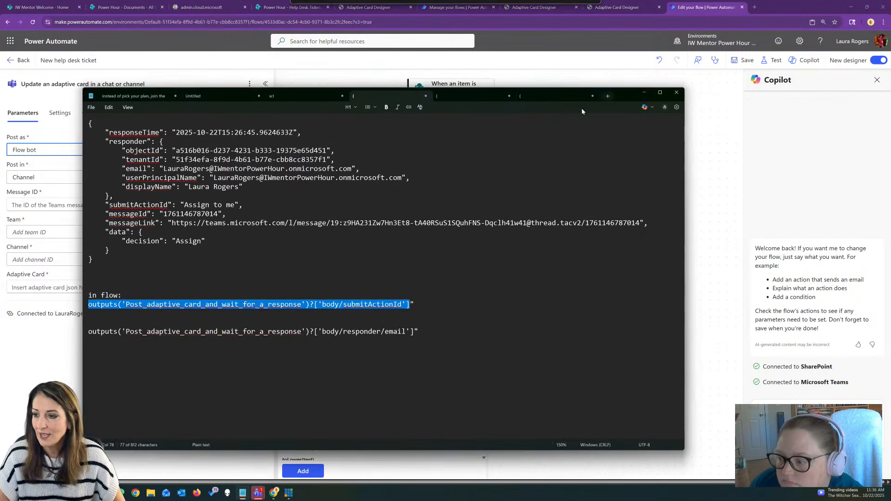
pyautogui.rightClick(144, 212)
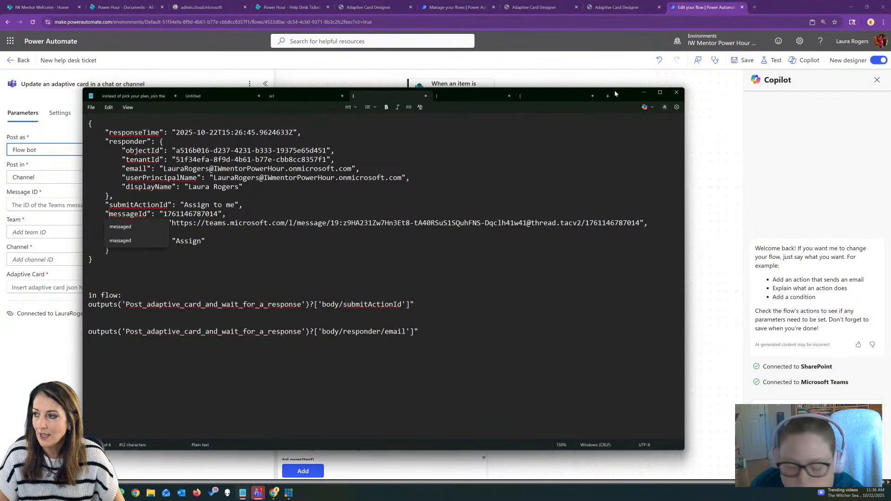
pyautogui.click(643, 92)
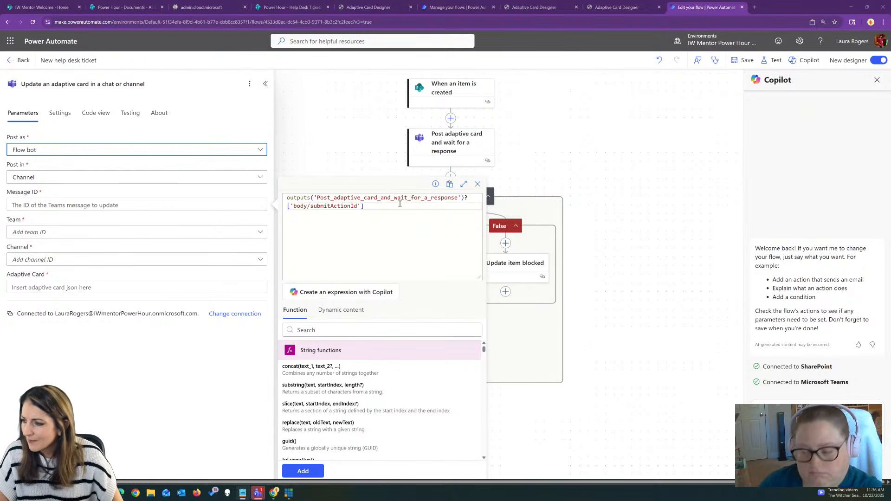
pyautogui.doubleClick(311, 207)
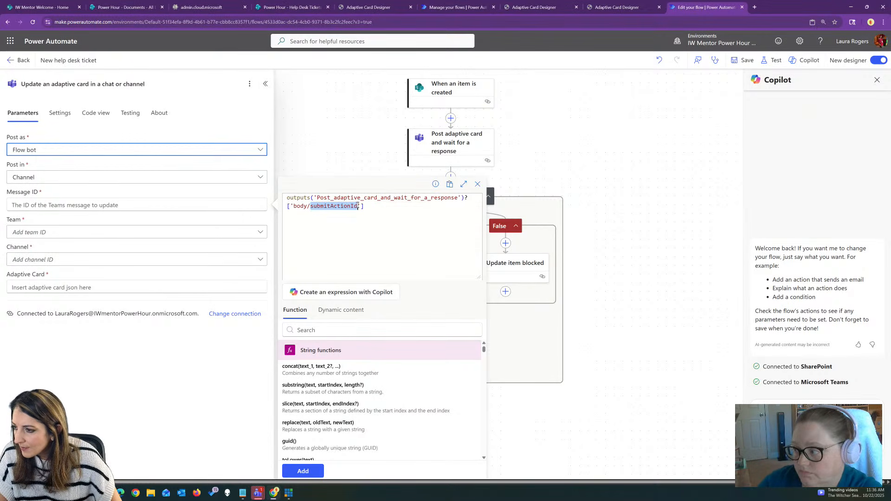
pyautogui.write('message')
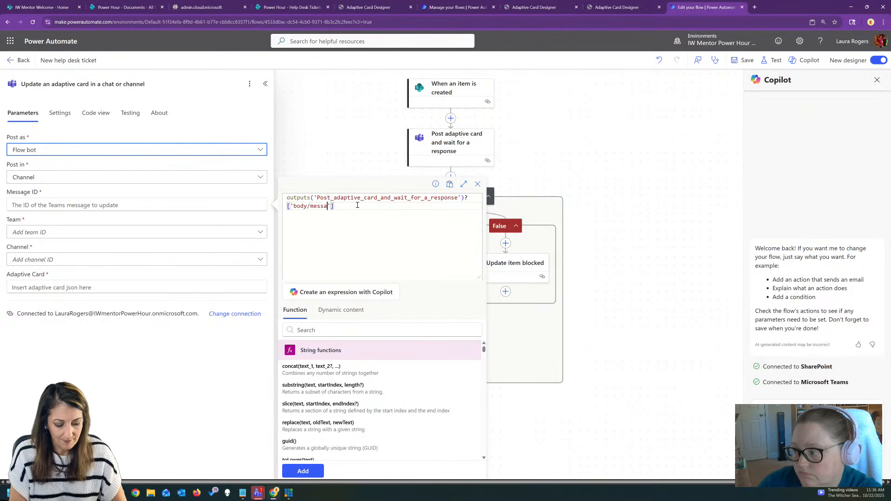
pyautogui.write('Id')
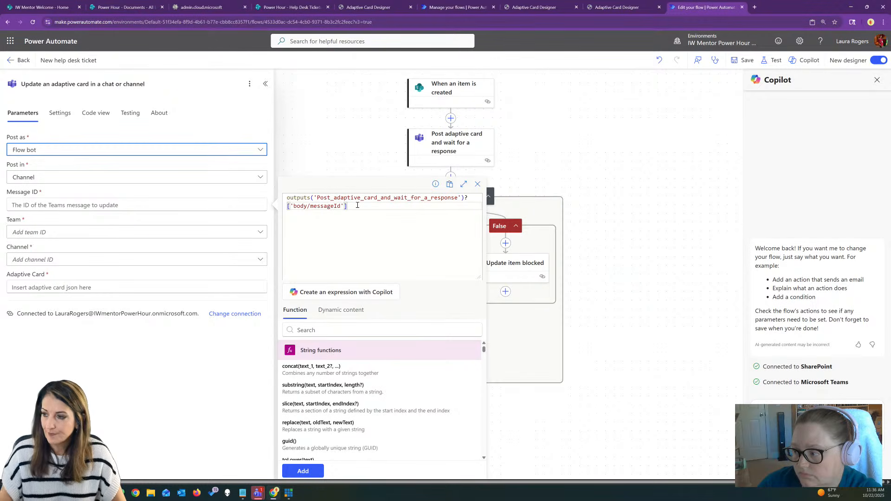
pyautogui.click(302, 471)
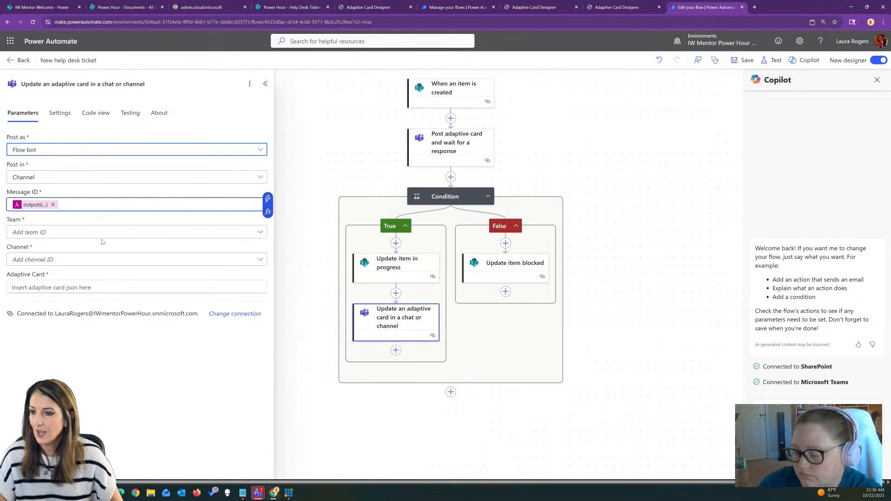
# Step: Set the adaptive card update's Team to Power Hour and its Channel to Help Desk Tickets
pyautogui.click(80, 232)
pyautogui.click(77, 261)
pyautogui.click(78, 259)
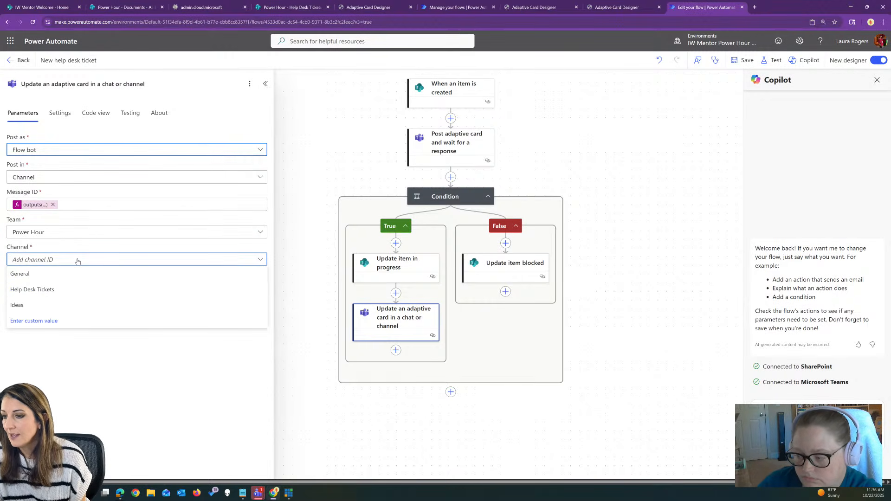
pyautogui.click(59, 289)
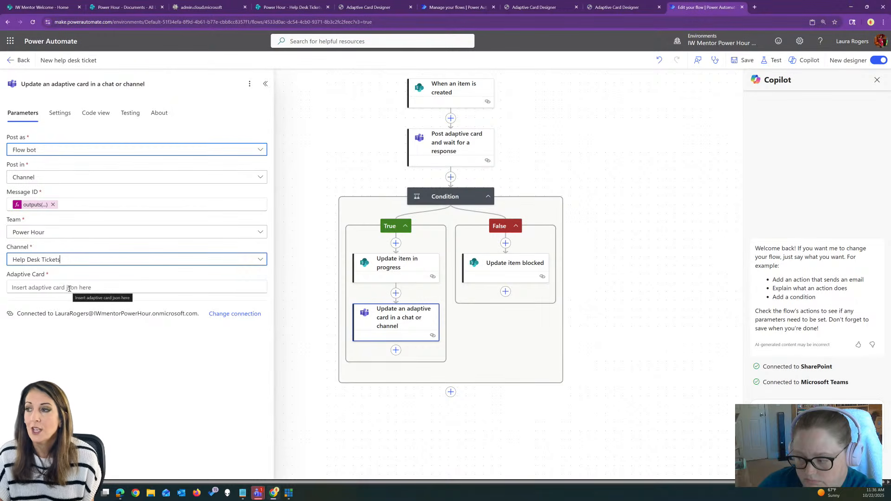
# Step: Copy the In Progress card's payload from Adaptive Card Designer and paste it into the update action's Adaptive Card field in Power Automate
pyautogui.click(603, 6)
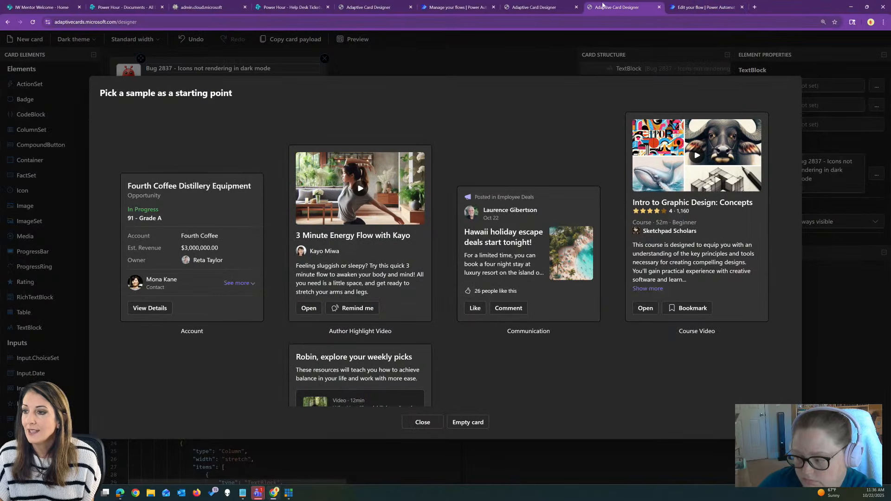
pyautogui.click(659, 7)
pyautogui.click(530, 8)
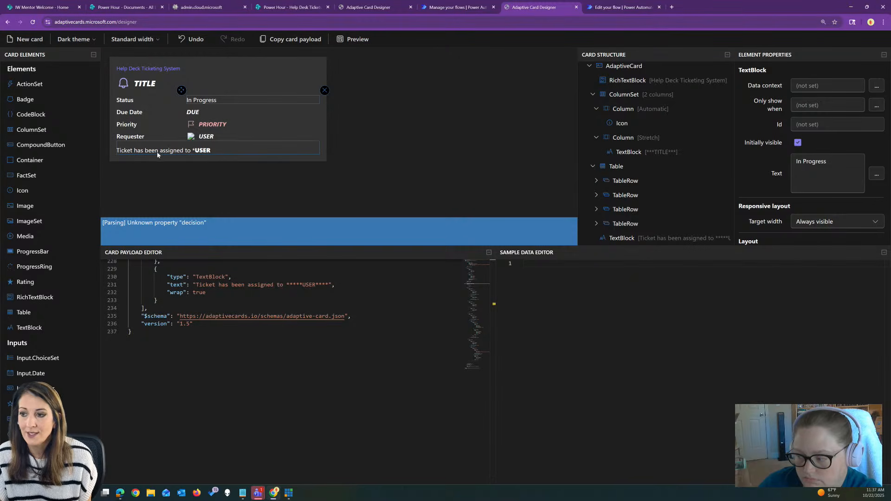
pyautogui.click(305, 40)
pyautogui.click(621, 6)
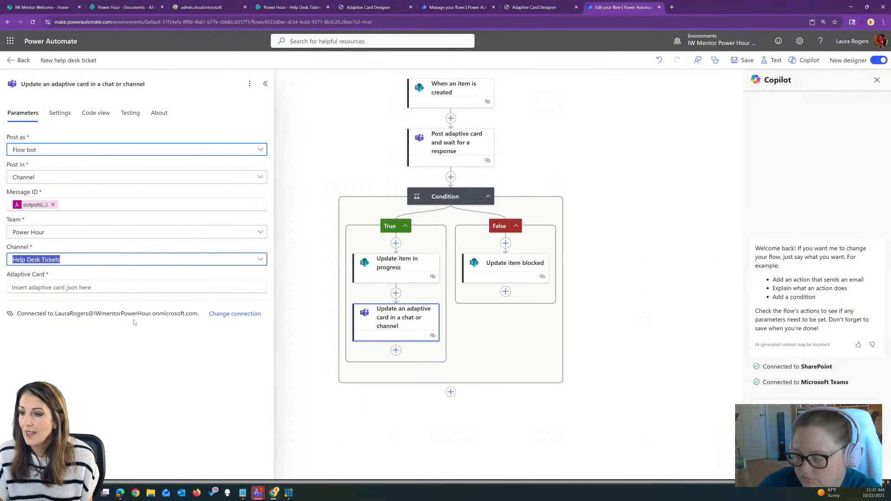
pyautogui.click(95, 286)
pyautogui.hotkey('ctrl', 'v')
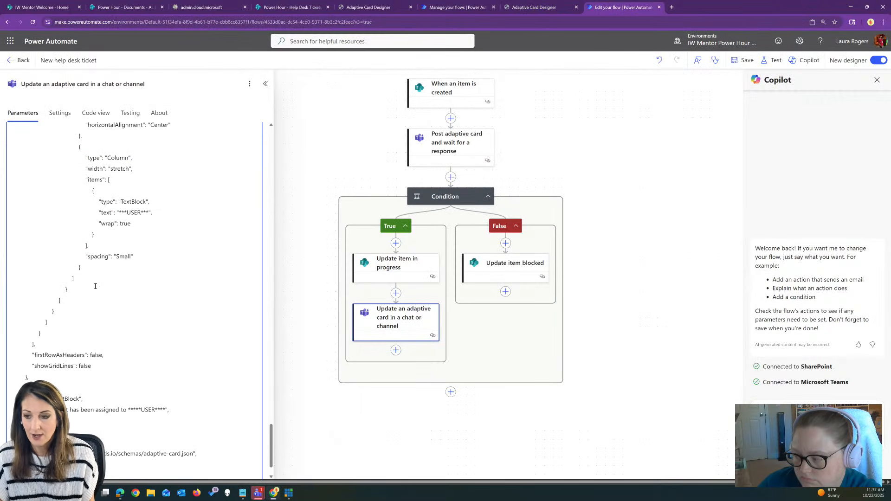
# Step: Replace the ***TITLE*** placeholder in the pasted card JSON with the Title dynamic value
pyautogui.scroll(15, 210, 352)
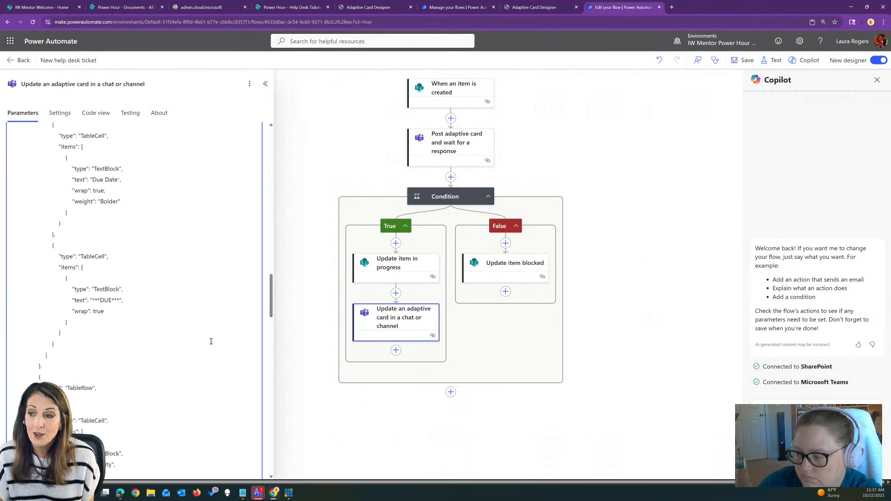
pyautogui.scroll(10, 211, 340)
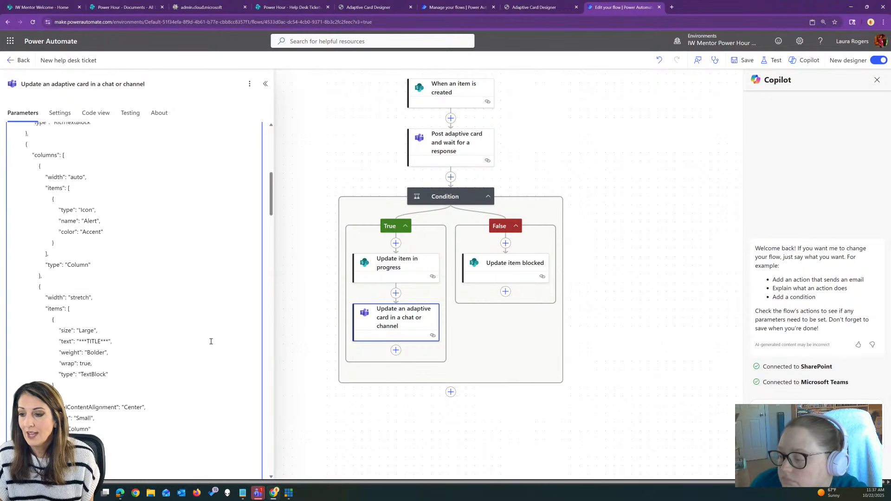
pyautogui.scroll(10, 189, 233)
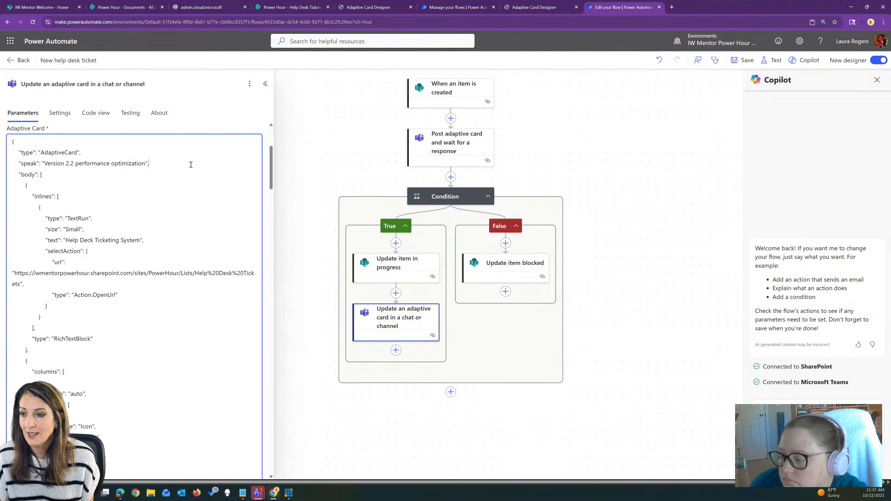
pyautogui.scroll(-5, 121, 342)
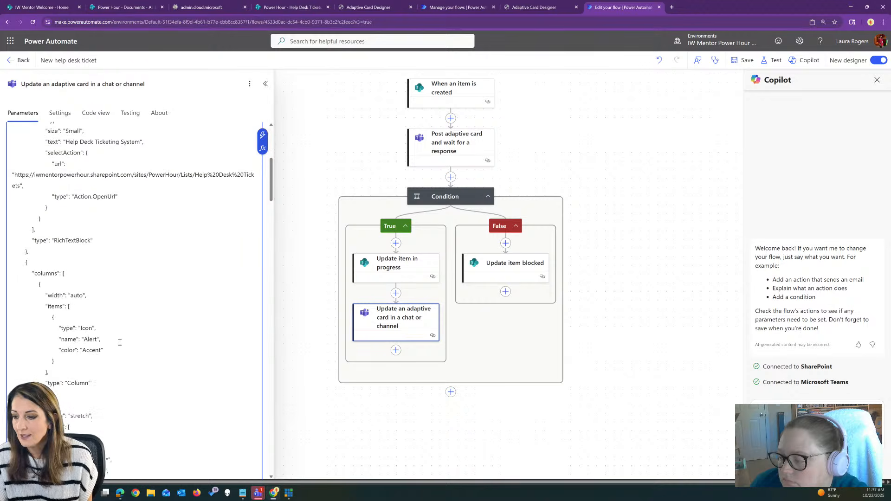
pyautogui.scroll(-3, 119, 342)
pyautogui.moveTo(80, 245); pyautogui.dragTo(107, 245)
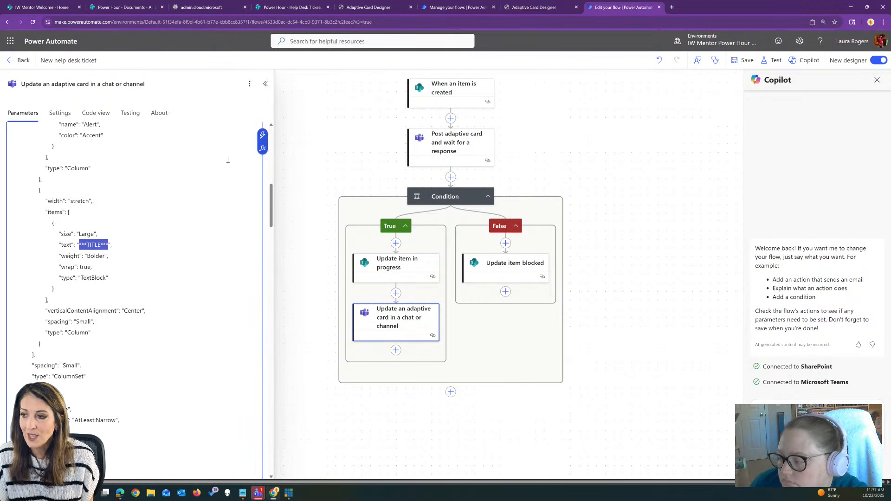
pyautogui.click(262, 136)
pyautogui.click(309, 323)
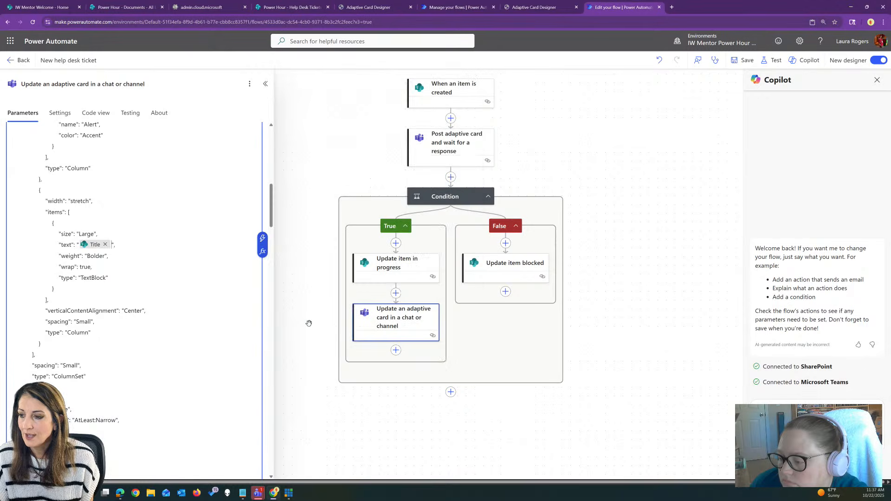
# Step: Replace the ***DUE*** placeholder in the card's Due Date row with the Due Date dynamic value
pyautogui.scroll(-7, 156, 332)
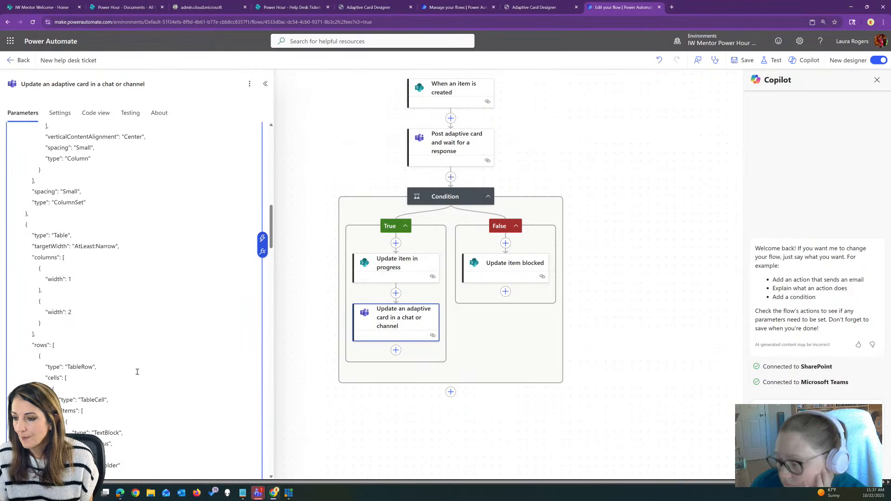
pyautogui.scroll(-15, 160, 322)
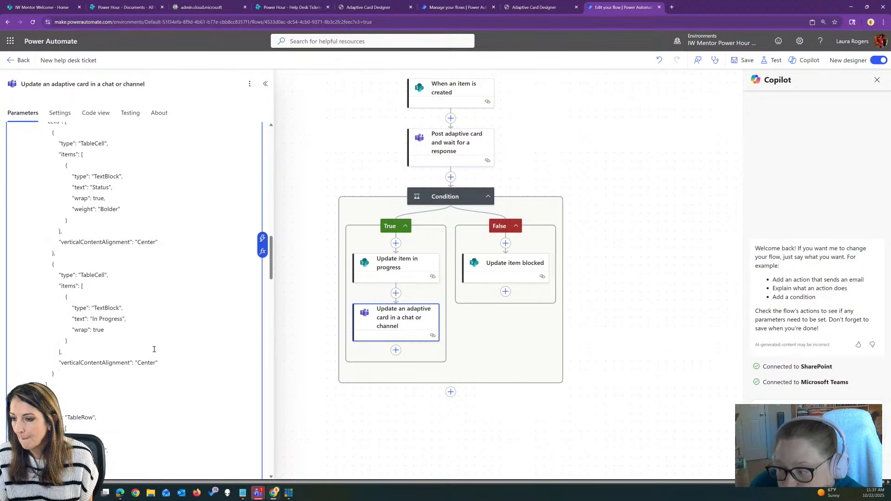
pyautogui.scroll(-10, 154, 349)
pyautogui.moveTo(93, 244); pyautogui.dragTo(110, 245)
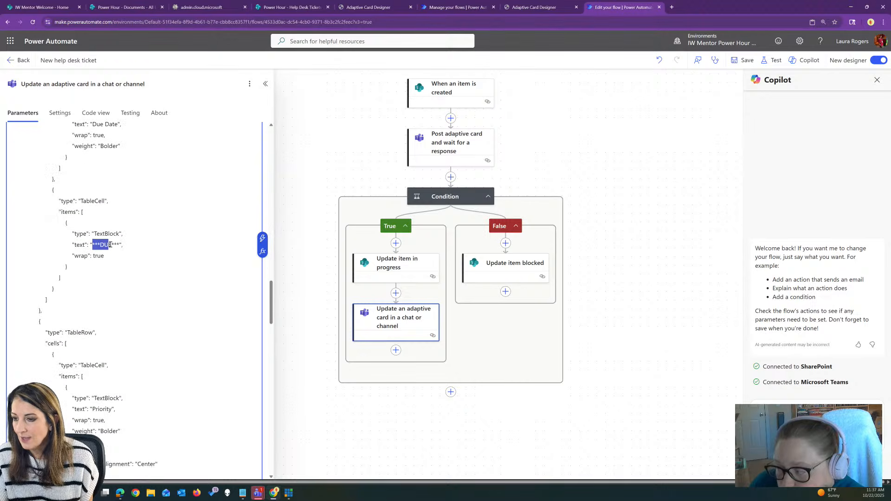
pyautogui.click(262, 238)
pyautogui.write('du')
pyautogui.click(297, 131)
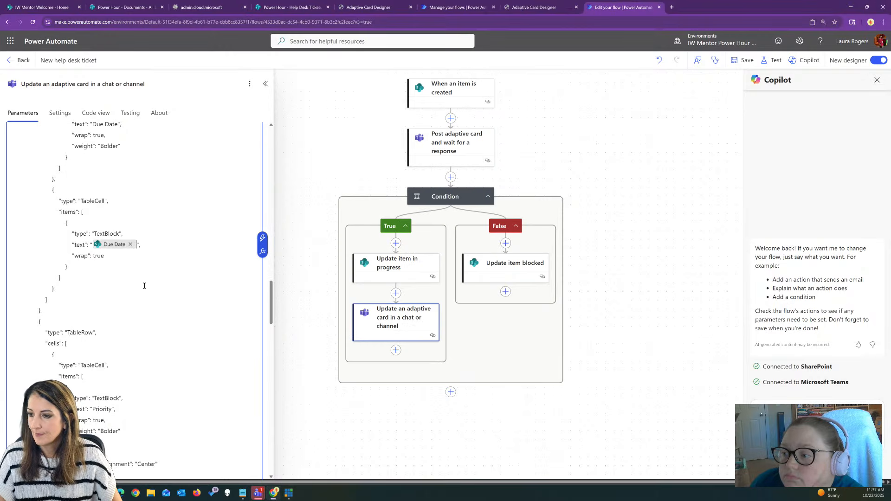
# Step: Replace the ***PRIORITY*** placeholder in the card JSON with Priority Value from When an item is created
pyautogui.scroll(-6, 146, 306)
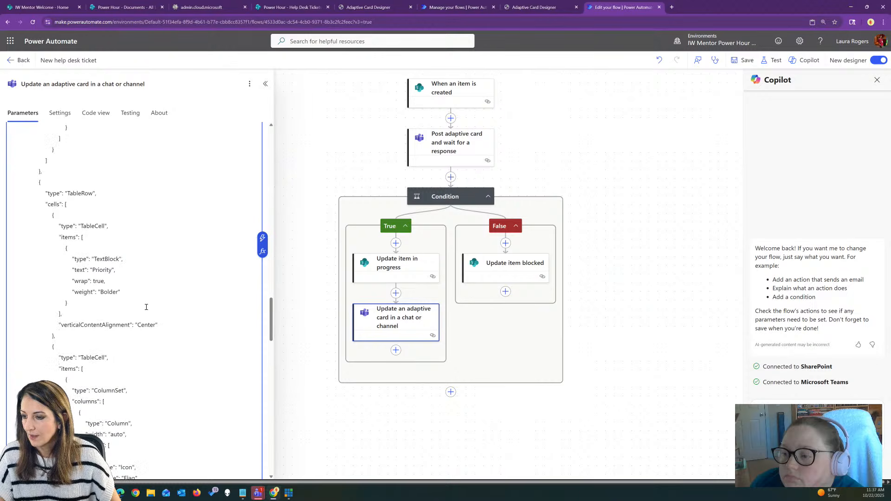
pyautogui.scroll(-5, 146, 307)
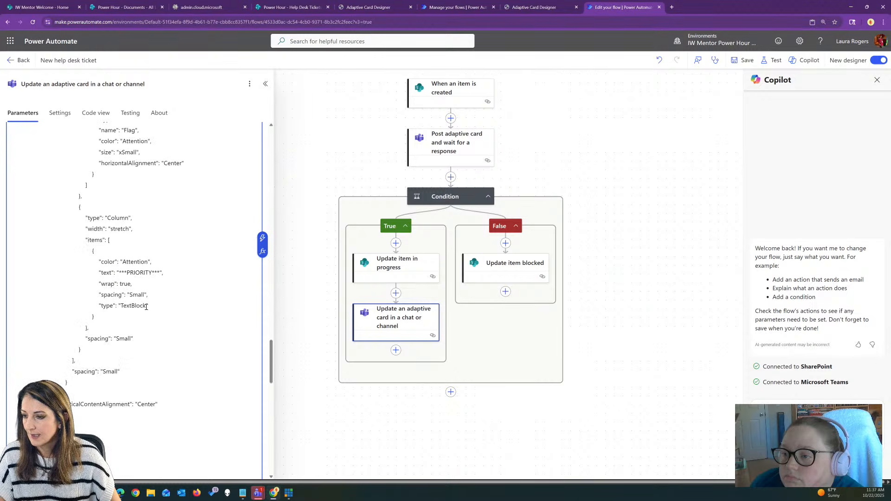
pyautogui.moveTo(119, 272); pyautogui.dragTo(160, 271)
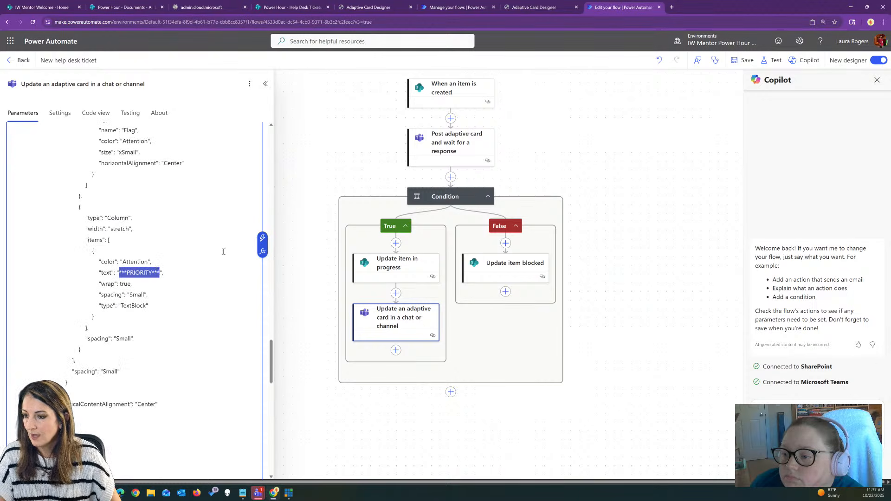
pyautogui.click(262, 238)
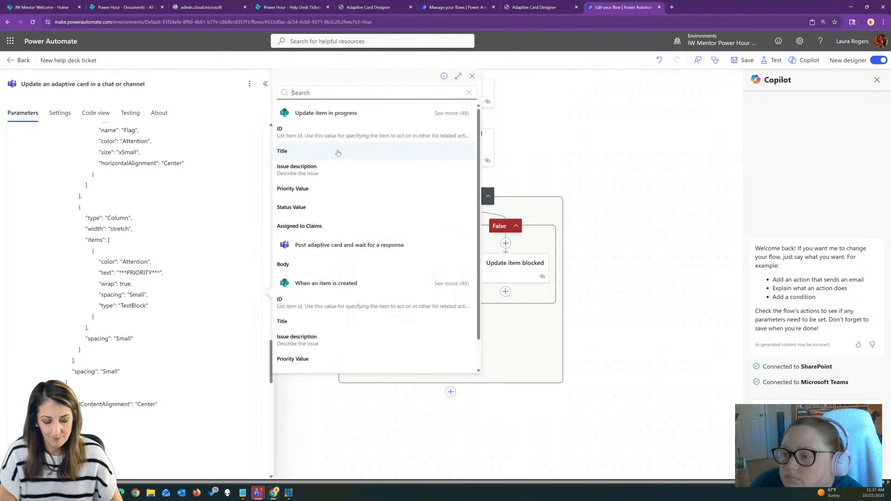
pyautogui.write('priori')
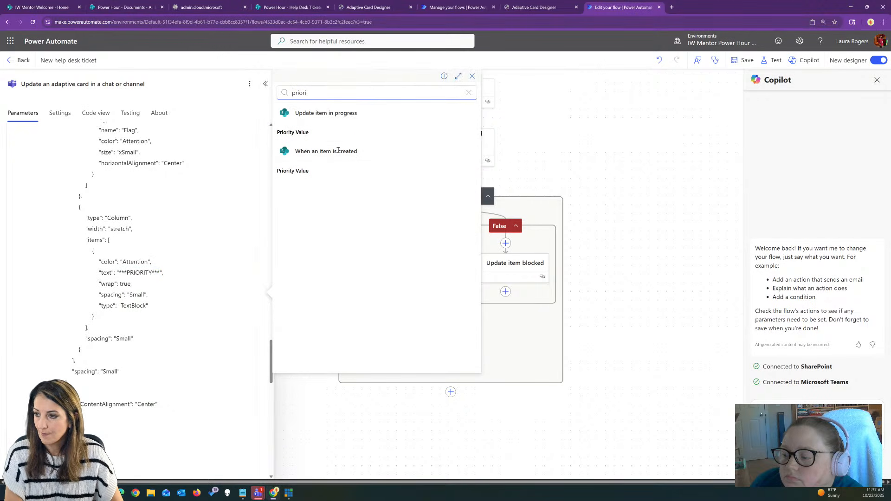
pyautogui.click(330, 179)
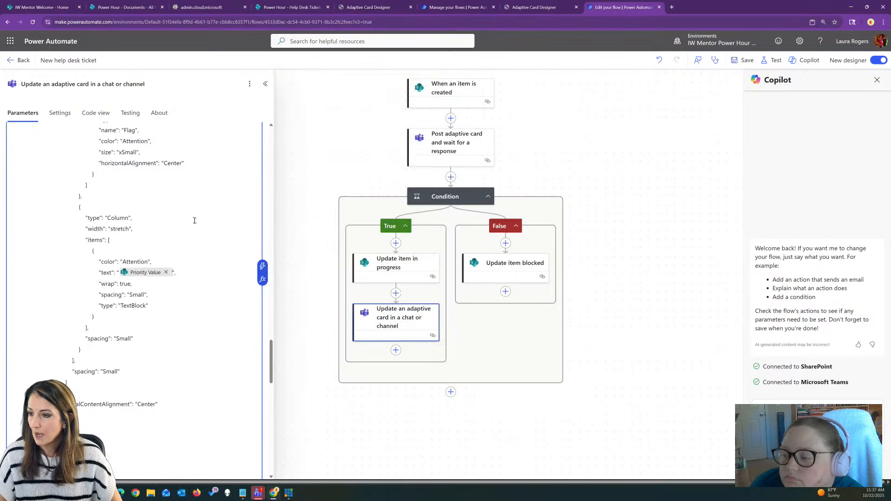
pyautogui.scroll(-10, 125, 284)
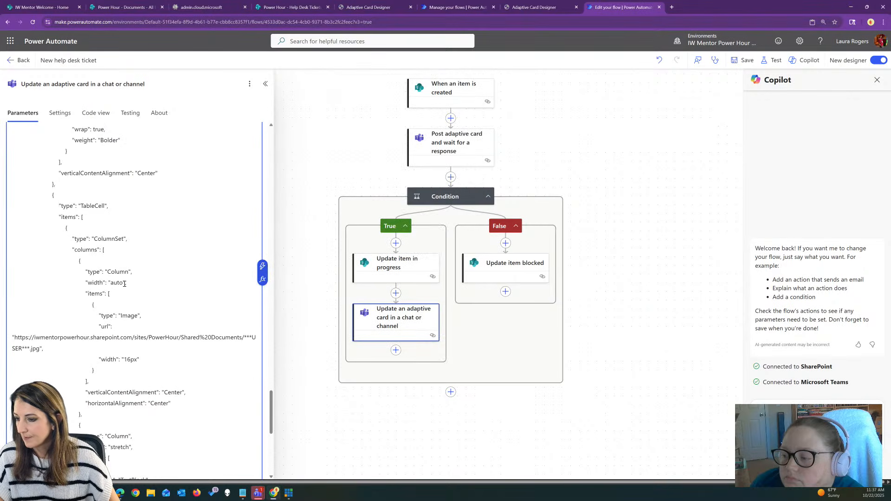
# Step: Replace the requester text block's ***USER*** placeholder with Created By DisplayName from When an item is created
pyautogui.scroll(-3, 124, 283)
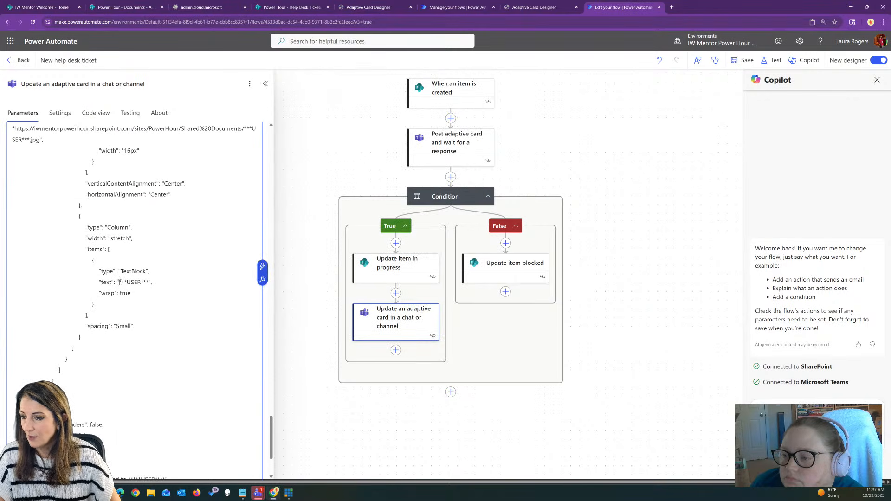
pyautogui.moveTo(120, 282); pyautogui.dragTo(147, 280)
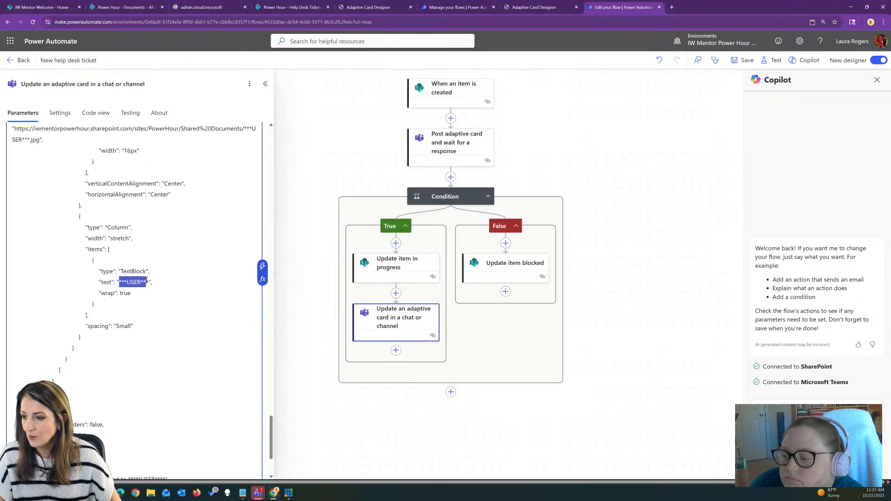
pyautogui.click(262, 266)
pyautogui.write('create')
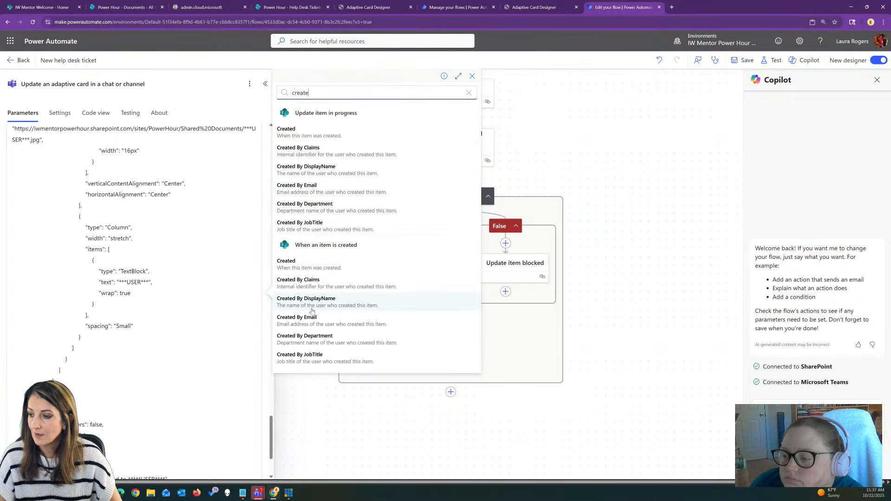
pyautogui.click(342, 303)
# Step: For the USER placeholder after "Ticket has been assigned to", enter the expression outputs('Post_adaptive_card_and_wait_for_a_response')?['body/responder/email']
pyautogui.scroll(-3, 138, 316)
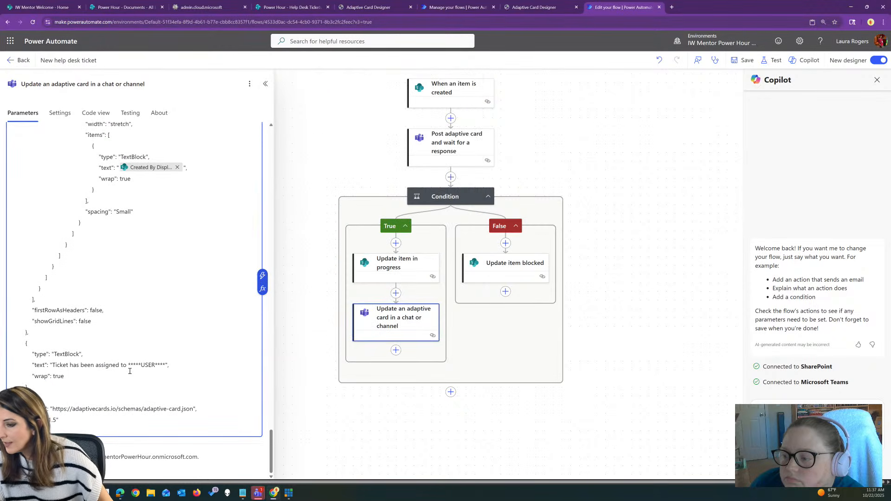
pyautogui.moveTo(130, 364); pyautogui.dragTo(168, 363)
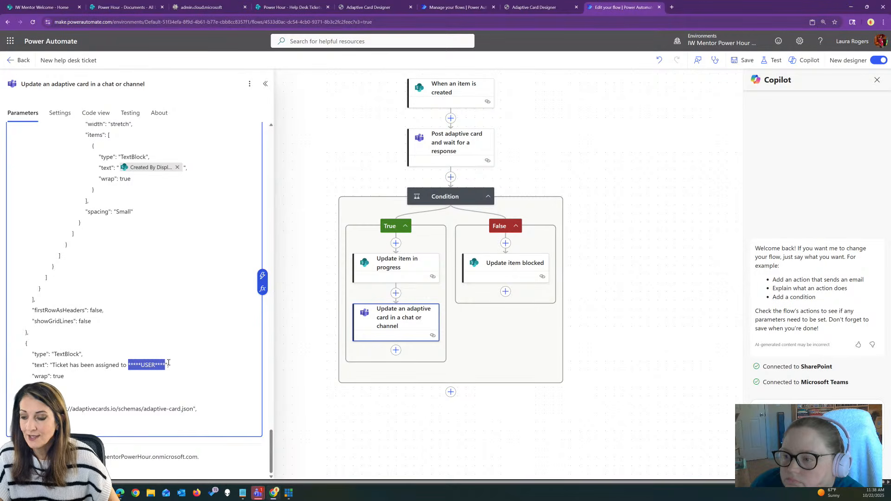
pyautogui.click(262, 288)
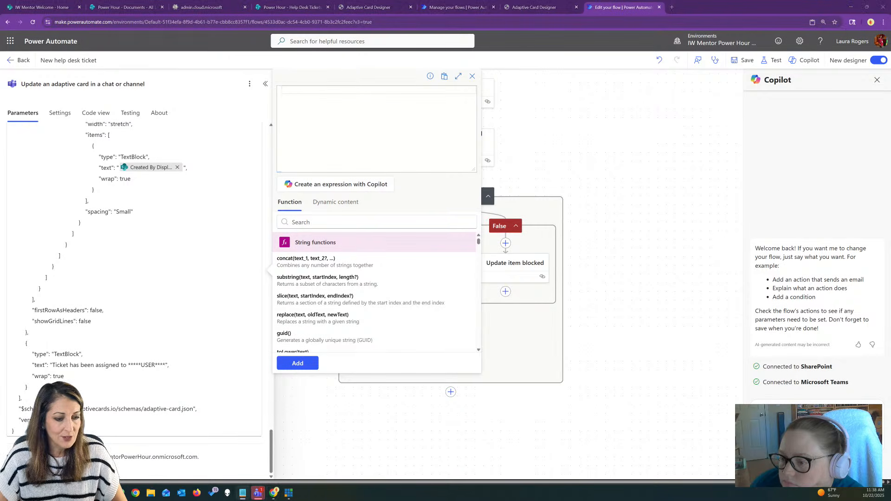
pyautogui.write("outputs('Post_adaptive_card_and_wait_for_a_response')?['body/responder/email']")
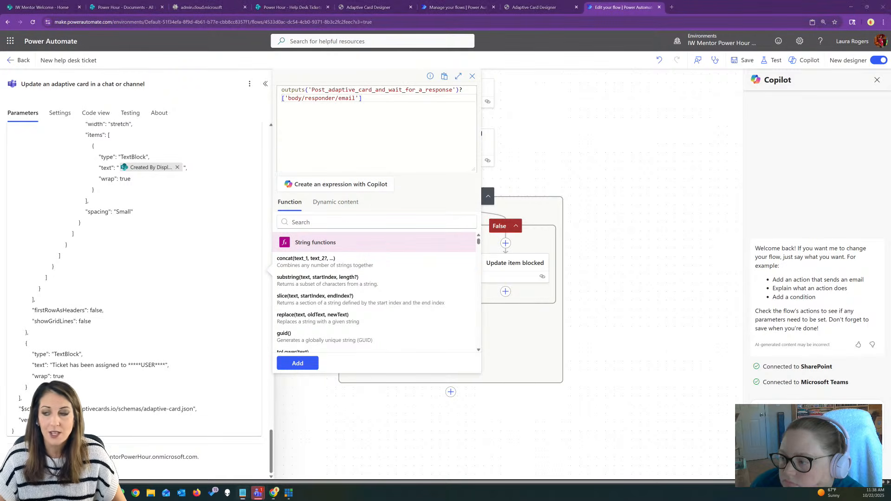
# Step: Look up the responder's display name property in the notes, change the expression's path to body/responder/displayName, and insert it into the card JSON
pyautogui.hotkey('alt', 'Tab')
pyautogui.click(382, 198)
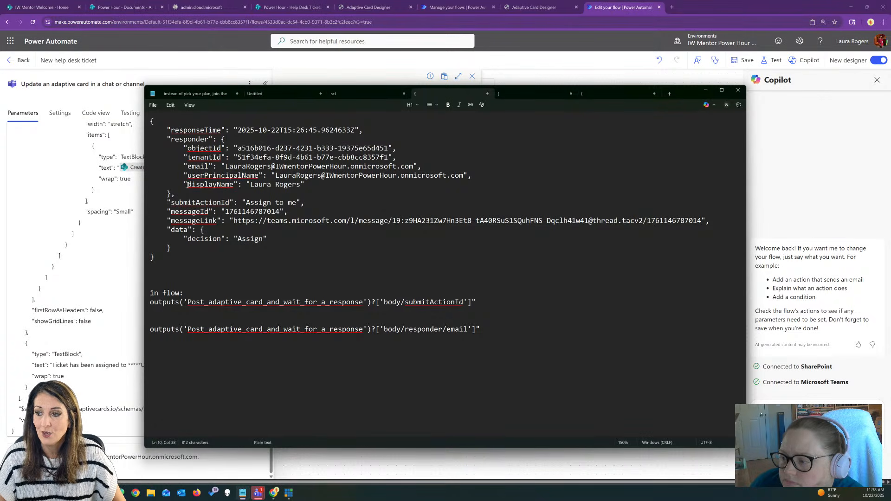
pyautogui.moveTo(187, 185); pyautogui.dragTo(236, 183)
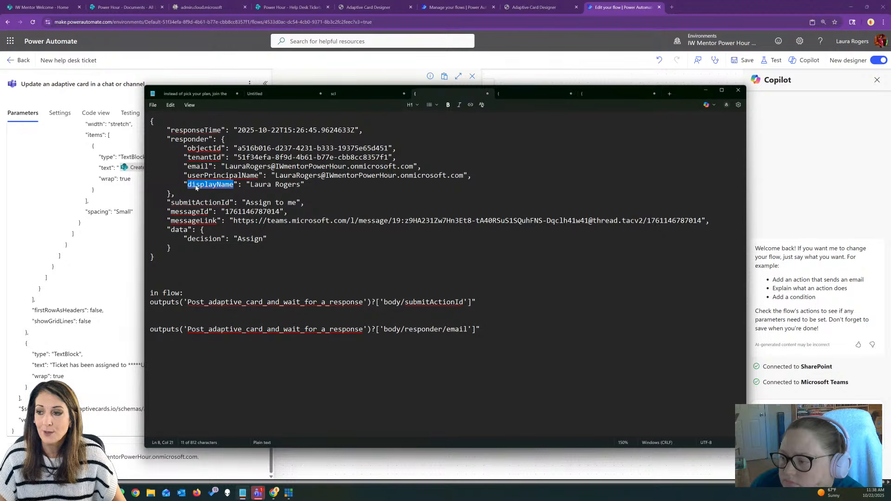
pyautogui.moveTo(682, 92); pyautogui.dragTo(0, 144)
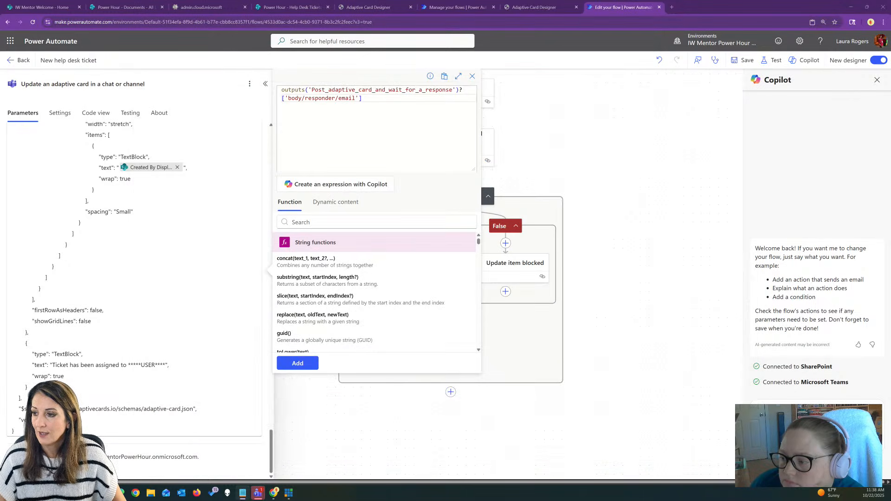
pyautogui.doubleClick(347, 97)
pyautogui.write('displayNa')
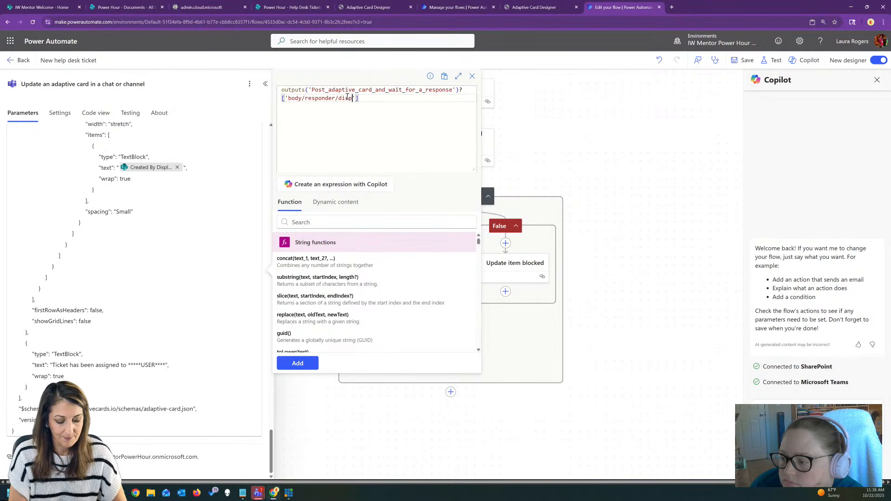
pyautogui.write('me')
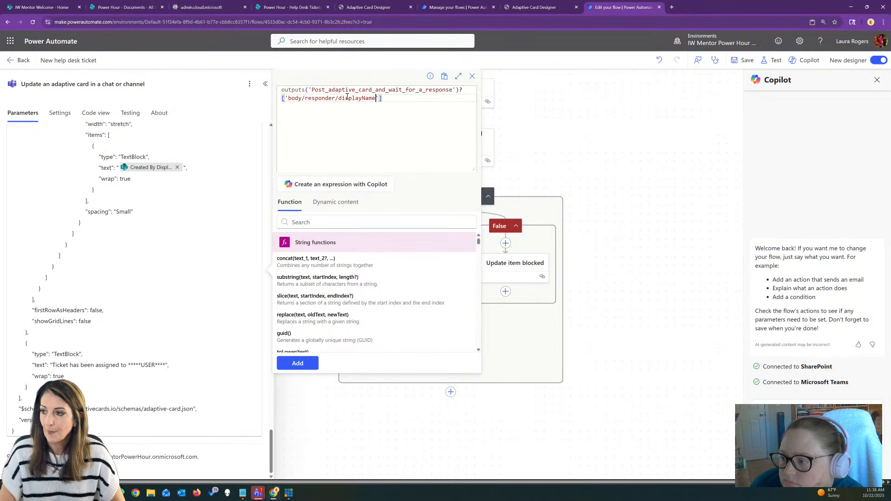
pyautogui.click(299, 364)
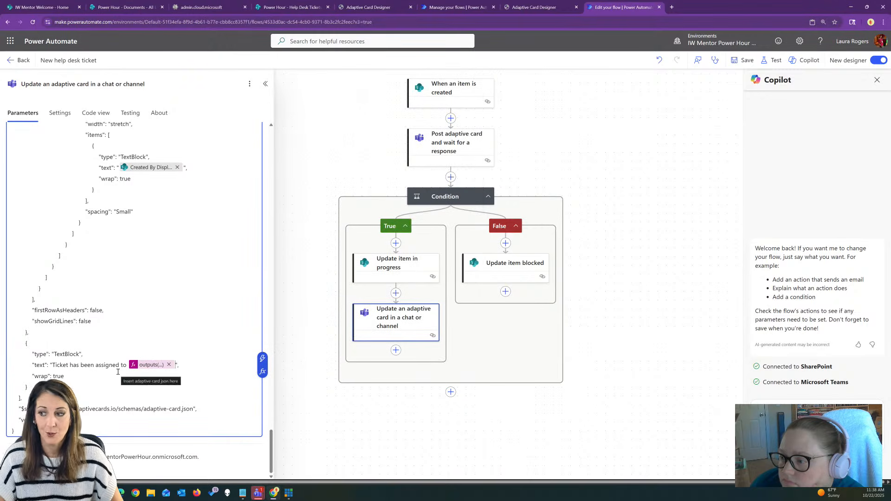
# Step: Save the New help desk ticket flow and start a test run
pyautogui.click(744, 60)
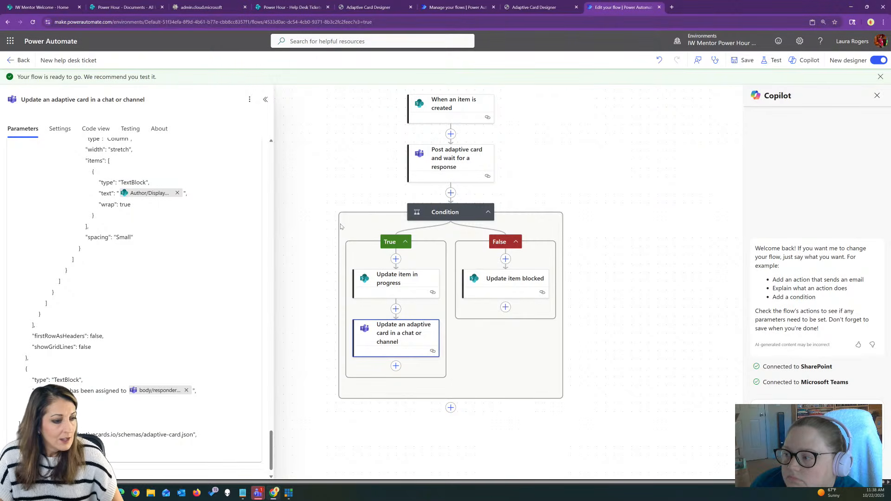
pyautogui.click(768, 61)
pyautogui.click(729, 116)
pyautogui.click(744, 129)
pyautogui.click(735, 147)
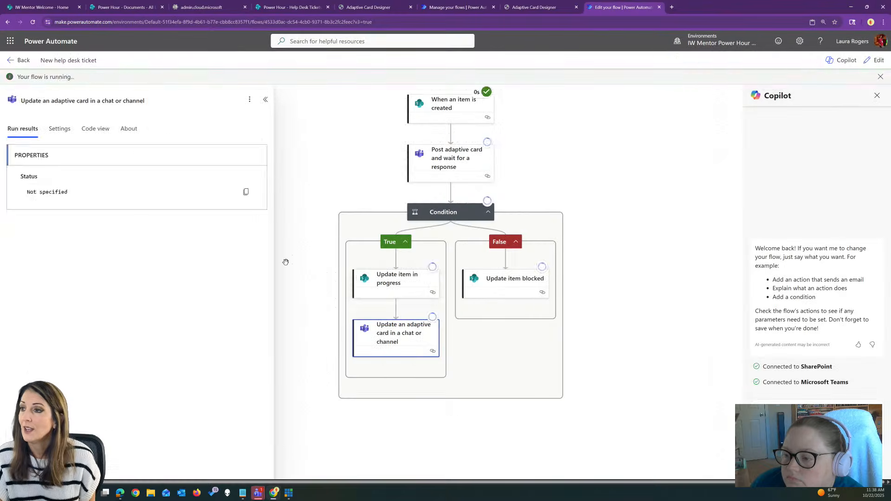
# Step: Check the Test 1125 ticket in the SharePoint Help Desk Tickets list and return to the running flow in Power Automate
pyautogui.click(294, 4)
pyautogui.click(203, 23)
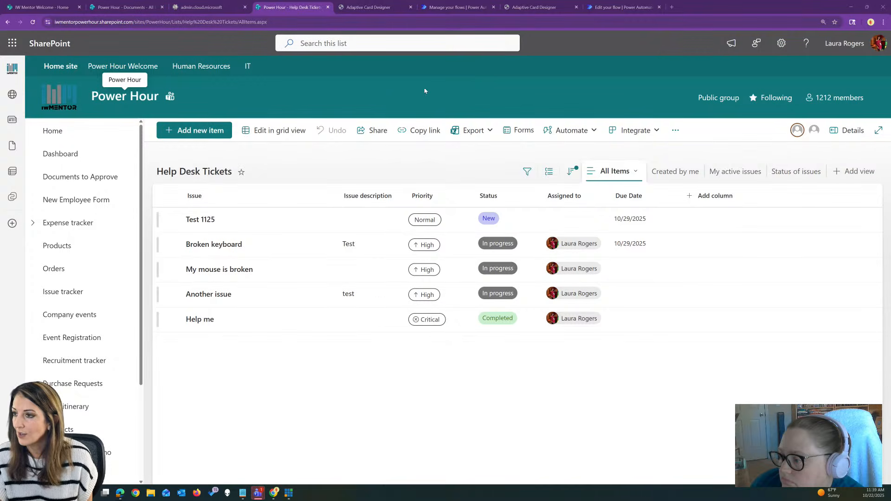
pyautogui.click(616, 7)
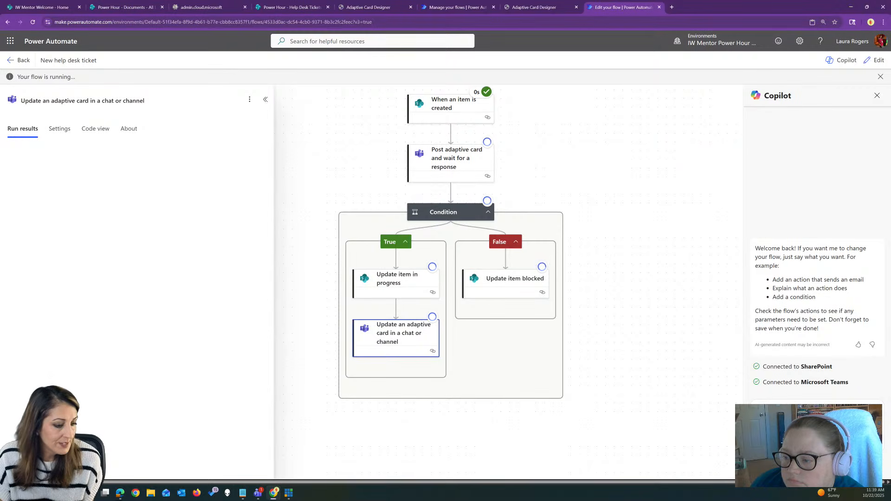
# Step: Switch to the Help Desk Tickets channel in Teams and answer the Test 1125 card with Blocked
pyautogui.hotkey('alt', 'Tab')
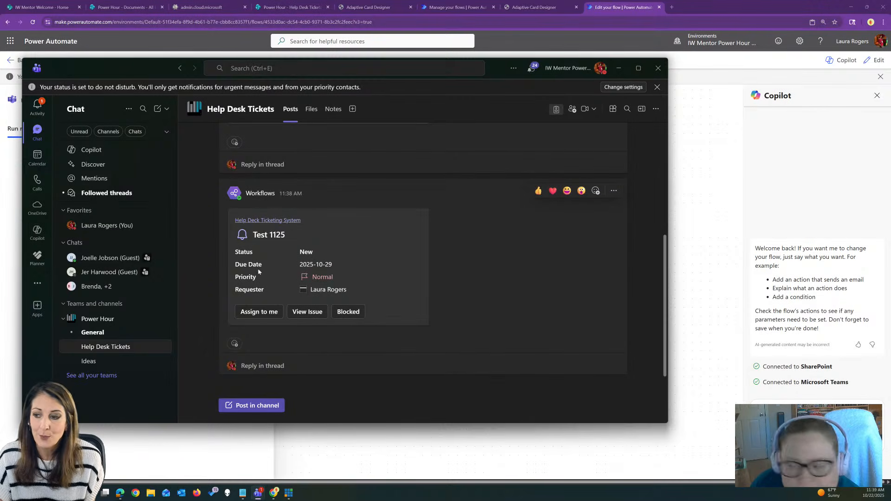
pyautogui.click(348, 314)
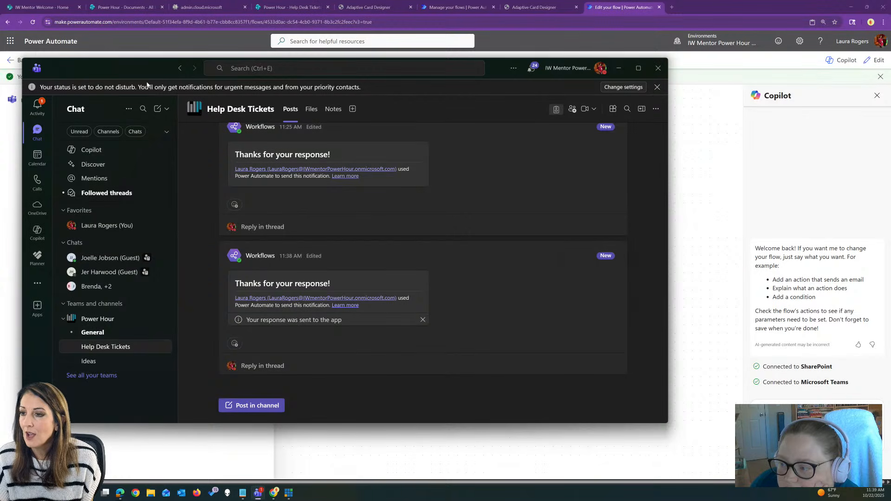
pyautogui.moveTo(167, 68); pyautogui.dragTo(0, 72)
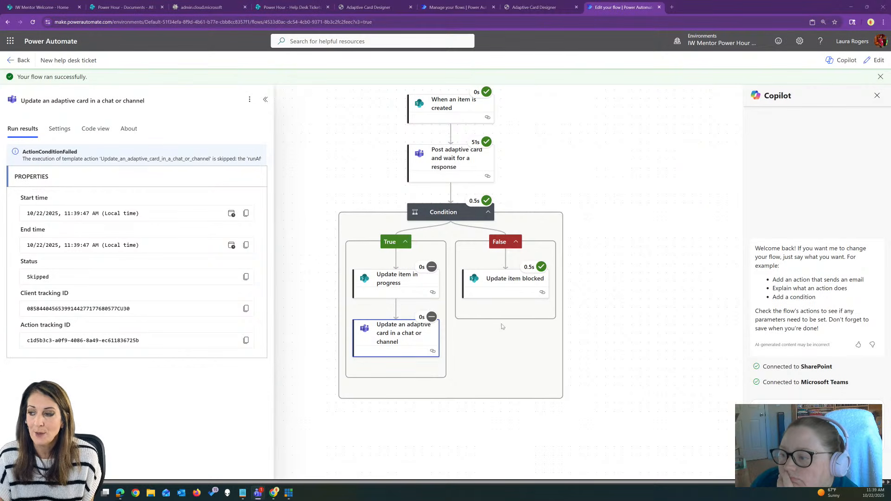
# Step: Reload the SharePoint Help Desk Tickets list to check the status of Test 1125, and return to the flow run
pyautogui.click(281, 6)
pyautogui.click(32, 22)
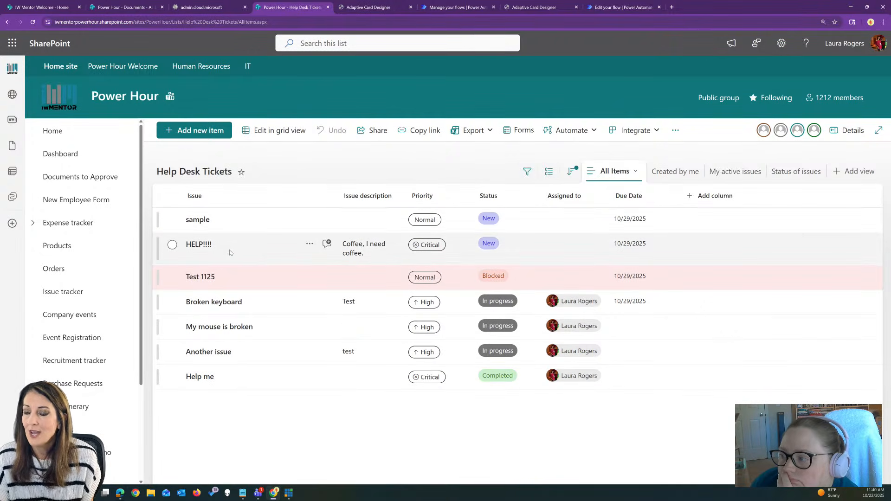
pyautogui.click(621, 7)
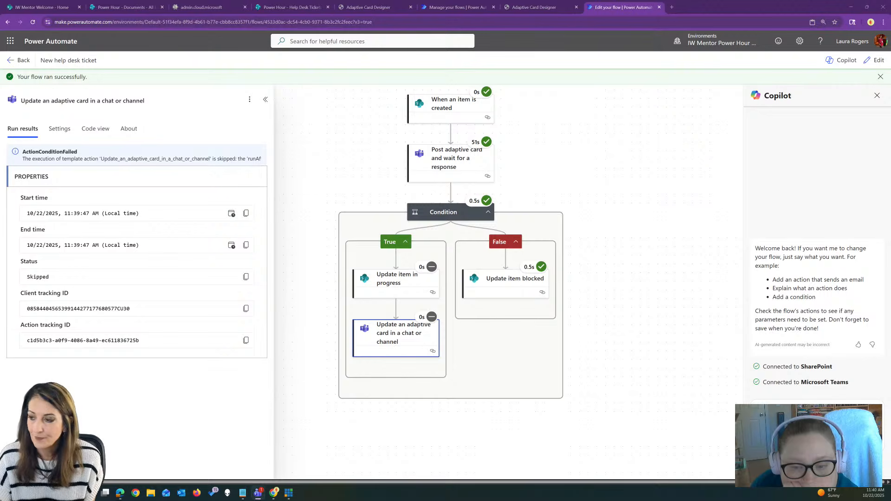
# Step: Review the Workflows posts in the Teams Help Desk Tickets channel and the New help desk ticket flow's refreshed run history
pyautogui.moveTo(668, 1); pyautogui.dragTo(549, 89)
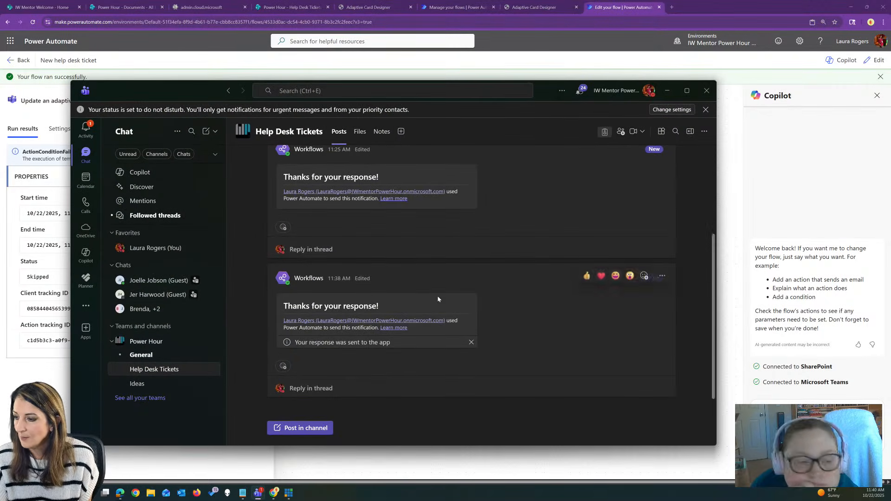
pyautogui.scroll(3, 438, 299)
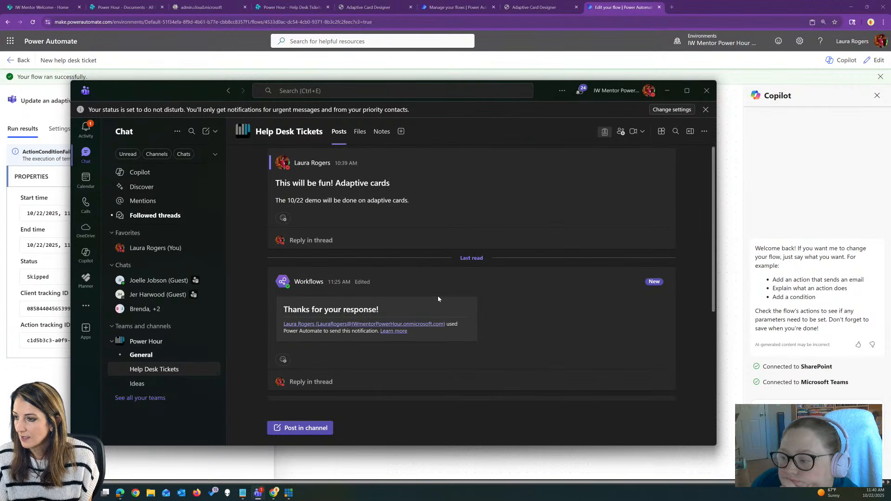
pyautogui.scroll(-3, 438, 296)
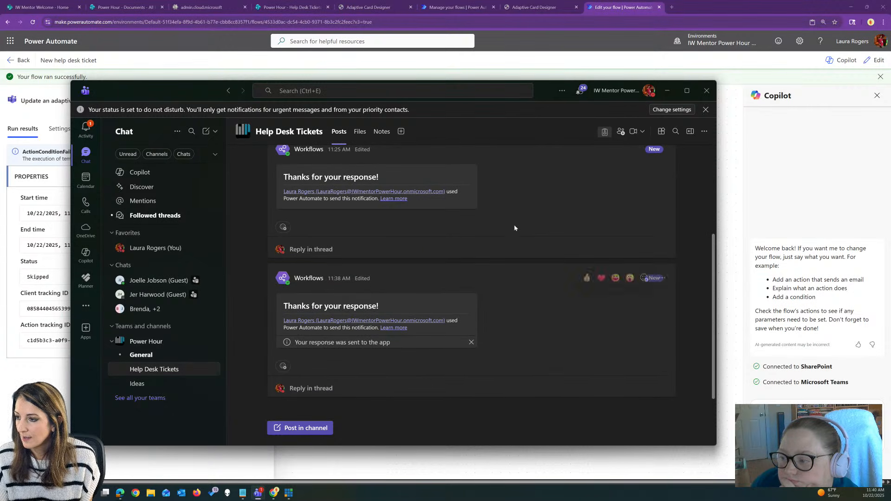
pyautogui.moveTo(546, 89); pyautogui.dragTo(0, 139)
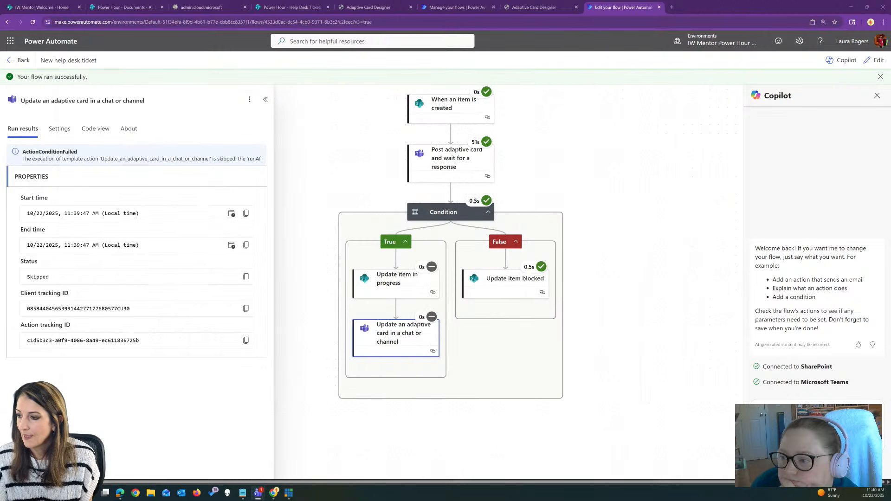
pyautogui.click(19, 59)
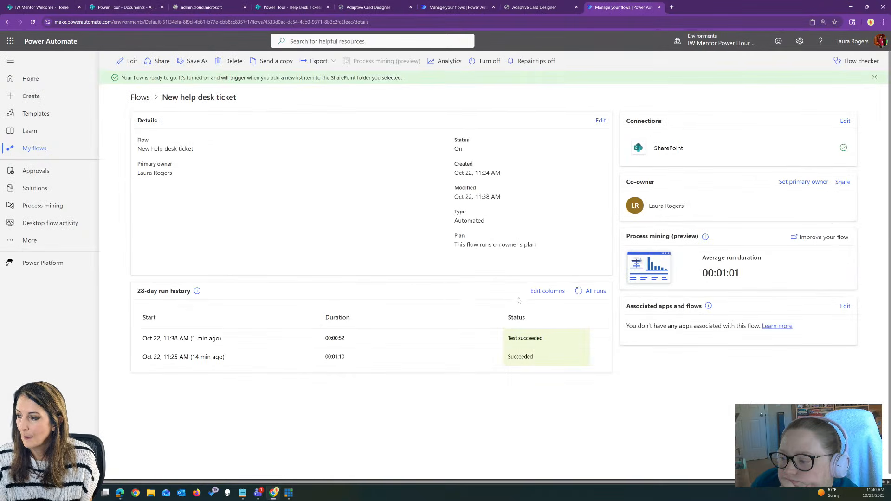
pyautogui.click(581, 291)
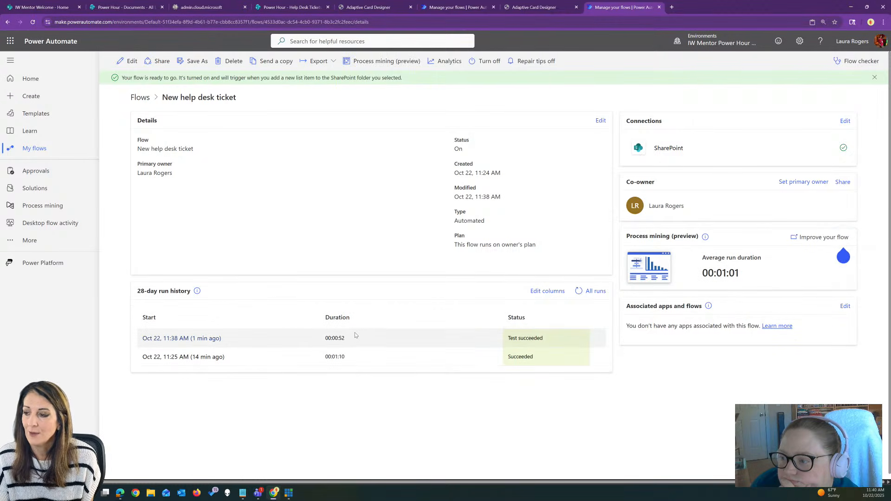
# Step: In the Teams Help Desk Tickets channel, answer the HELP!!!! and sample ticket cards with Assign to me
pyautogui.moveTo(524, 5); pyautogui.dragTo(566, 93)
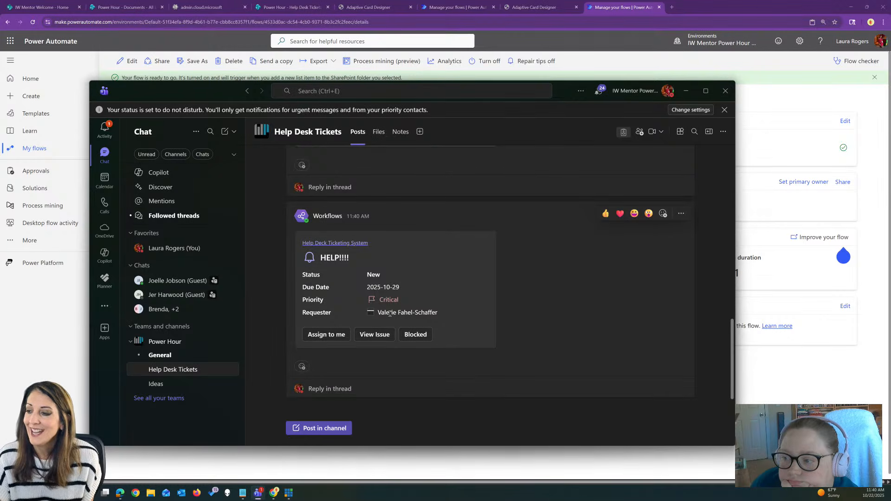
pyautogui.click(332, 334)
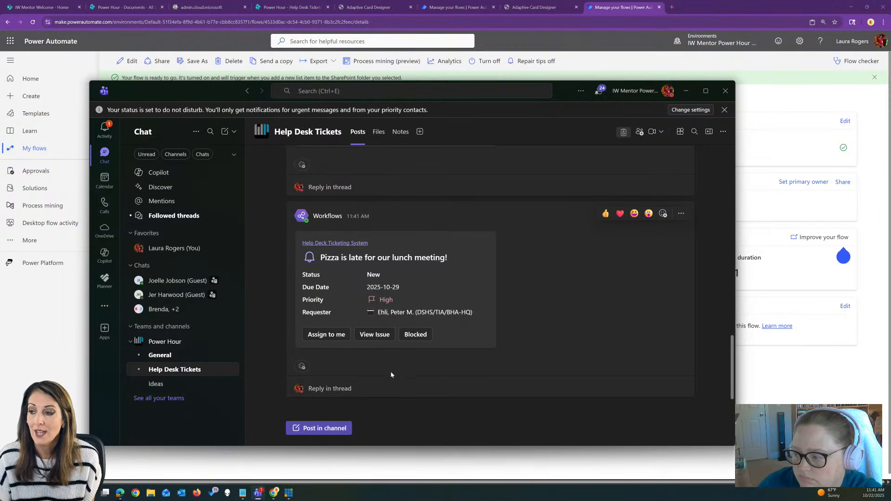
pyautogui.scroll(8, 496, 275)
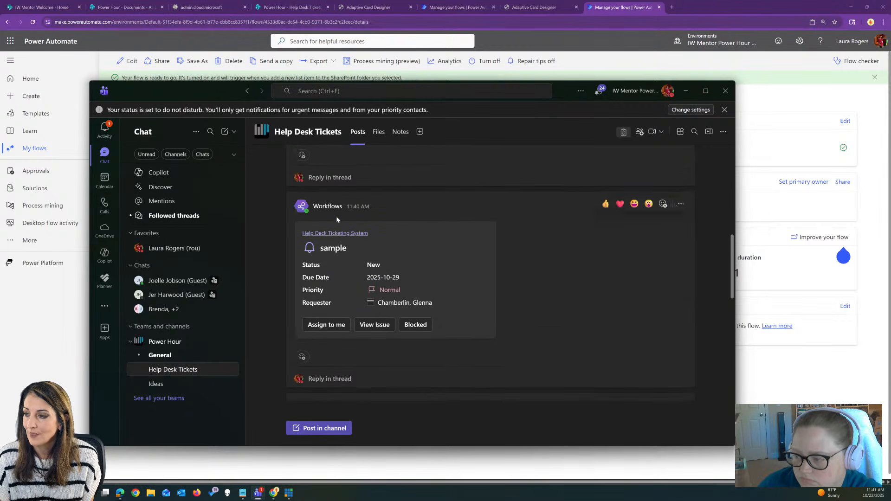
pyautogui.click(321, 325)
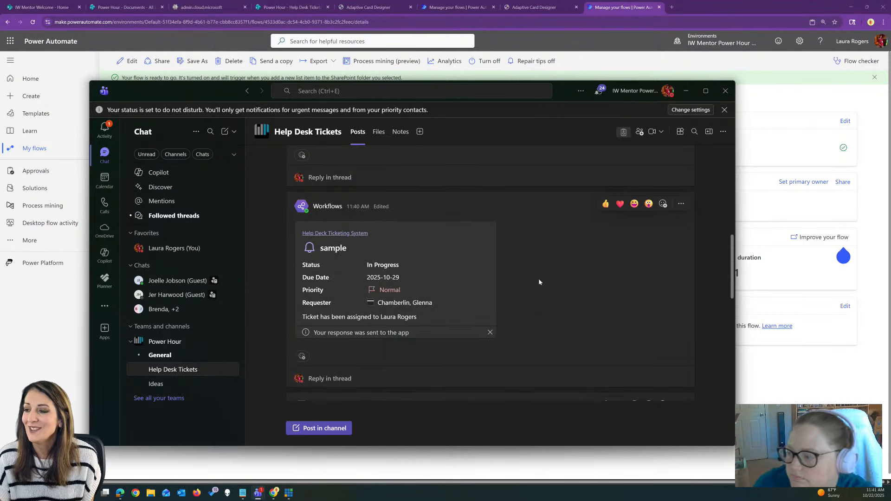
# Step: Examine the status and assignment line on the updated sample and HELP!!!! cards
pyautogui.scroll(-2, 538, 281)
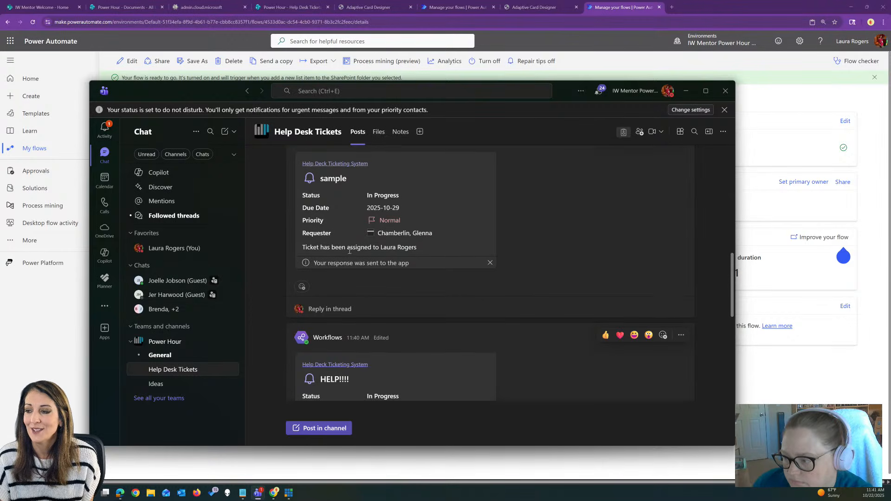
pyautogui.scroll(-5, 378, 248)
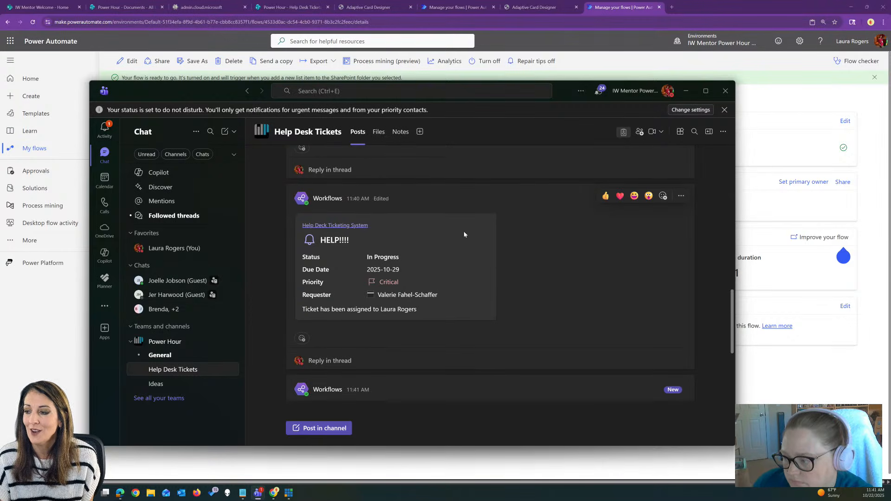
pyautogui.scroll(5, 471, 235)
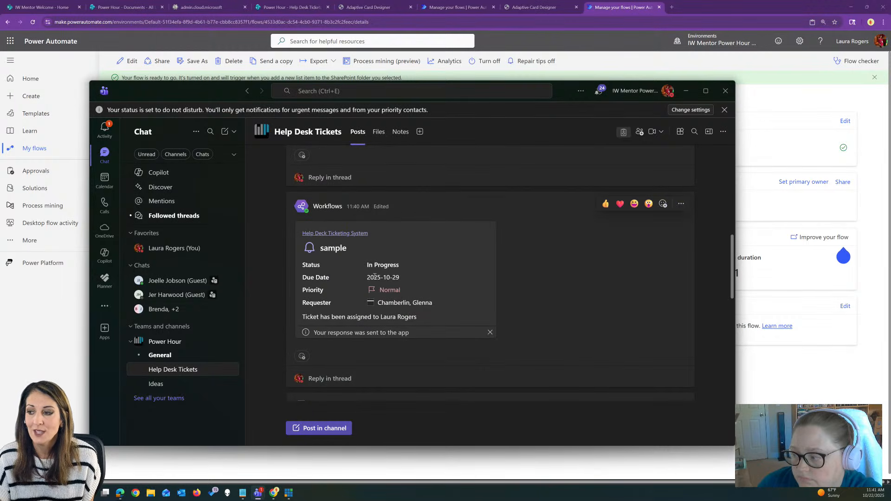
# Step: Answer the "Pizza is late for our lunch meeting!" card with Blocked, and refresh the New help desk ticket flow's run history in Power Automate
pyautogui.scroll(-5, 435, 257)
pyautogui.scroll(4, 412, 253)
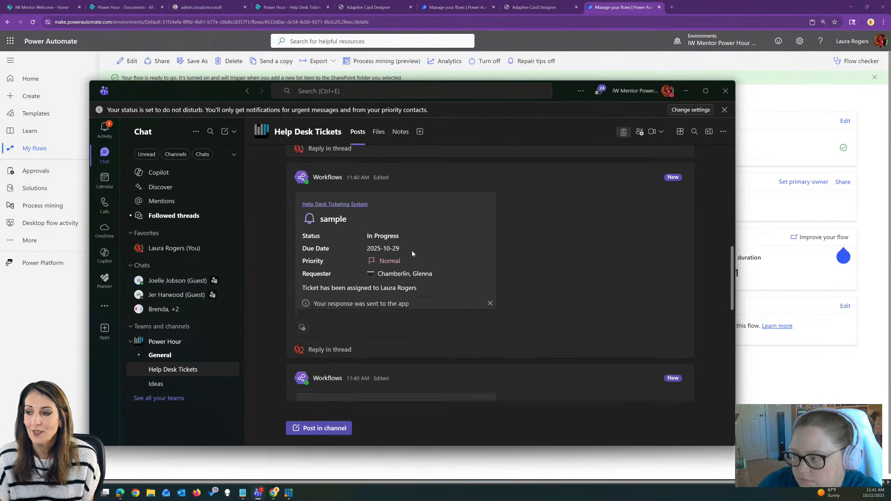
pyautogui.scroll(1, 412, 253)
pyautogui.scroll(-4, 415, 325)
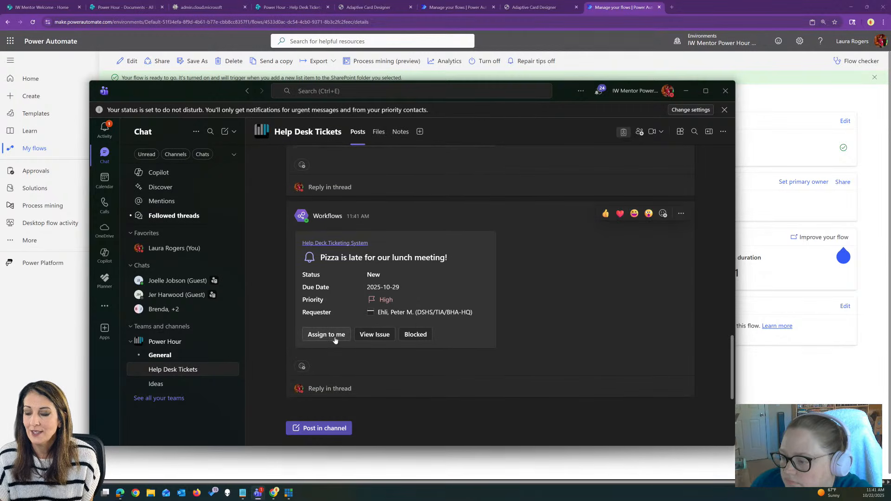
pyautogui.click(420, 334)
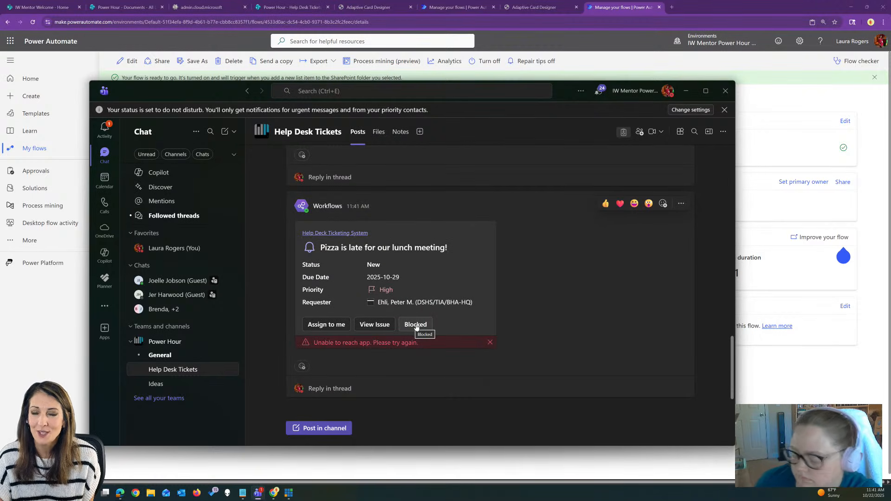
pyautogui.click(416, 327)
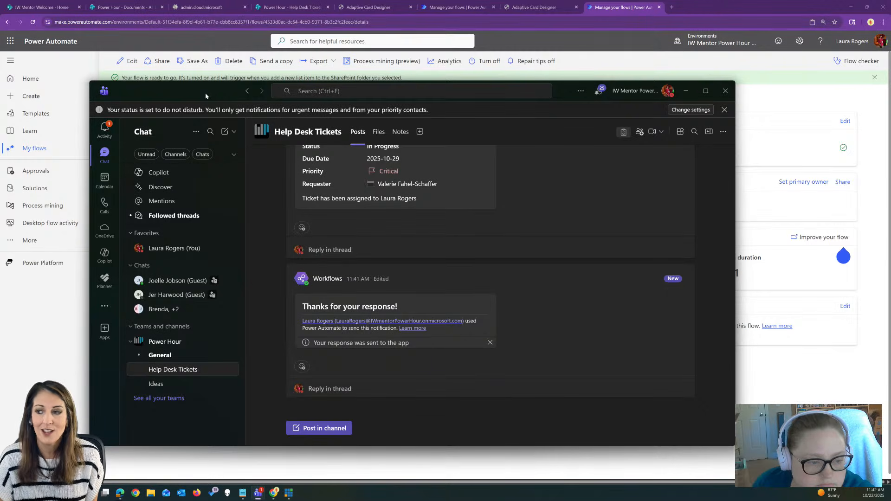
pyautogui.moveTo(197, 95); pyautogui.dragTo(0, 111)
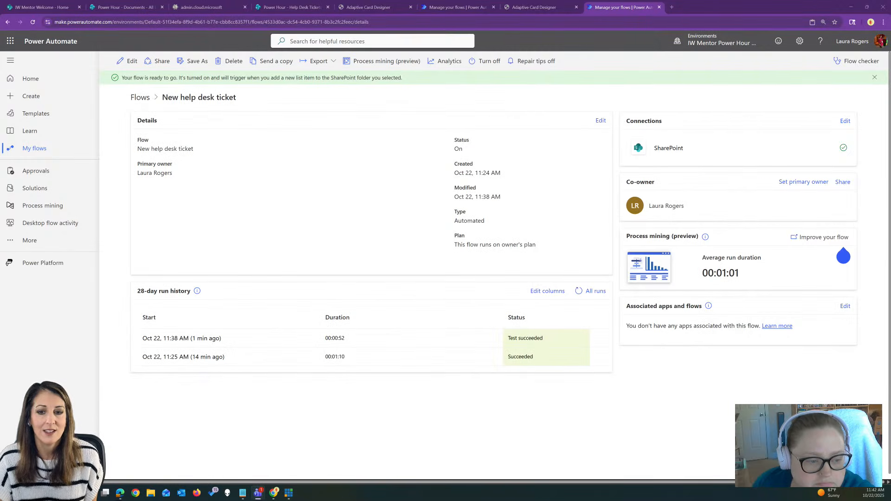
pyautogui.click(579, 291)
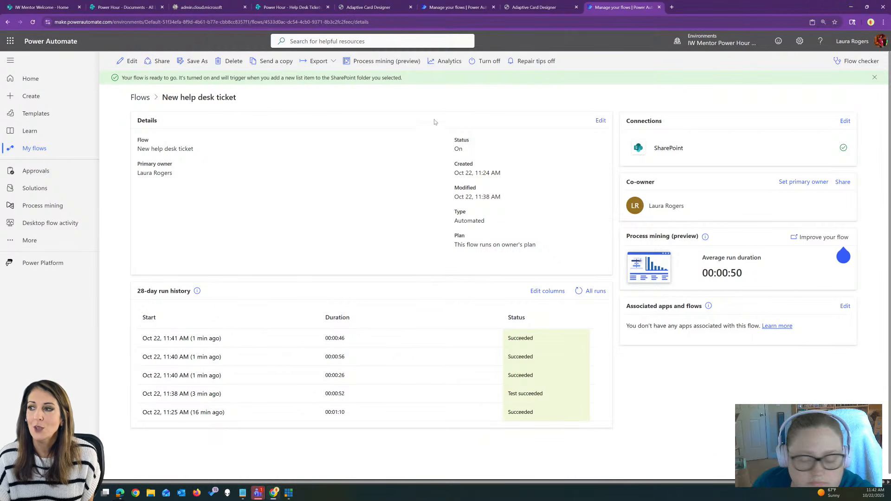
# Step: Edit the New help desk ticket flow and add a Get user photo (V2) action between the trigger and the adaptive card post
pyautogui.click(128, 62)
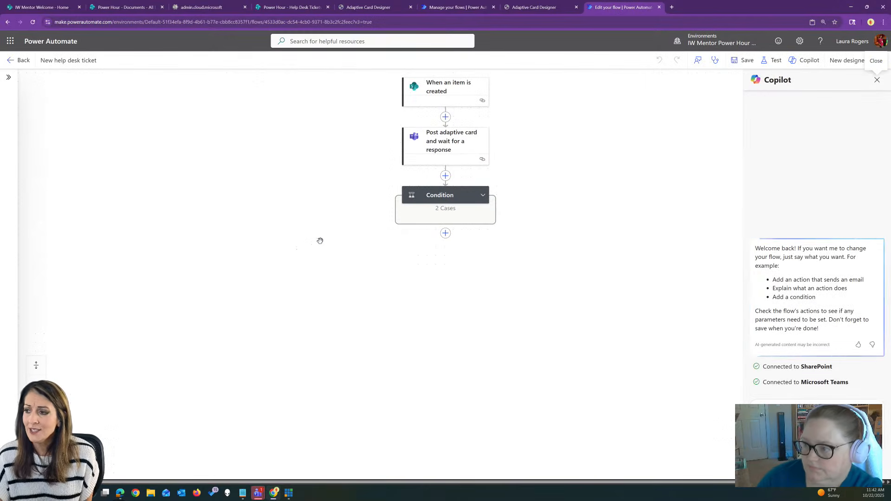
pyautogui.click(482, 194)
pyautogui.moveTo(364, 124); pyautogui.dragTo(201, 161)
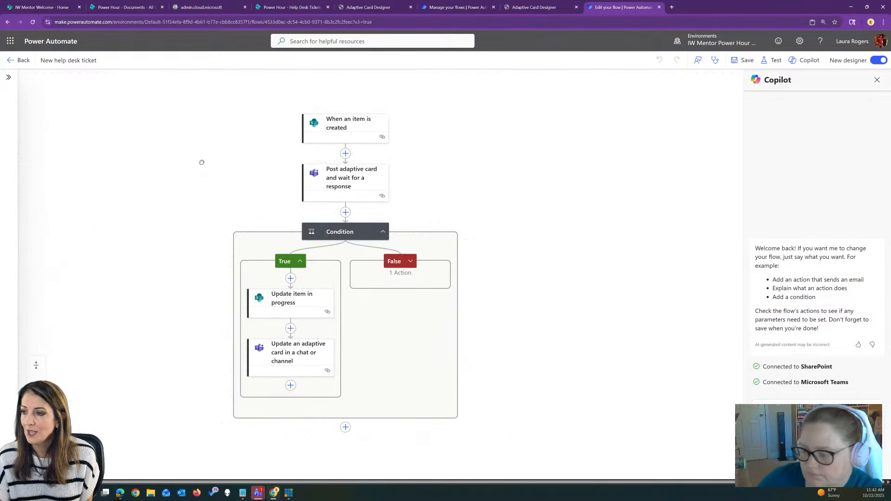
pyautogui.click(346, 154)
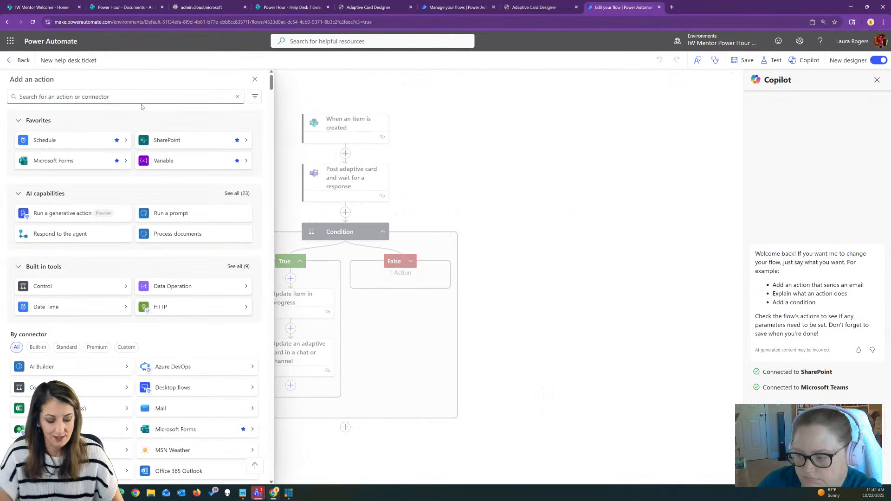
pyautogui.write('user photo')
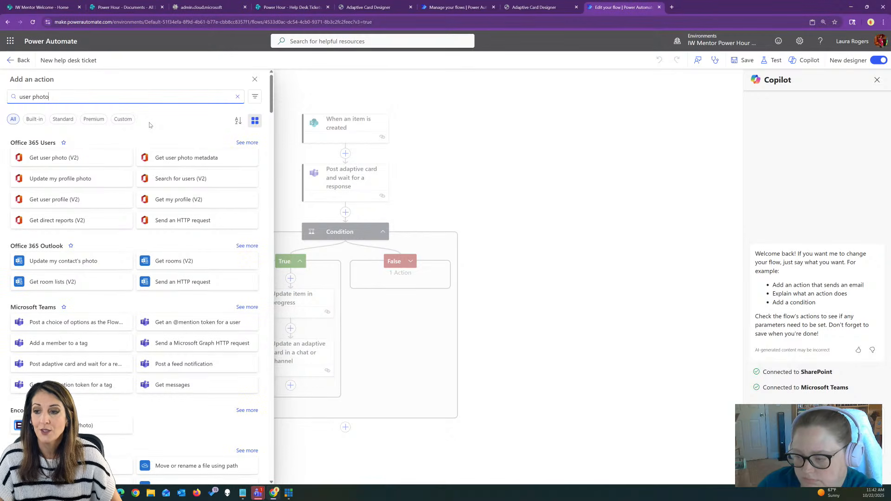
pyautogui.click(71, 156)
# Step: Set the User (UPN) of Get user photo (V2) to the trigger's Created By Email value
pyautogui.click(140, 149)
pyautogui.click(271, 144)
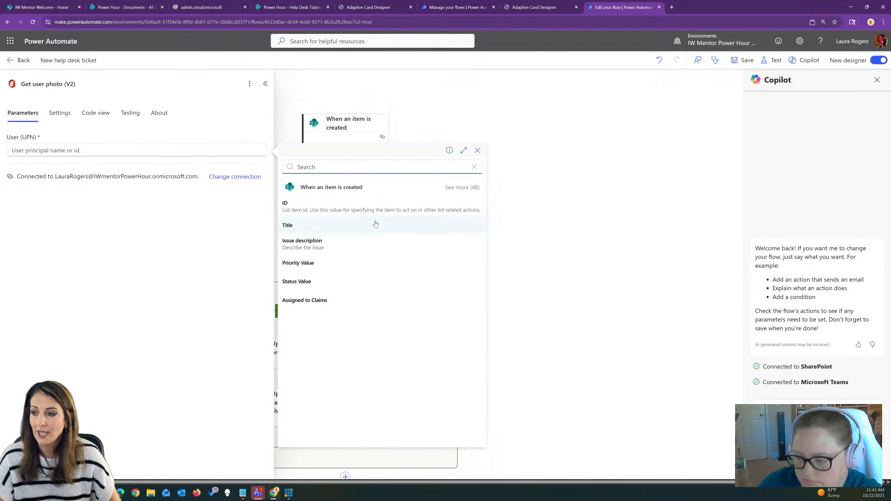
pyautogui.write('cre')
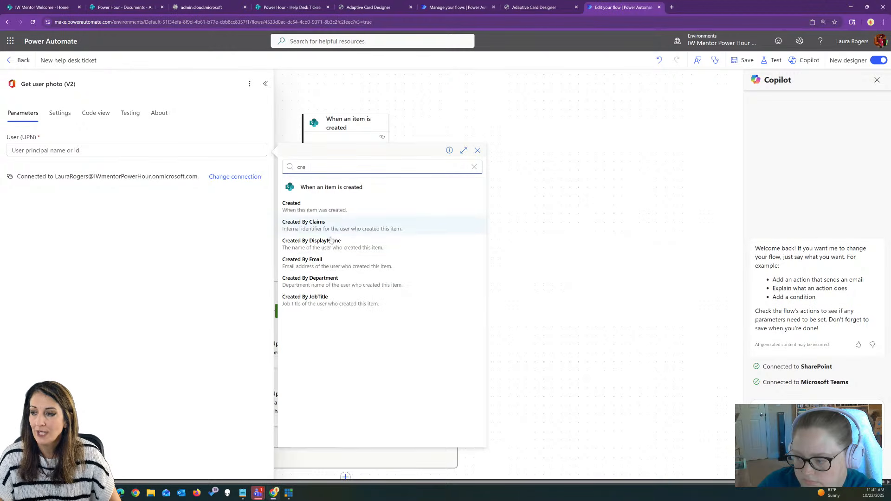
pyautogui.click(327, 262)
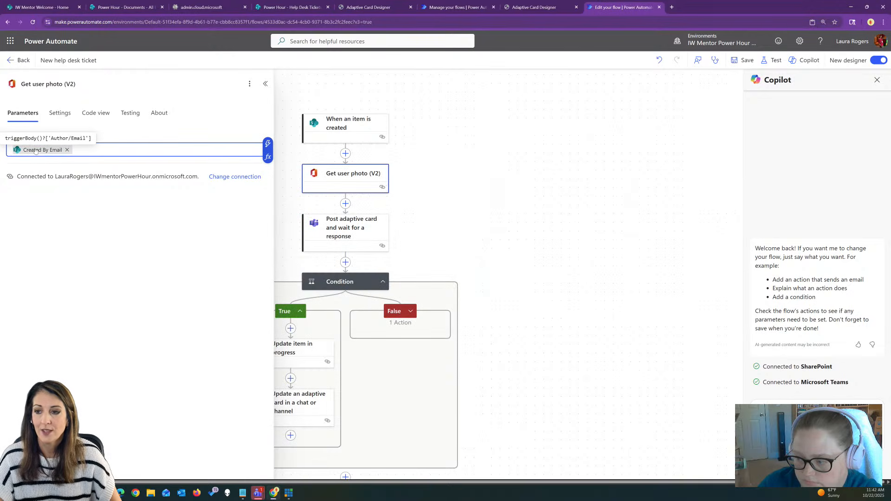
# Step: Add a SharePoint Create file action after Get user photo (V2) and set its site address to Power Hour
pyautogui.moveTo(490, 240); pyautogui.dragTo(567, 214)
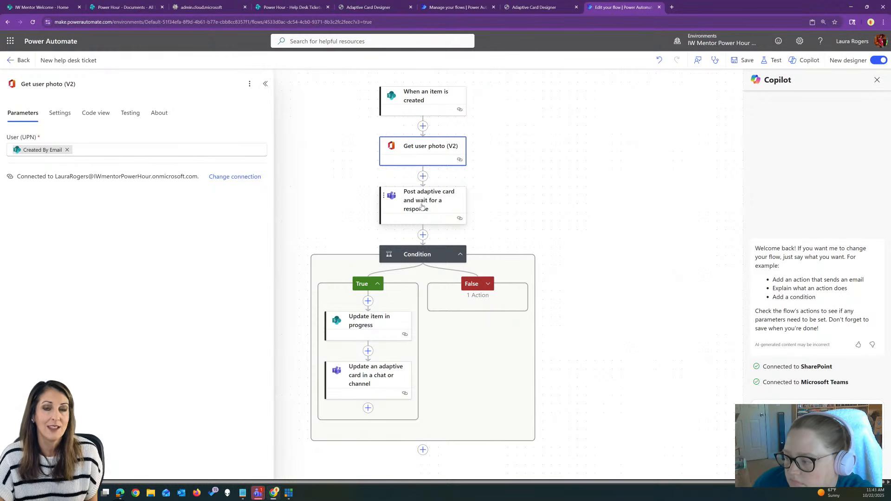
pyautogui.click(423, 176)
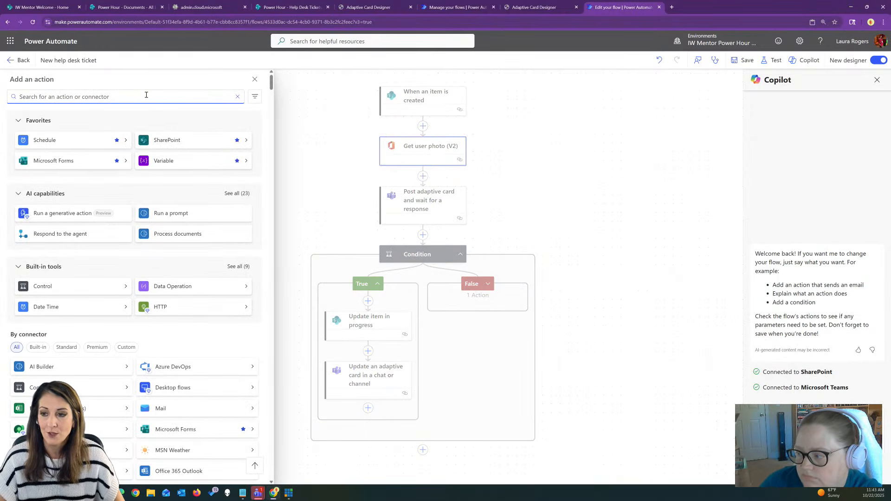
pyautogui.click(173, 145)
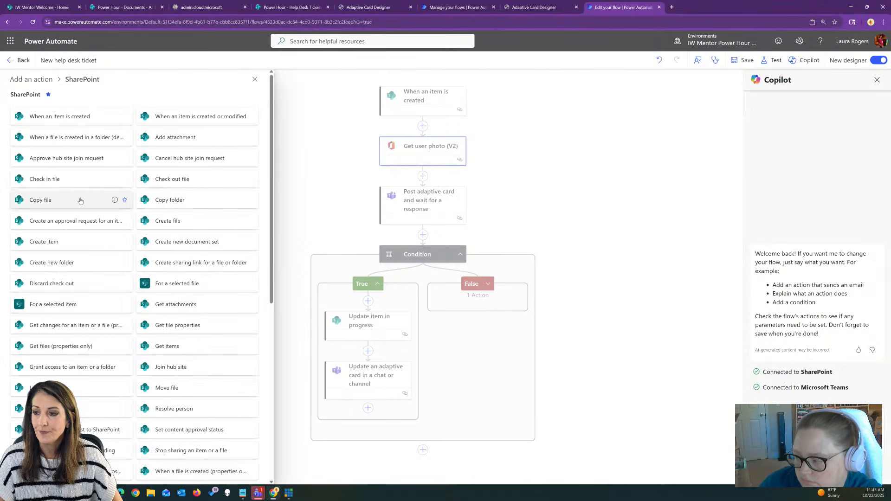
pyautogui.click(197, 221)
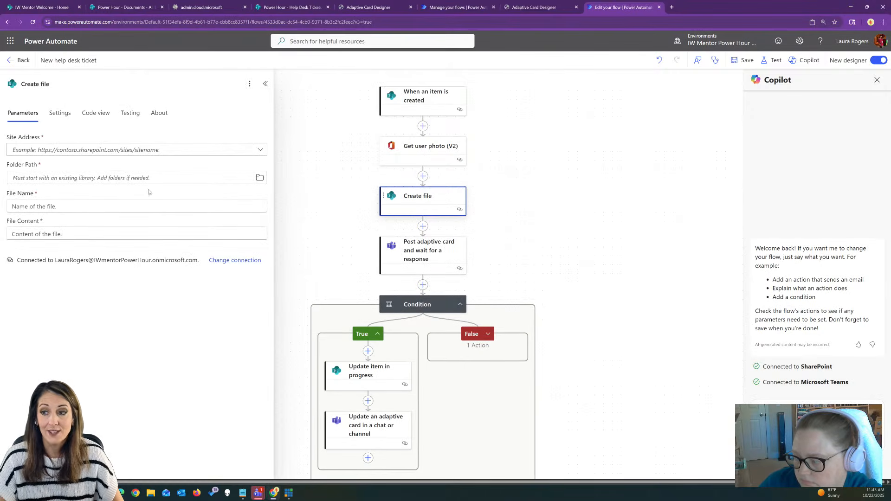
pyautogui.click(178, 150)
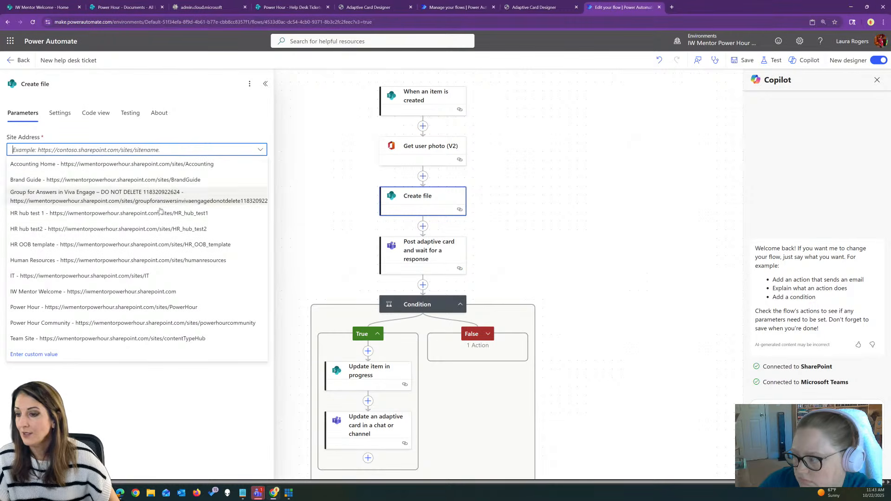
pyautogui.click(145, 307)
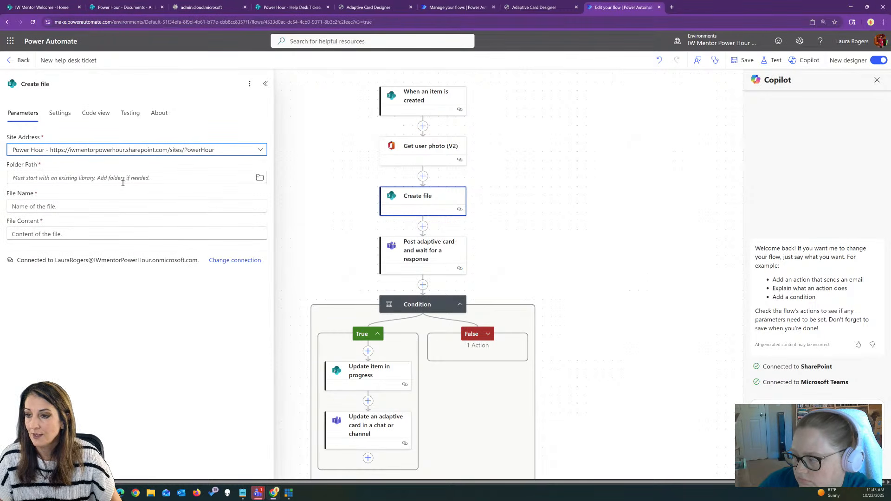
# Step: Delete the selected profile photo JPG from the Power Hour site's Documents library in SharePoint
pyautogui.click(112, 6)
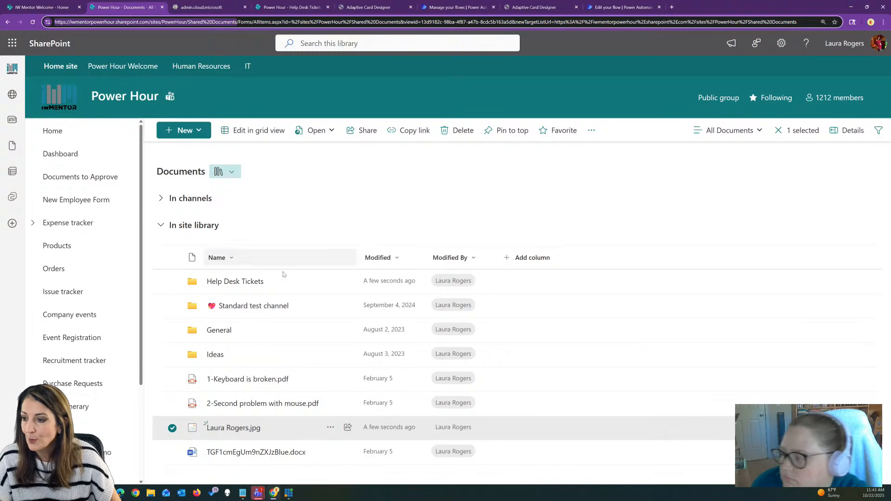
pyautogui.click(330, 427)
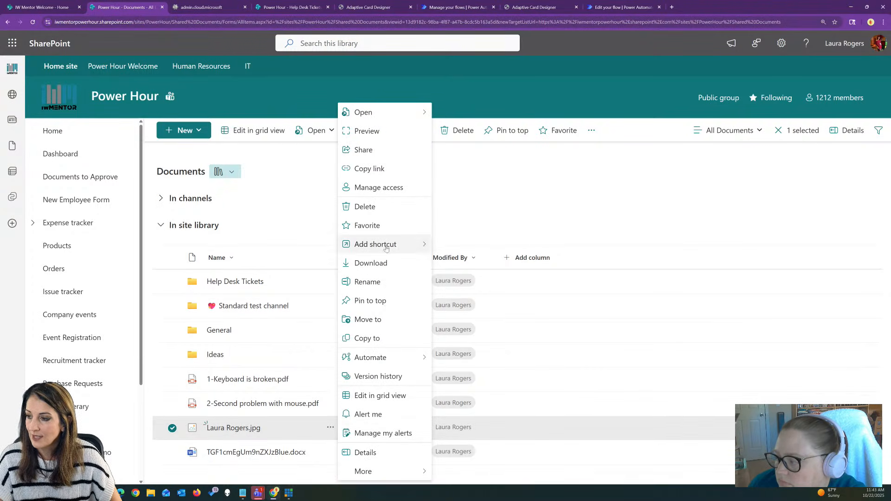
pyautogui.click(383, 206)
pyautogui.click(477, 299)
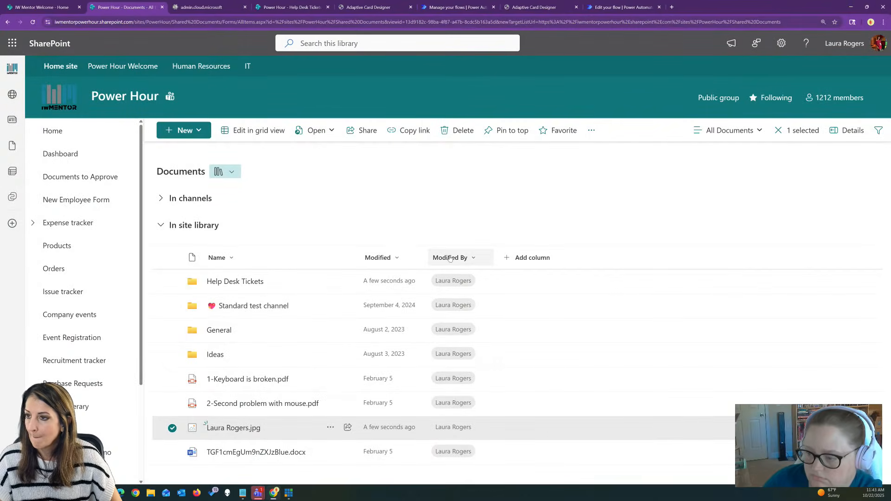
# Step: Return to the flow editor in Power Automate and set the Create file action's folder path to /Shared Documents
pyautogui.click(622, 7)
pyautogui.click(127, 178)
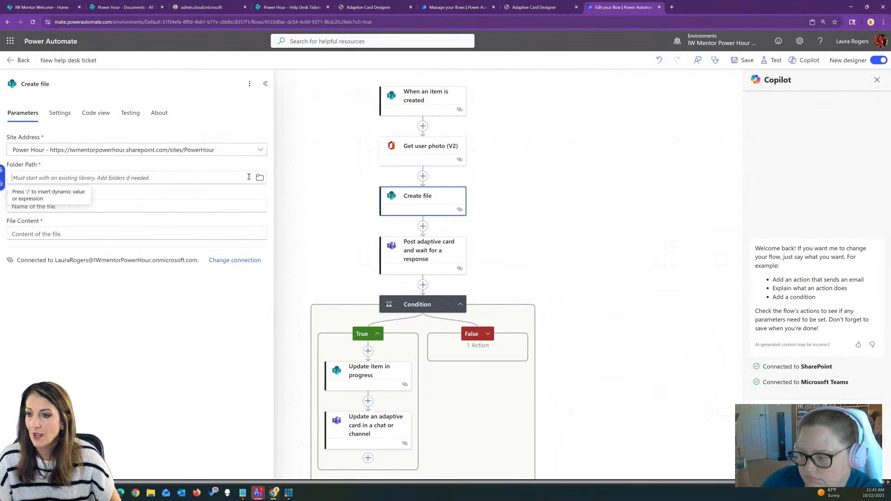
pyautogui.click(259, 177)
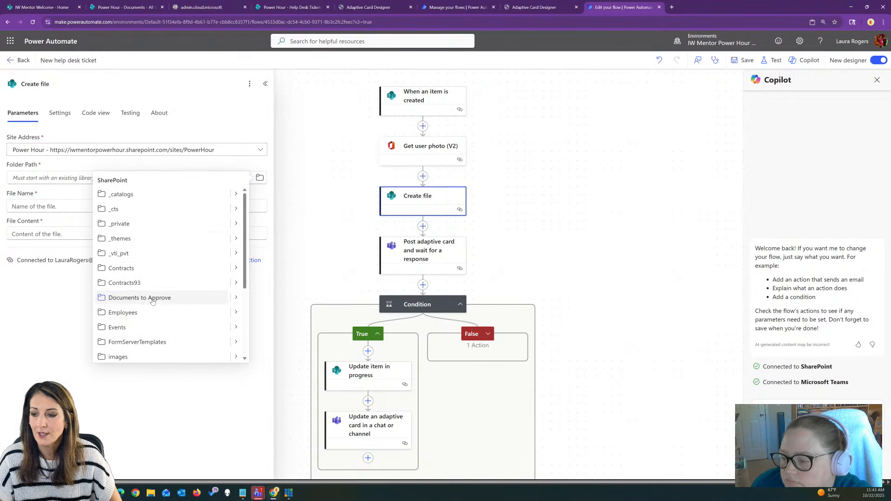
pyautogui.scroll(-2, 151, 301)
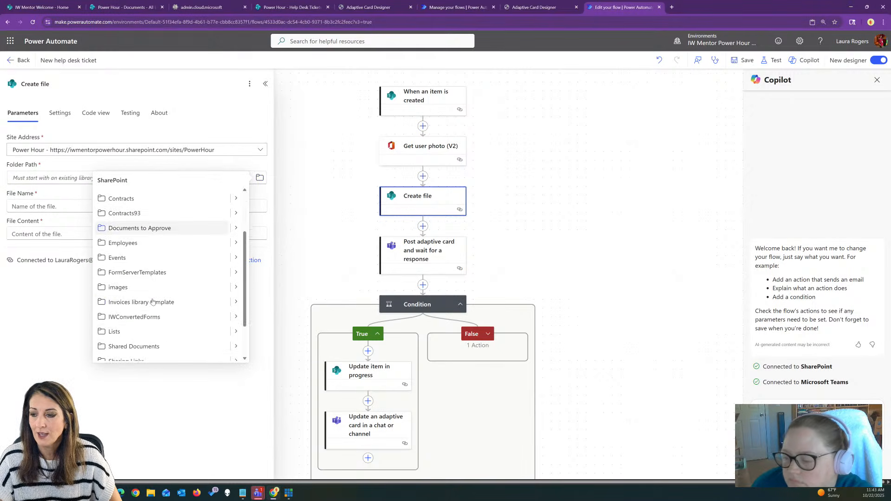
pyautogui.click(139, 346)
# Step: Set the file name to Created By DisplayName followed by .jpg, and the file content to Image file content from Get user photo (V2)
pyautogui.click(64, 206)
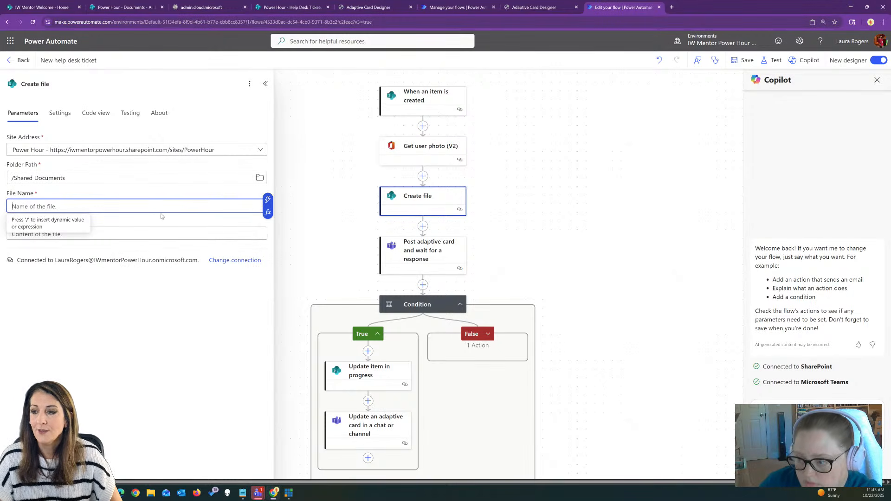
pyautogui.click(268, 201)
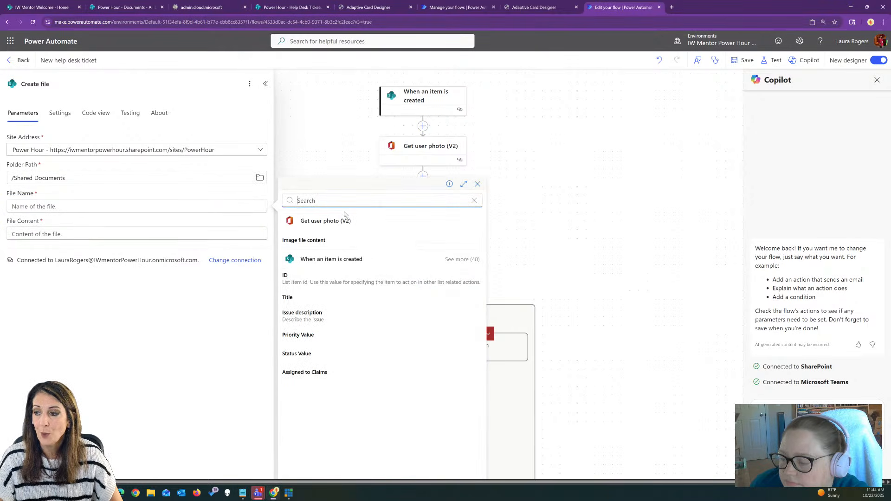
pyautogui.write('crea')
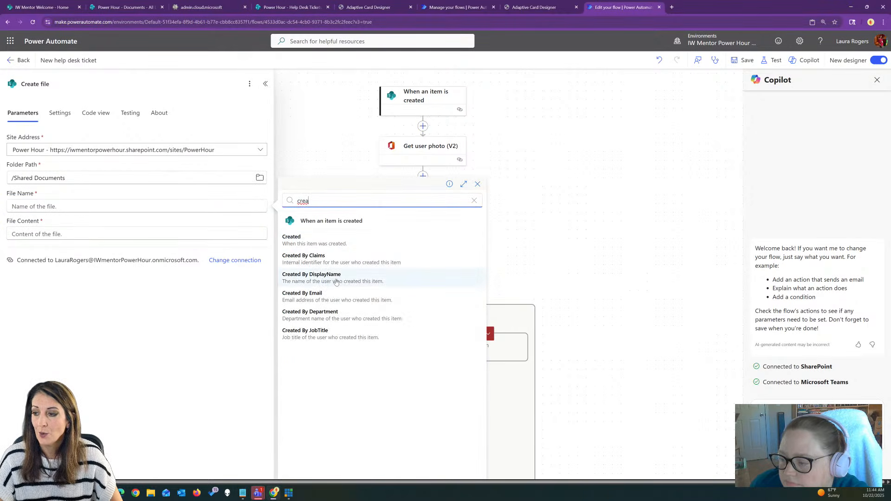
pyautogui.click(336, 277)
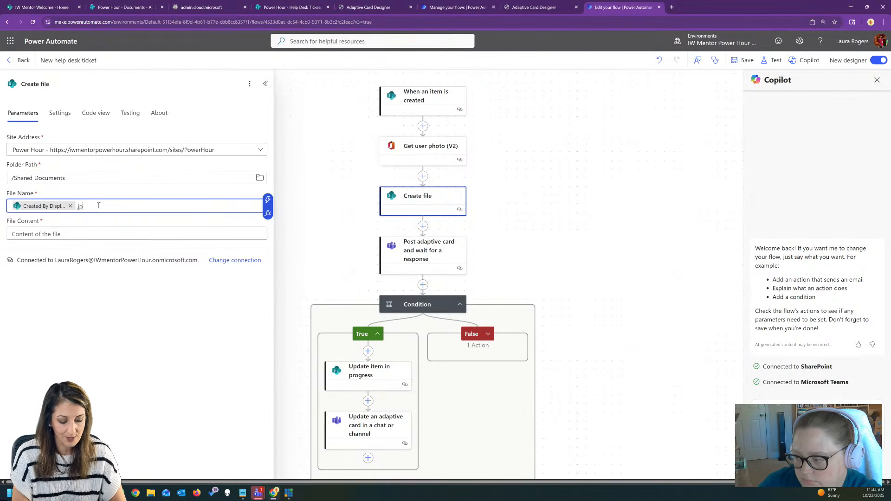
pyautogui.click(92, 229)
pyautogui.click(268, 227)
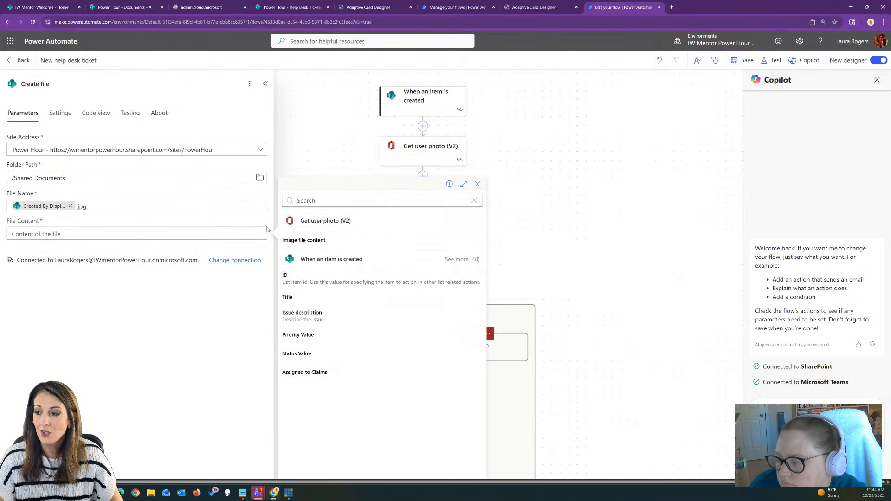
pyautogui.click(312, 241)
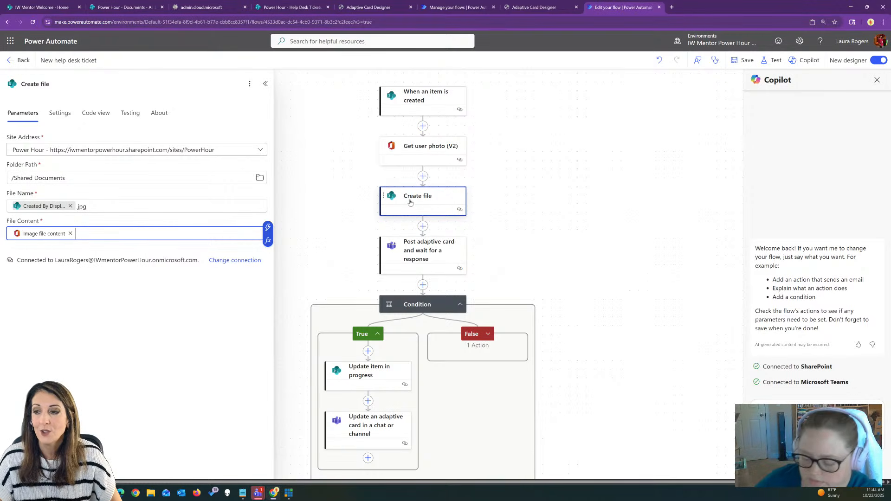
# Step: Rename the Create file action to "Create file profile image"
pyautogui.click(85, 84)
pyautogui.write('ph')
pyautogui.write('ofile imag')
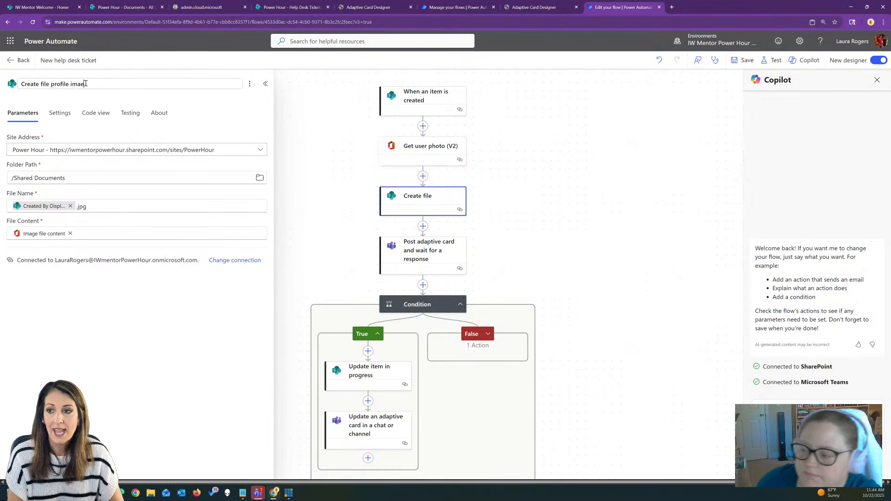
pyautogui.write('e')
pyautogui.press('Return')
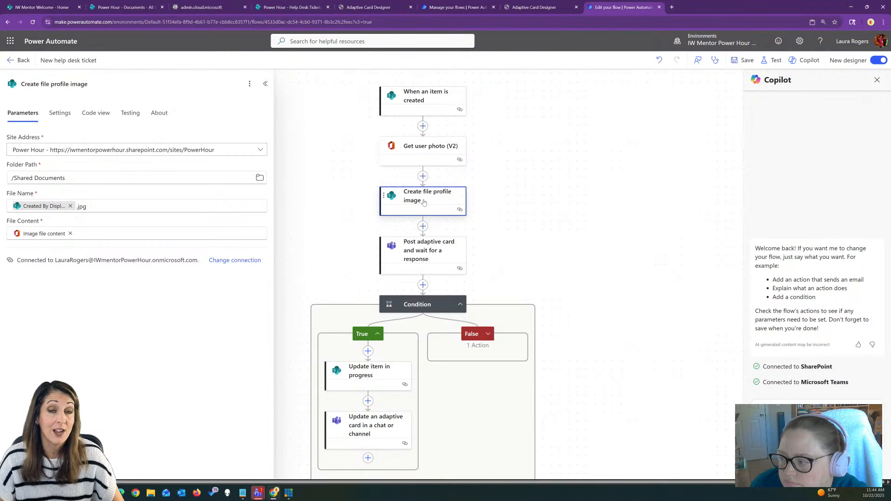
# Step: Configure the Post adaptive card and wait for a response action to also run after Create file profile image has failed
pyautogui.click(423, 256)
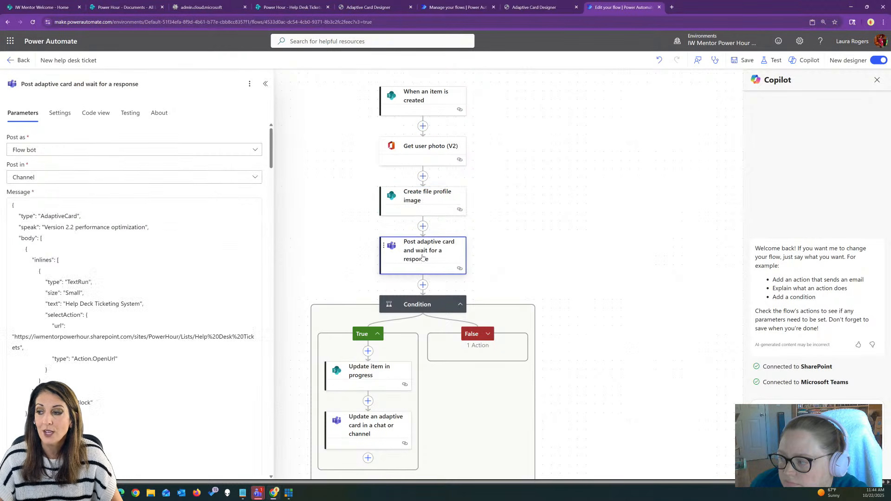
pyautogui.click(60, 113)
pyautogui.scroll(-1, 135, 232)
pyautogui.click(109, 298)
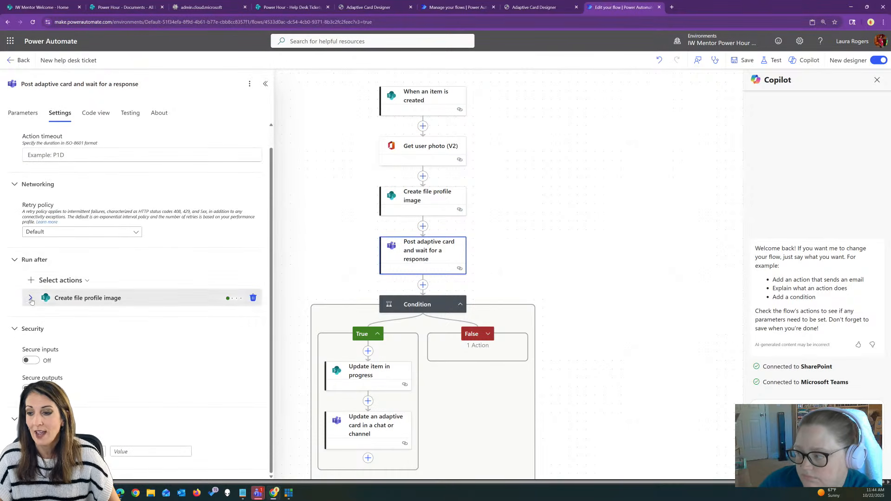
pyautogui.scroll(-1, 109, 310)
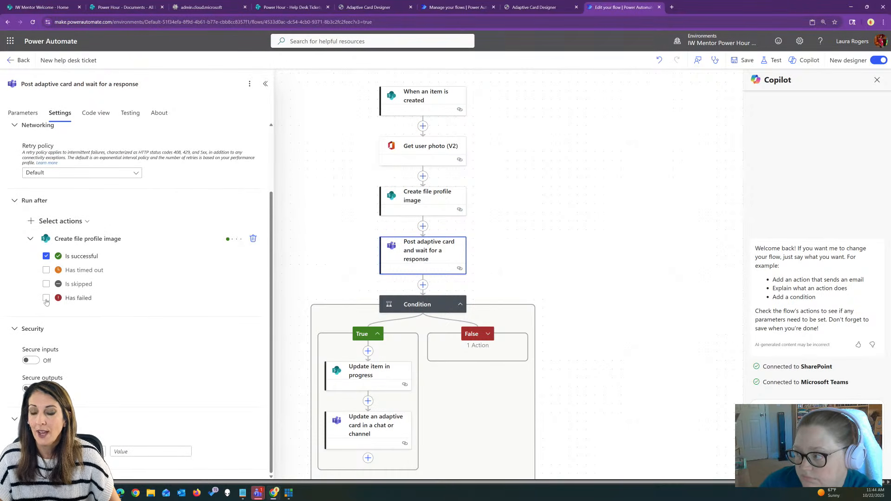
pyautogui.click(46, 299)
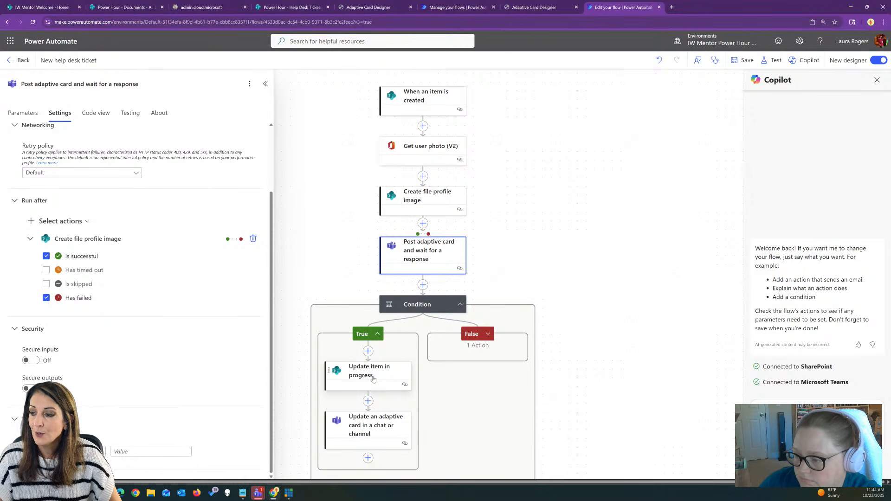
# Step: Replace the ***USER*** placeholder in the adaptive card's image URL with the Created By DisplayName dynamic value
pyautogui.click(418, 264)
pyautogui.scroll(-10, 210, 261)
pyautogui.scroll(8, 210, 260)
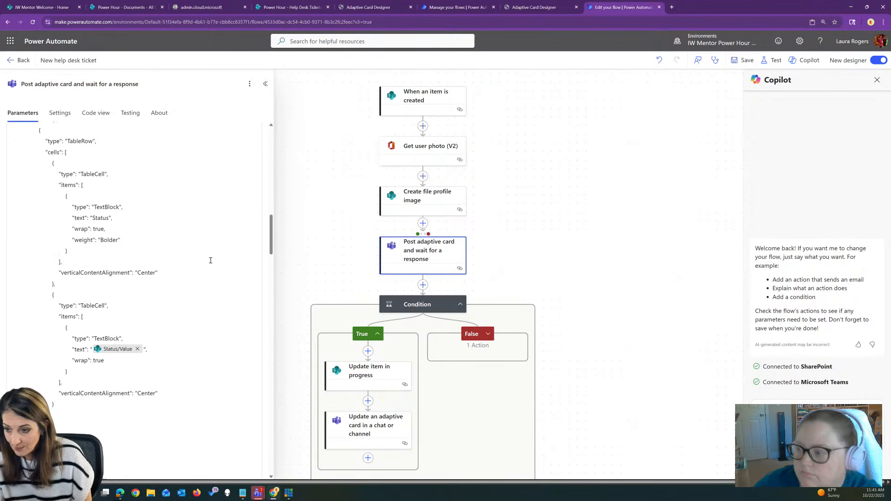
pyautogui.scroll(10, 210, 261)
pyautogui.scroll(-1, 260, 213)
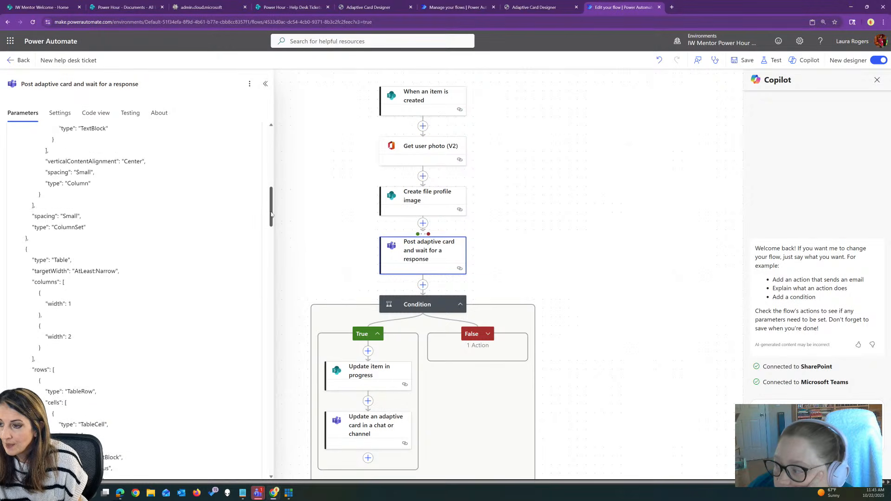
pyautogui.click(245, 219)
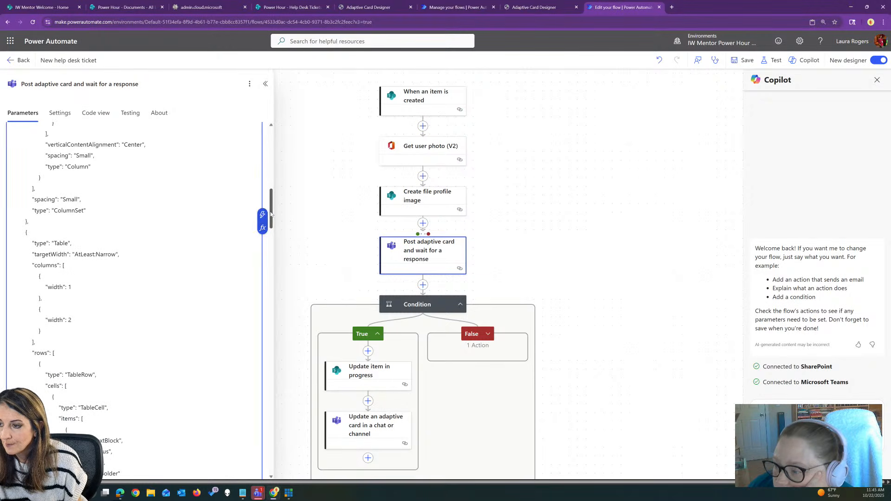
pyautogui.hotkey('ctrl', 'a')
pyautogui.click(256, 232)
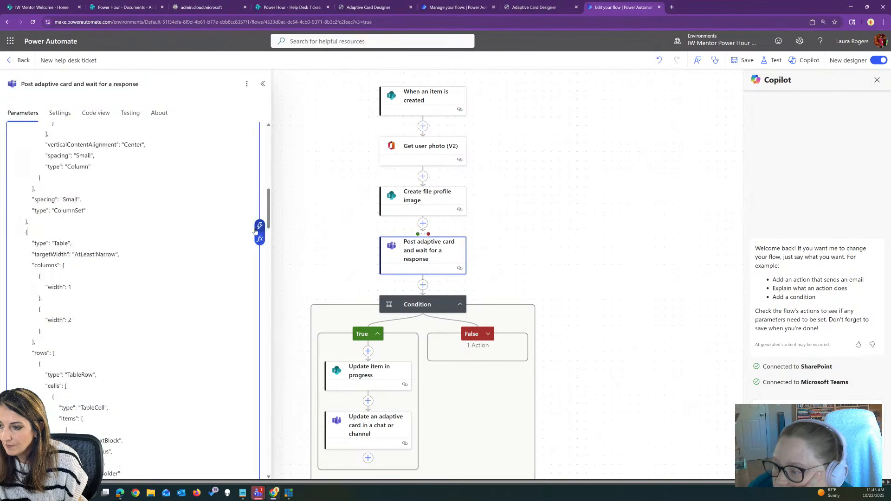
pyautogui.moveTo(268, 211); pyautogui.dragTo(271, 399)
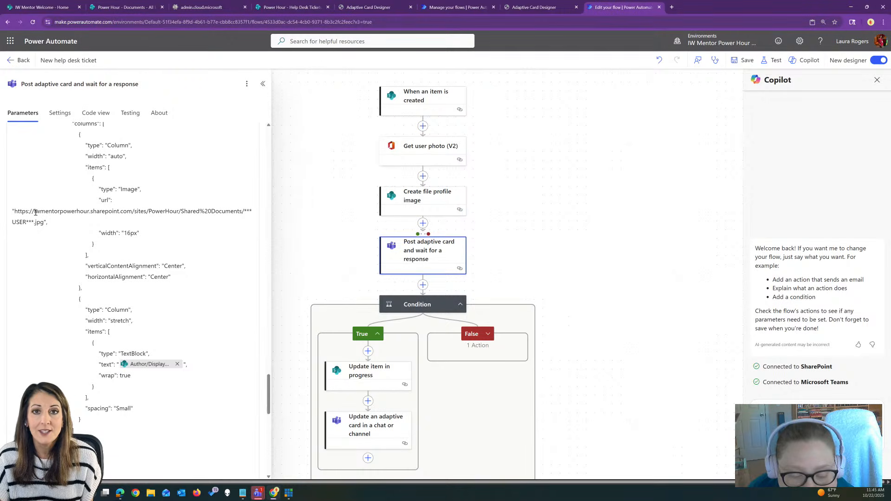
pyautogui.click(244, 211)
pyautogui.moveTo(244, 211); pyautogui.dragTo(32, 223)
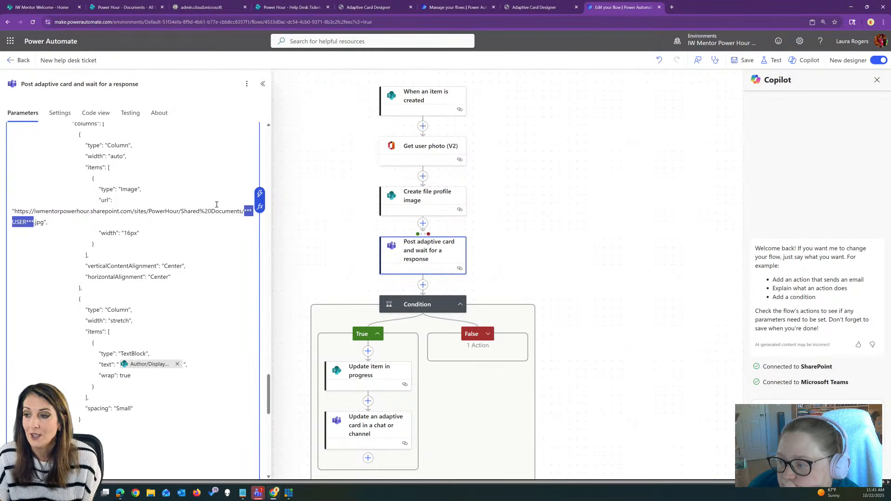
pyautogui.click(260, 195)
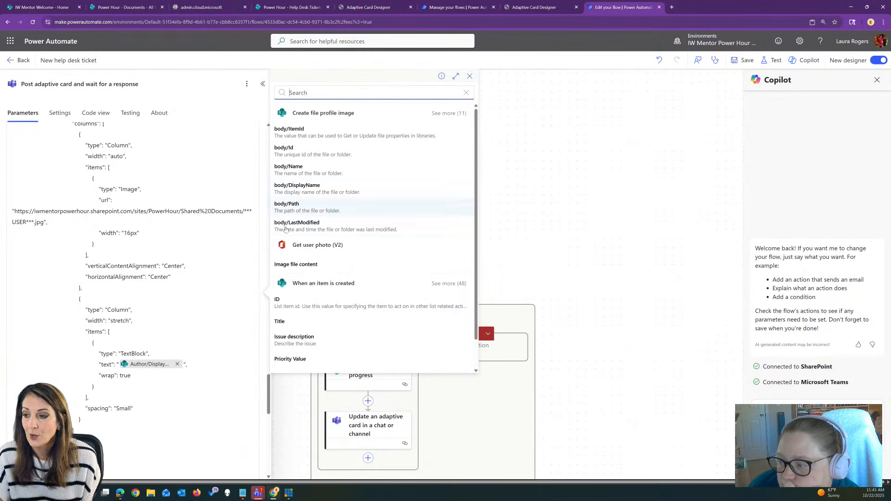
pyautogui.write('creat')
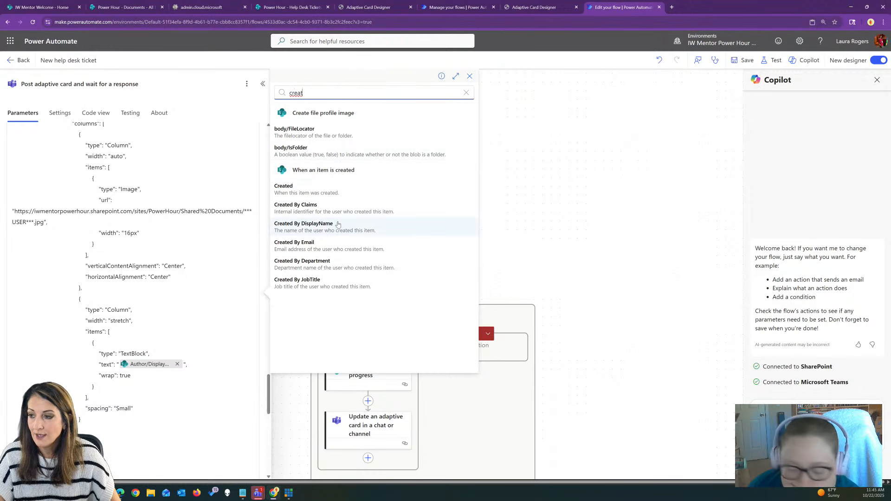
pyautogui.click(337, 225)
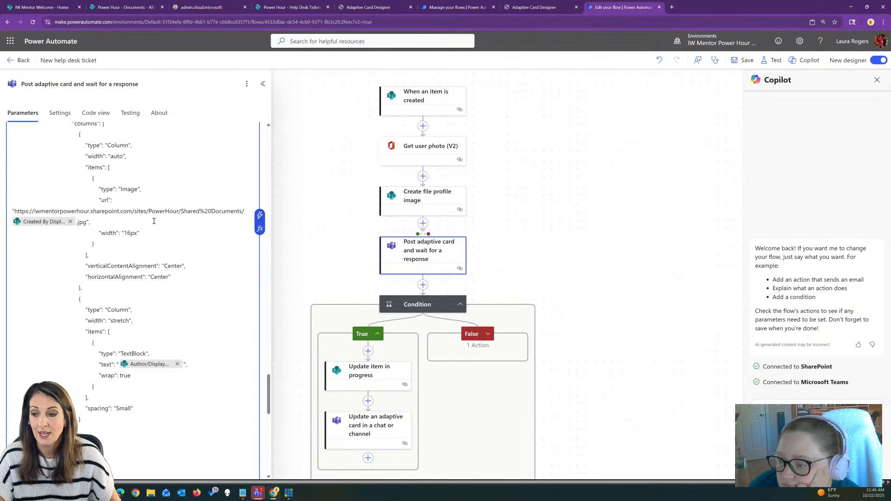
# Step: Test the flow automatically with the most recent succeeded trigger
pyautogui.scroll(-10, 154, 222)
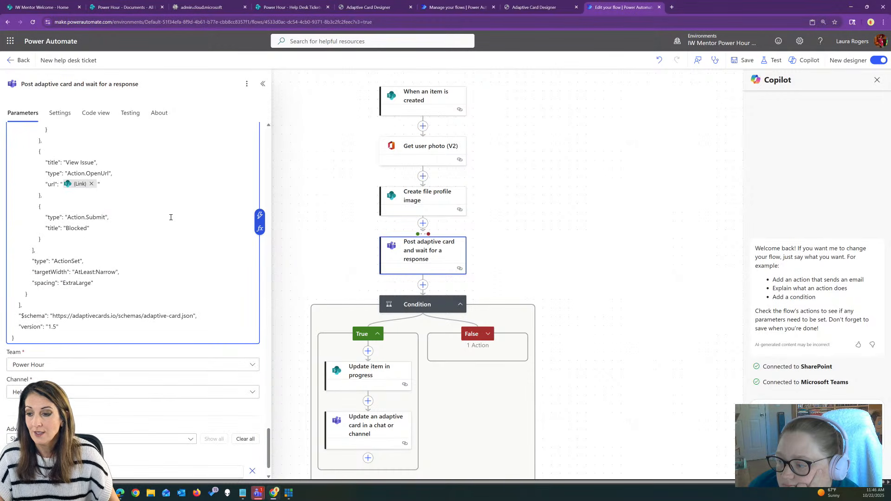
pyautogui.scroll(5, 171, 217)
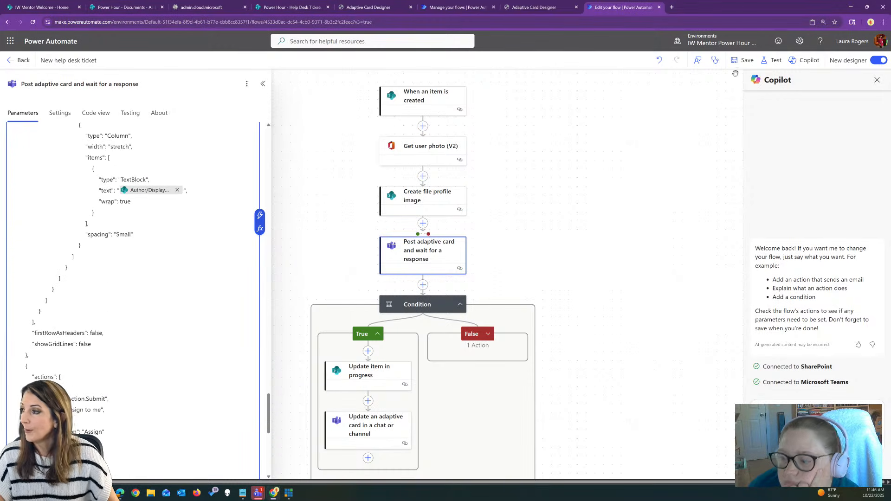
pyautogui.click(771, 62)
pyautogui.click(738, 83)
pyautogui.click(730, 116)
pyautogui.click(745, 130)
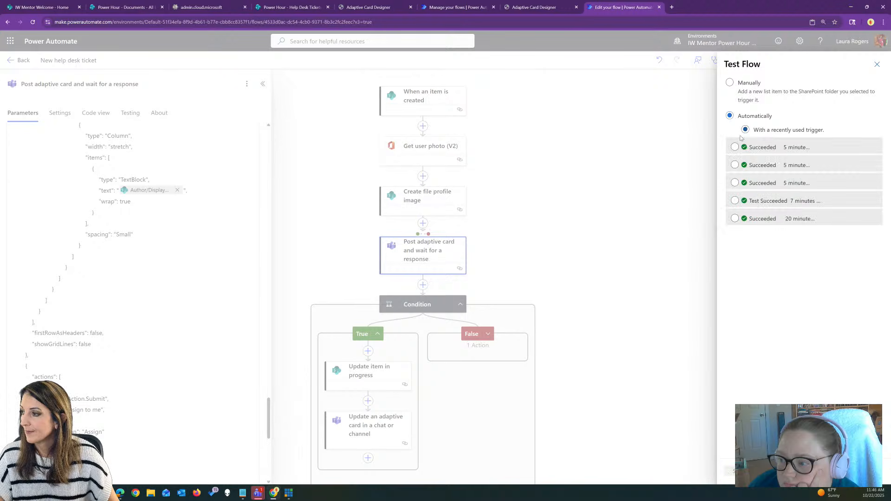
pyautogui.click(735, 148)
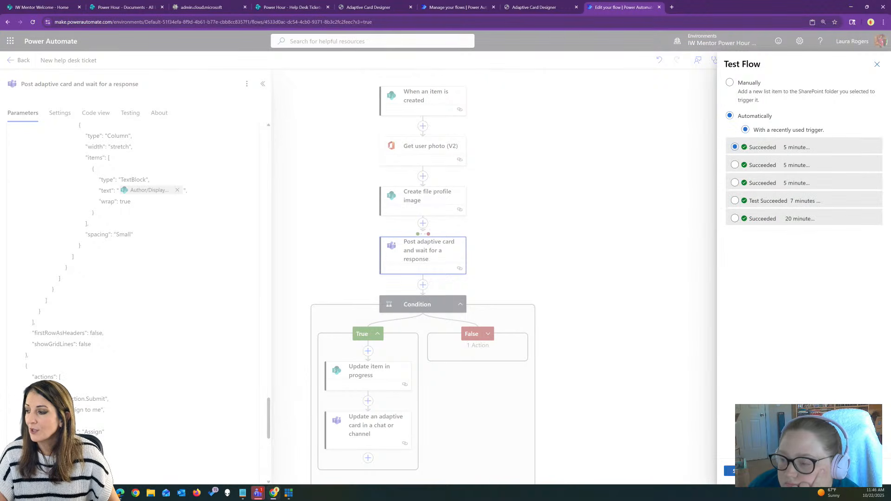
pyautogui.click(731, 471)
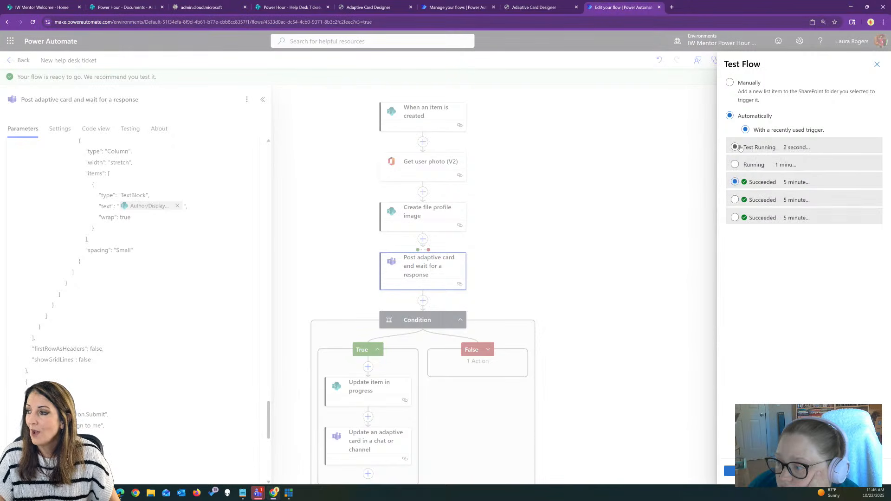
pyautogui.click(607, 159)
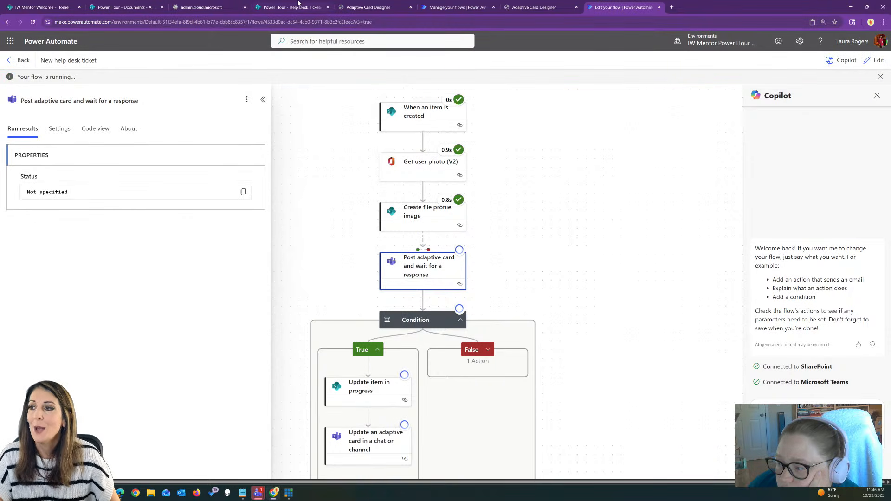
# Step: Switch to SharePoint and add a Help Desk Tickets item with issue Test 1146 and Critical priority
pyautogui.click(292, 7)
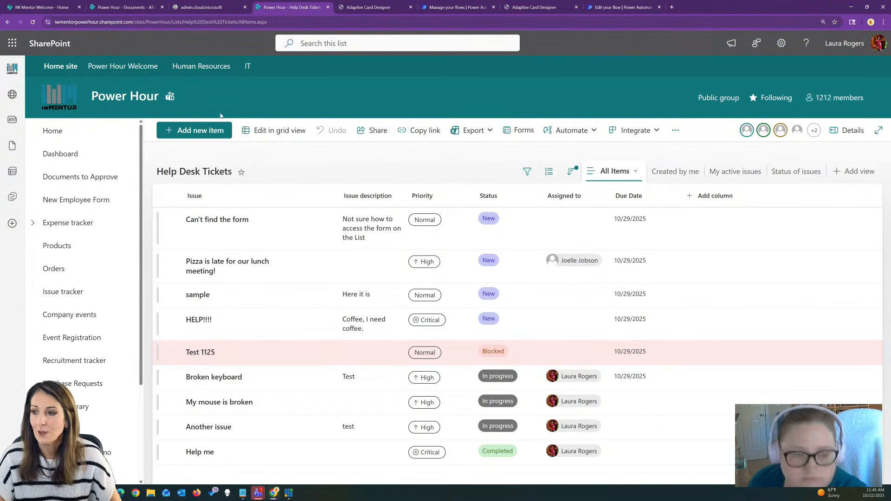
pyautogui.click(208, 130)
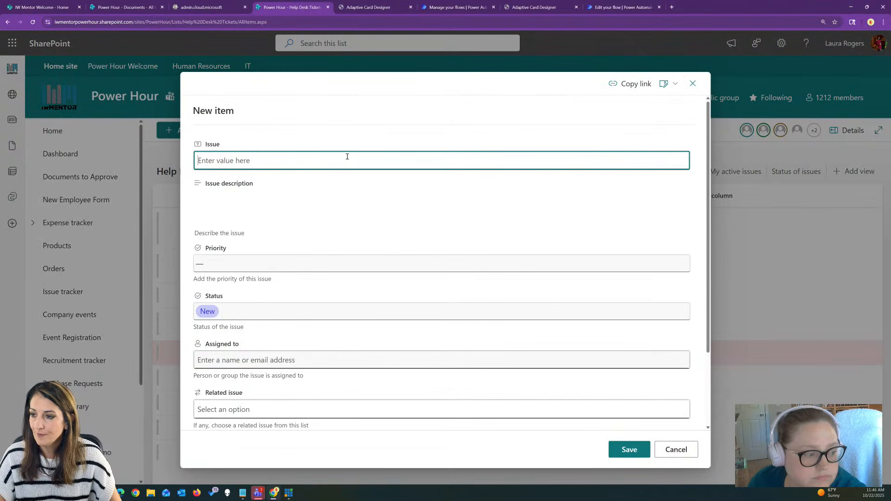
pyautogui.write('Test 1146')
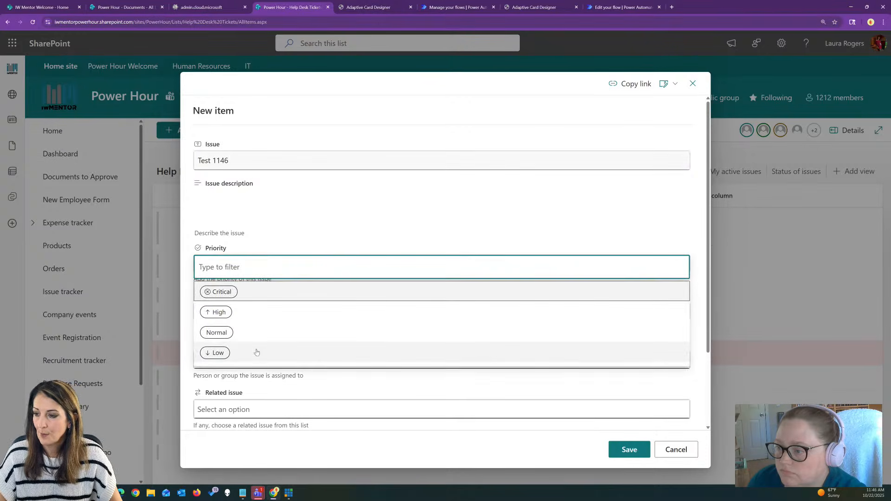
pyautogui.click(264, 291)
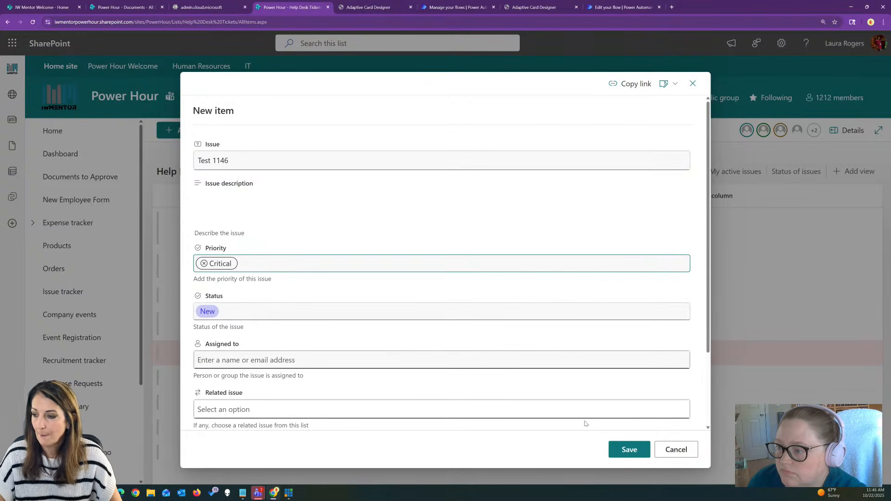
pyautogui.click(629, 449)
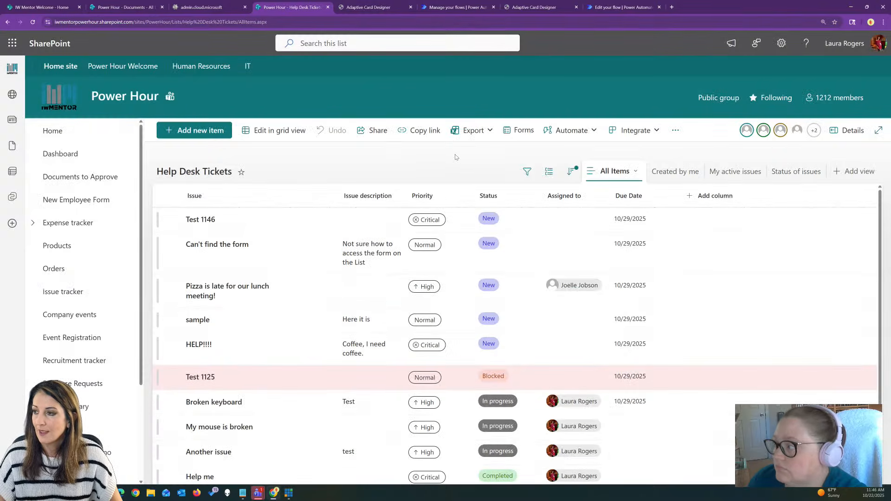
# Step: Review the New Help Desk Request form attached to the Help Desk Tickets list, then close it
pyautogui.click(521, 133)
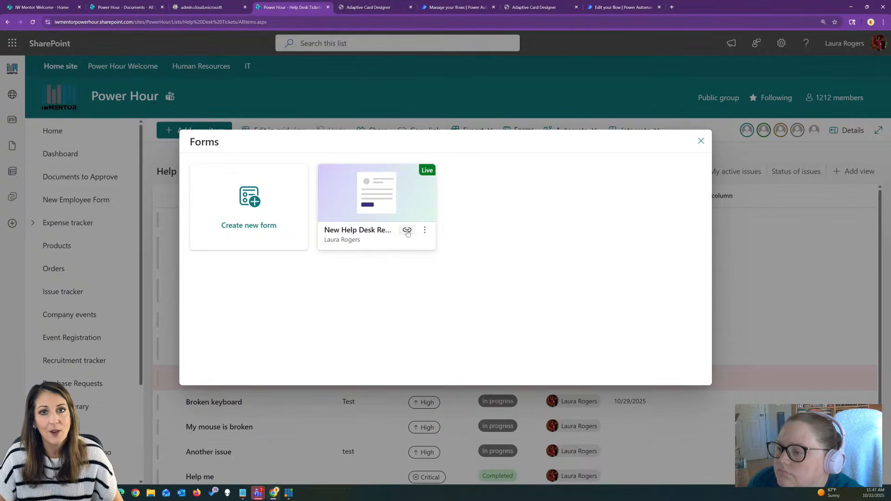
pyautogui.click(370, 209)
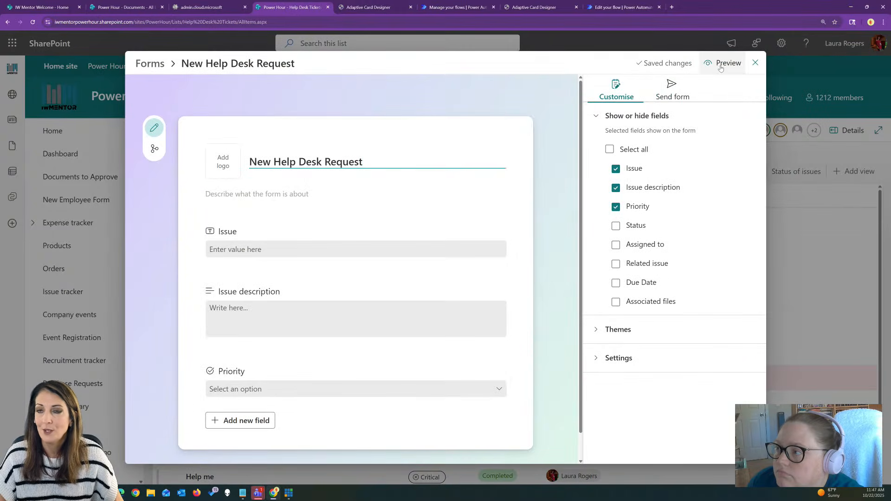
pyautogui.click(756, 63)
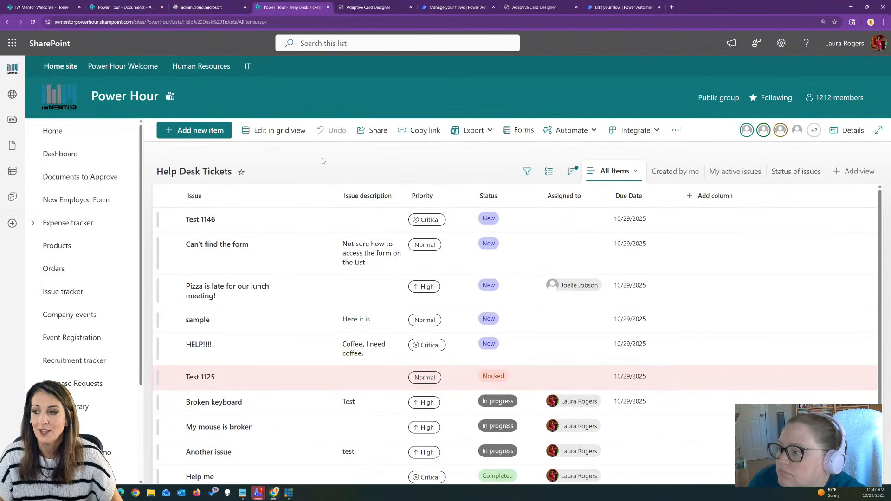
# Step: Return to the flow's details page in Power Automate and add the Title column to the 28-day run history
pyautogui.click(598, 7)
pyautogui.click(19, 60)
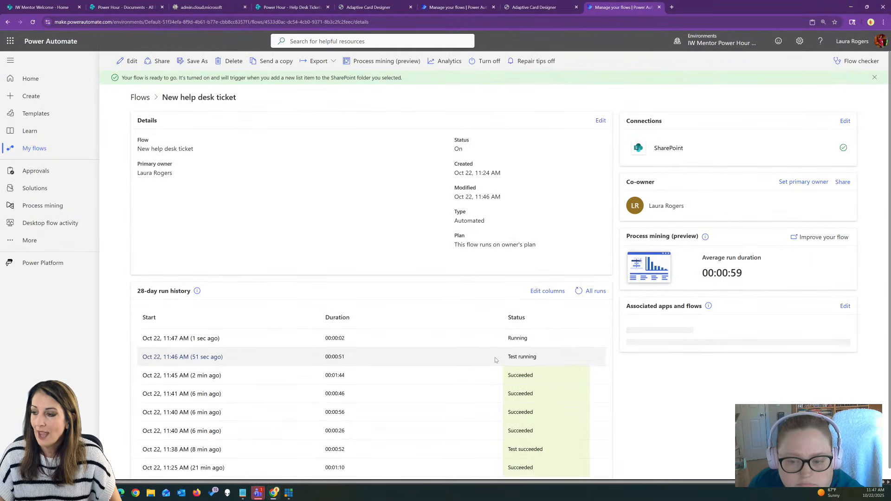
pyautogui.click(546, 292)
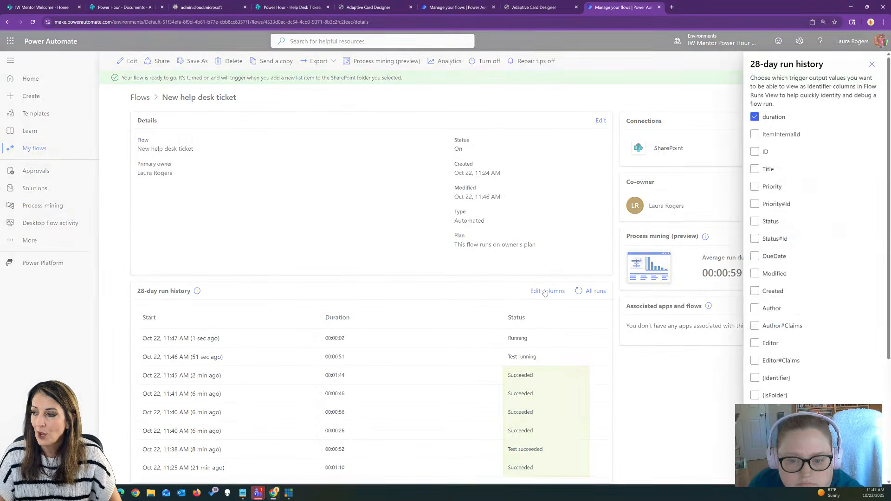
pyautogui.click(755, 168)
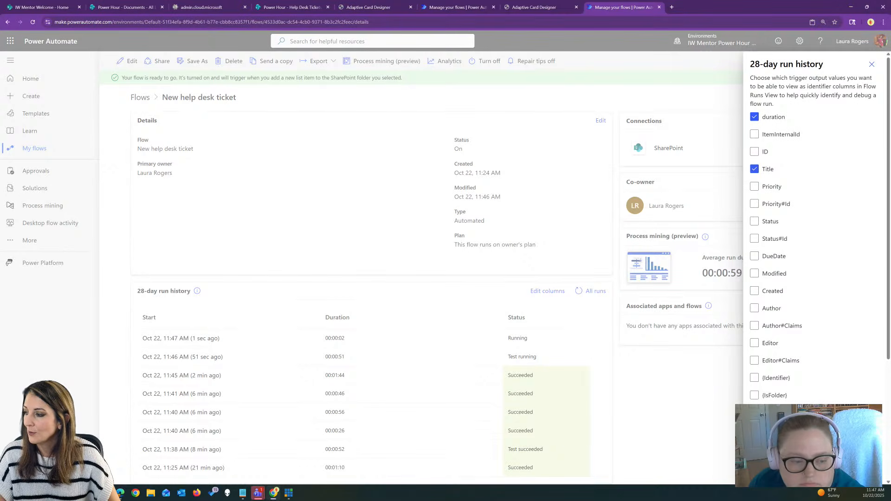
pyautogui.click(767, 468)
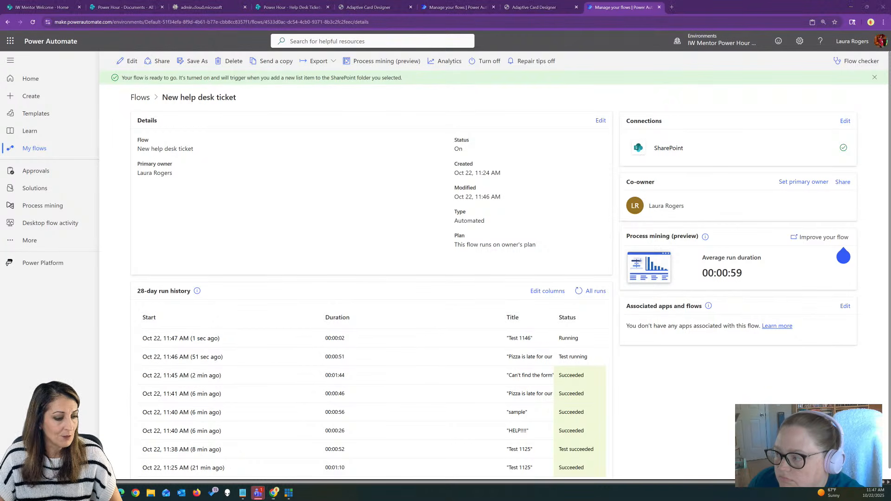
# Step: Check the Test 1146 card in Teams and view the requester's profile photo JPG in the SharePoint Documents library
pyautogui.moveTo(0, 74); pyautogui.dragTo(601, 73)
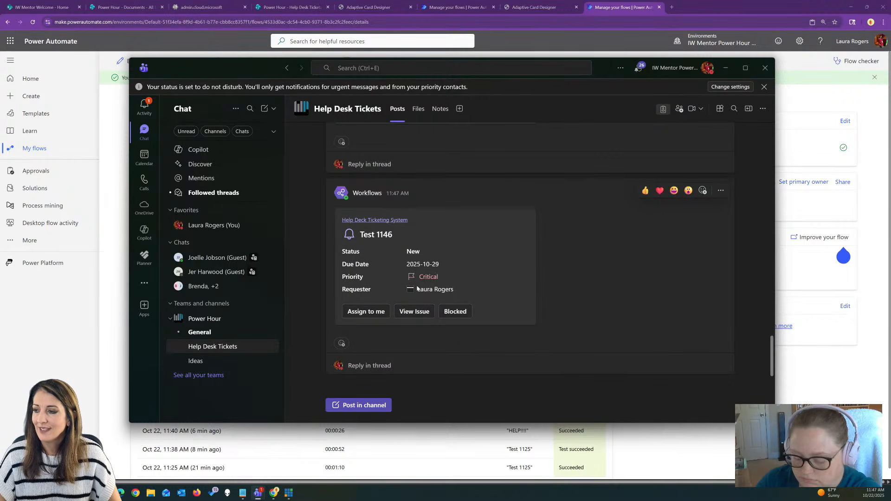
pyautogui.click(124, 7)
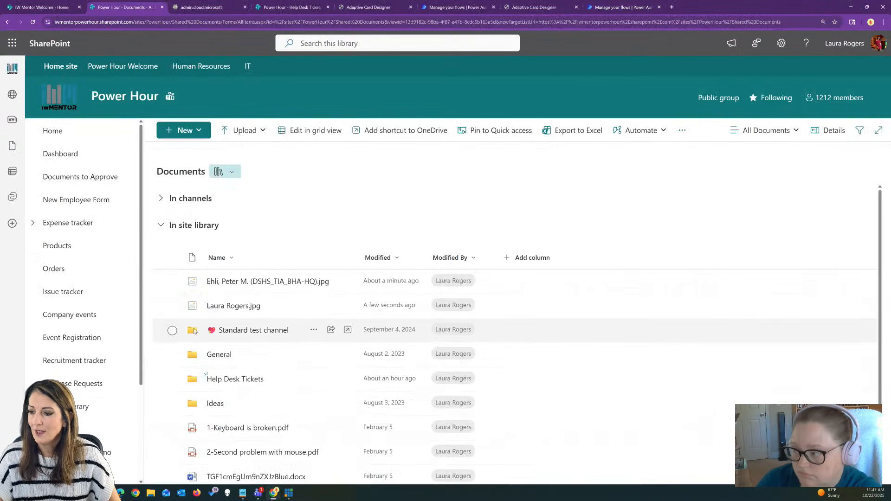
pyautogui.click(240, 308)
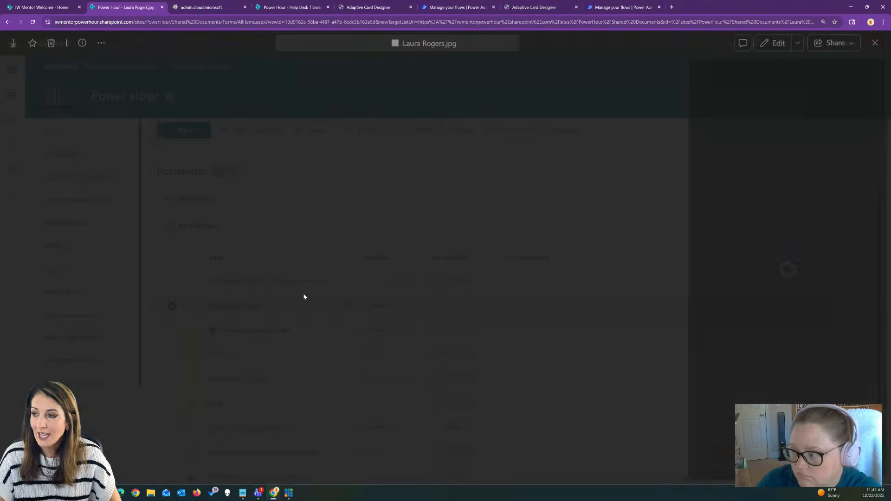
pyautogui.click(874, 42)
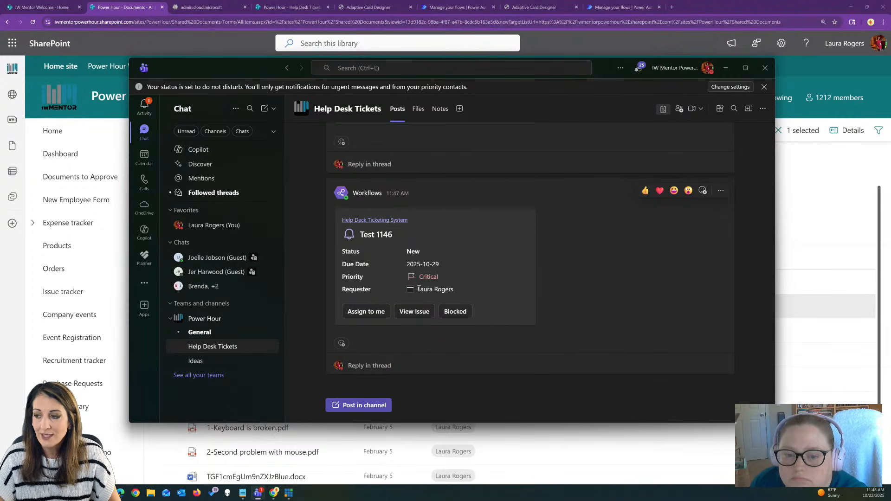
# Step: Open the Adaptive Card Designer in a new browser tab and load the Author Highlight Video sample
pyautogui.click(725, 68)
pyautogui.click(378, 3)
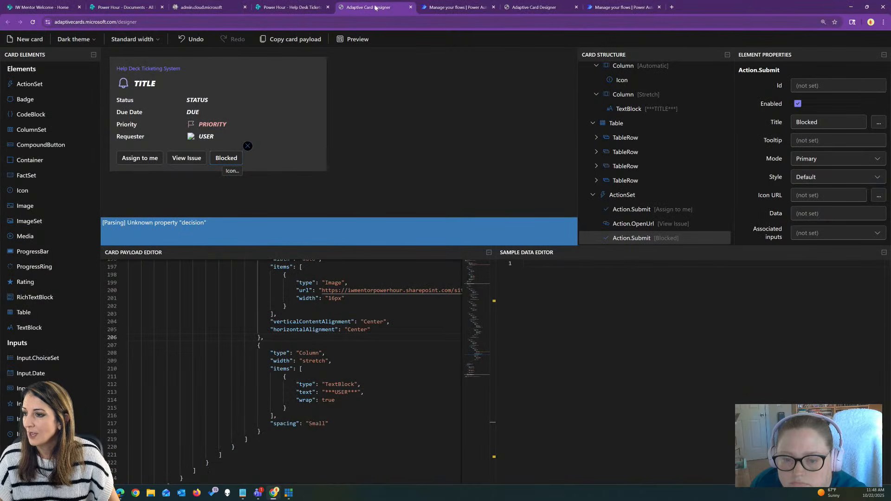
pyautogui.hotkey('ctrl', 't')
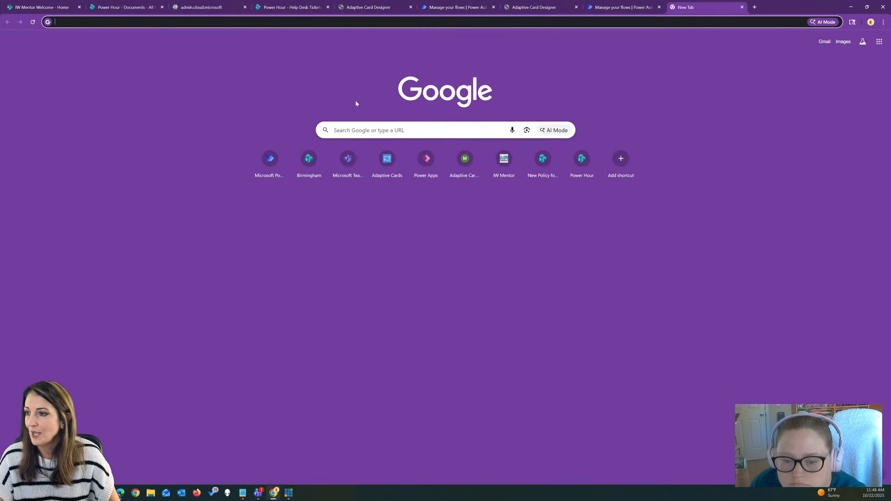
pyautogui.write('adaptivecards.io')
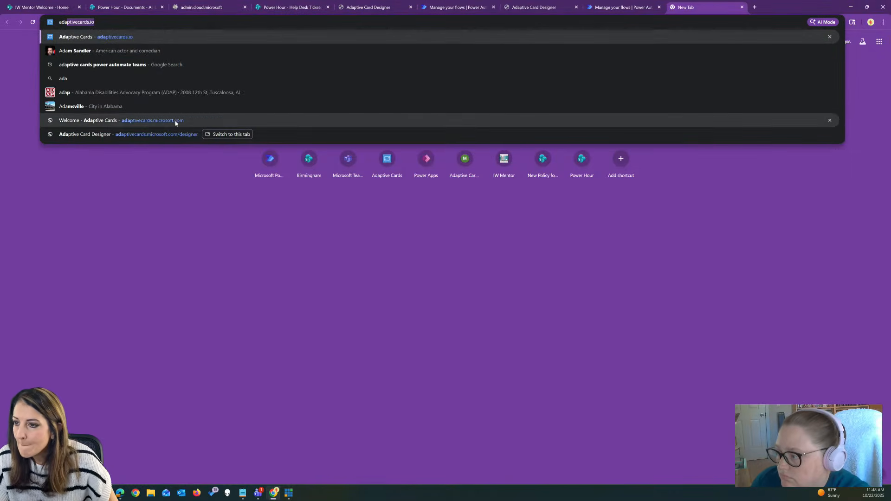
pyautogui.click(183, 134)
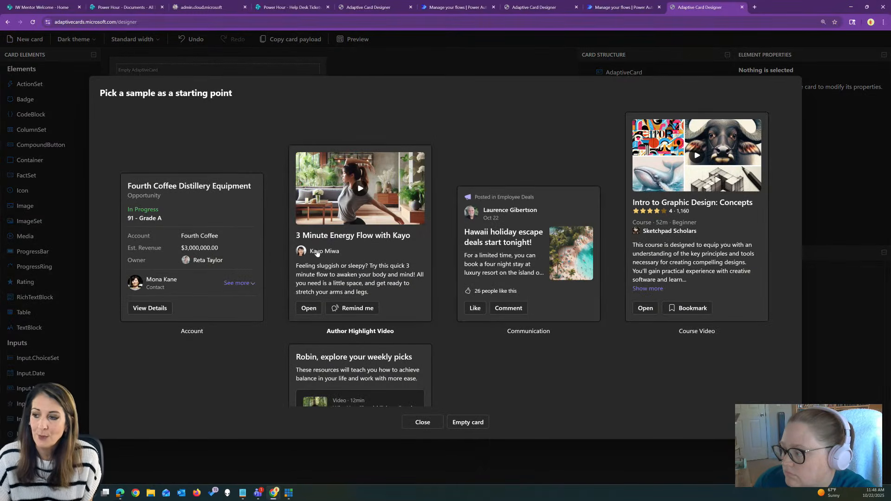
pyautogui.click(323, 270)
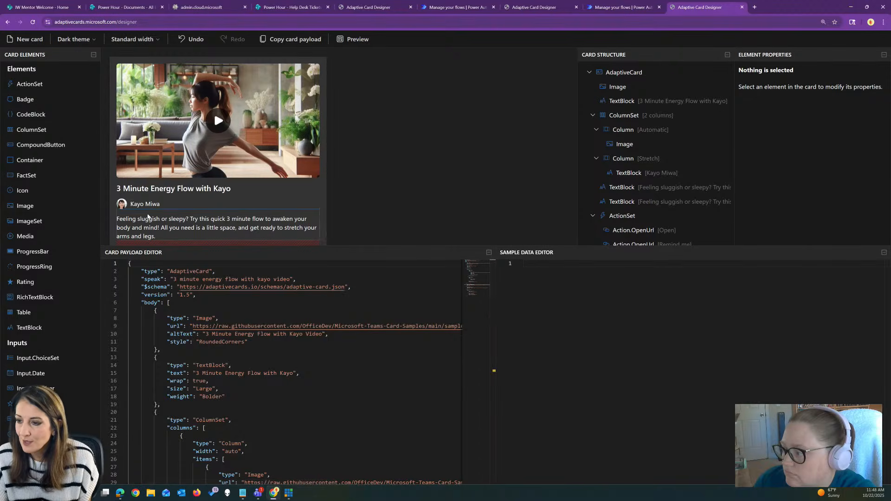
# Step: Examine the sample's small author avatar image and locate its Image element in the card payload
pyautogui.click(122, 205)
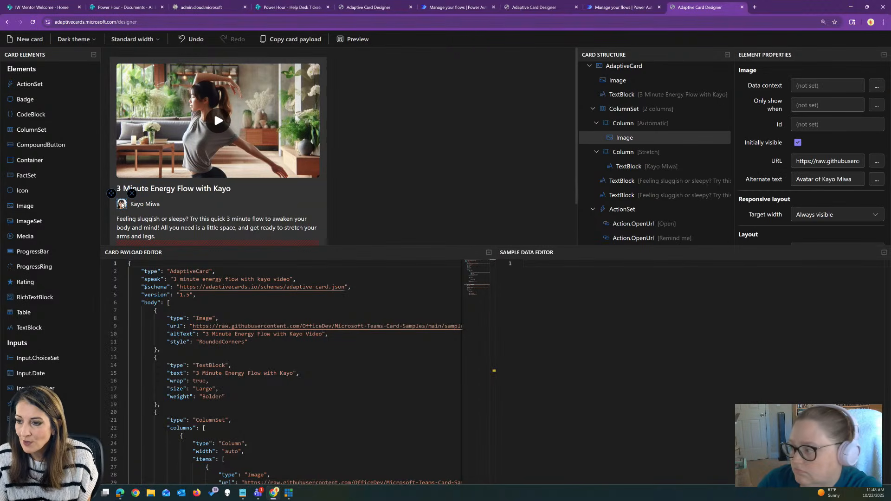
pyautogui.scroll(-7, 260, 355)
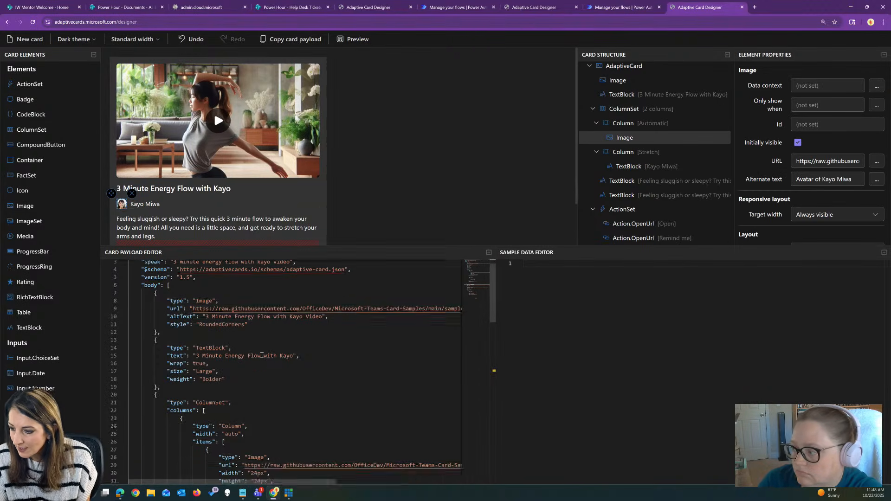
pyautogui.scroll(-11, 260, 356)
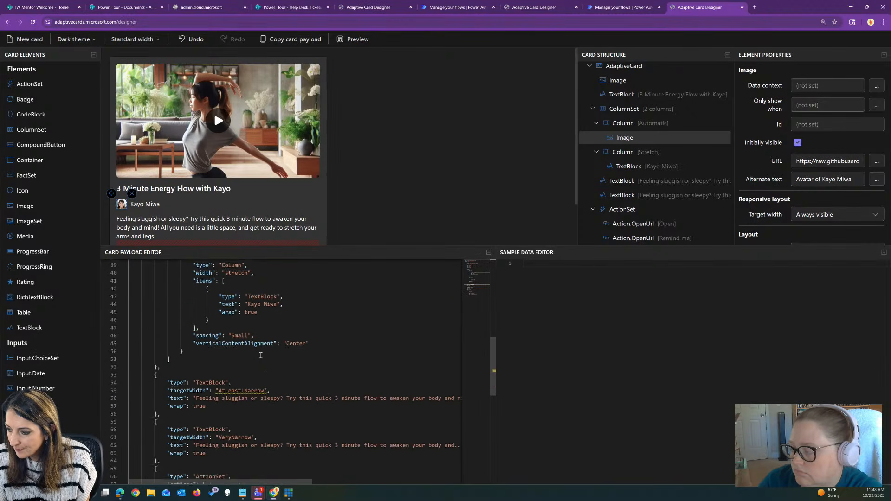
pyautogui.scroll(-3, 260, 356)
pyautogui.scroll(-6, 260, 356)
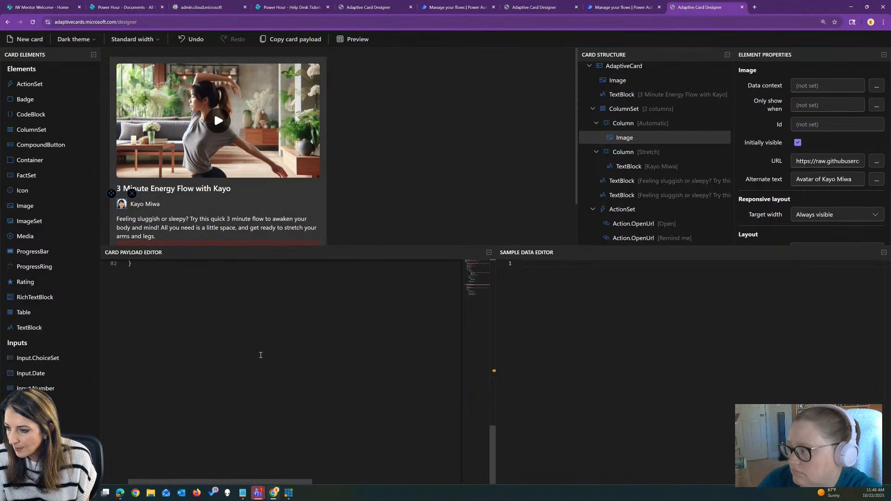
pyautogui.scroll(13, 260, 355)
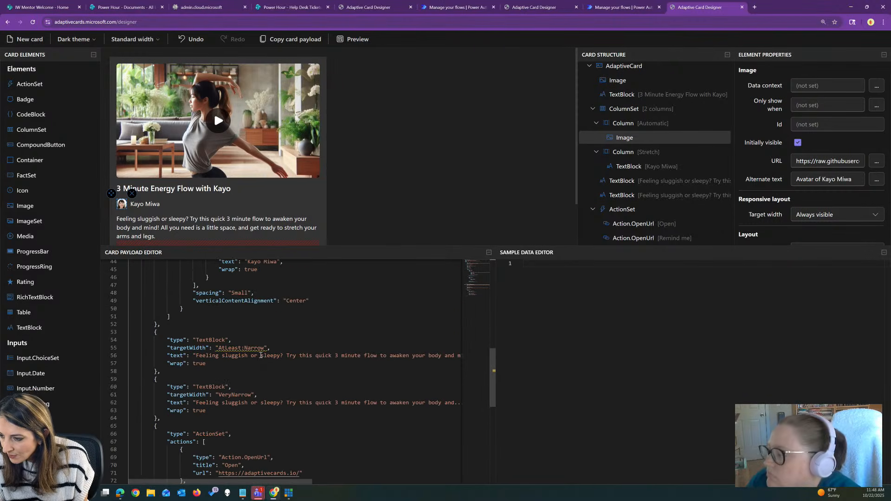
pyautogui.scroll(7, 260, 355)
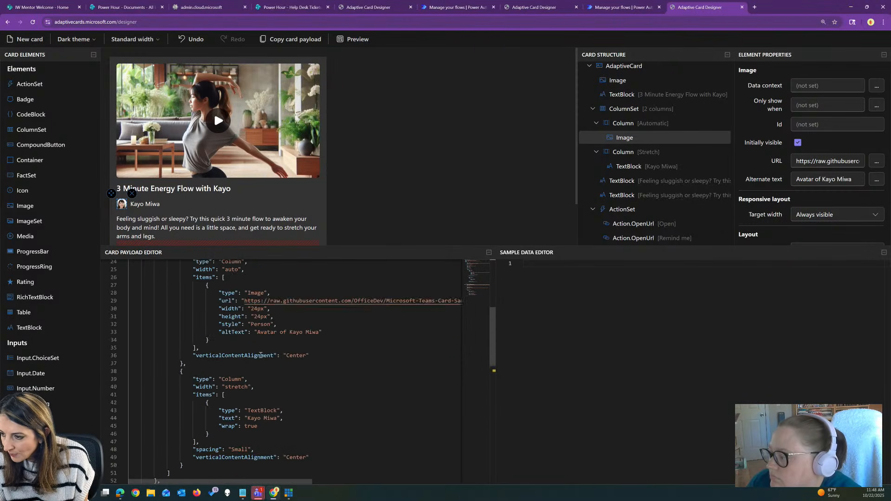
pyautogui.scroll(2, 261, 355)
pyautogui.click(268, 375)
pyautogui.click(229, 344)
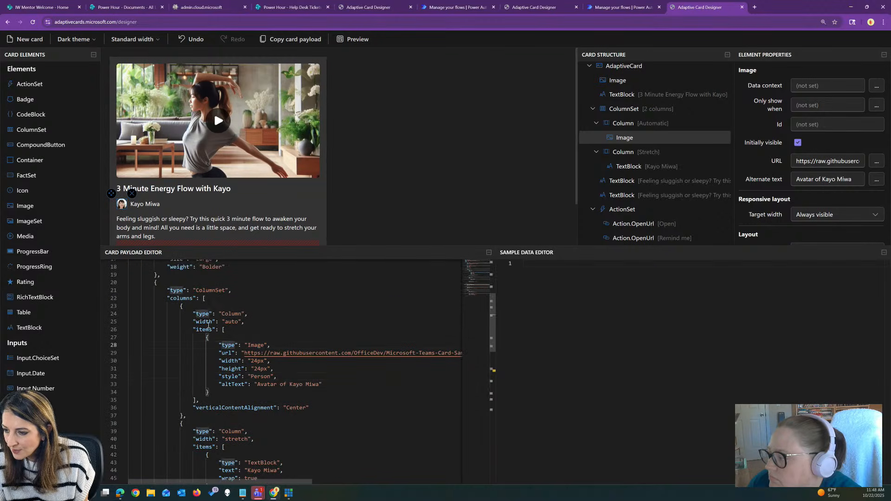
# Step: Copy the whole url line of the avatar Image element, ending in assets/avatar.png, from the card payload
pyautogui.moveTo(242, 354); pyautogui.dragTo(452, 355)
pyautogui.click(306, 384)
pyautogui.moveTo(293, 483); pyautogui.dragTo(429, 426)
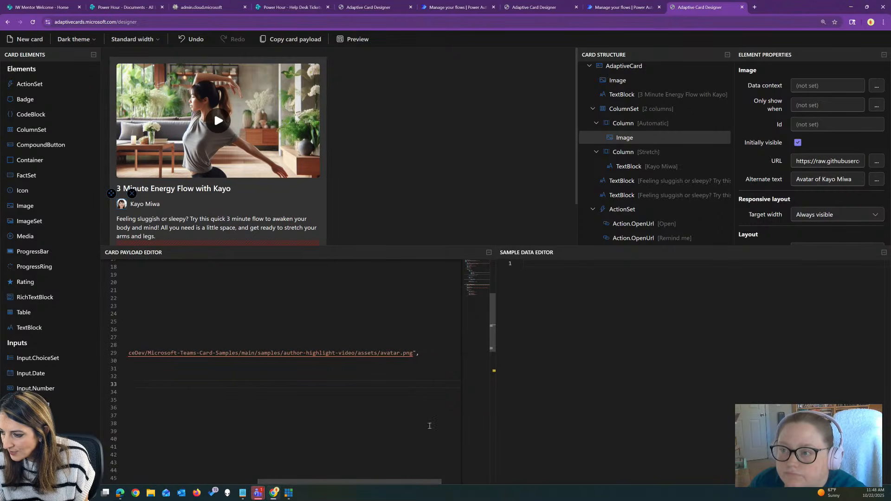
pyautogui.doubleClick(412, 352)
pyautogui.moveTo(321, 483); pyautogui.dragTo(349, 482)
pyautogui.click(417, 355)
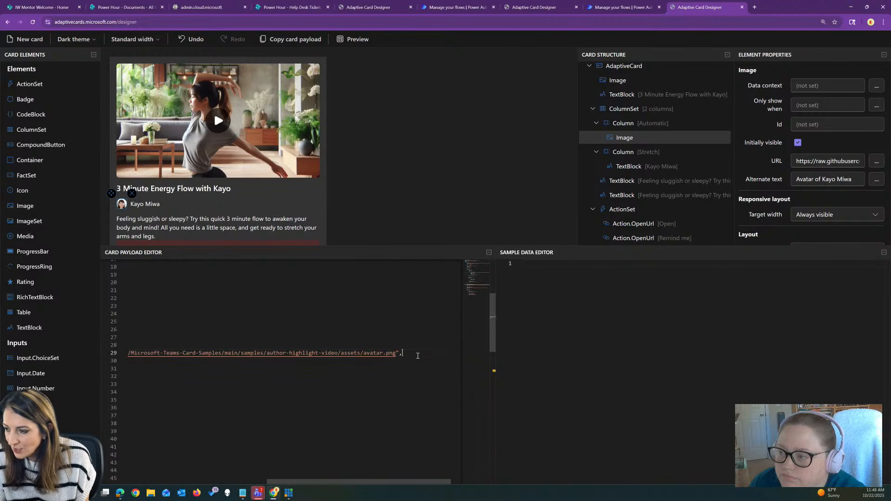
pyautogui.moveTo(346, 476); pyautogui.dragTo(198, 476)
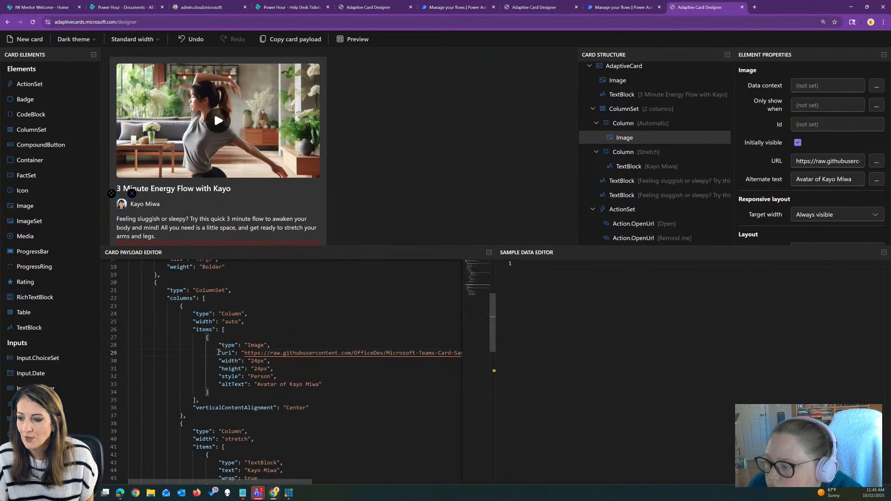
pyautogui.moveTo(218, 352); pyautogui.dragTo(300, 358)
pyautogui.moveTo(422, 359); pyautogui.dragTo(479, 353)
pyautogui.hotkey('ctrl', 'c')
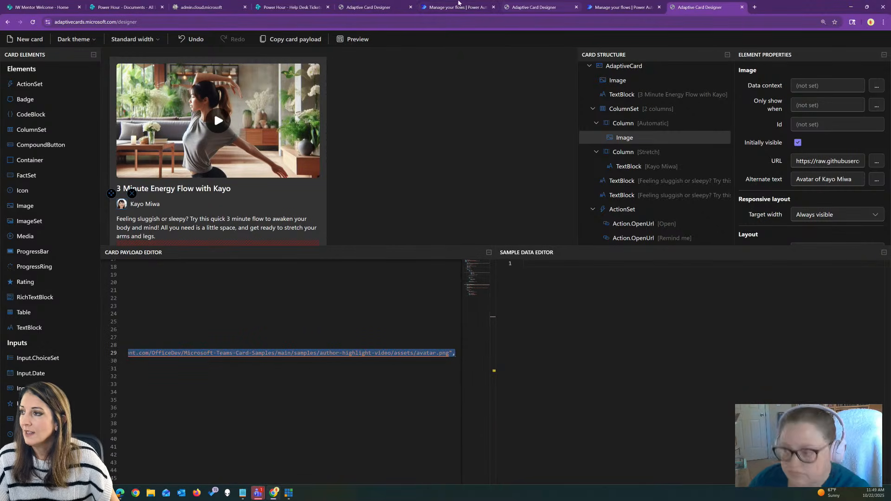
# Step: Open the New help desk ticket flow in Power Automate for editing, expand its Condition, and open the Post adaptive card and wait for a response action
pyautogui.click(621, 5)
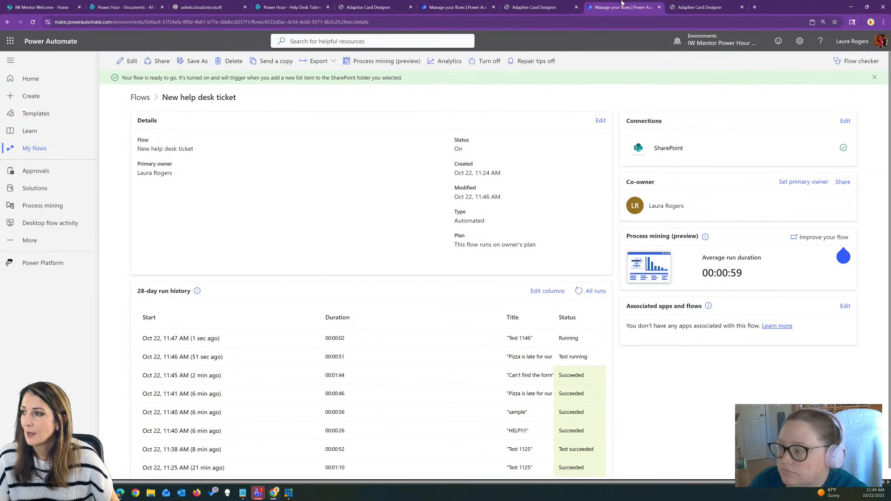
pyautogui.click(126, 62)
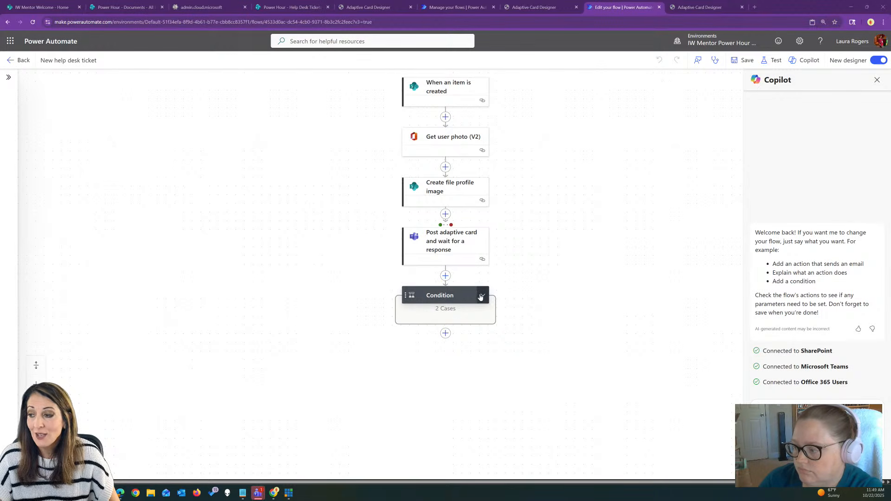
pyautogui.click(36, 366)
pyautogui.moveTo(282, 373); pyautogui.dragTo(176, 303)
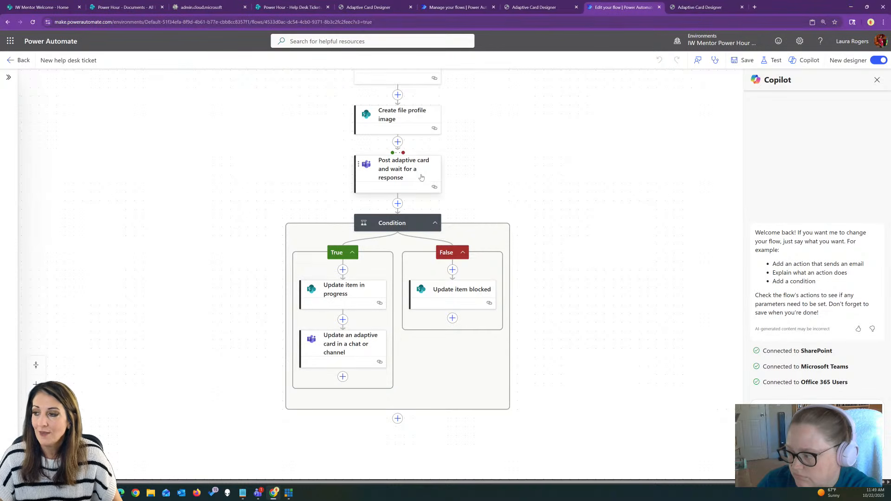
pyautogui.click(398, 171)
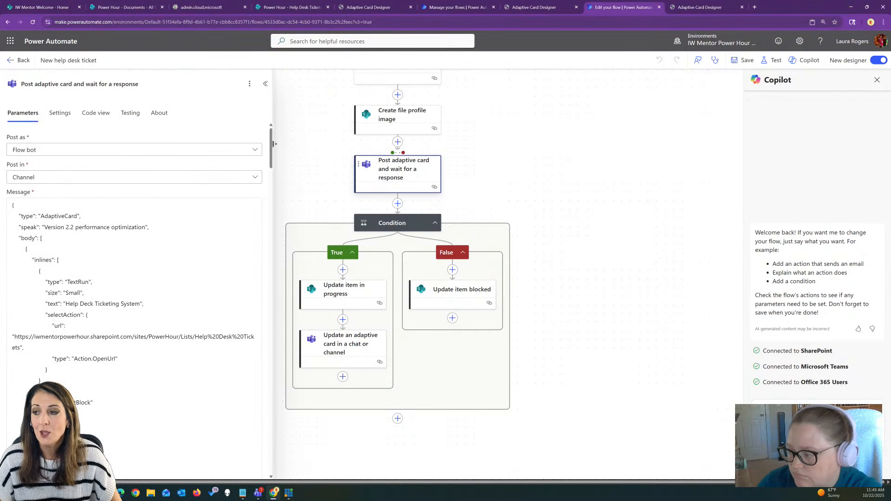
# Step: Replace the requester Image element's url line in the card message with the copied public avatar.png URL
pyautogui.moveTo(270, 148); pyautogui.dragTo(265, 391)
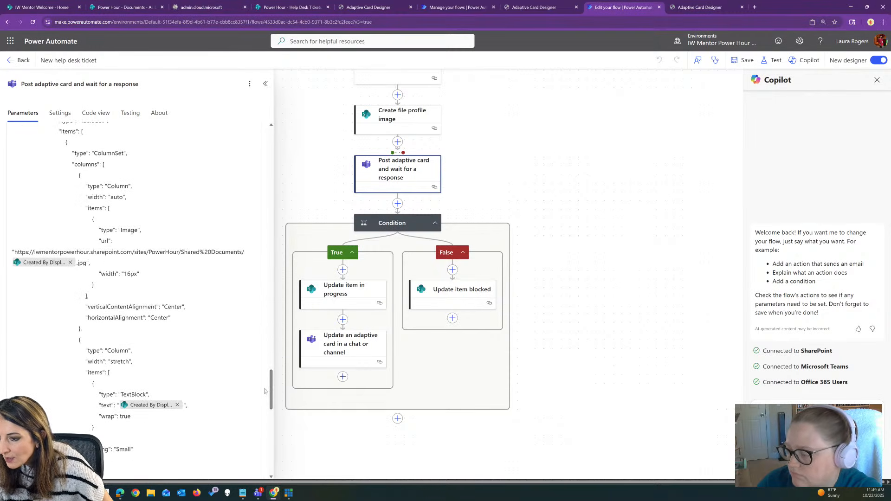
pyautogui.click(98, 264)
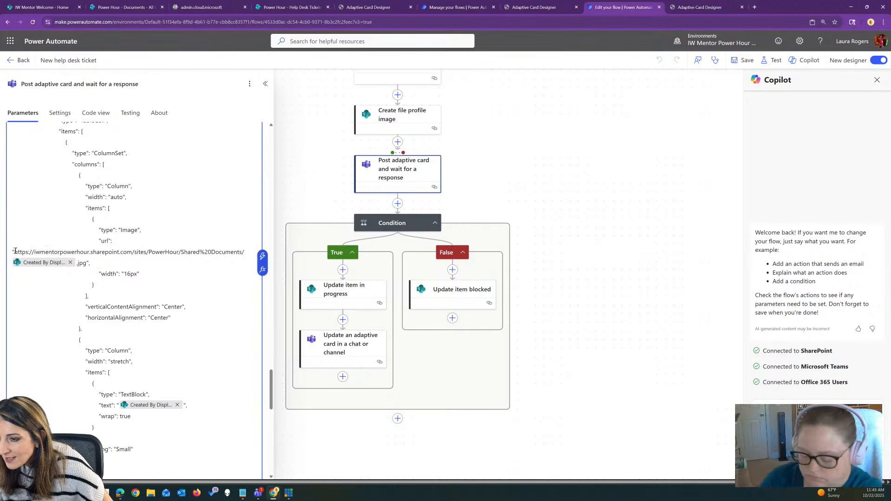
pyautogui.moveTo(98, 241); pyautogui.dragTo(106, 259)
pyautogui.hotkey('ctrl', 'v')
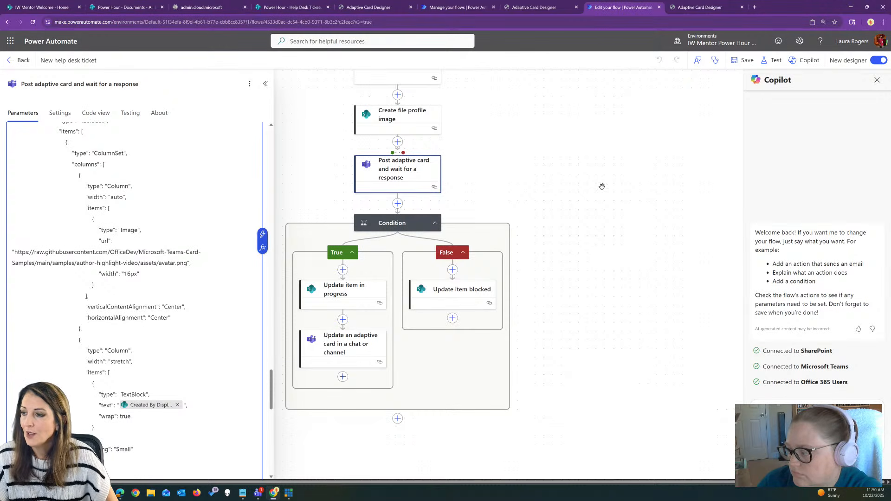
# Step: Test the flow automatically with the most recent succeeded trigger, then check the requester image on the posted card in Teams
pyautogui.click(772, 60)
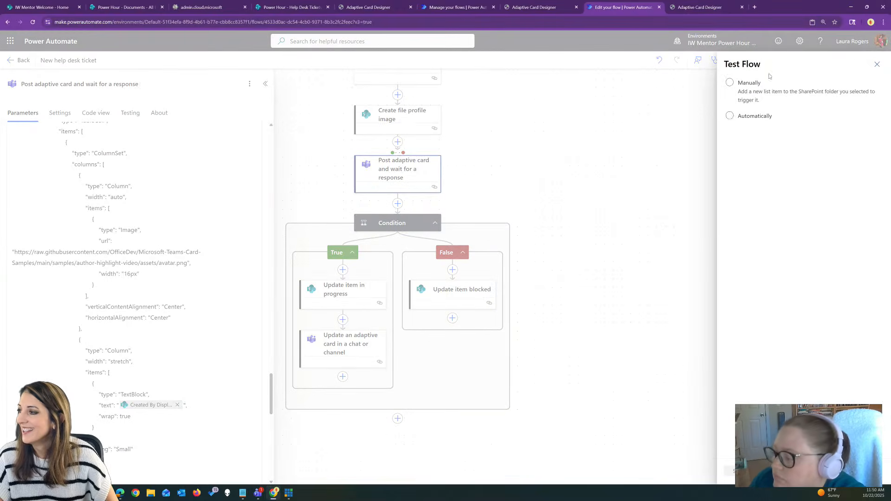
pyautogui.click(738, 119)
pyautogui.click(734, 147)
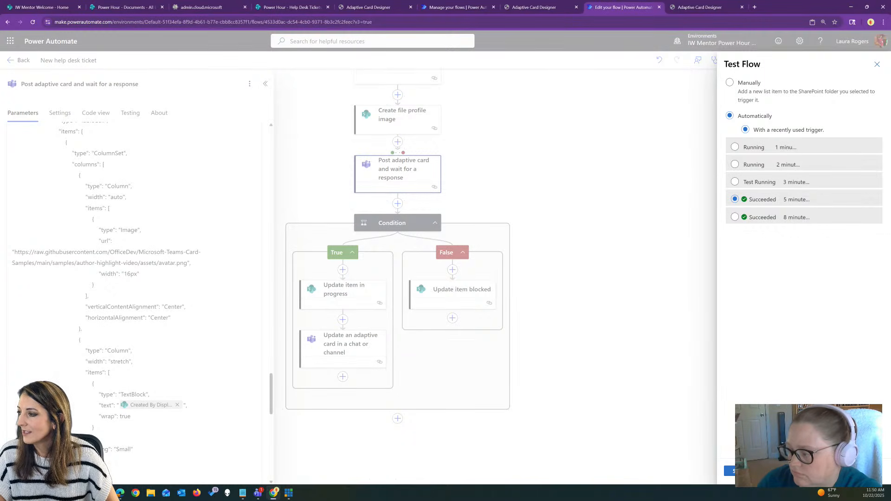
pyautogui.click(729, 471)
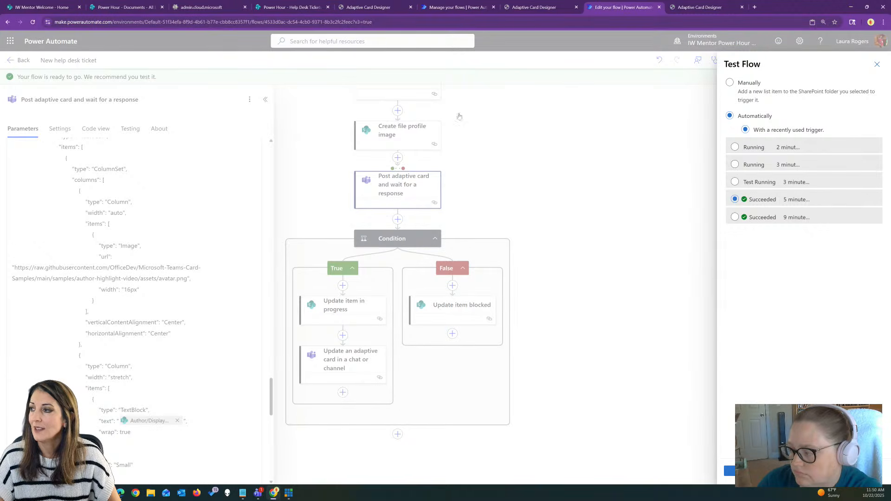
pyautogui.click(451, 192)
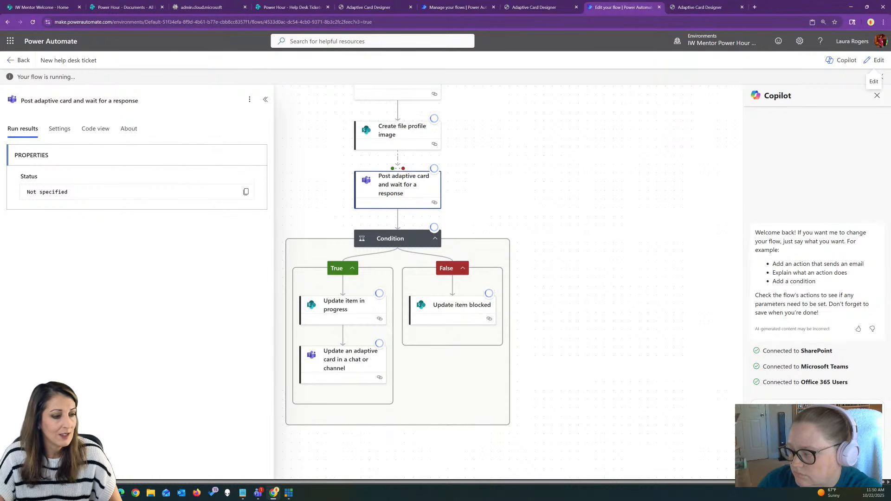
pyautogui.click(258, 493)
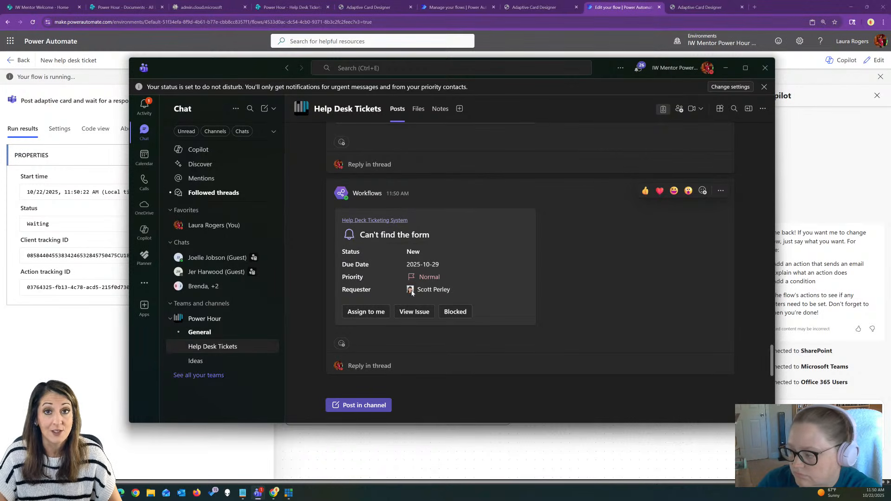
pyautogui.click(575, 35)
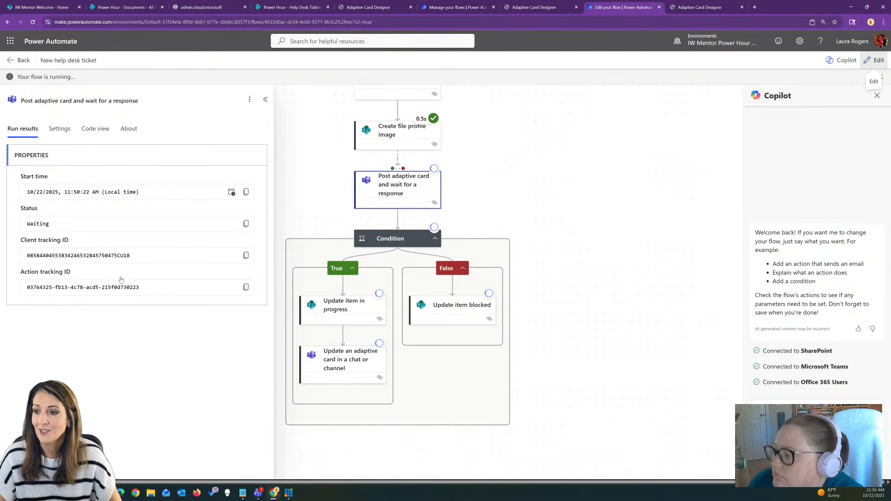
# Step: Edit the flow again at the card's avatar URL, and copy the SharePoint Documents library address up to Shared%20Documents
pyautogui.scroll(-10, 155, 306)
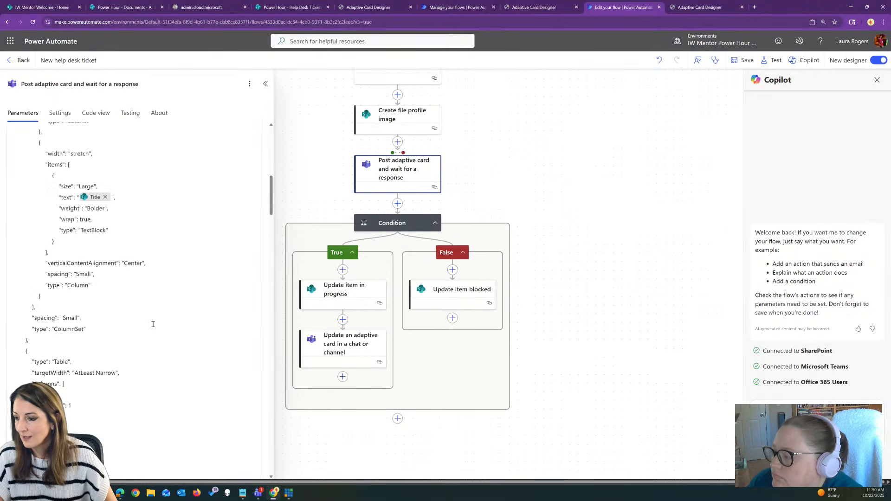
pyautogui.scroll(-10, 152, 323)
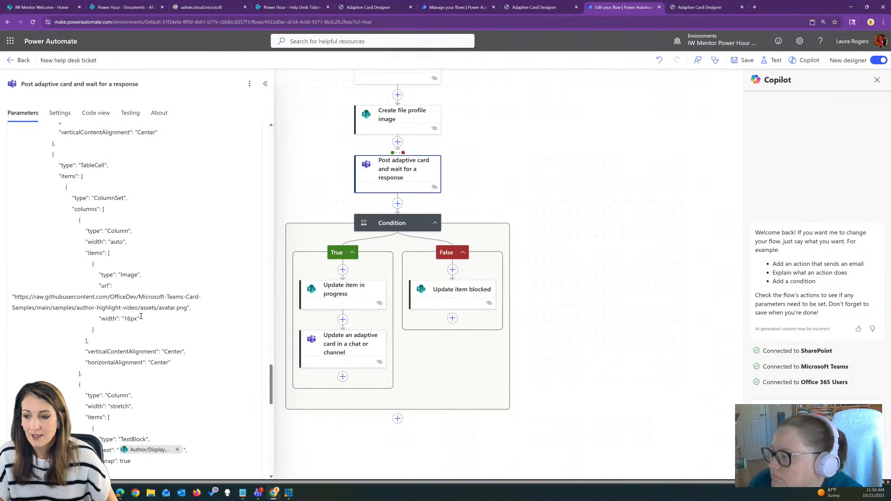
pyautogui.click(139, 7)
pyautogui.click(195, 21)
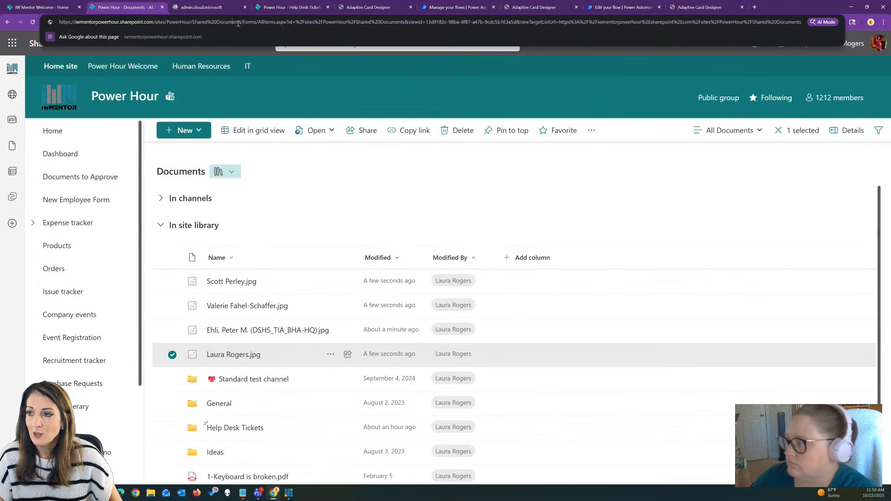
pyautogui.moveTo(240, 22); pyautogui.dragTo(59, 22)
pyautogui.hotkey('ctrl', 'c')
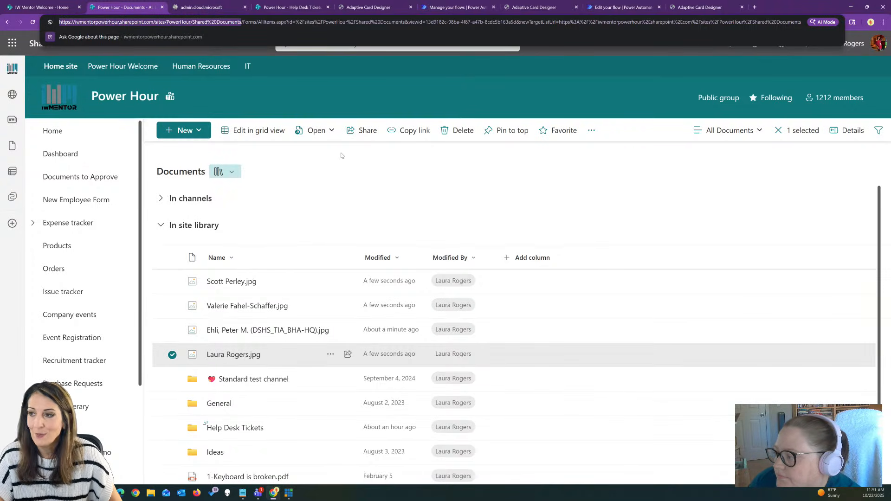
# Step: Replace the requester Image's avatar URL in the flow with the copied Shared%20Documents address plus /, Created By DisplayName dynamic content and .jpg
pyautogui.click(615, 7)
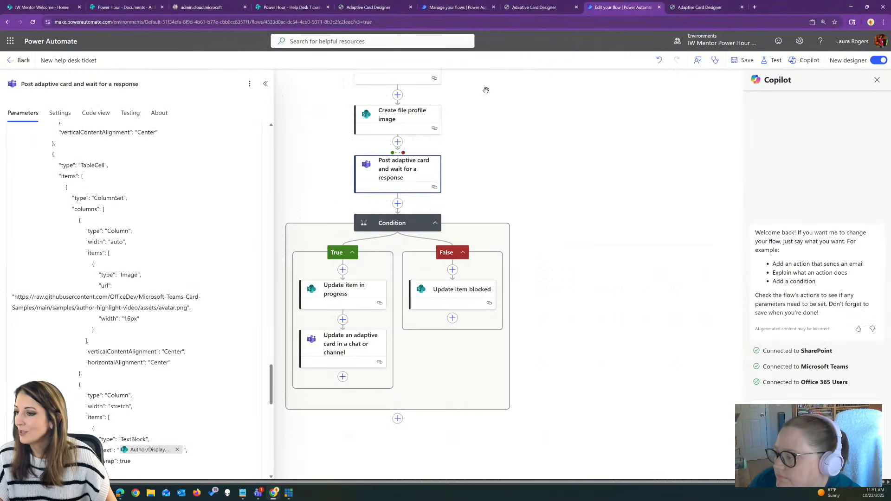
pyautogui.moveTo(15, 297); pyautogui.dragTo(188, 307)
pyautogui.hotkey('ctrl', 'v')
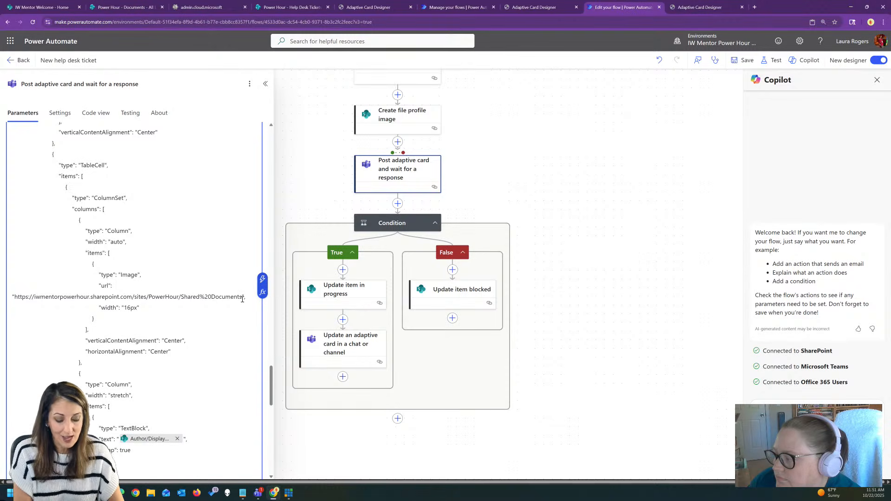
pyautogui.write('/')
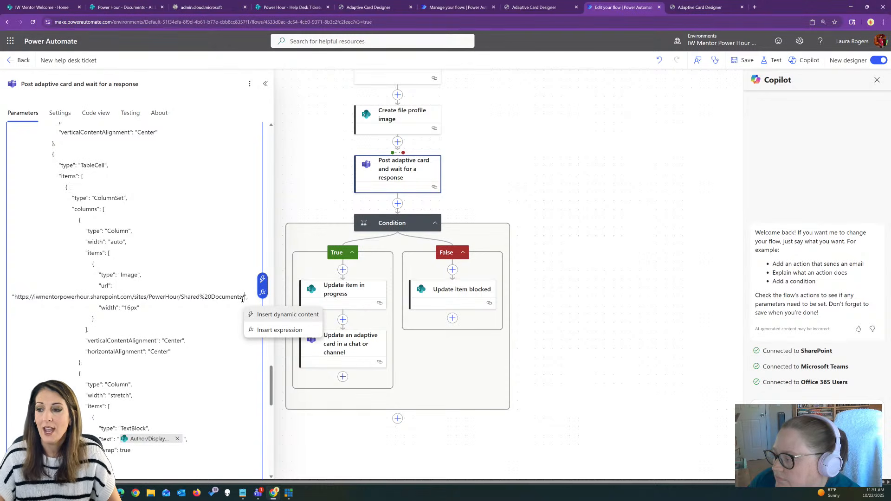
pyautogui.click(264, 316)
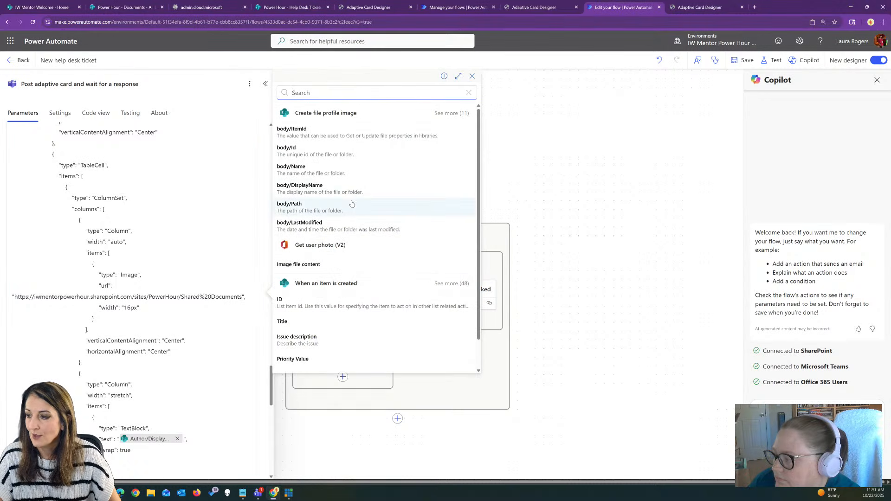
pyautogui.write('creat')
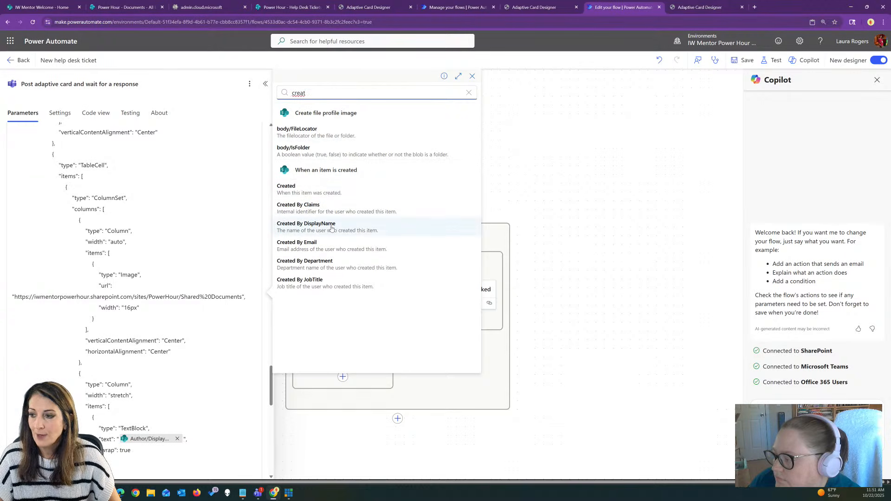
pyautogui.click(331, 228)
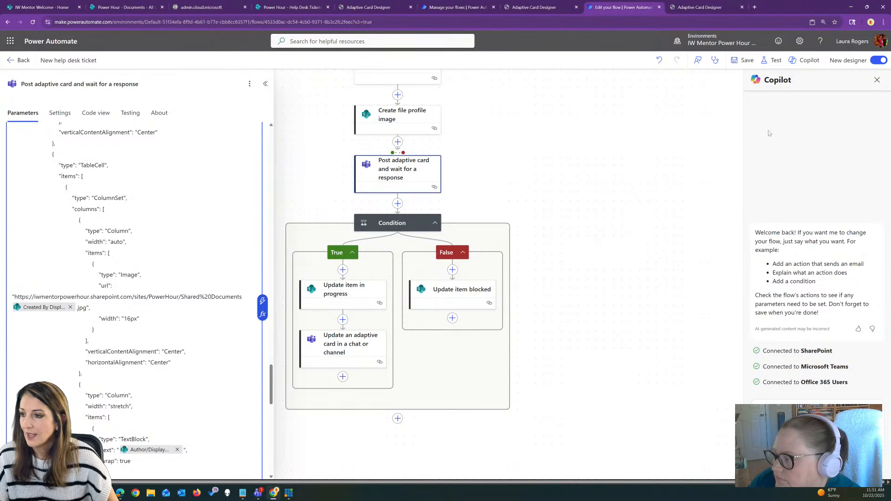
# Step: Test the flow automatically with the most recent Test Running trigger
pyautogui.click(771, 60)
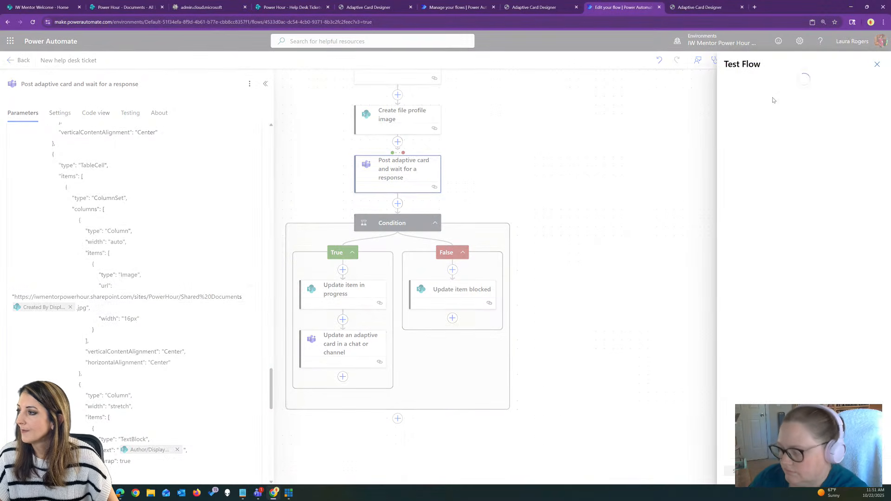
pyautogui.click(730, 115)
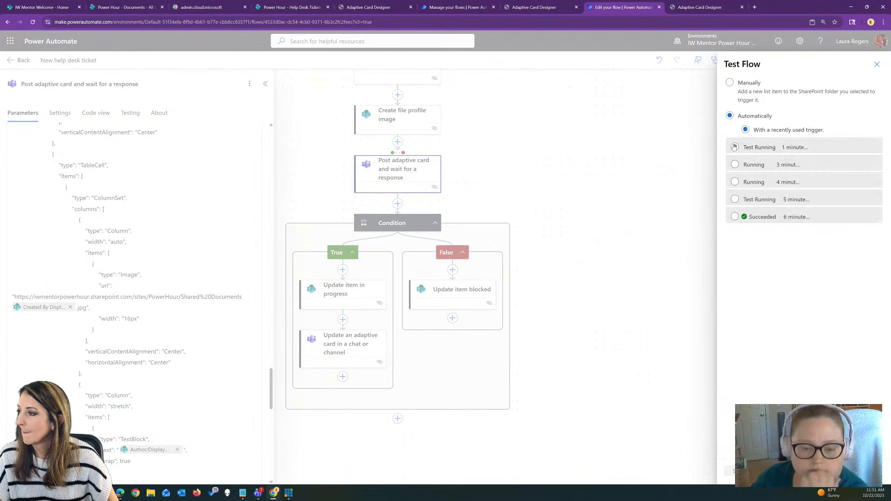
pyautogui.click(735, 147)
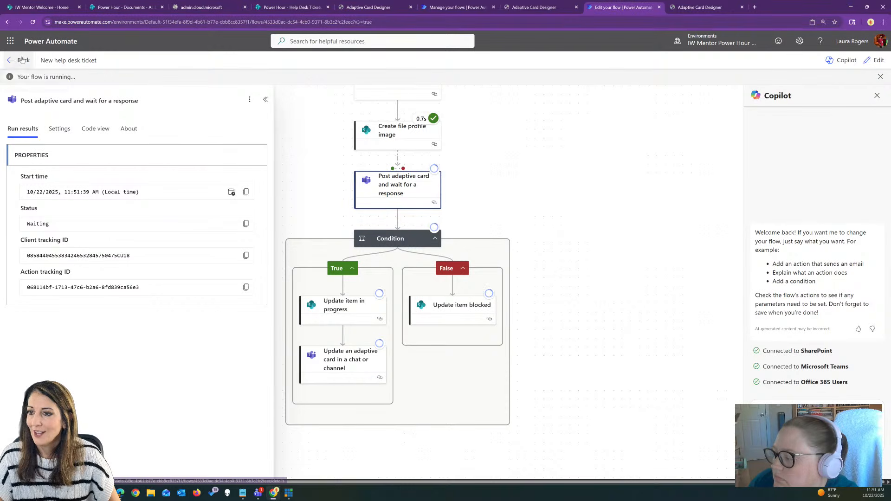
# Step: Add a Help Desk Tickets item in SharePoint with the issue "Broken stuff 1151" and Low priority
pyautogui.click(291, 6)
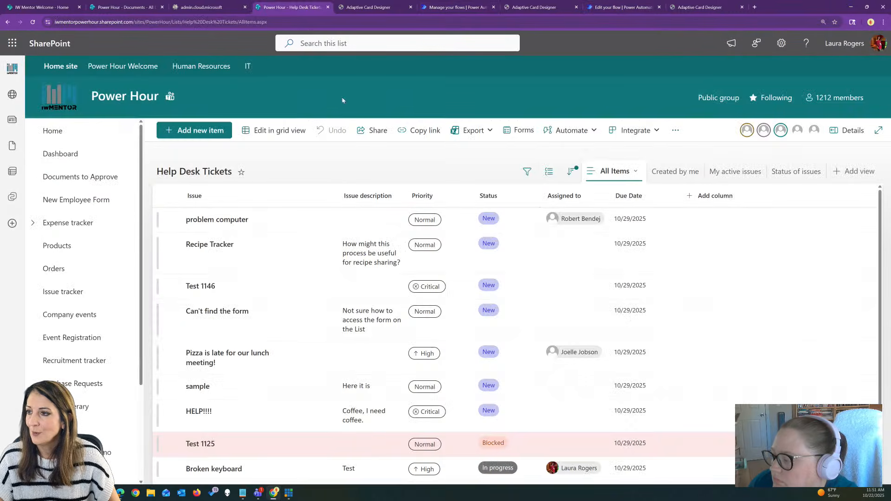
pyautogui.click(209, 131)
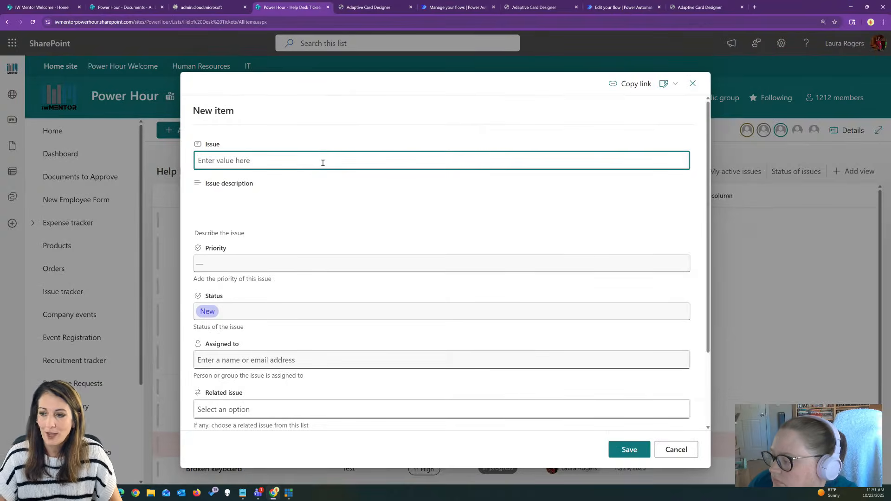
pyautogui.write('Broken stuff 1151')
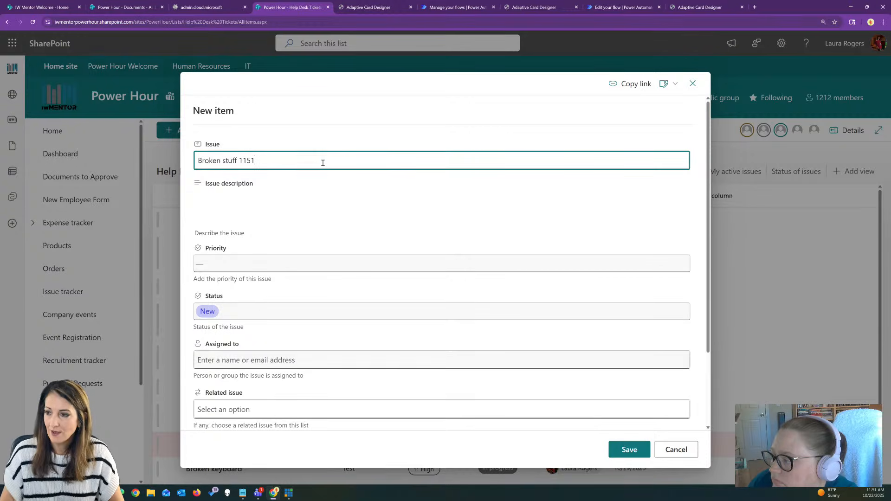
pyautogui.click(255, 262)
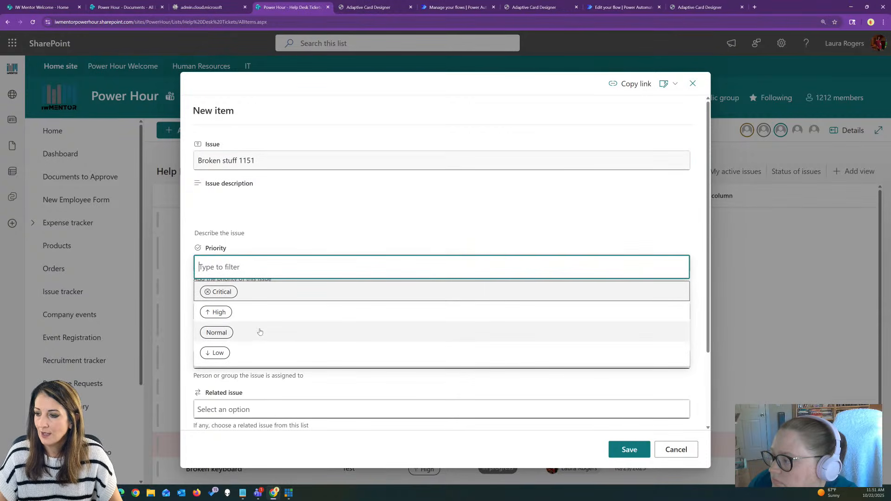
pyautogui.click(258, 352)
pyautogui.scroll(-2, 396, 302)
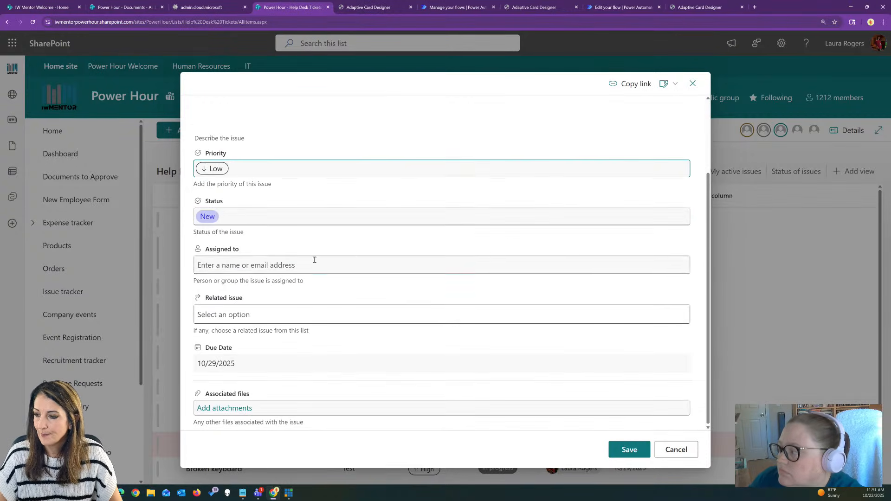
pyautogui.click(629, 449)
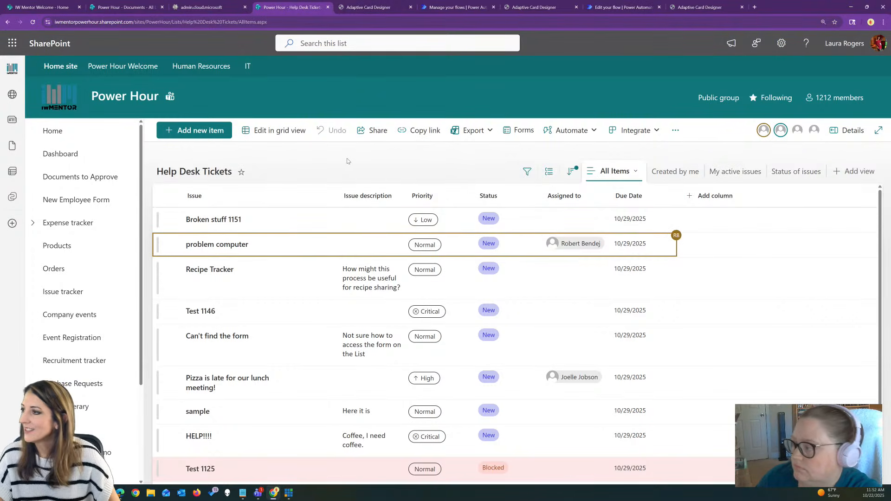
# Step: Check the requester image on the Broken stuff 1151 card in the Teams Help Desk Tickets channel
pyautogui.click(605, 5)
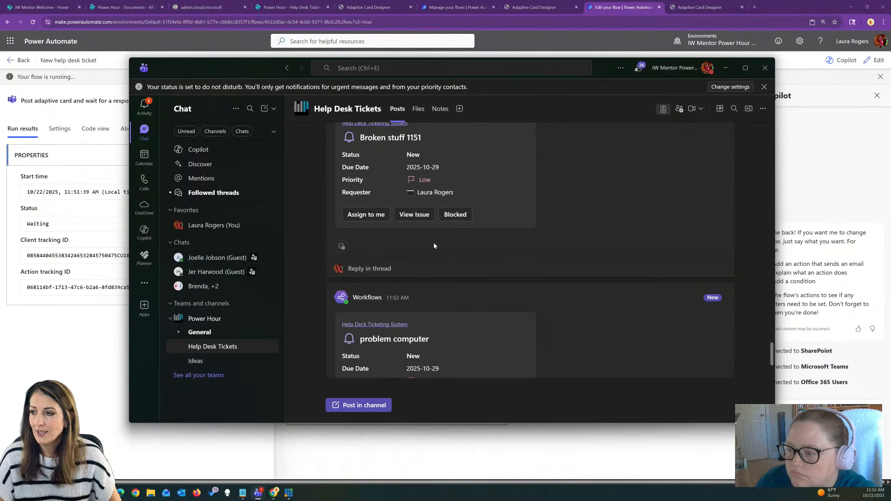
pyautogui.scroll(2, 435, 246)
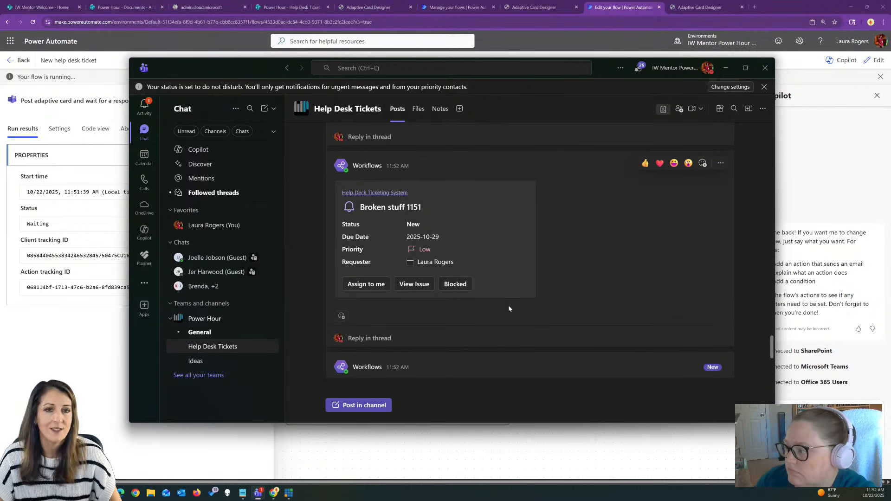
pyautogui.click(726, 70)
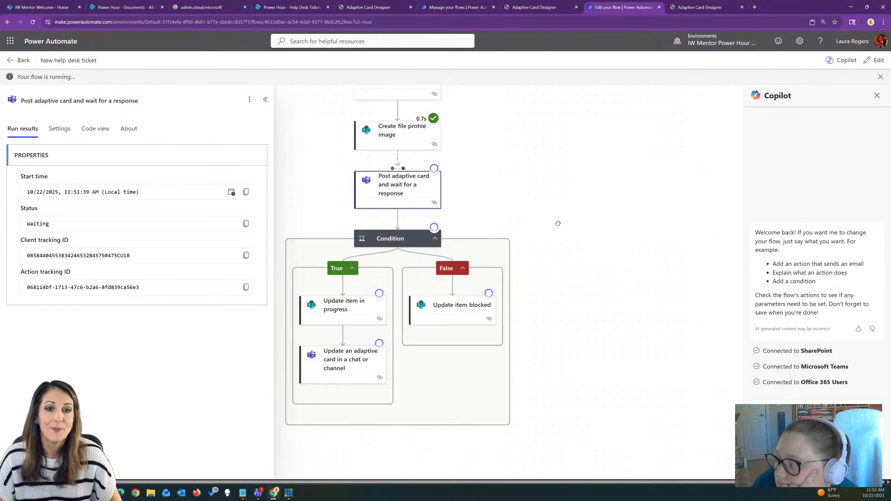
pyautogui.moveTo(551, 221); pyautogui.dragTo(607, 219)
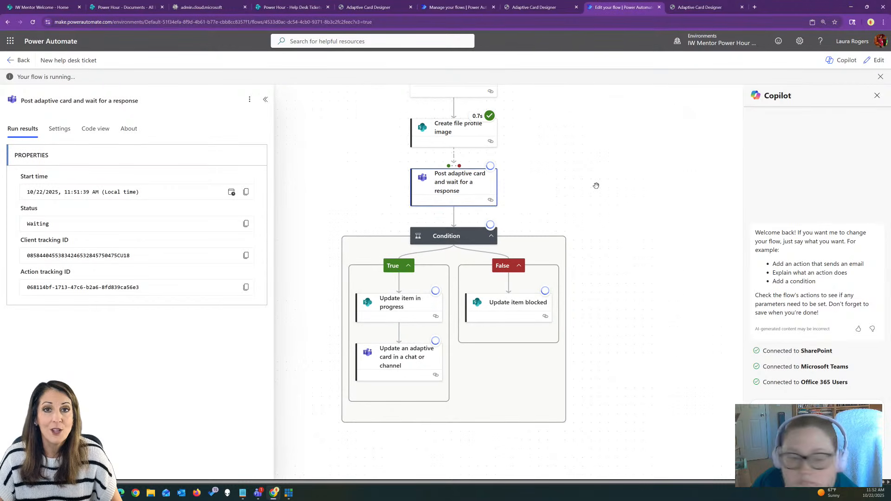
pyautogui.click(374, 3)
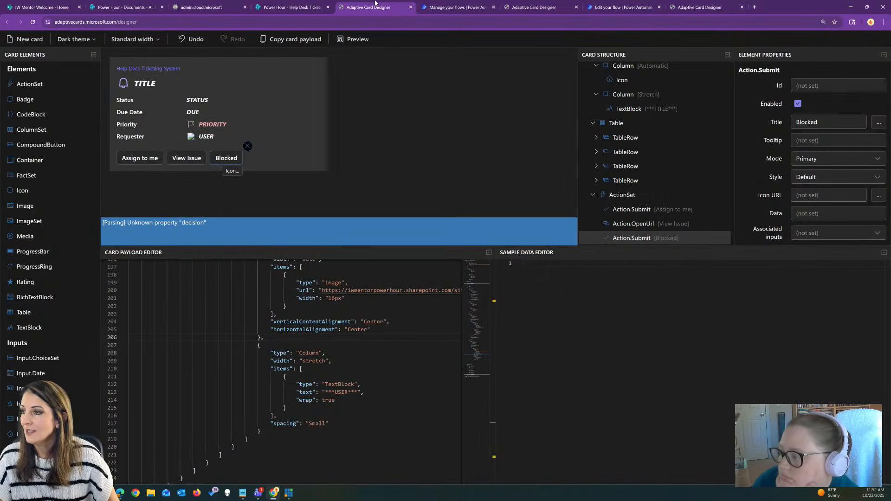
pyautogui.click(190, 127)
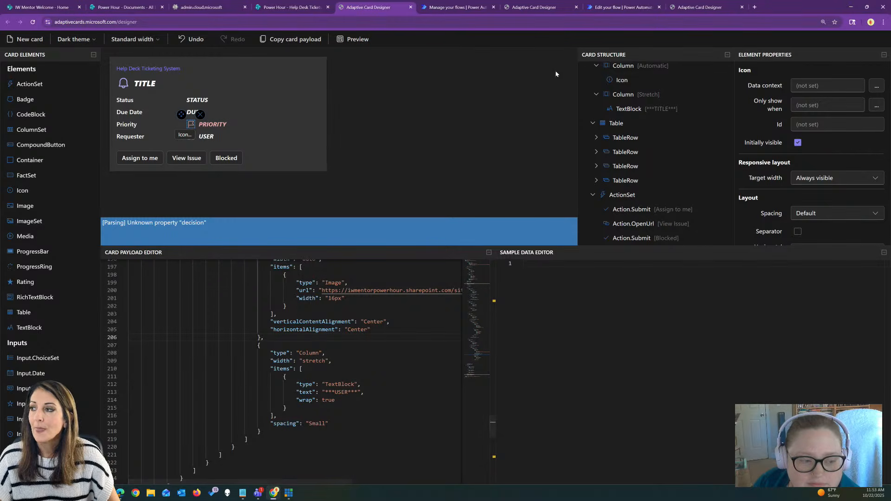
# Step: Return to the Power Automate flow and review the Post as and Post in options of the Post adaptive card and wait for a response action
pyautogui.click(610, 8)
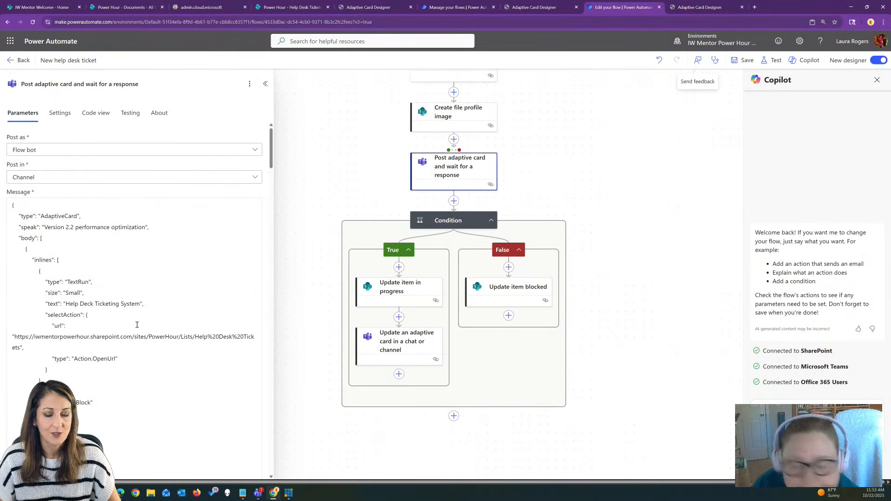
pyautogui.click(130, 155)
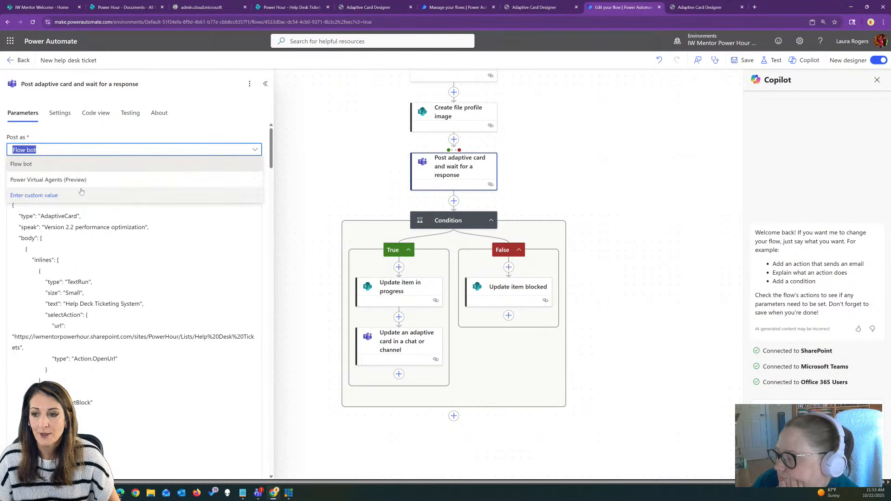
pyautogui.click(106, 137)
pyautogui.click(92, 182)
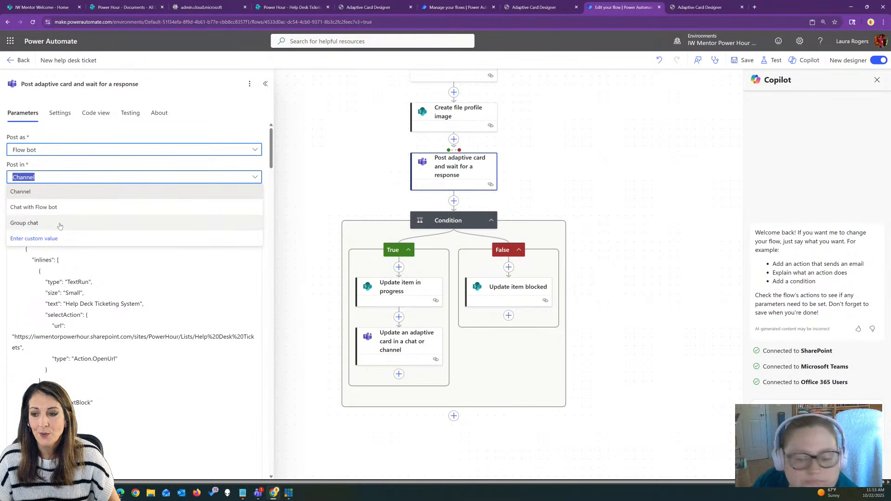
pyautogui.click(408, 165)
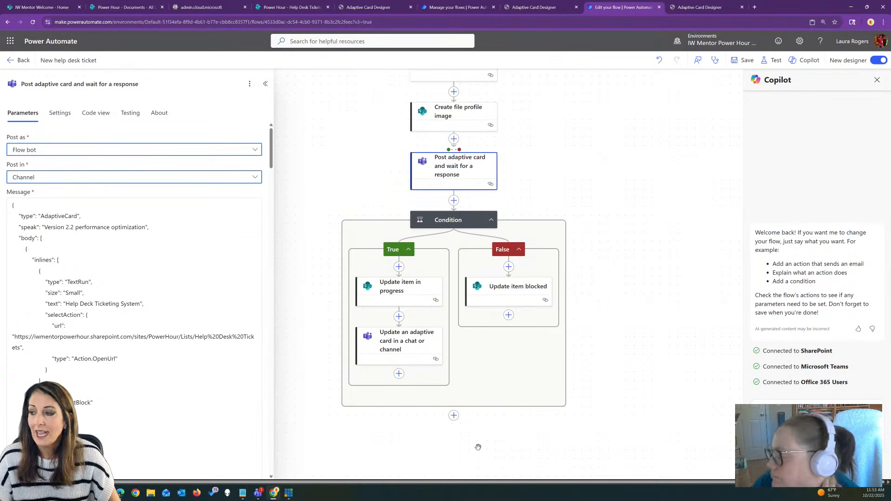
# Step: Add a Microsoft Teams Post card in a chat or channel action at the end of the flow, below the Condition
pyautogui.click(453, 415)
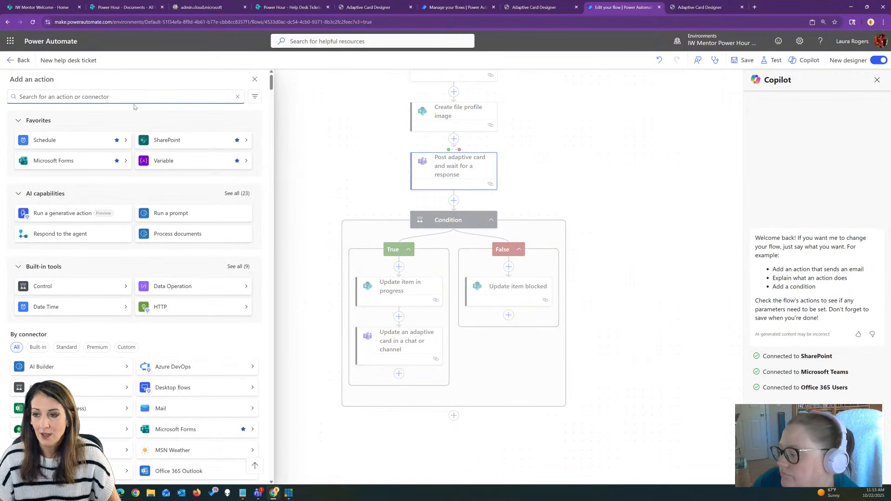
pyautogui.write('card')
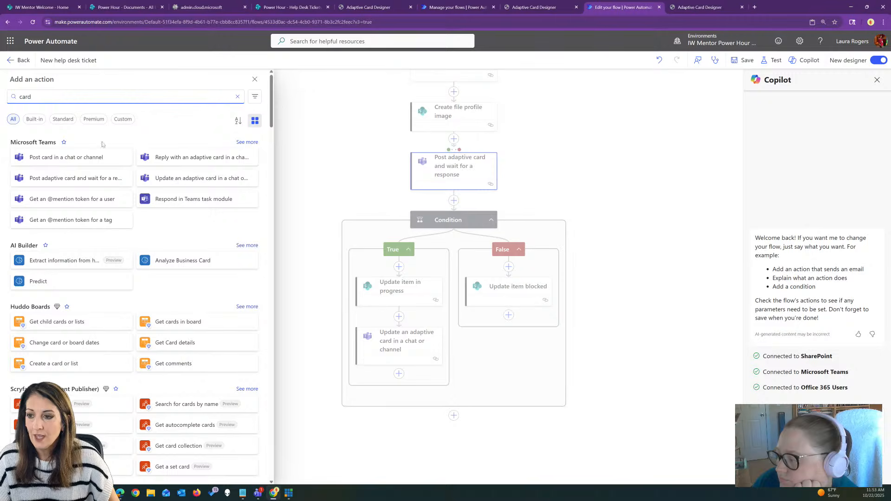
pyautogui.click(52, 159)
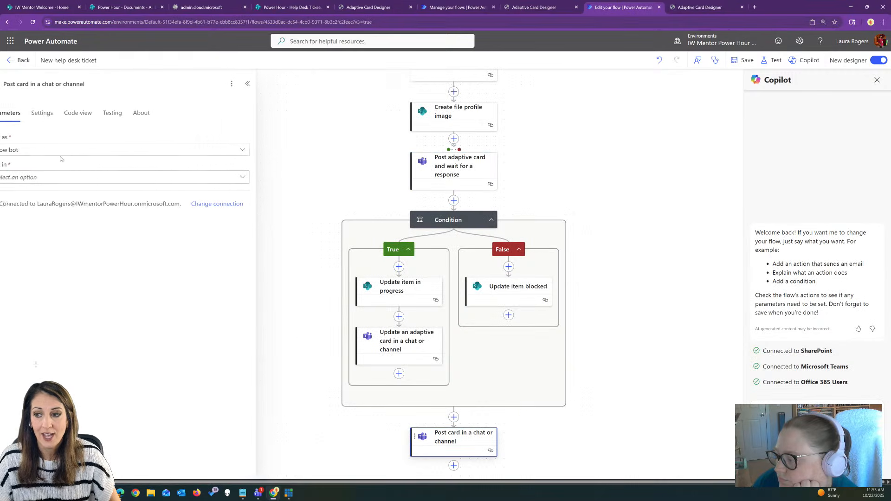
# Step: Set the new card action to post as User in Group chat, and look through the available group chats
pyautogui.click(77, 151)
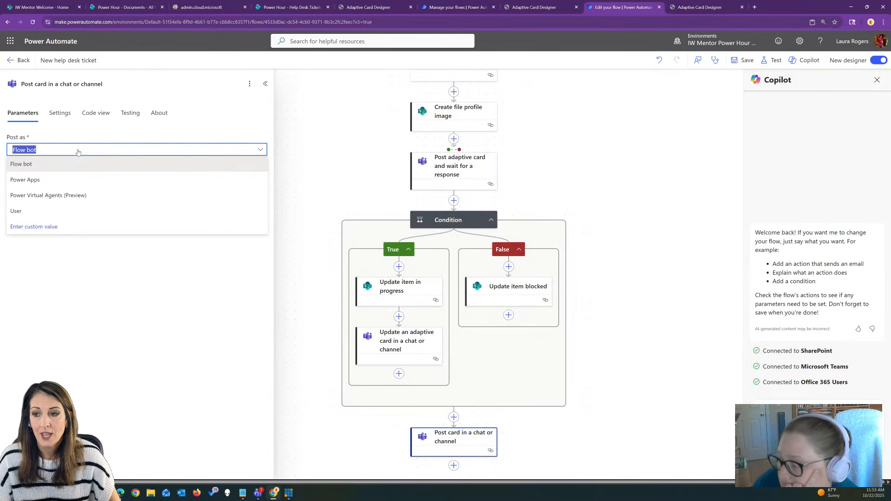
pyautogui.click(52, 211)
pyautogui.click(61, 178)
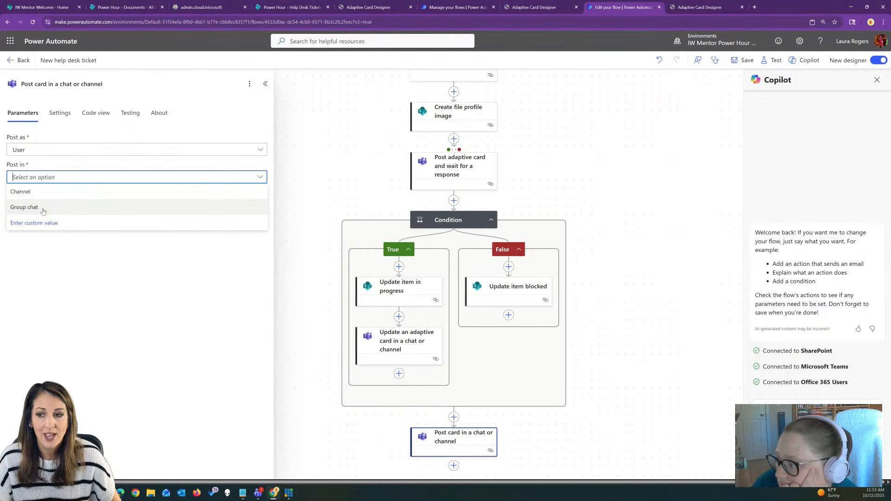
pyautogui.click(29, 207)
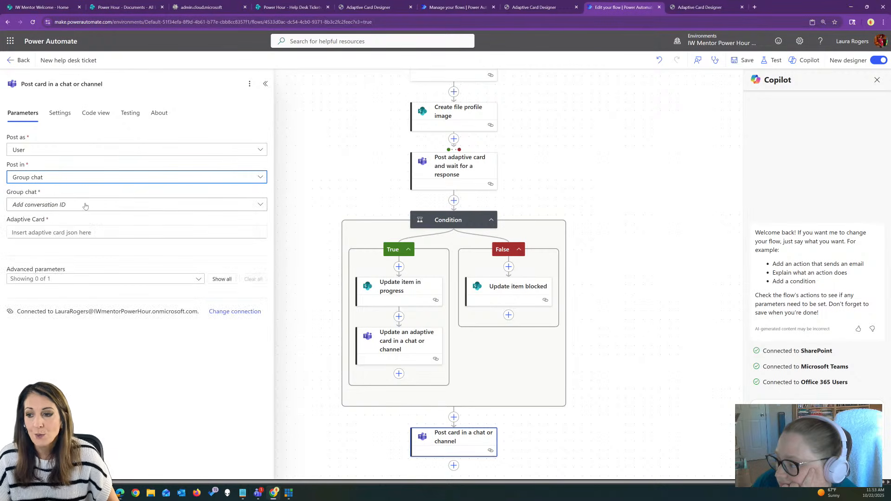
pyautogui.click(86, 205)
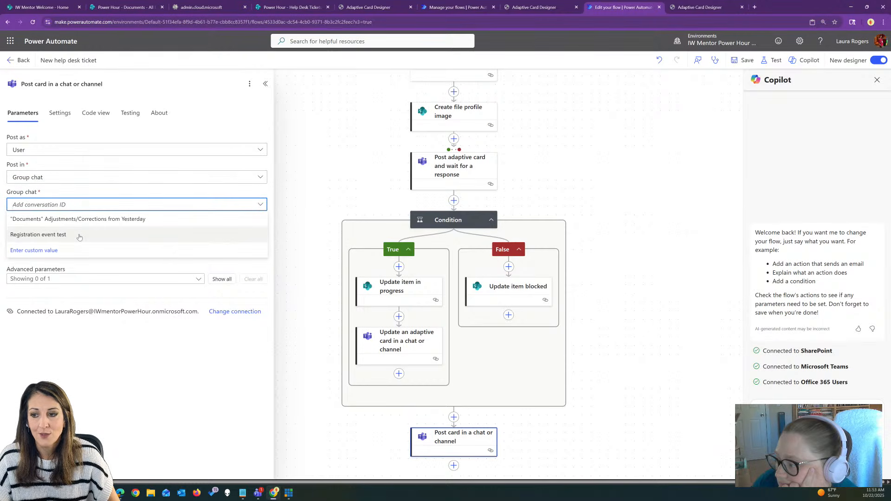
pyautogui.click(98, 193)
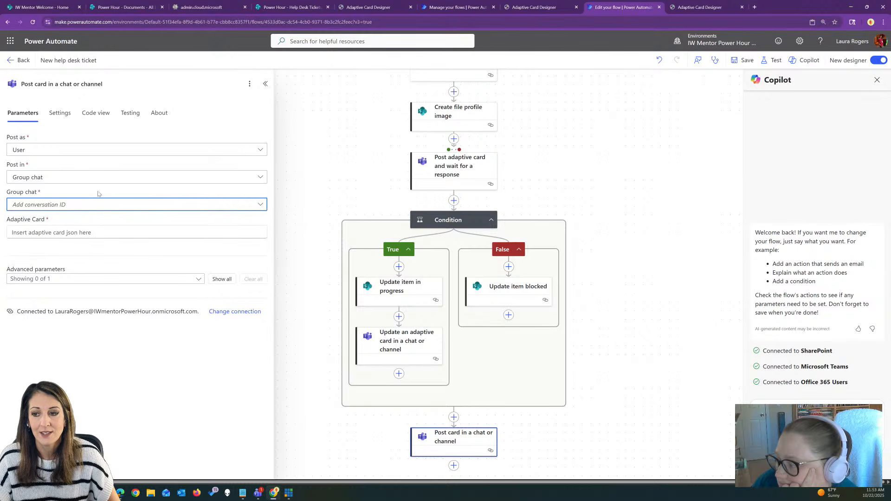
# Step: Change the new card action's Post as option to Flow bot and open its Post in choices
pyautogui.click(59, 152)
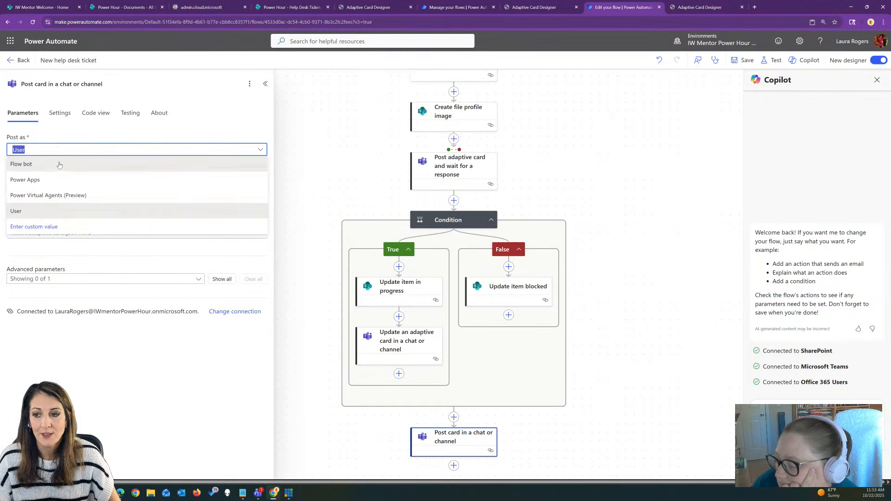
pyautogui.click(60, 164)
pyautogui.click(72, 178)
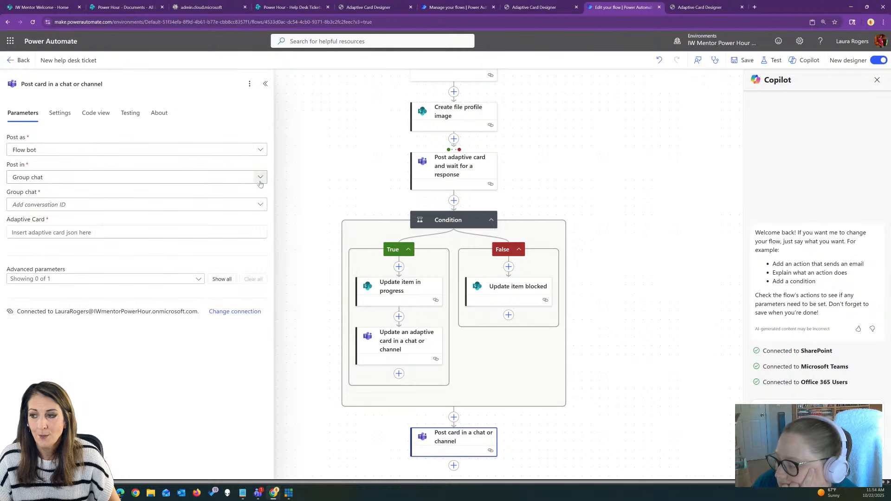
# Step: Set the new Post card in a chat or channel action to post in Chat with Flow bot, and choose a colleague as recipient
pyautogui.click(199, 178)
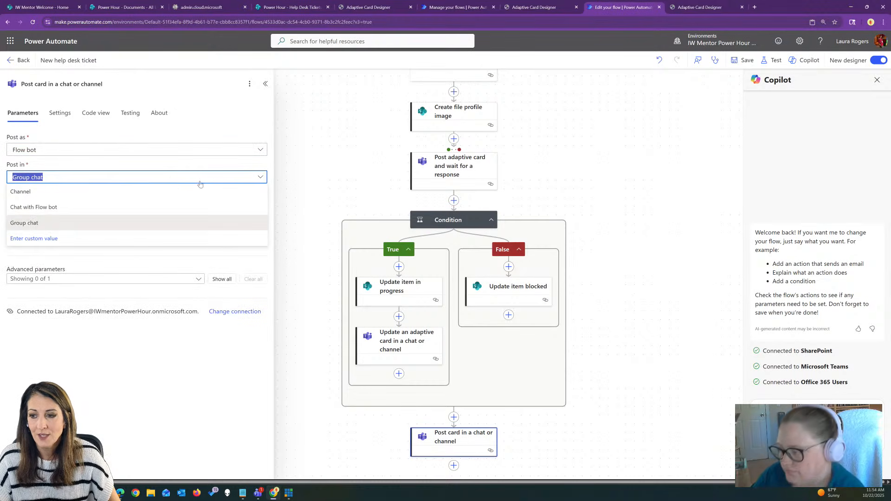
pyautogui.click(61, 208)
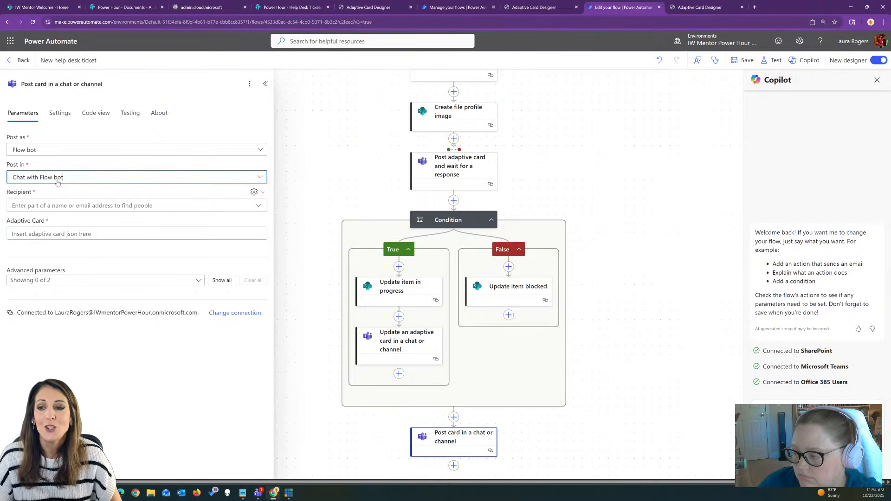
pyautogui.click(49, 204)
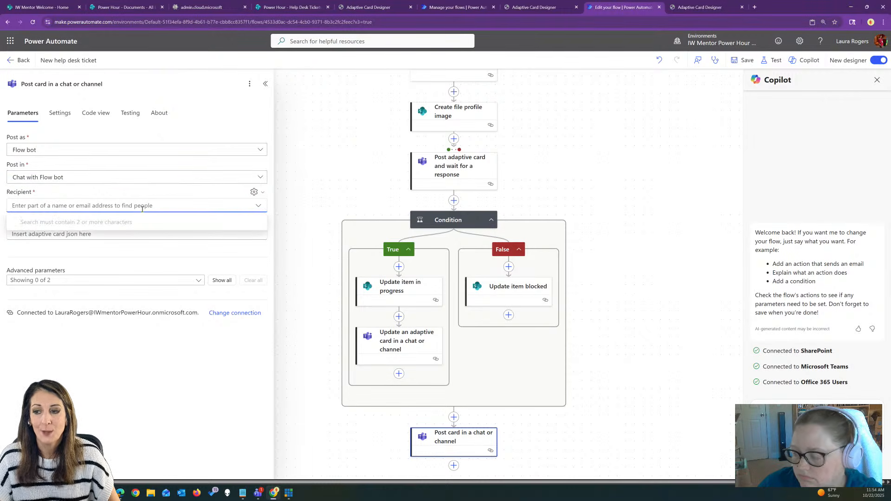
pyautogui.write('brenda')
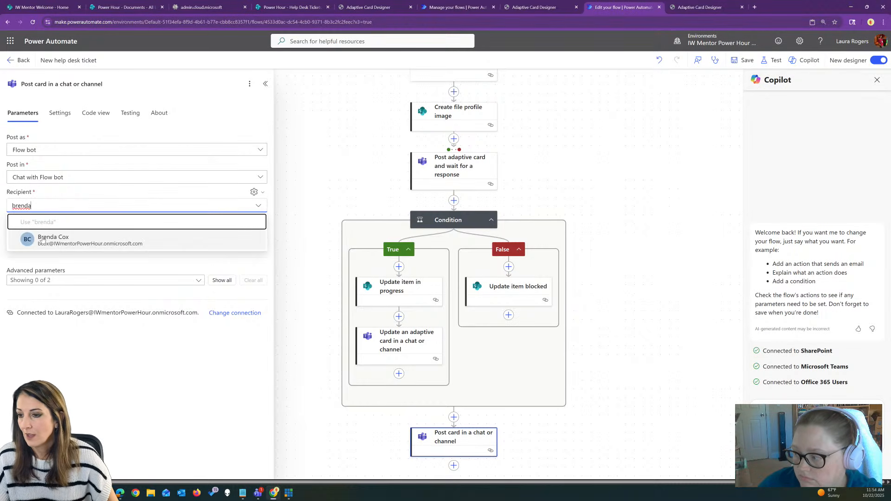
pyautogui.click(88, 237)
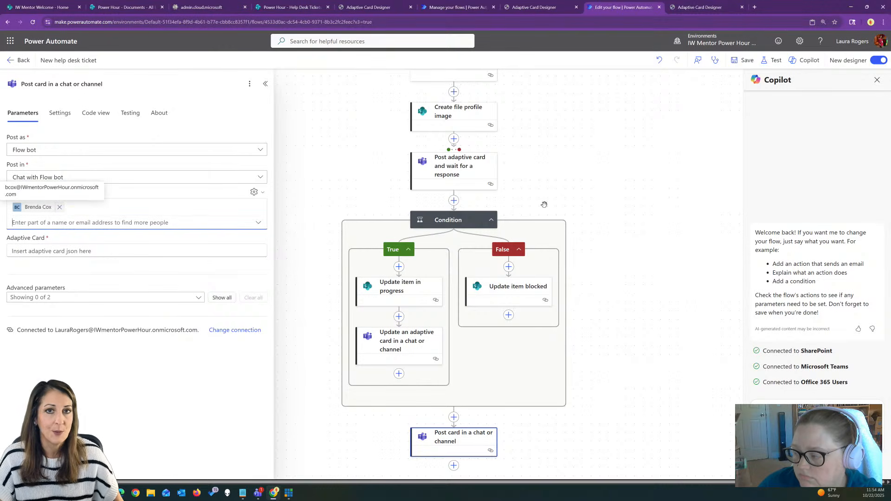
pyautogui.click(86, 251)
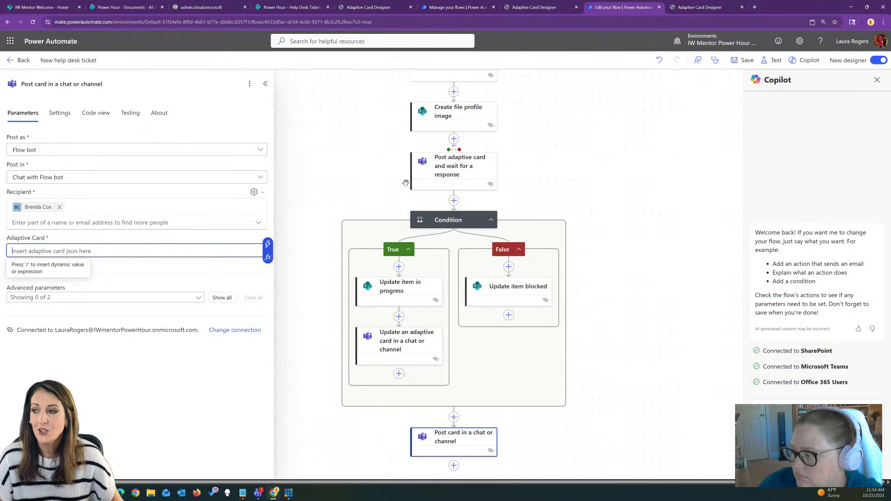
# Step: Try Chat with Flow bot as the Post in option of the Post adaptive card and wait for a response action, and inspect its Recipient field
pyautogui.click(447, 171)
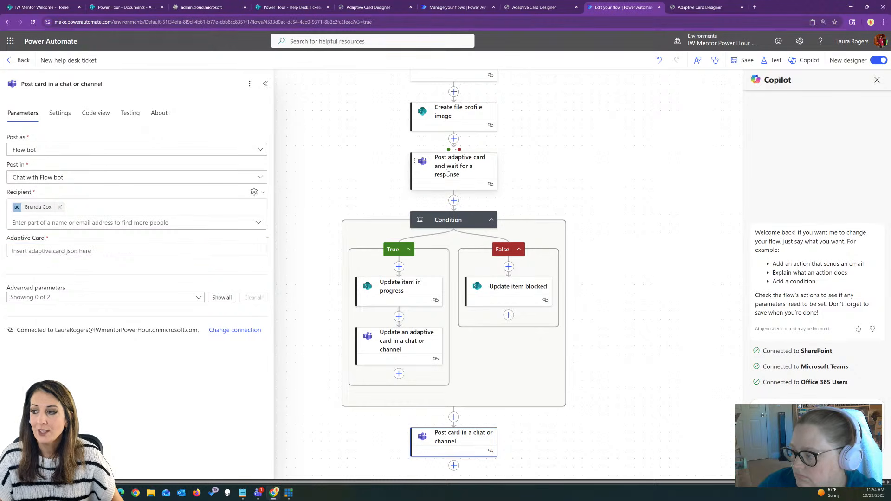
pyautogui.click(207, 153)
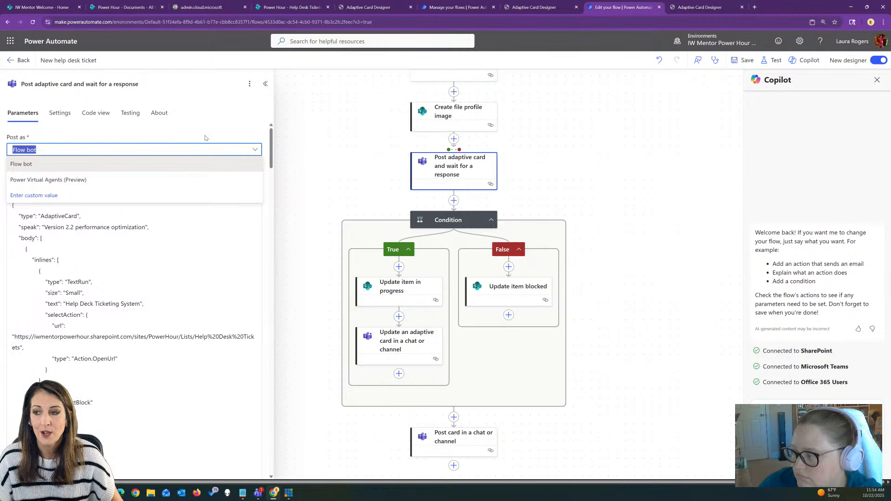
pyautogui.click(149, 164)
pyautogui.click(103, 179)
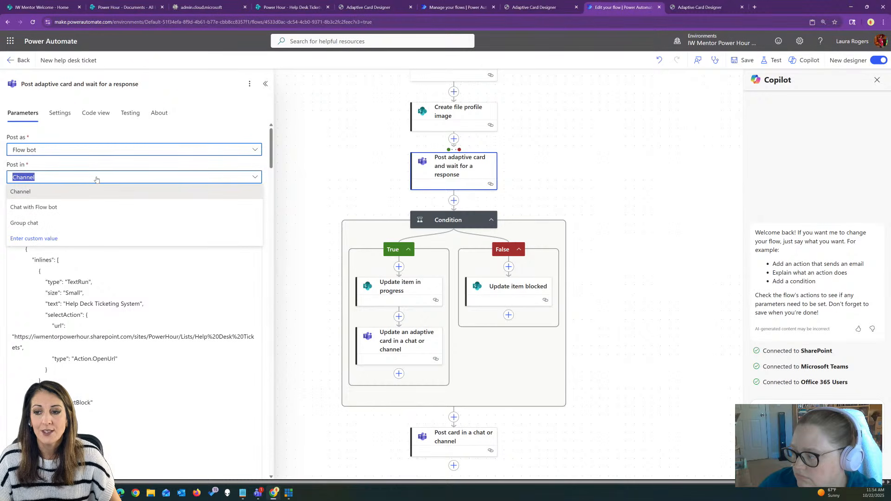
pyautogui.click(61, 209)
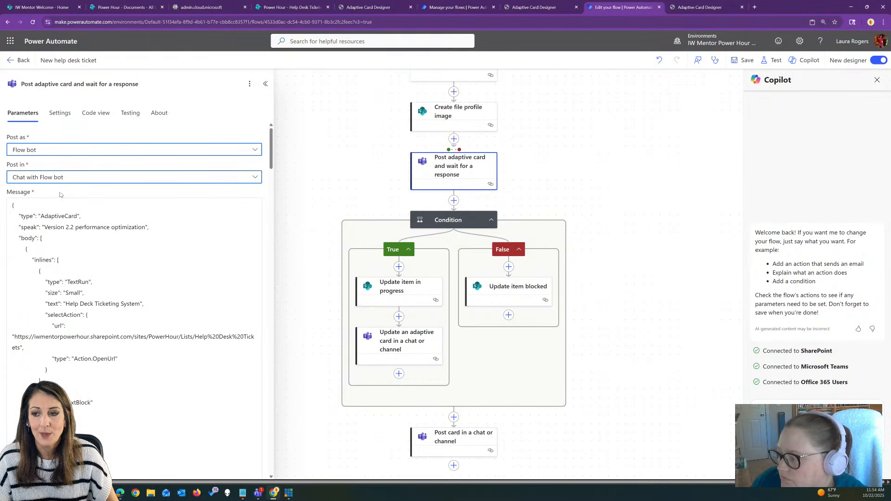
pyautogui.scroll(-20, 110, 200)
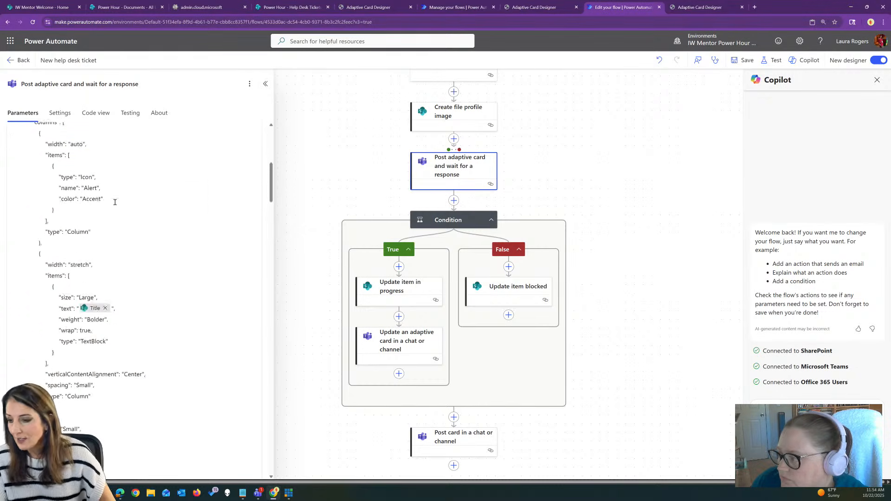
pyautogui.scroll(-15, 115, 203)
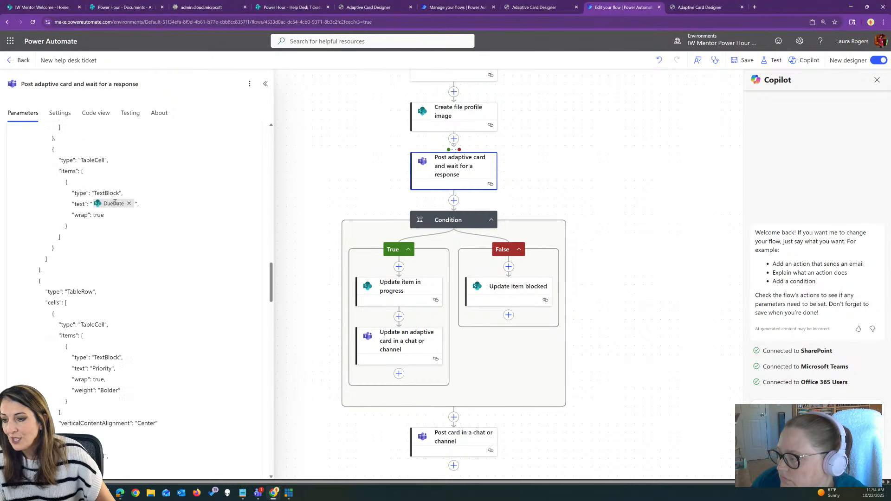
pyautogui.scroll(-15, 115, 203)
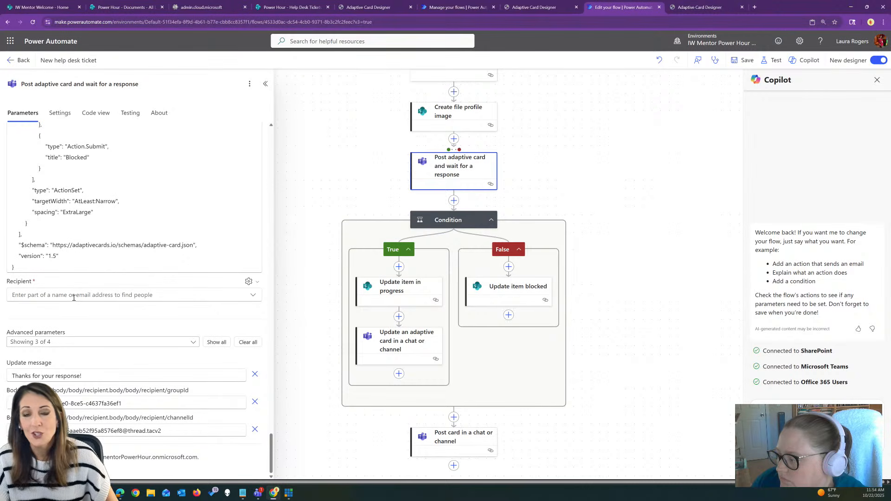
pyautogui.click(116, 296)
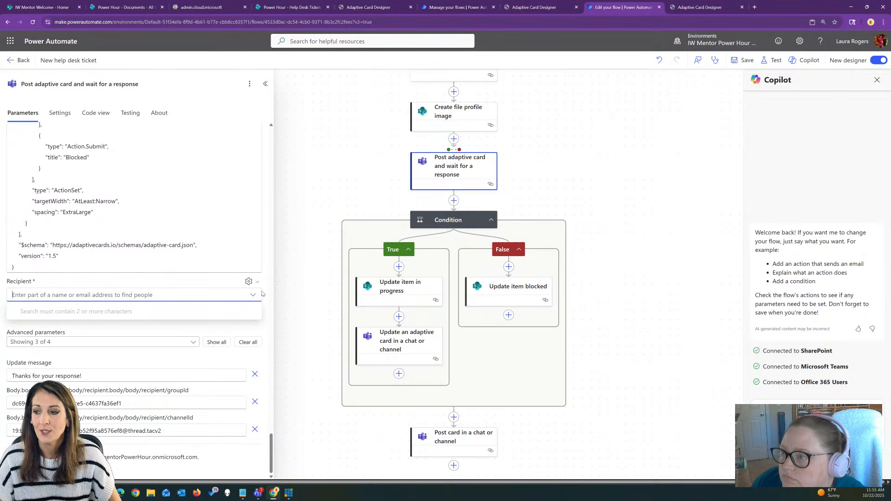
# Step: Restore the Post adaptive card and wait for a response action to post as Flow bot in Channel
pyautogui.scroll(10, 270, 271)
pyautogui.scroll(10, 270, 272)
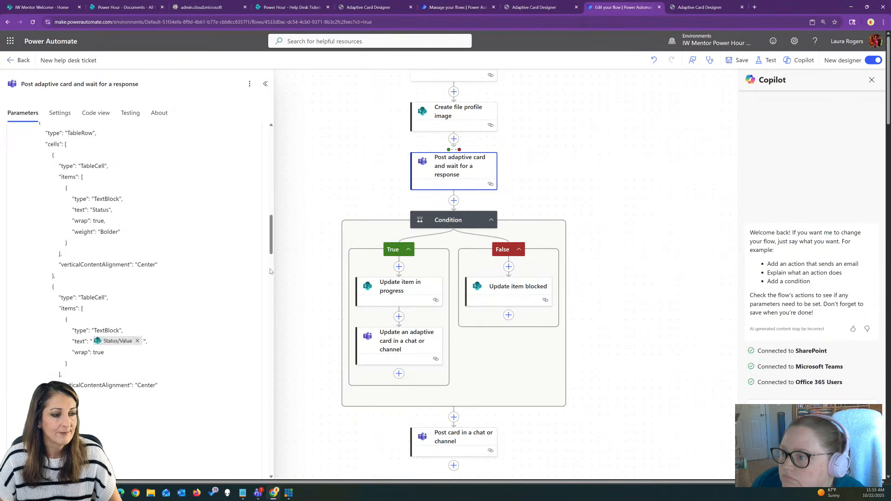
pyautogui.click(106, 180)
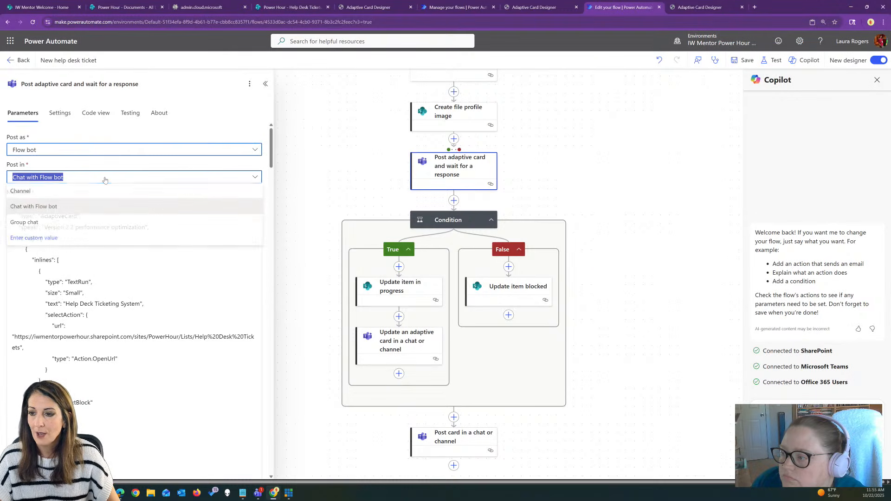
pyautogui.click(102, 152)
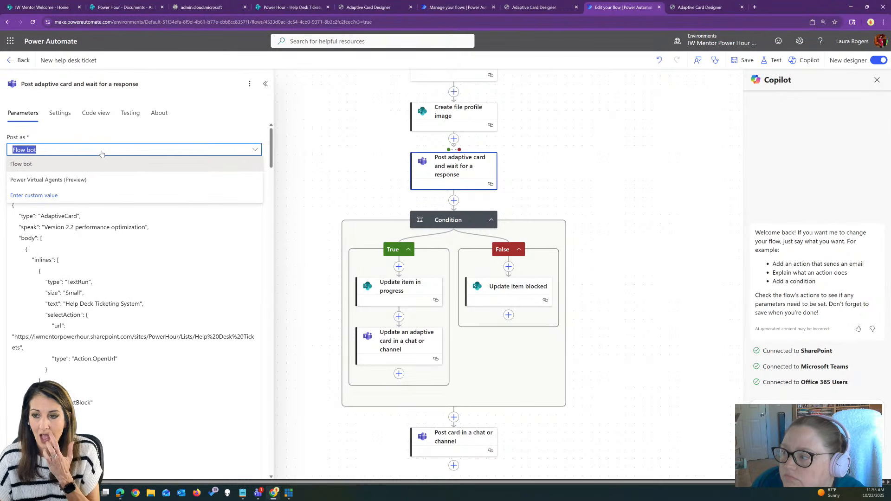
pyautogui.click(102, 162)
pyautogui.click(102, 178)
pyautogui.click(65, 193)
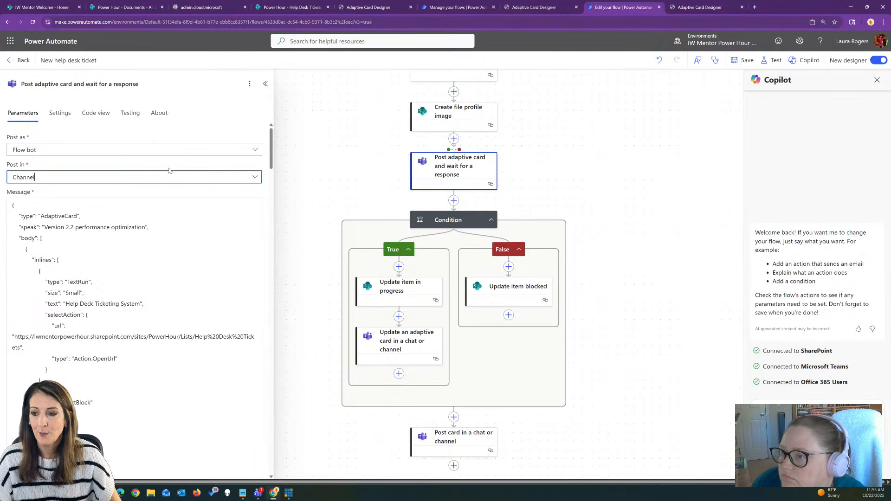
# Step: Check the waiting card action's Team and Channel settings, and reopen the Post card in a chat or channel action at the end of the flow
pyautogui.moveTo(275, 209); pyautogui.dragTo(277, 209)
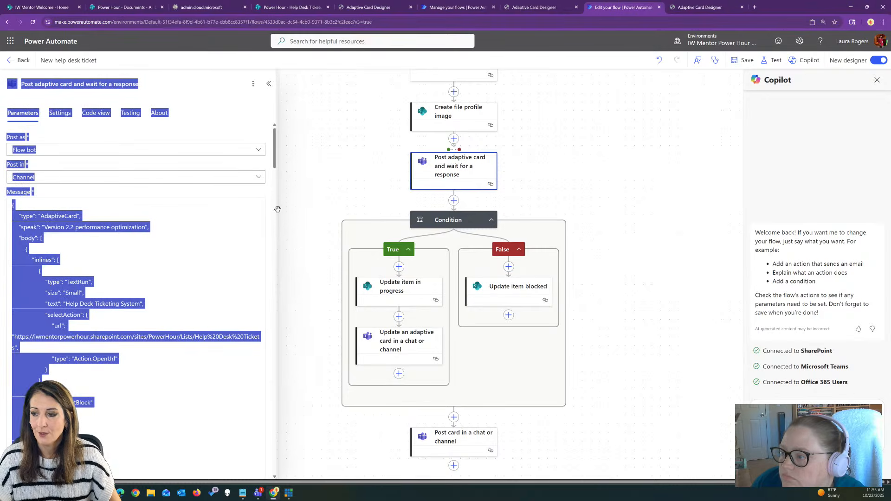
pyautogui.scroll(-20, 236, 215)
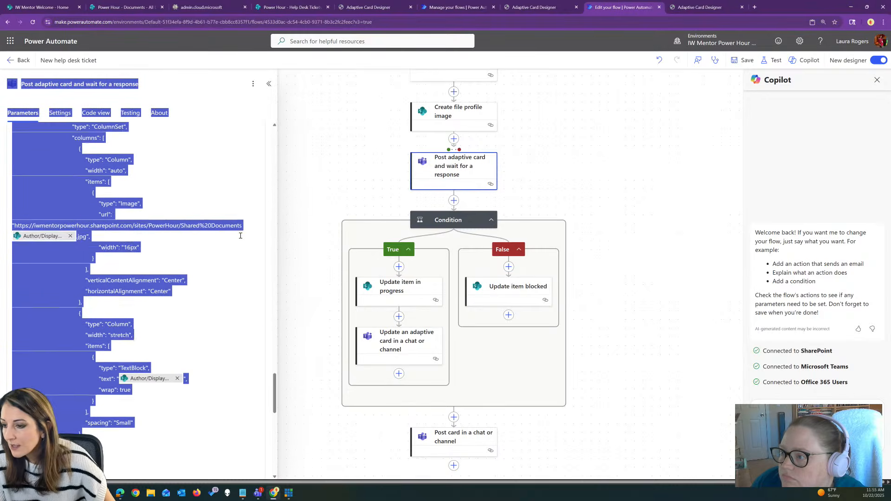
pyautogui.scroll(-15, 241, 236)
pyautogui.click(165, 323)
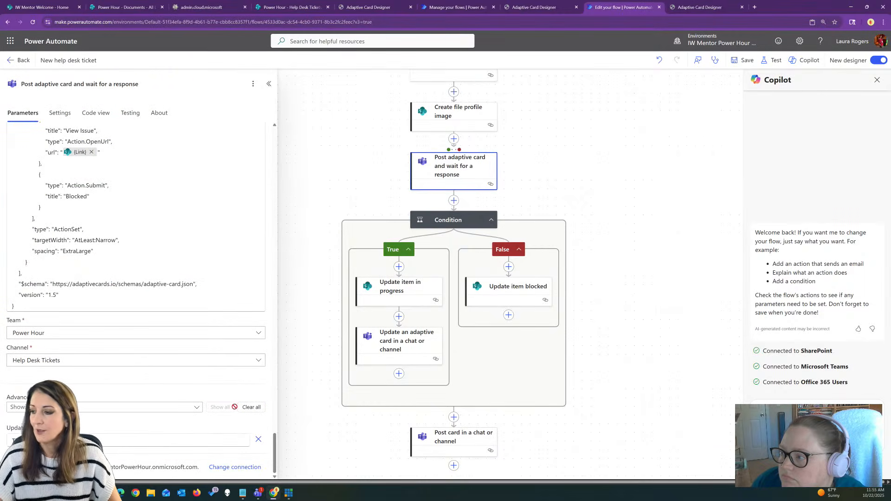
pyautogui.scroll(-3, 575, 424)
pyautogui.click(444, 365)
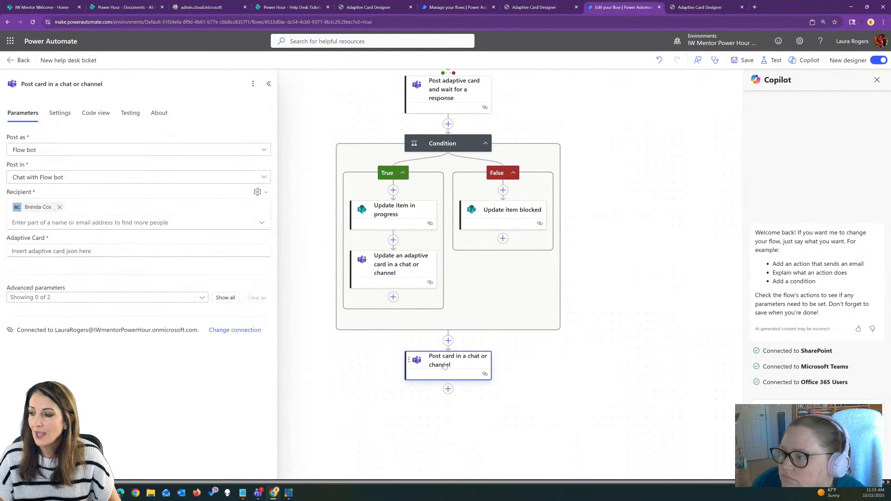
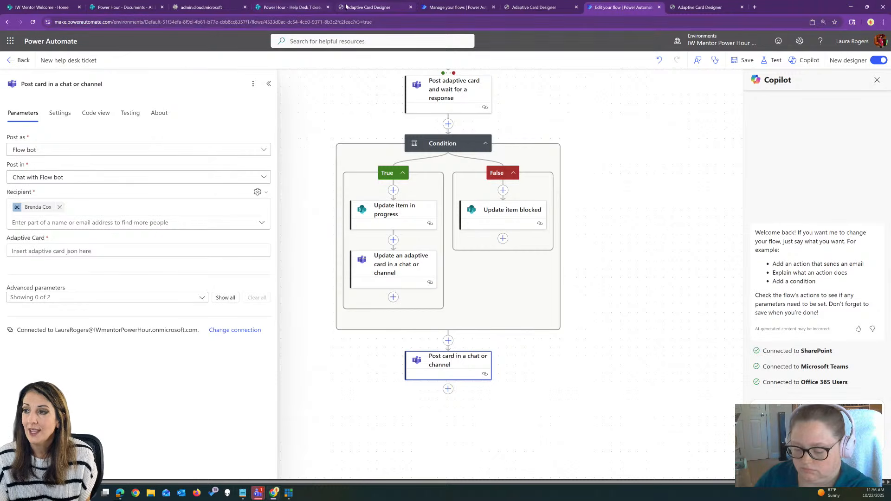
# Step: Switch to the Adaptive Card Designer, review the priority flag icon's style properties, and view the icon catalog without choosing another icon
pyautogui.click(366, 7)
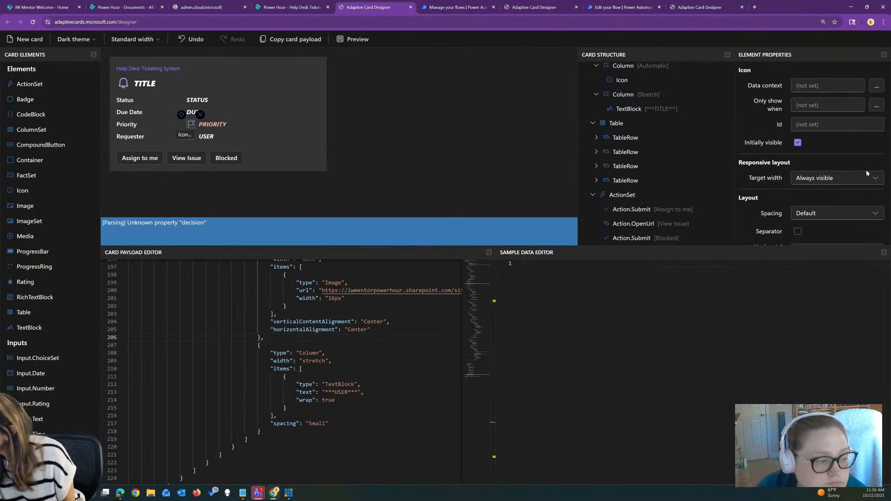
pyautogui.scroll(-3, 845, 195)
pyautogui.scroll(3, 841, 183)
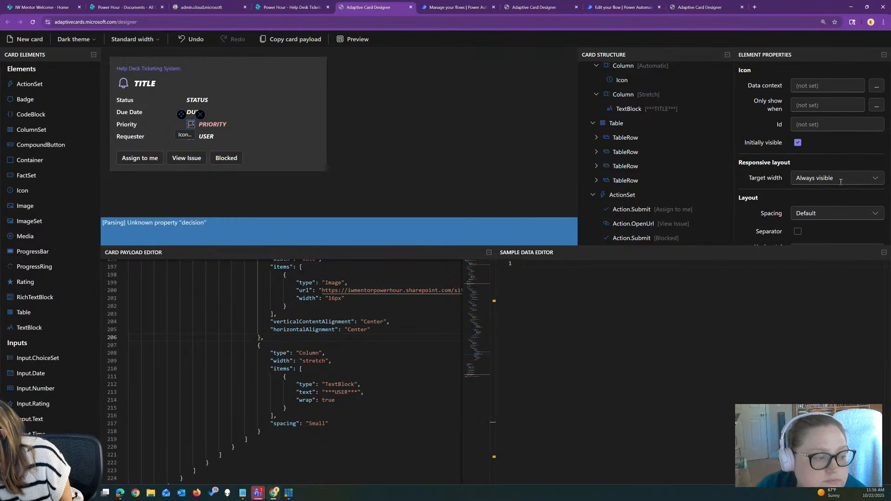
pyautogui.scroll(-4, 826, 146)
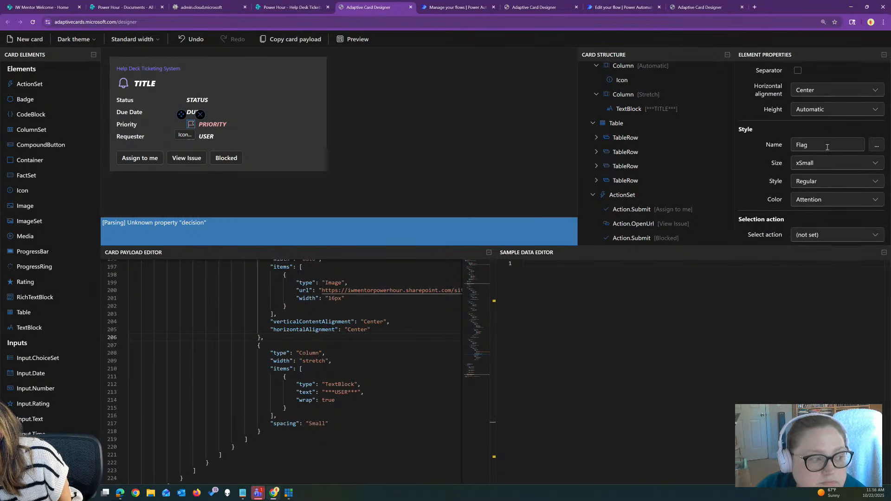
pyautogui.click(879, 145)
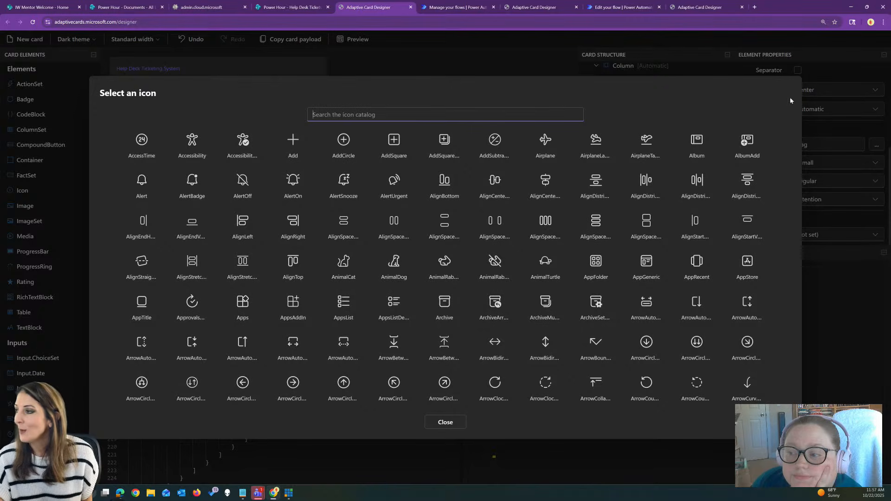
pyautogui.click(445, 422)
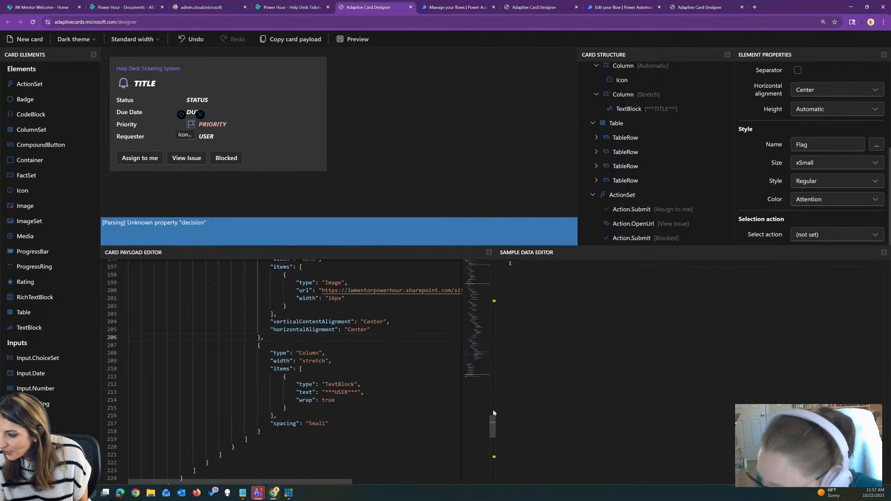
# Step: Locate the Priority row's icon in the card payload JSON and select its name value, Flag
pyautogui.scroll(8, 412, 379)
pyautogui.scroll(3, 412, 378)
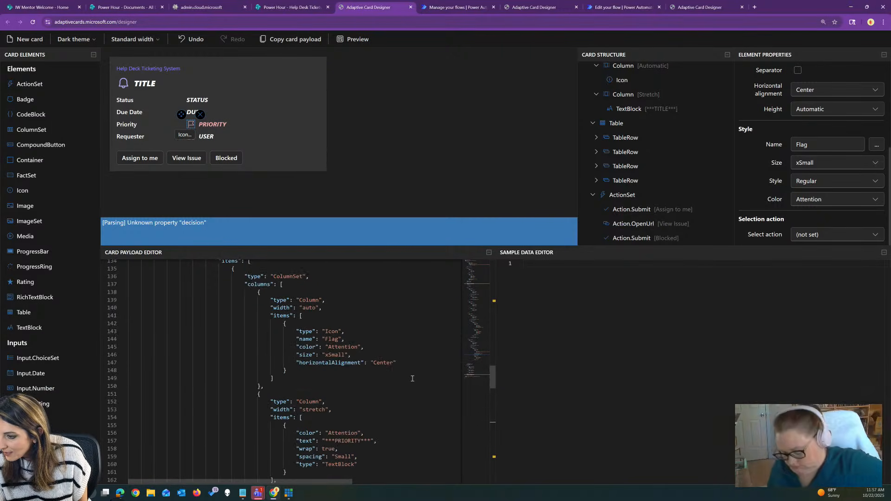
pyautogui.scroll(6, 412, 378)
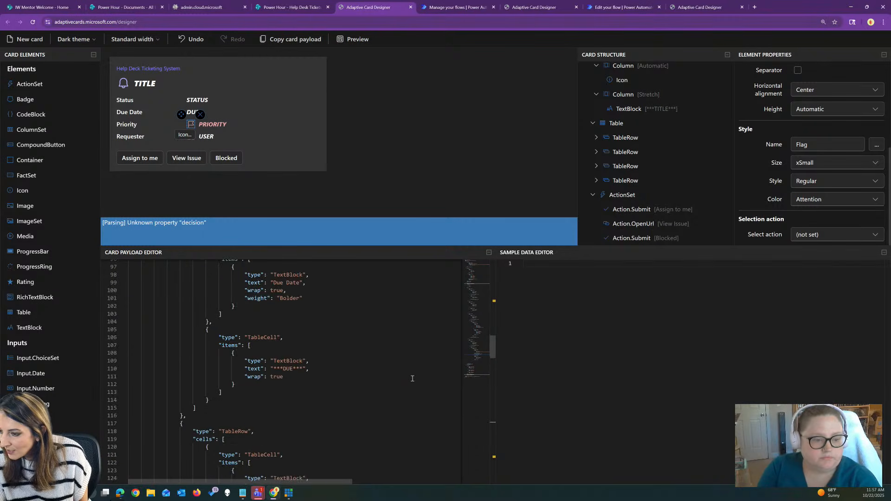
pyautogui.scroll(-2, 294, 348)
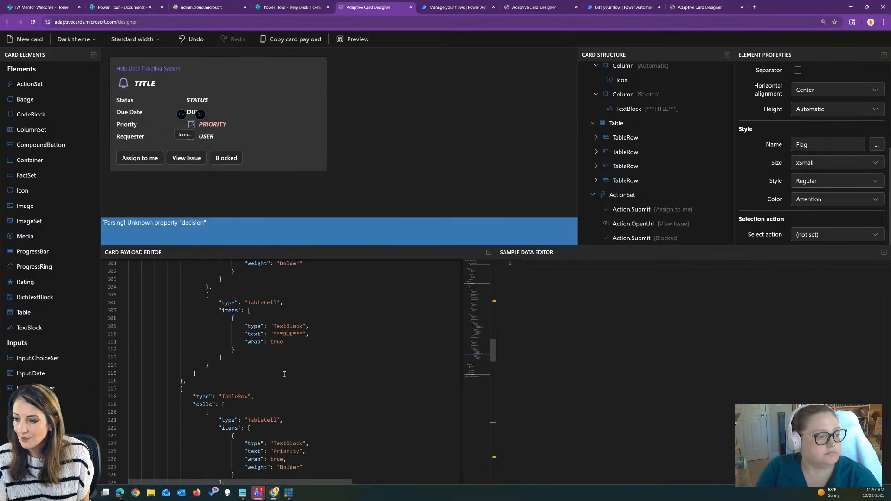
pyautogui.scroll(-2, 296, 367)
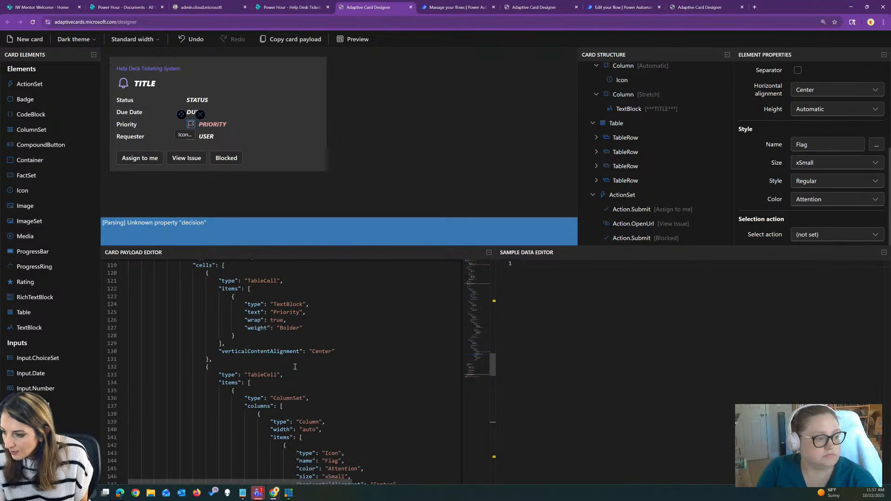
pyautogui.click(292, 311)
pyautogui.scroll(-4, 293, 324)
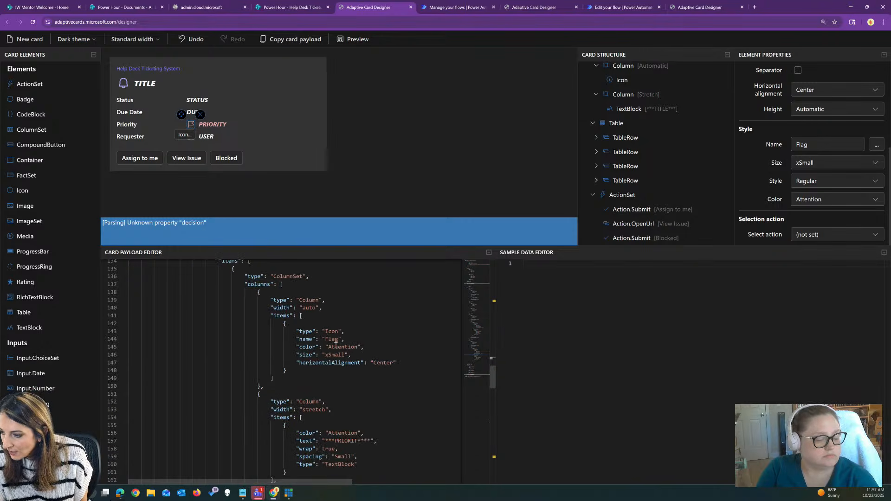
pyautogui.doubleClick(332, 339)
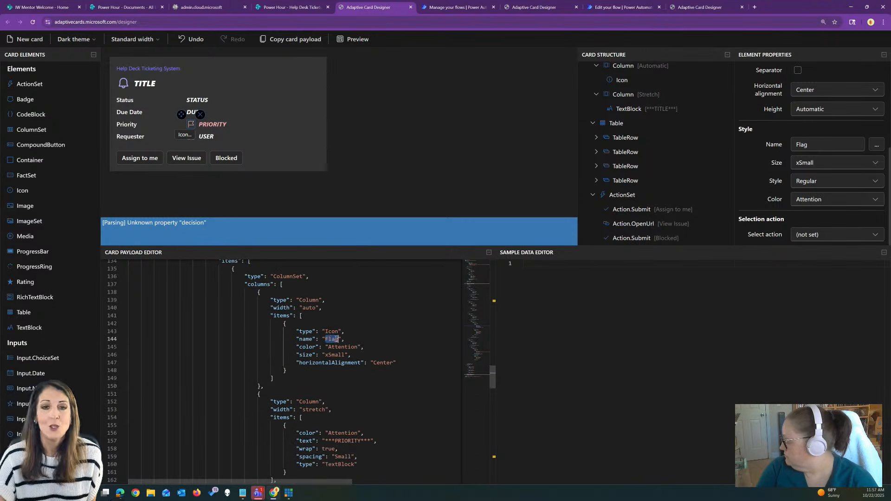